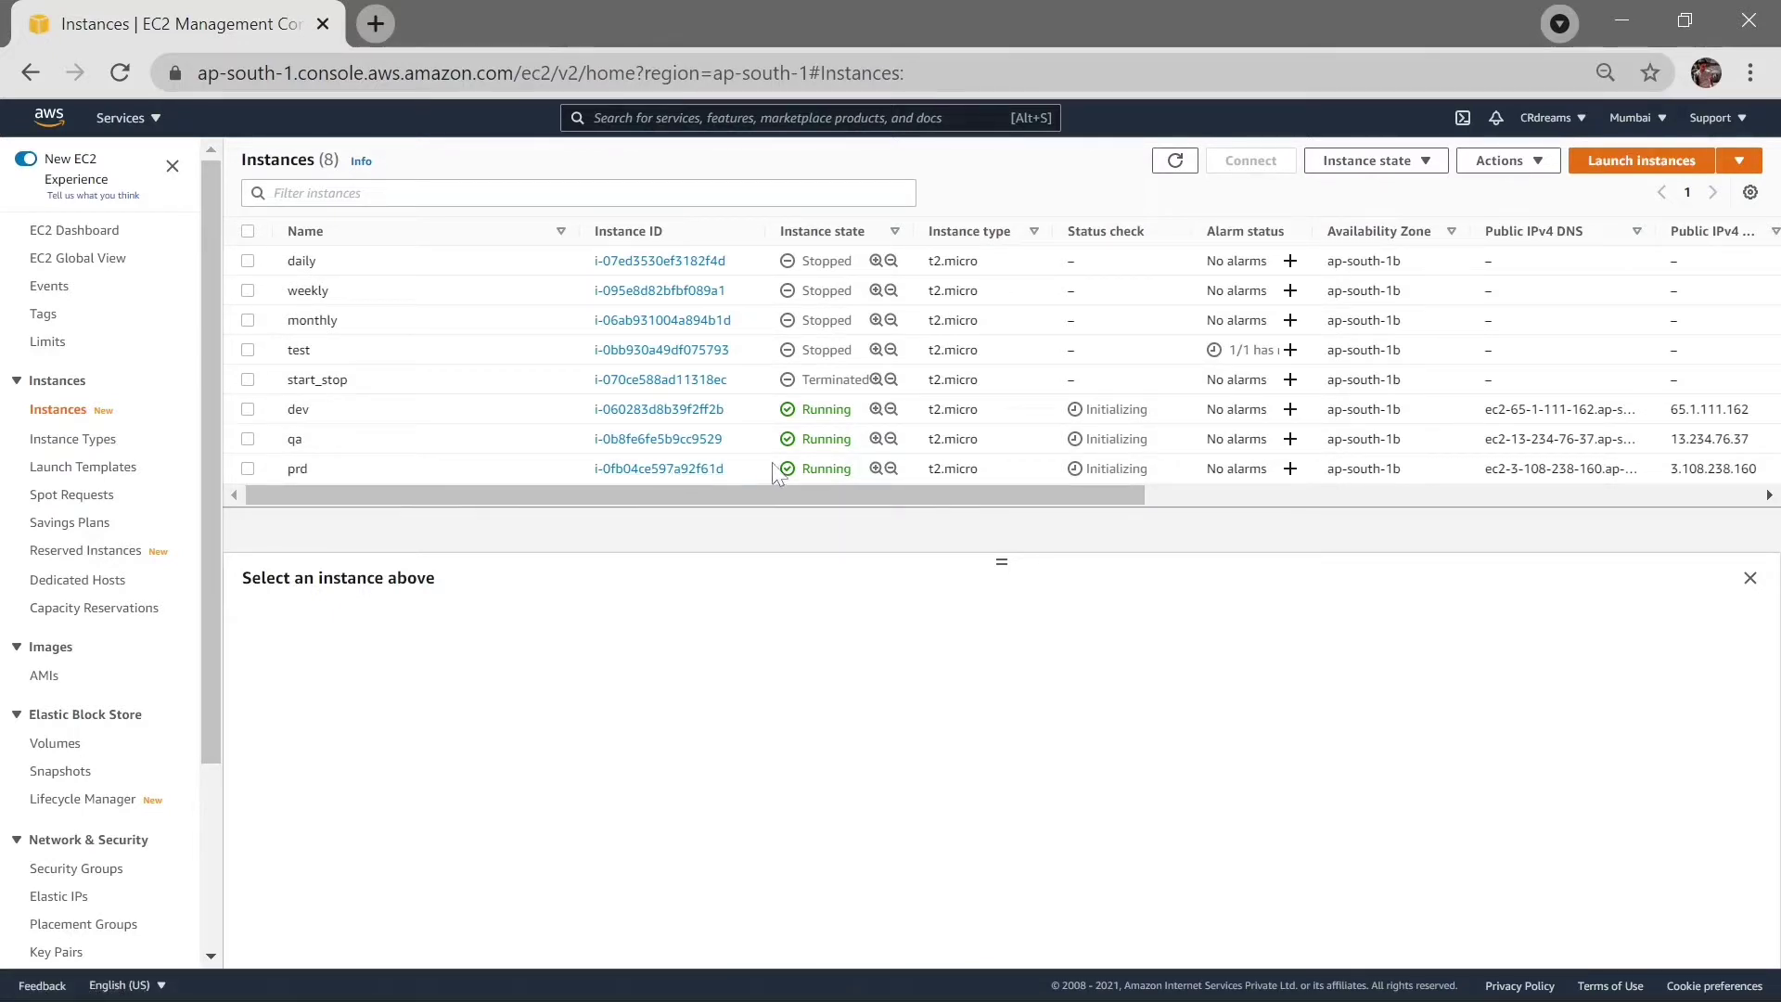
Filter the EC2 instance list with the search term "running".
click(577, 193)
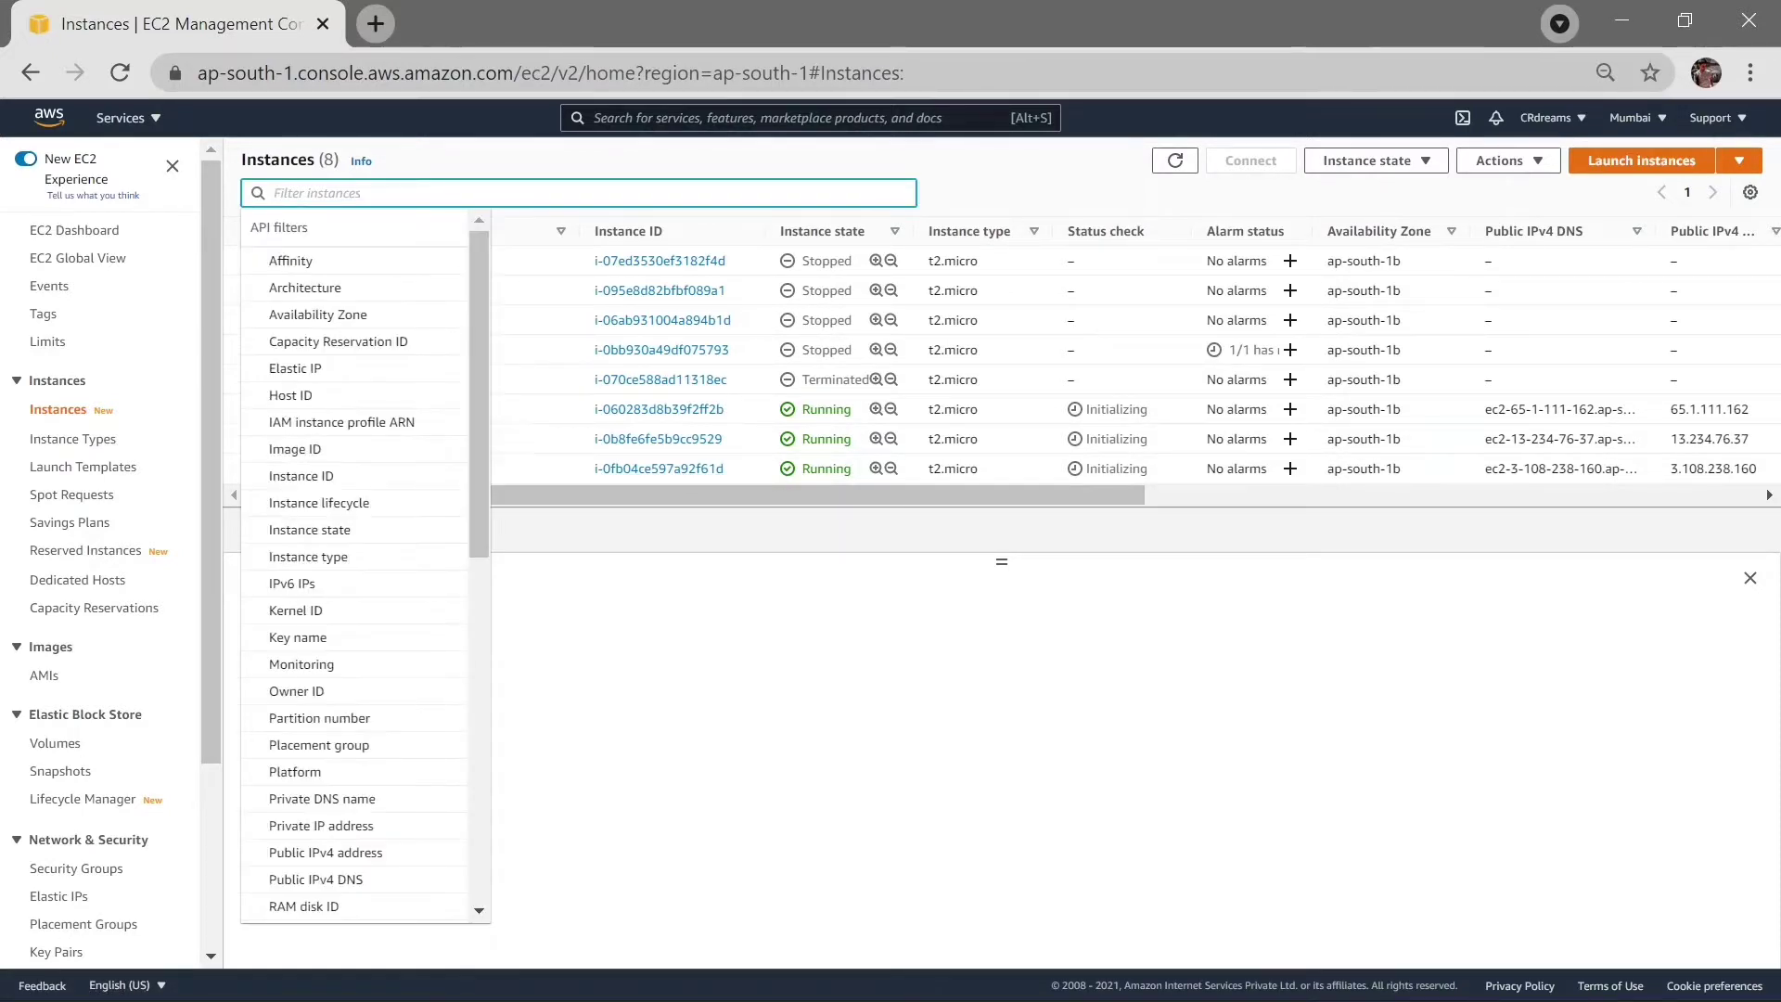
text(running)
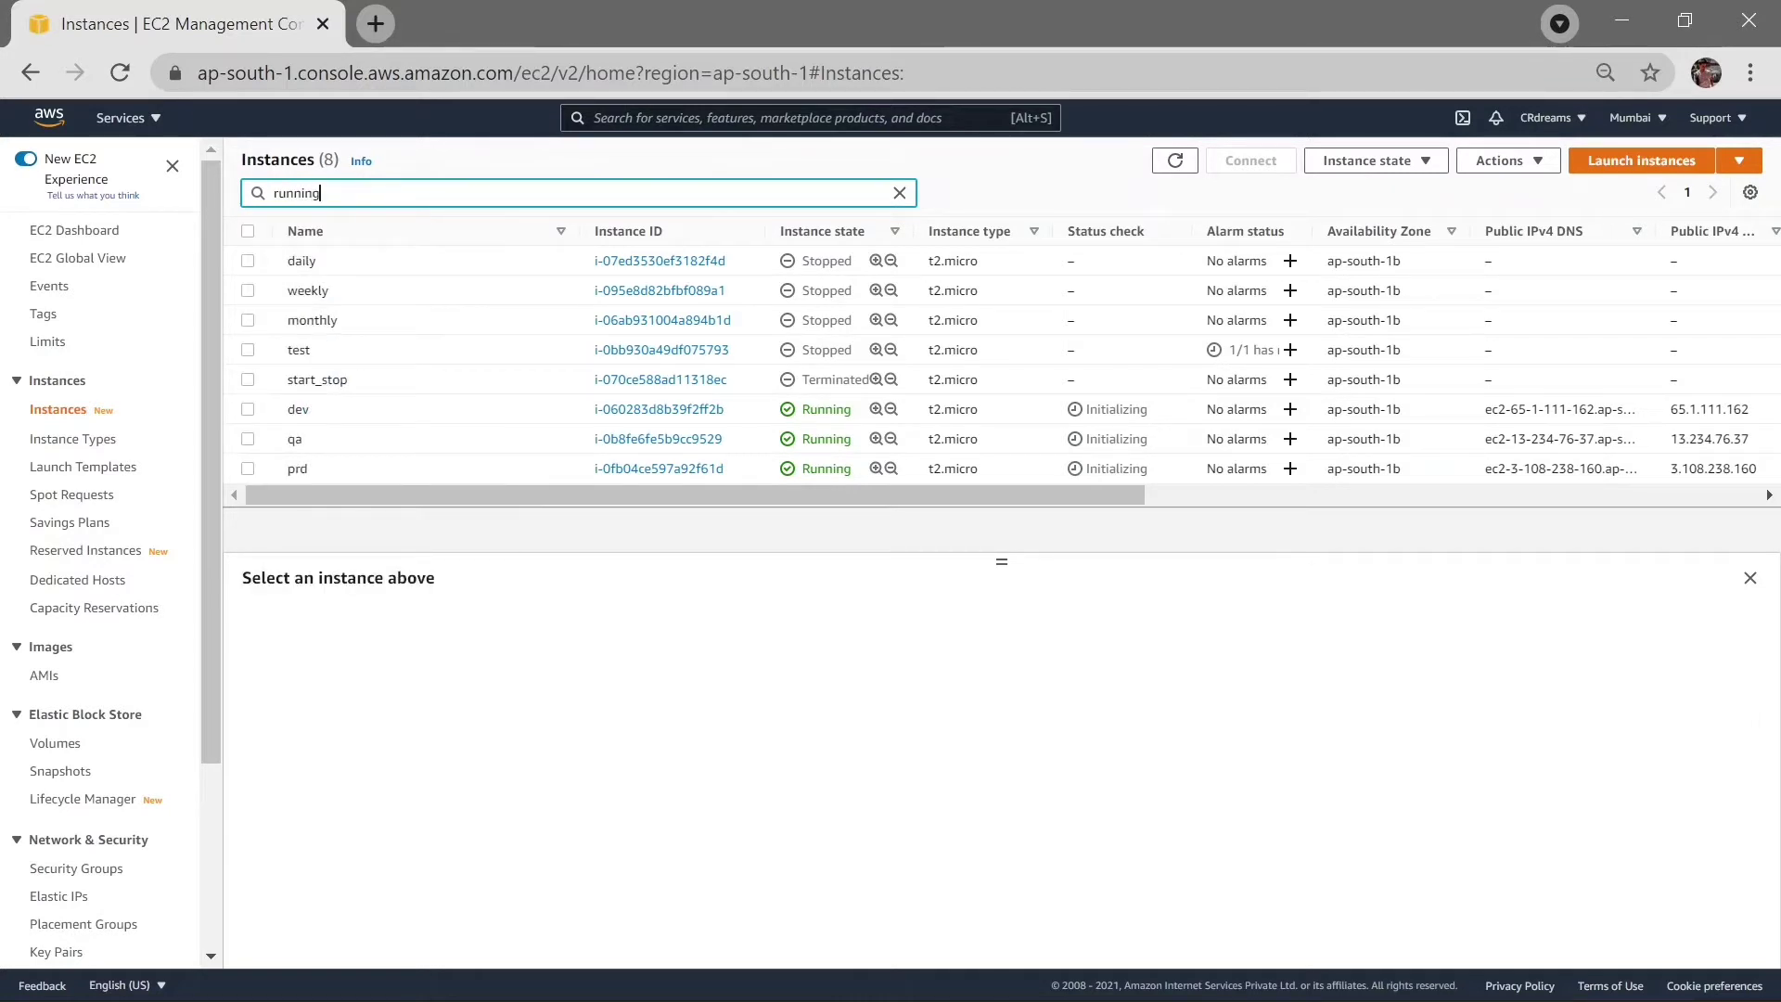
key(Return)
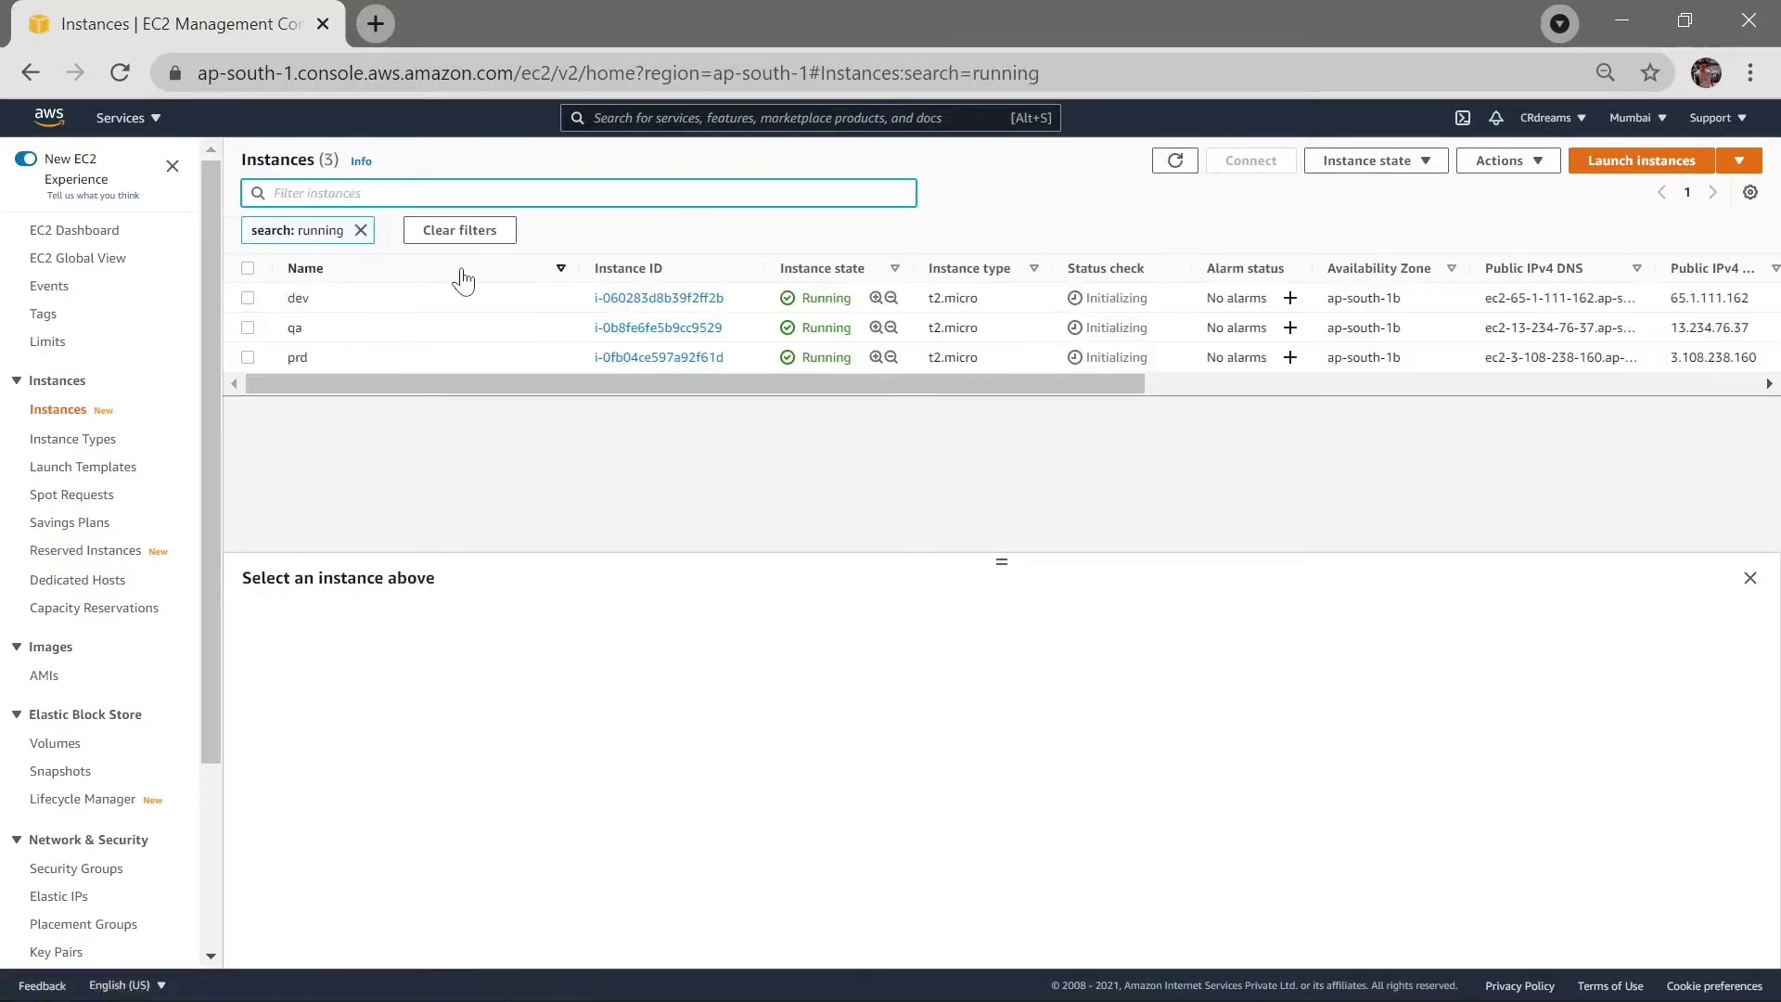
Inspect the instance state actions available for the dev instance, leaving it unselected without choosing any action.
click(252, 301)
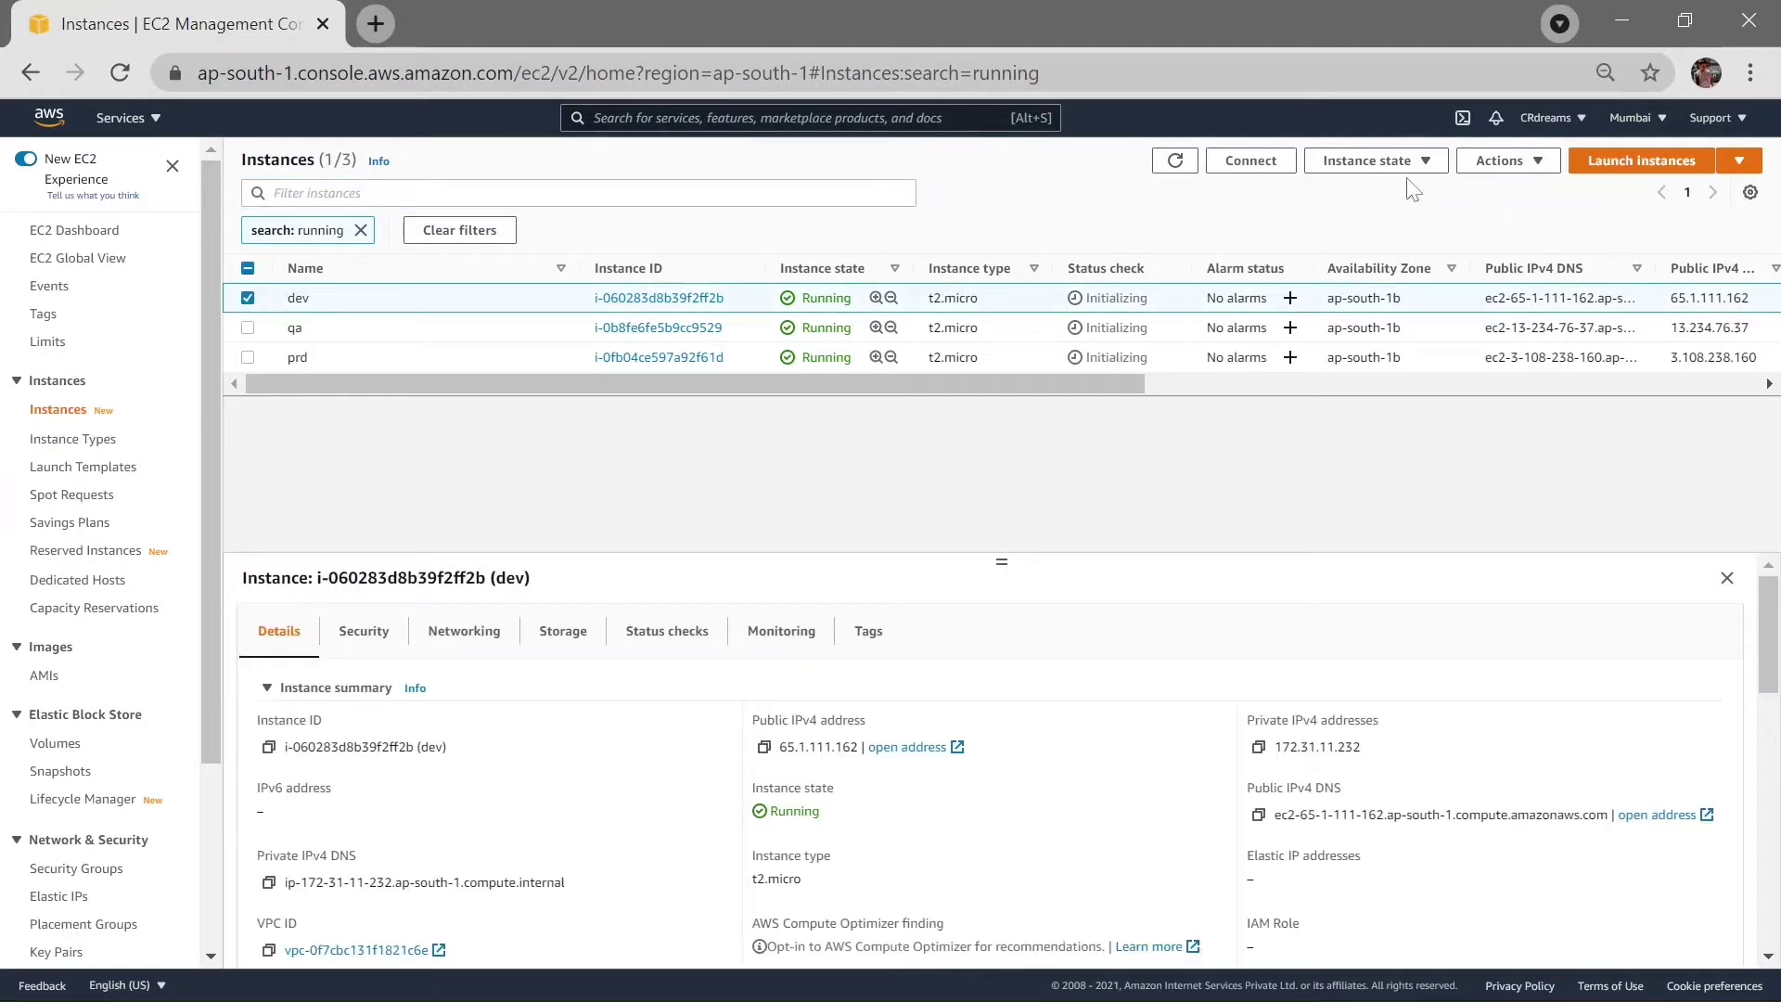
click(1404, 170)
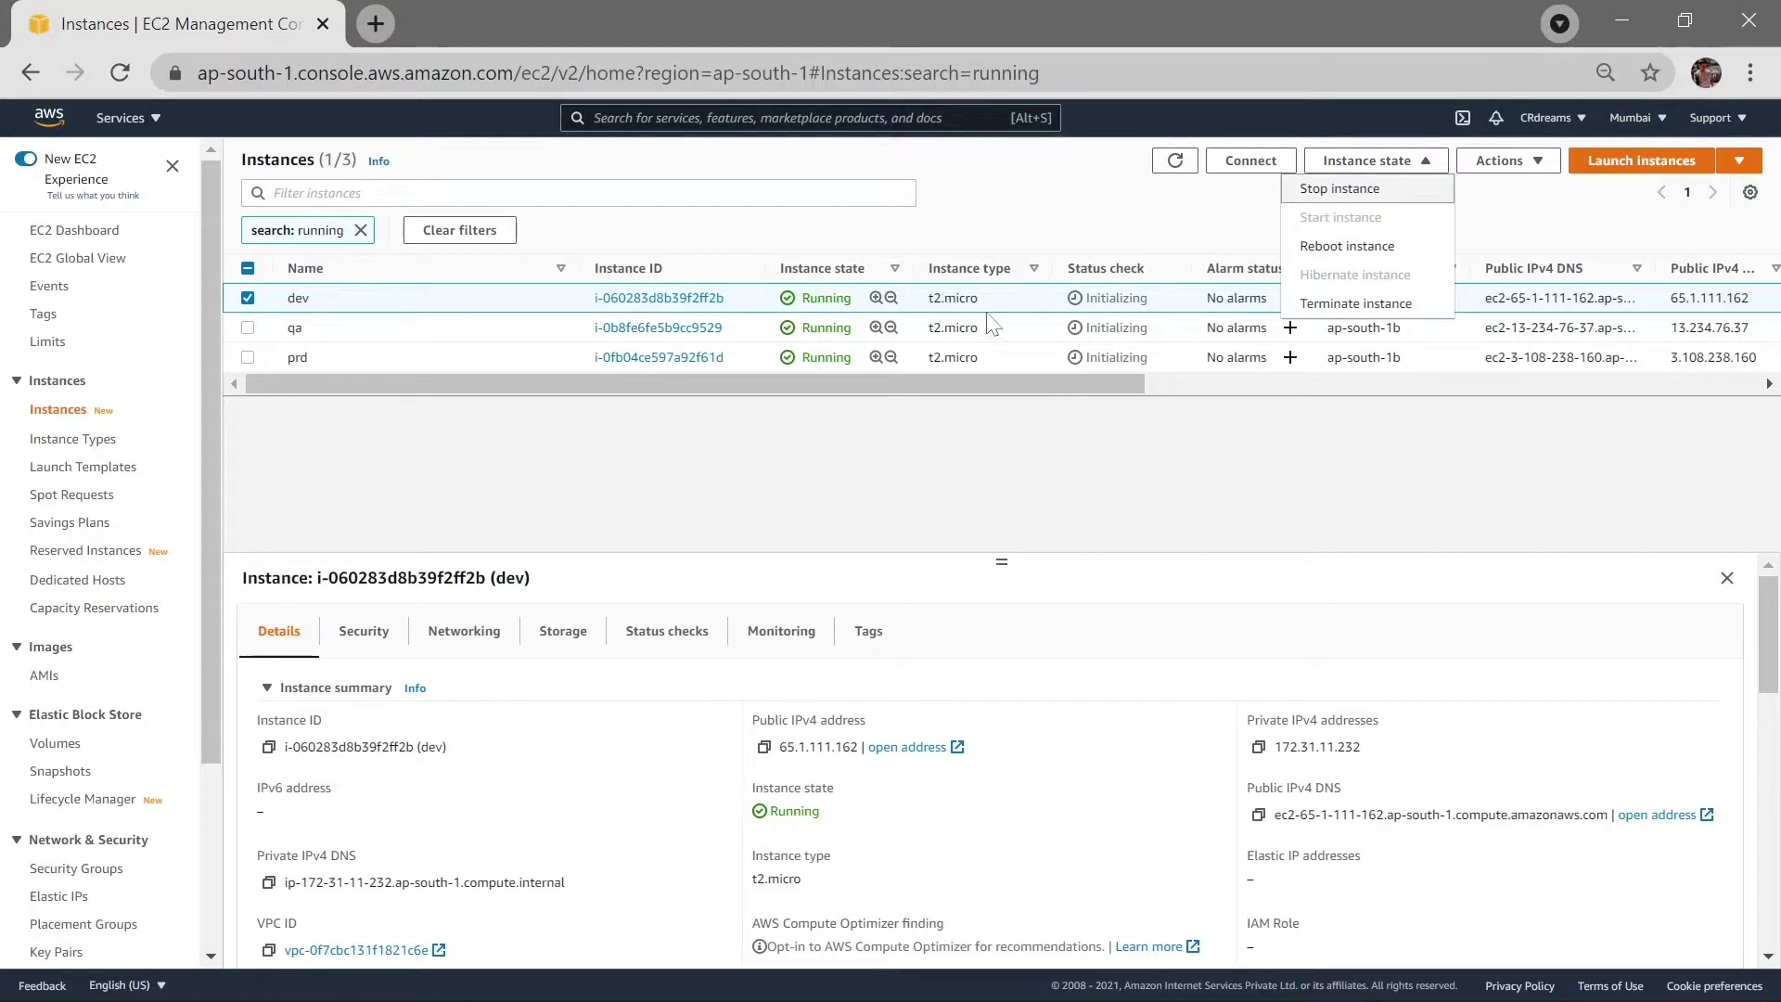
click(1005, 235)
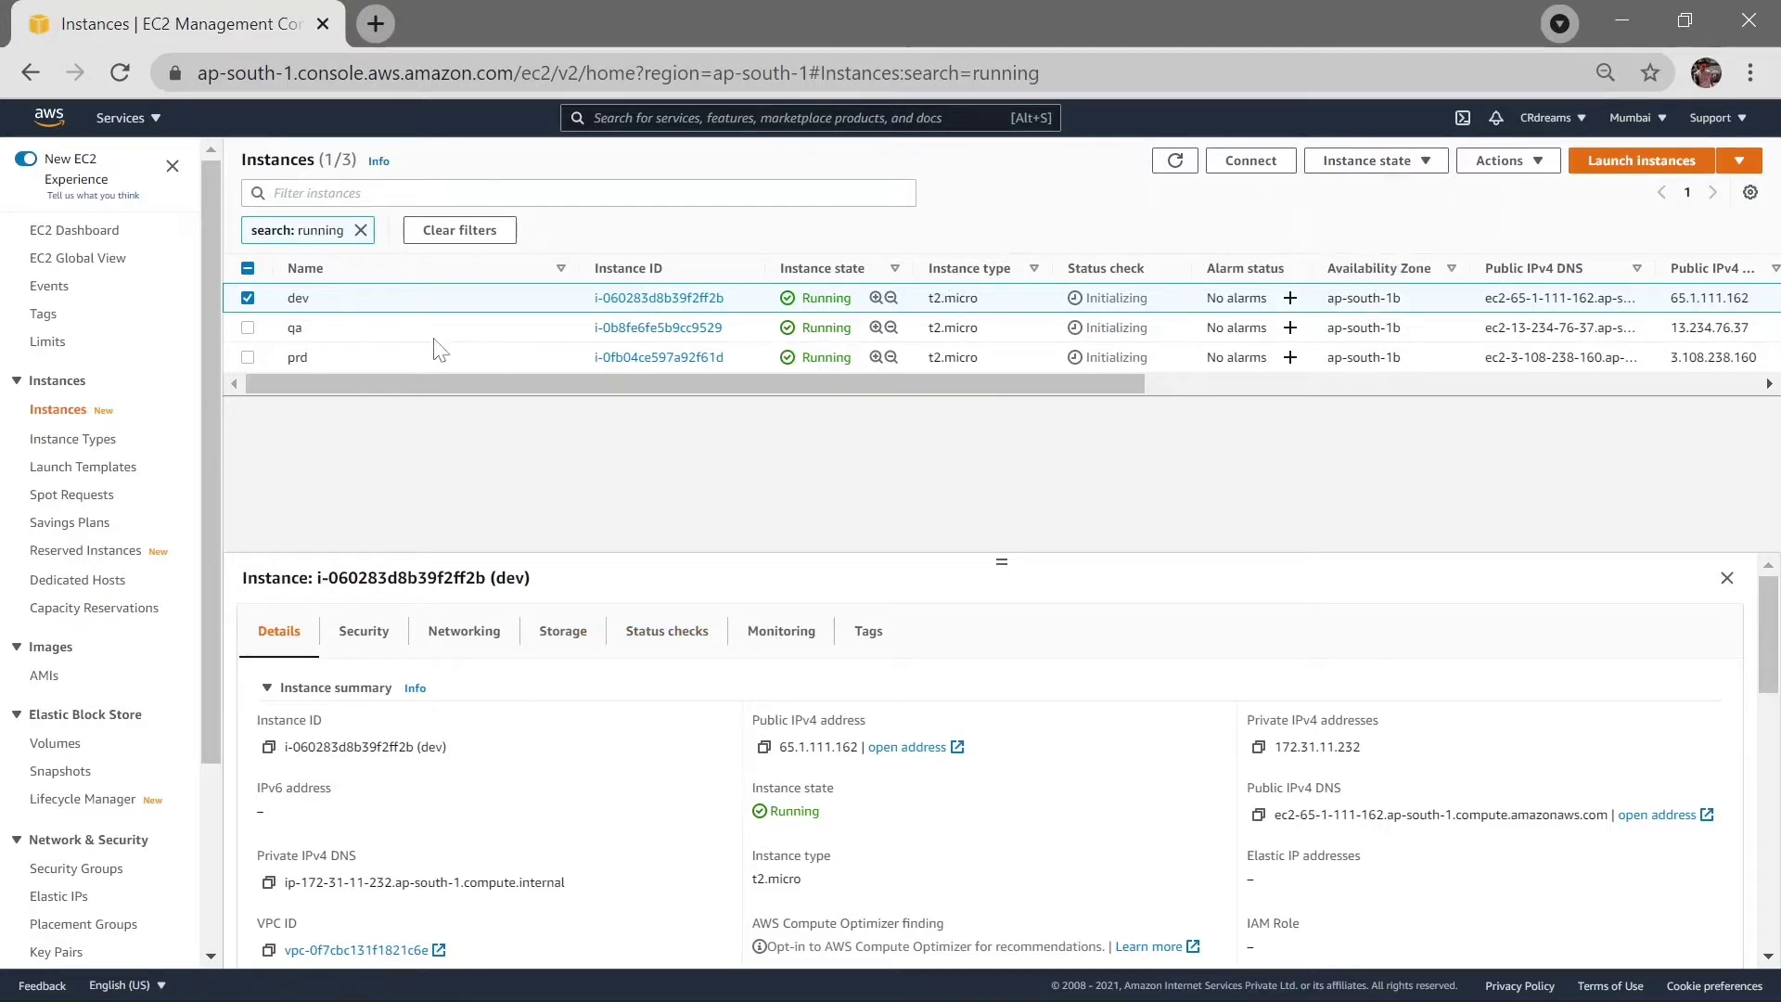
click(248, 298)
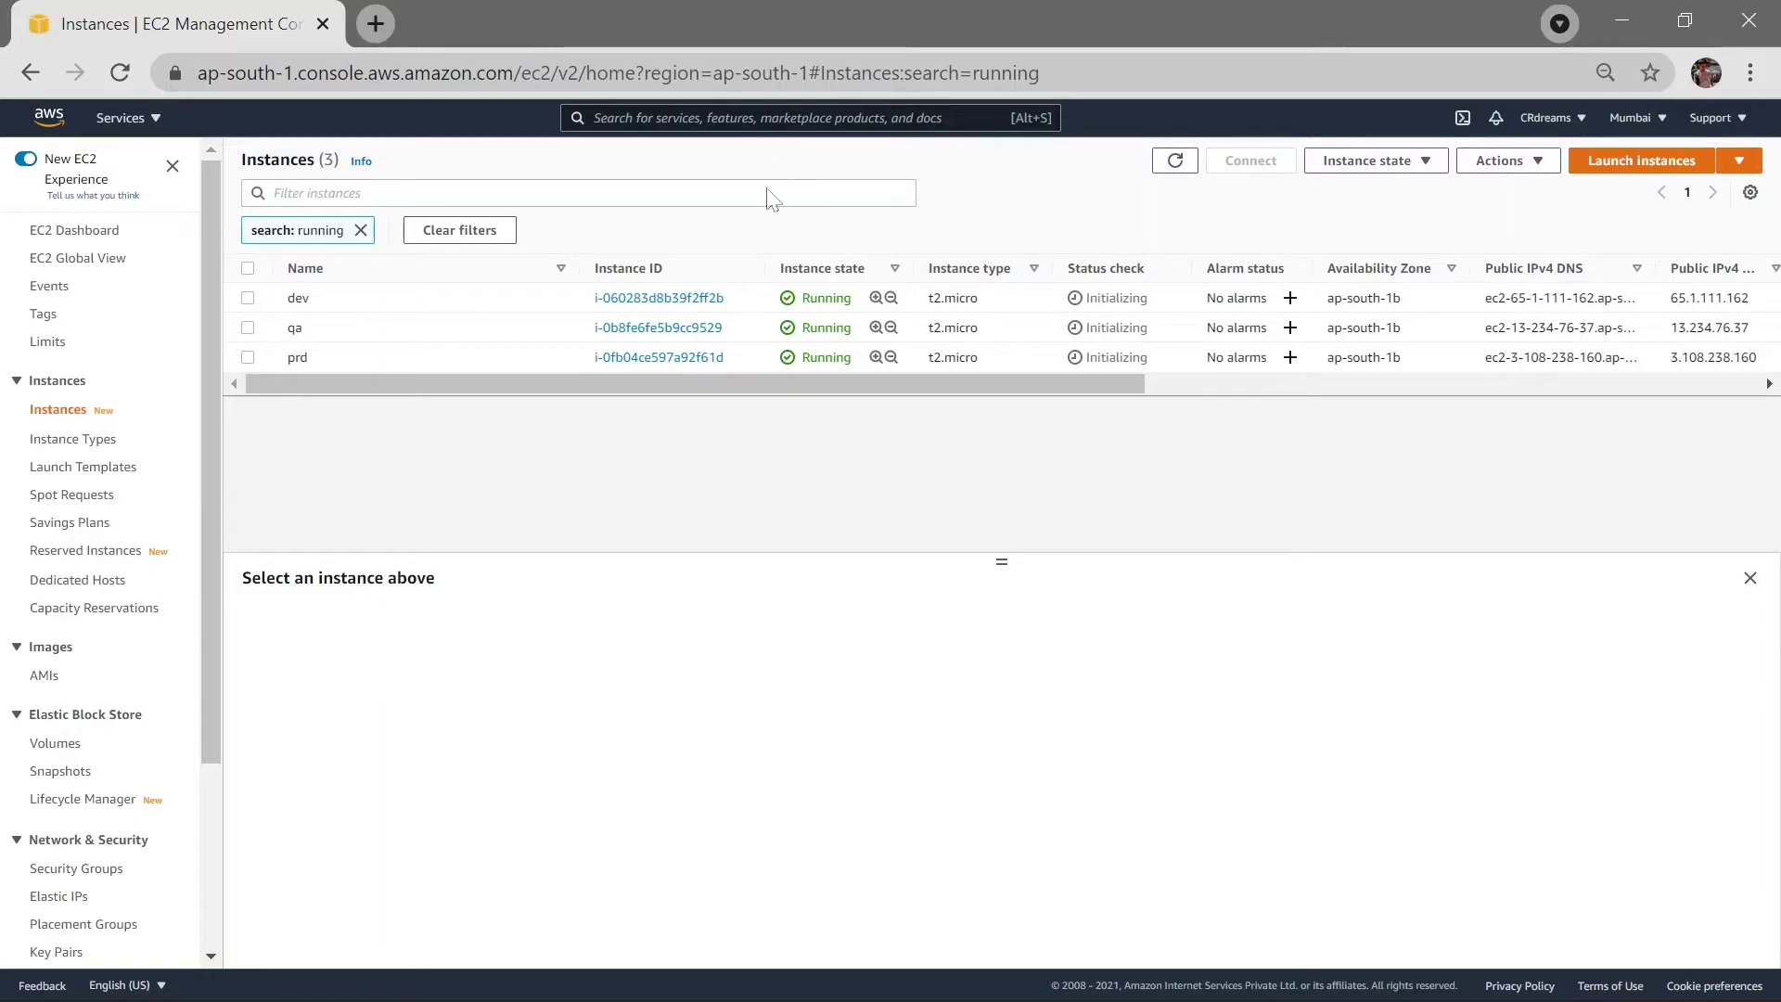
Switch to the Notepad notes and copy the complete JSON policy block, from its opening to closing brace, without the "jason" heading.
key(alt+Tab)
key(alt+Tab)
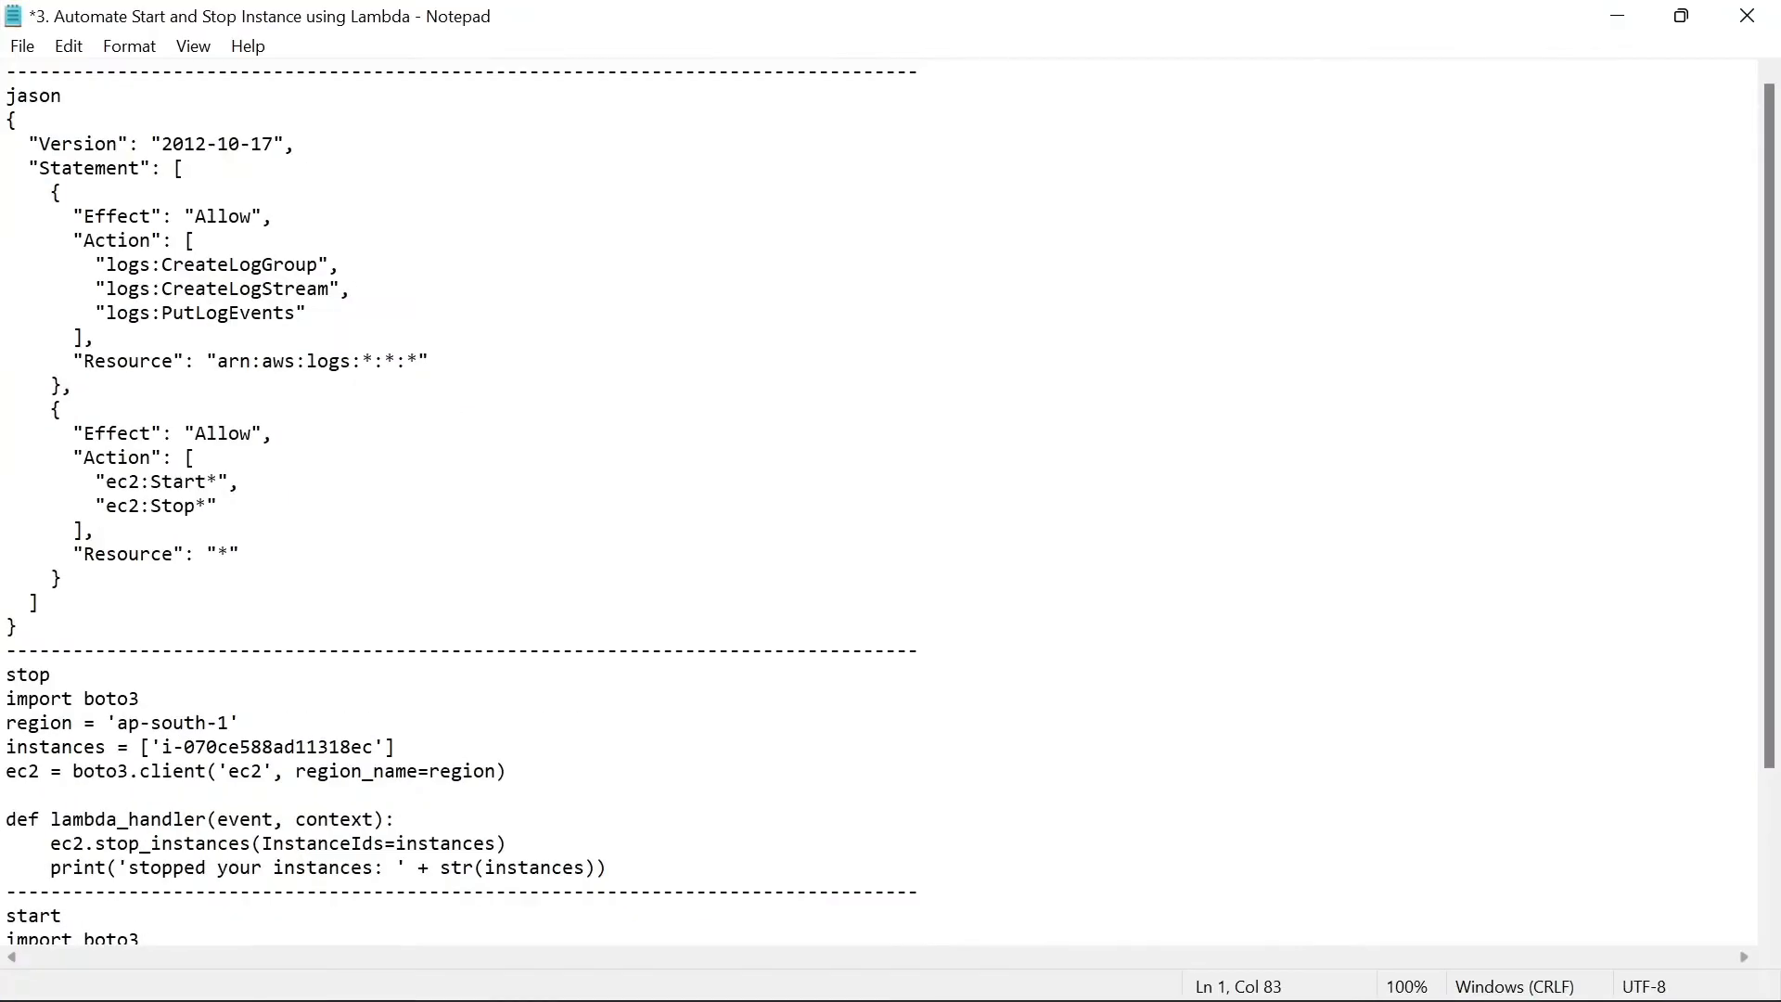
scroll(890, 500, down, 3)
scroll(891, 501, up, 3)
scroll(890, 501, down, 2)
scroll(891, 501, up, 1)
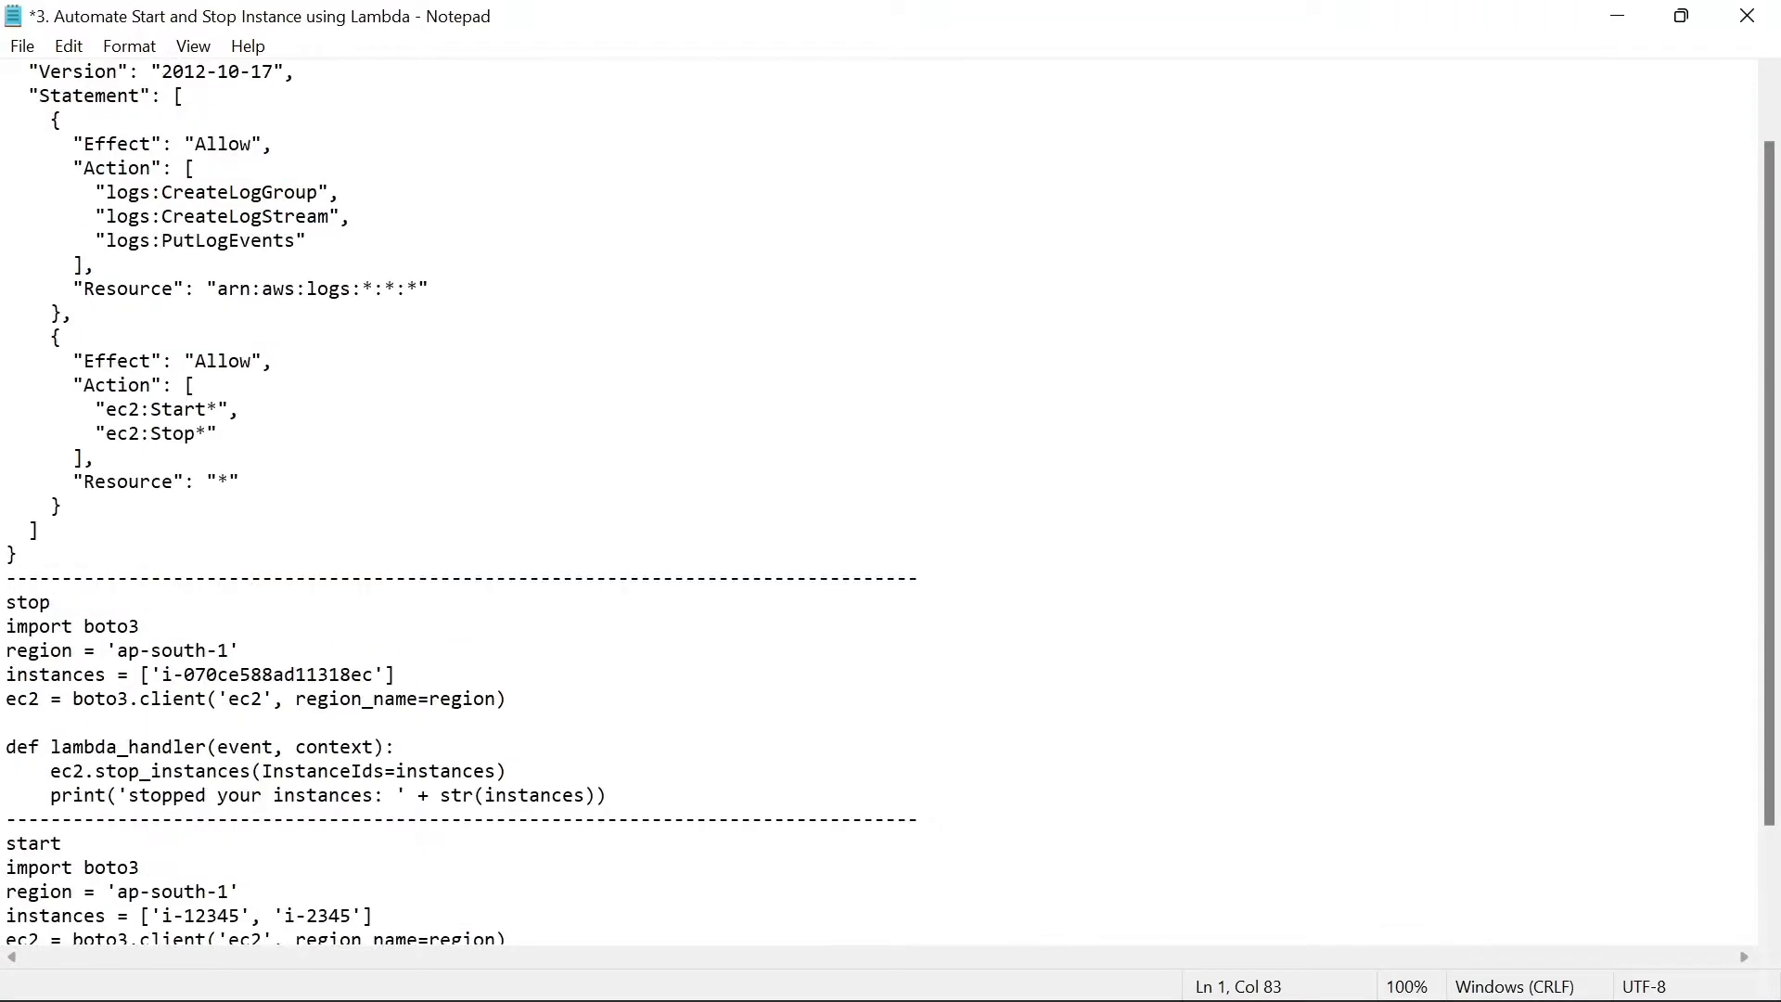
scroll(891, 501, up, 1)
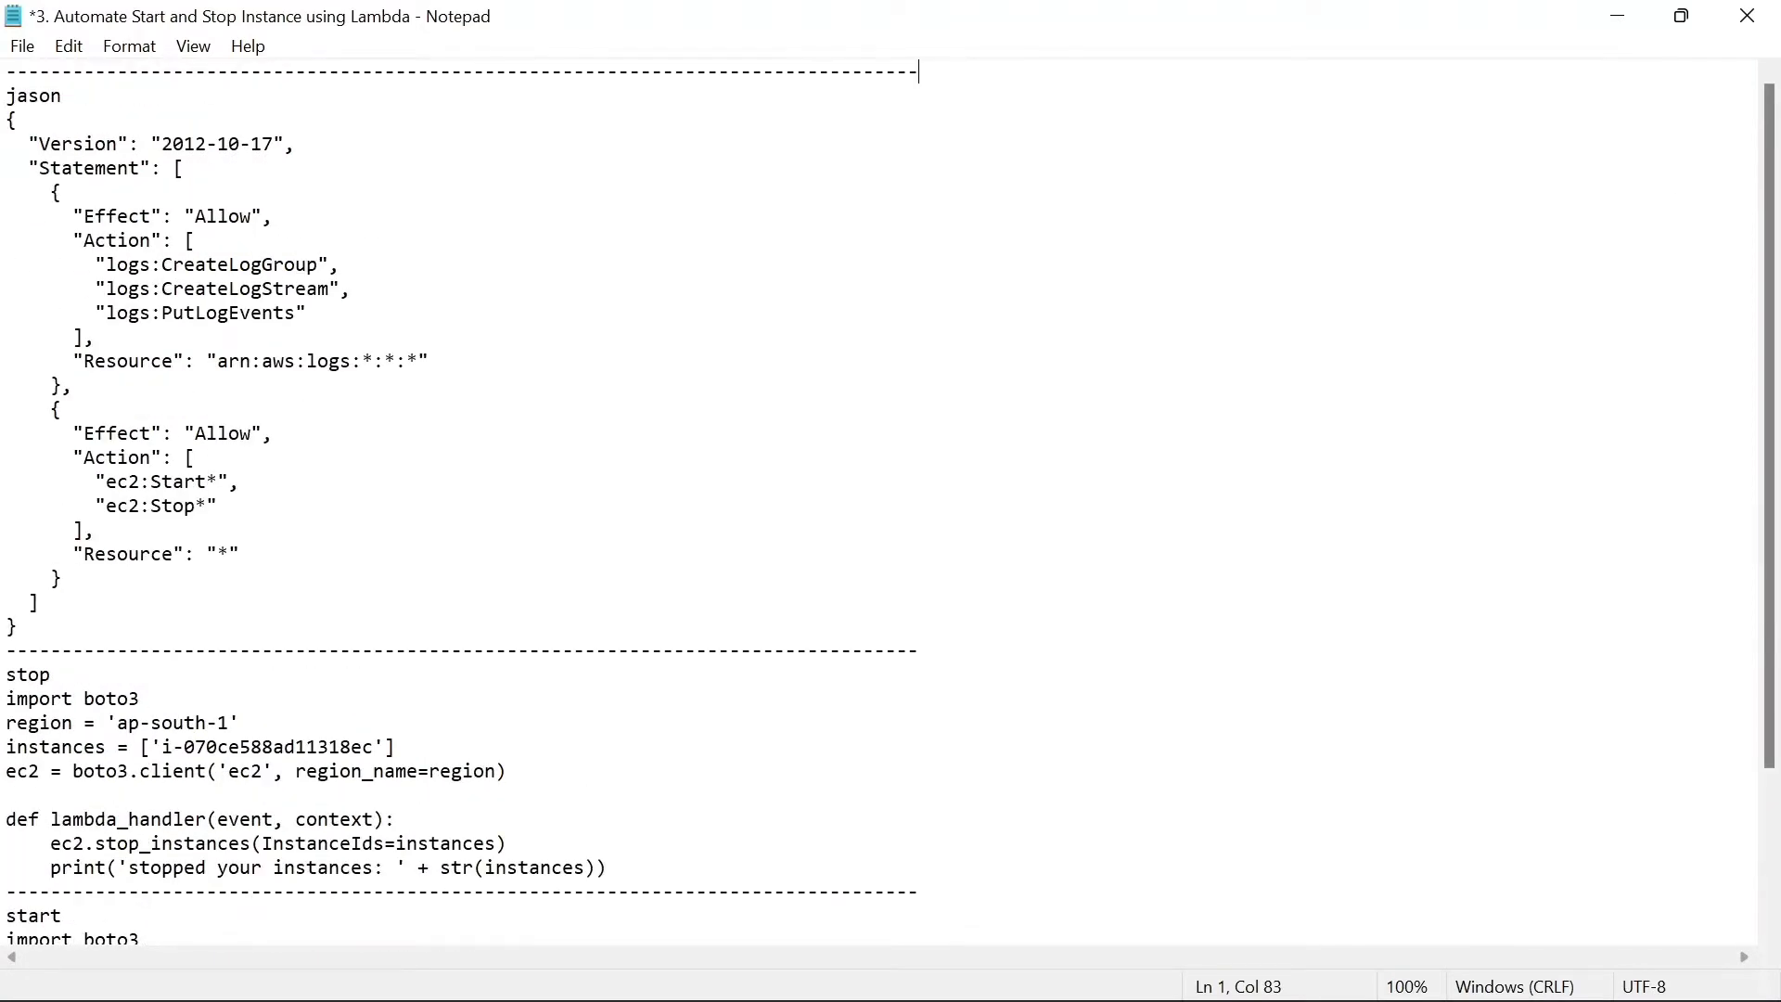
drag(16, 628, 7, 96)
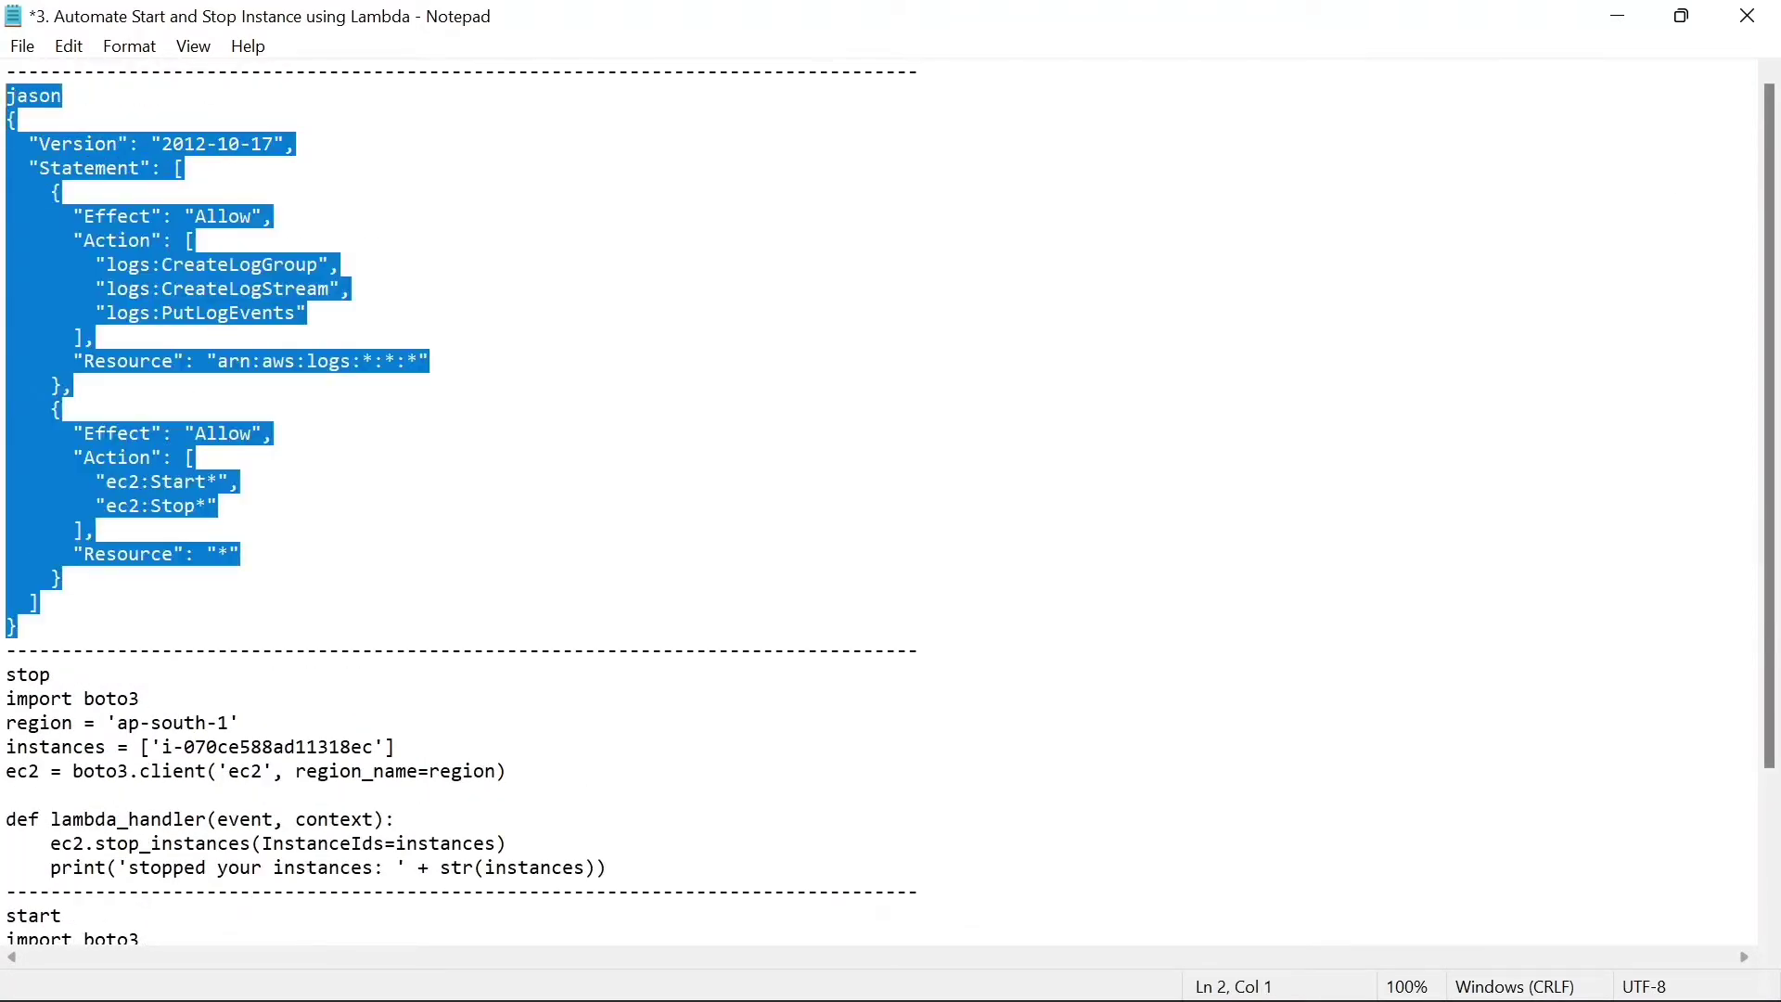
click(40, 145)
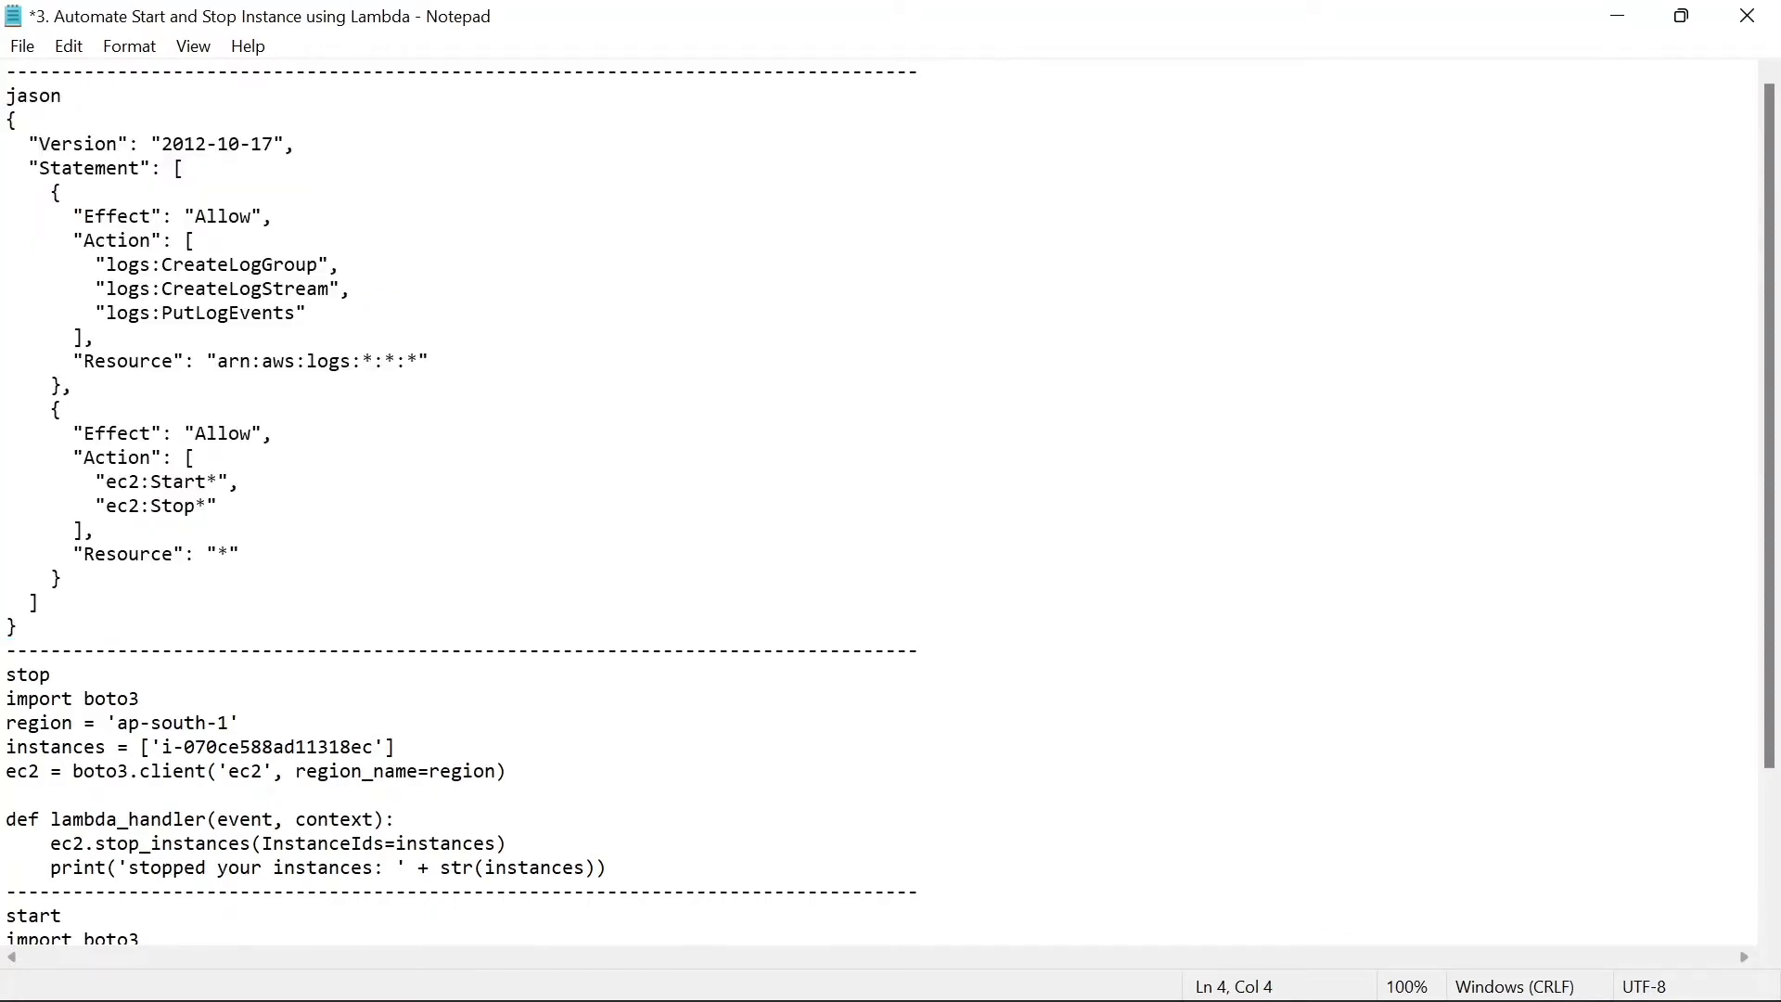
drag(9, 118, 17, 628)
key(ctrl+c)
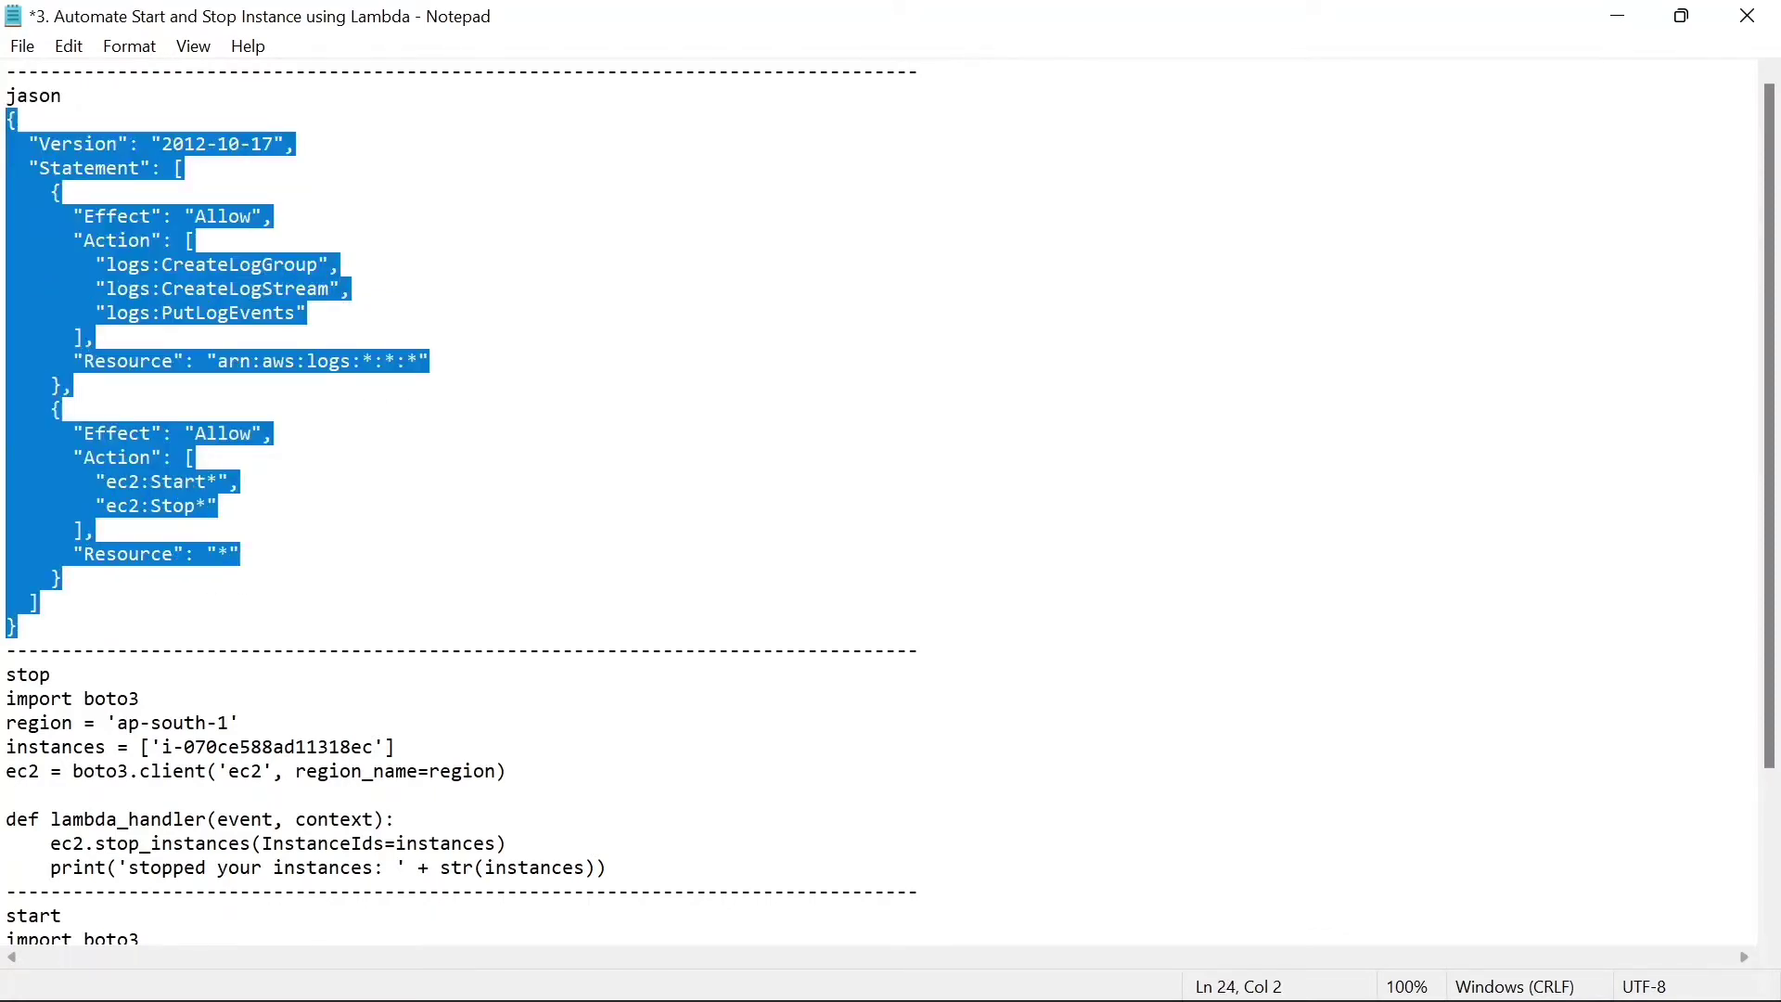
Return to the AWS console in the browser and open the IAM service in a new tab.
key(alt+Tab)
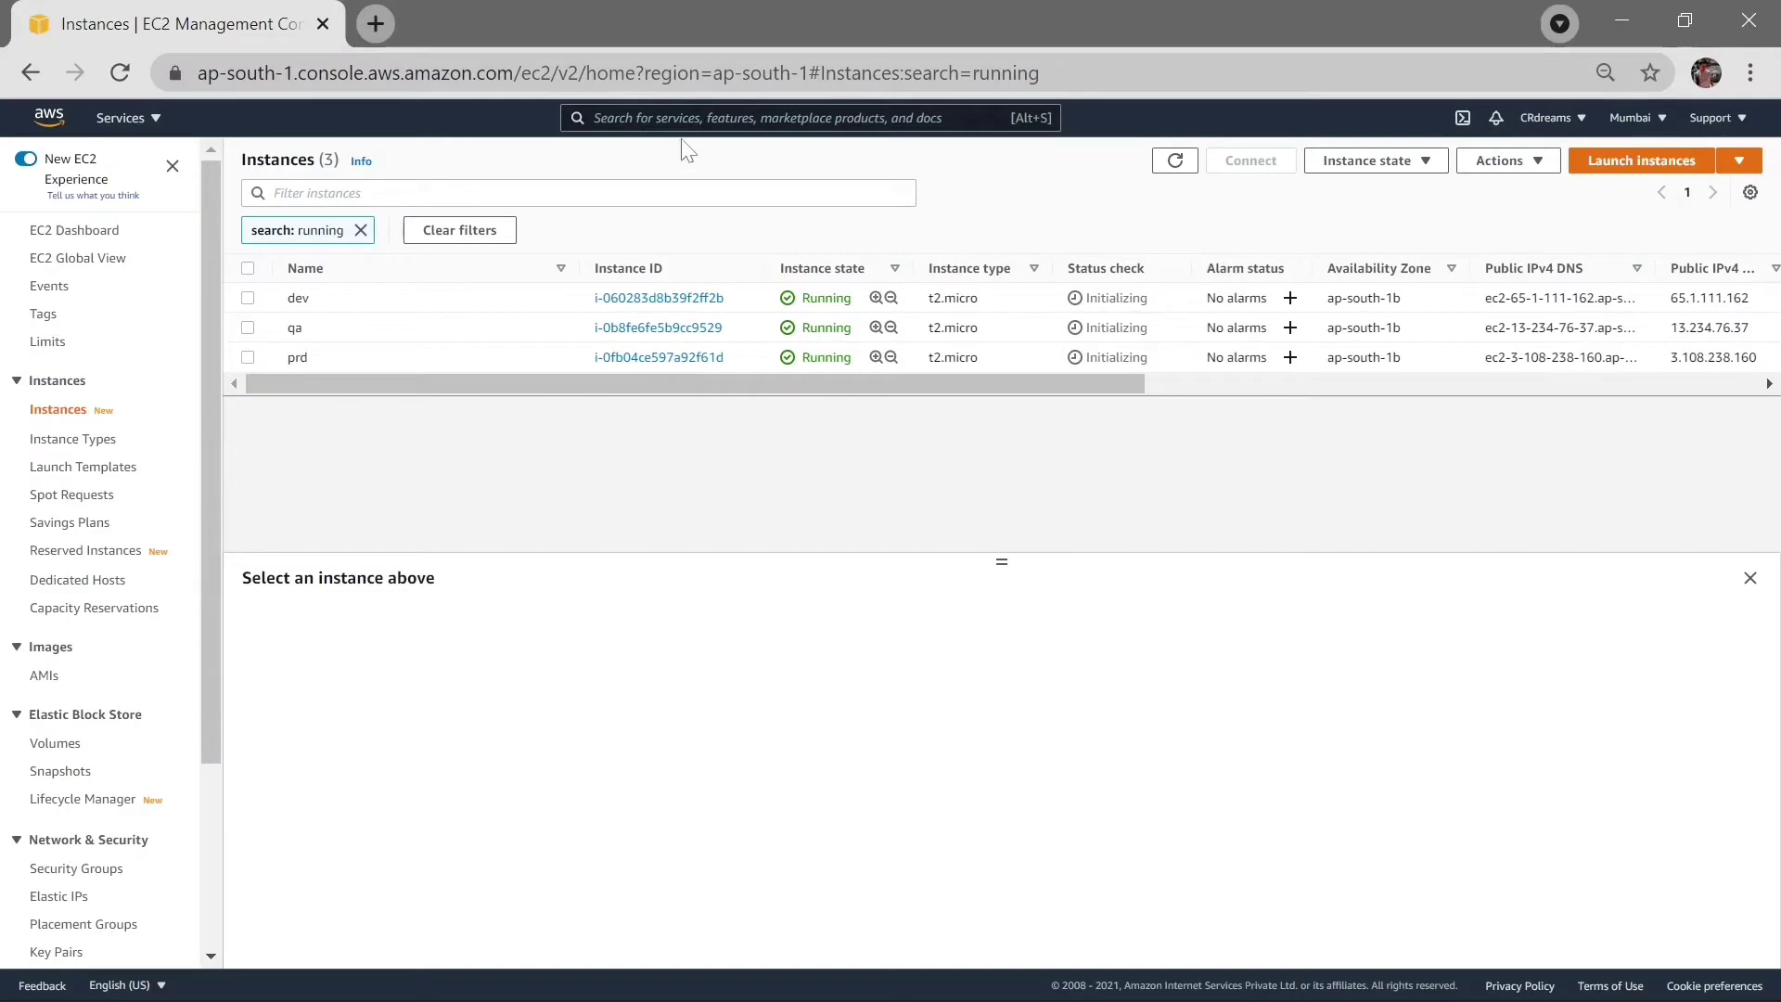
text(IAM)
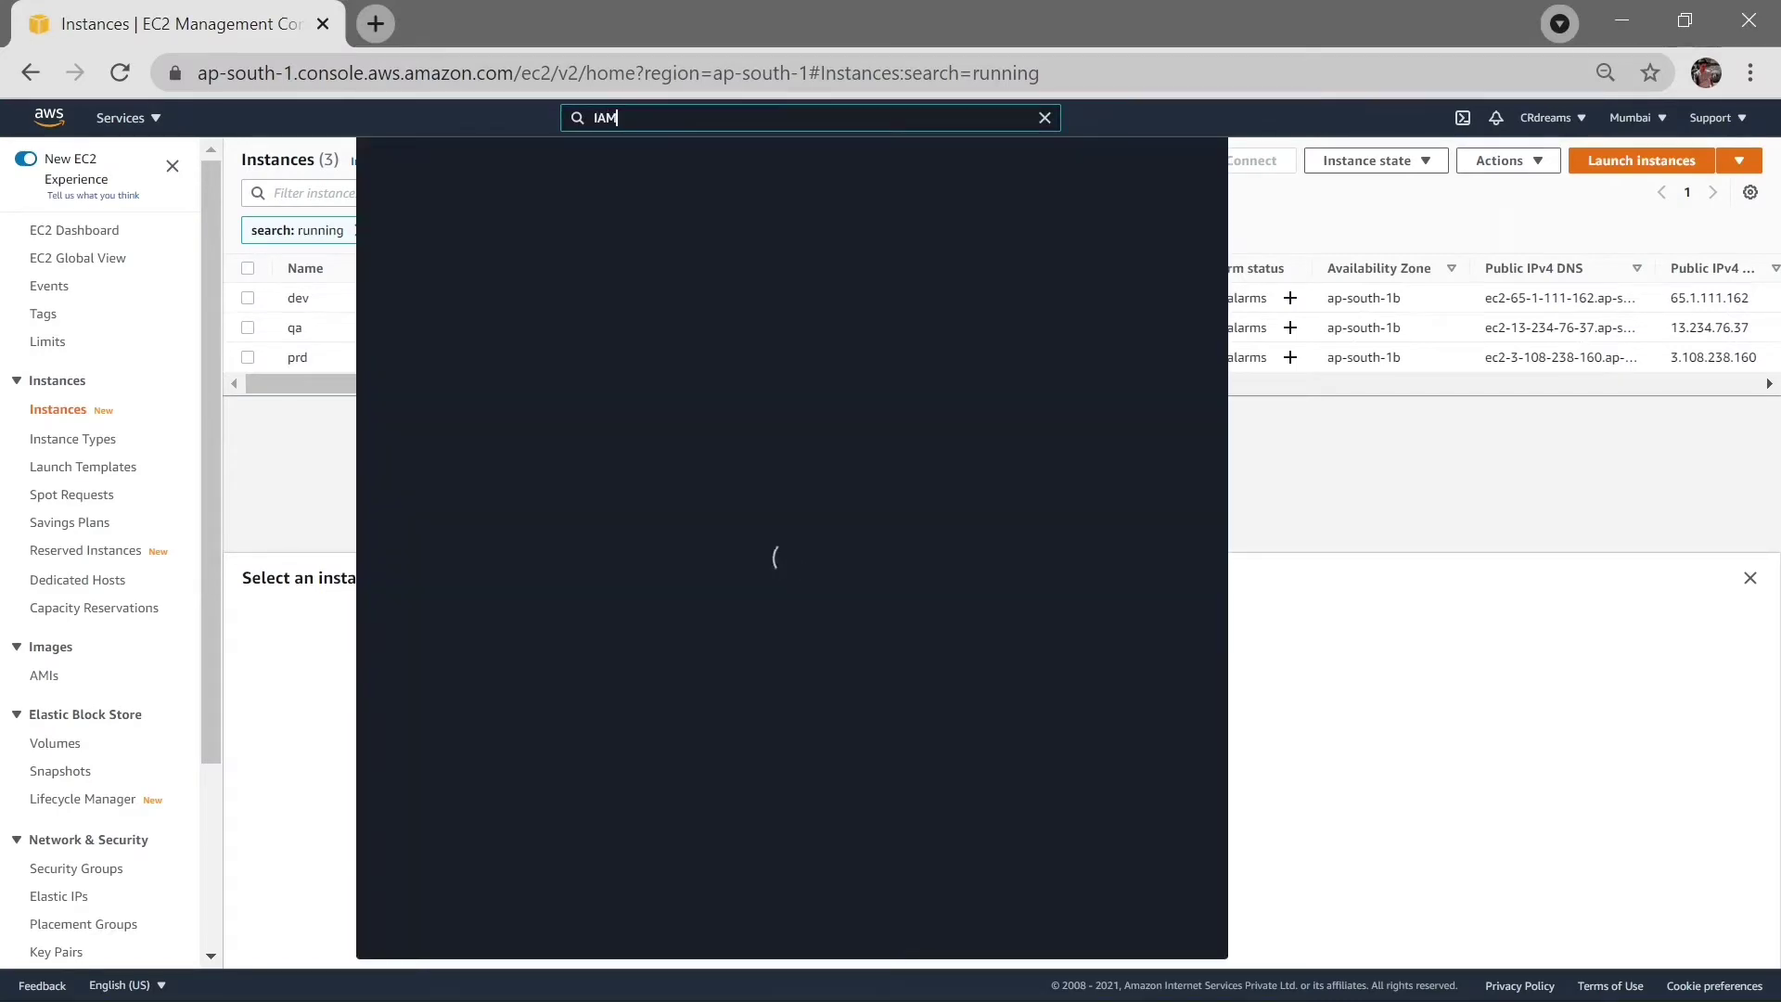
key(ctrl+Return)
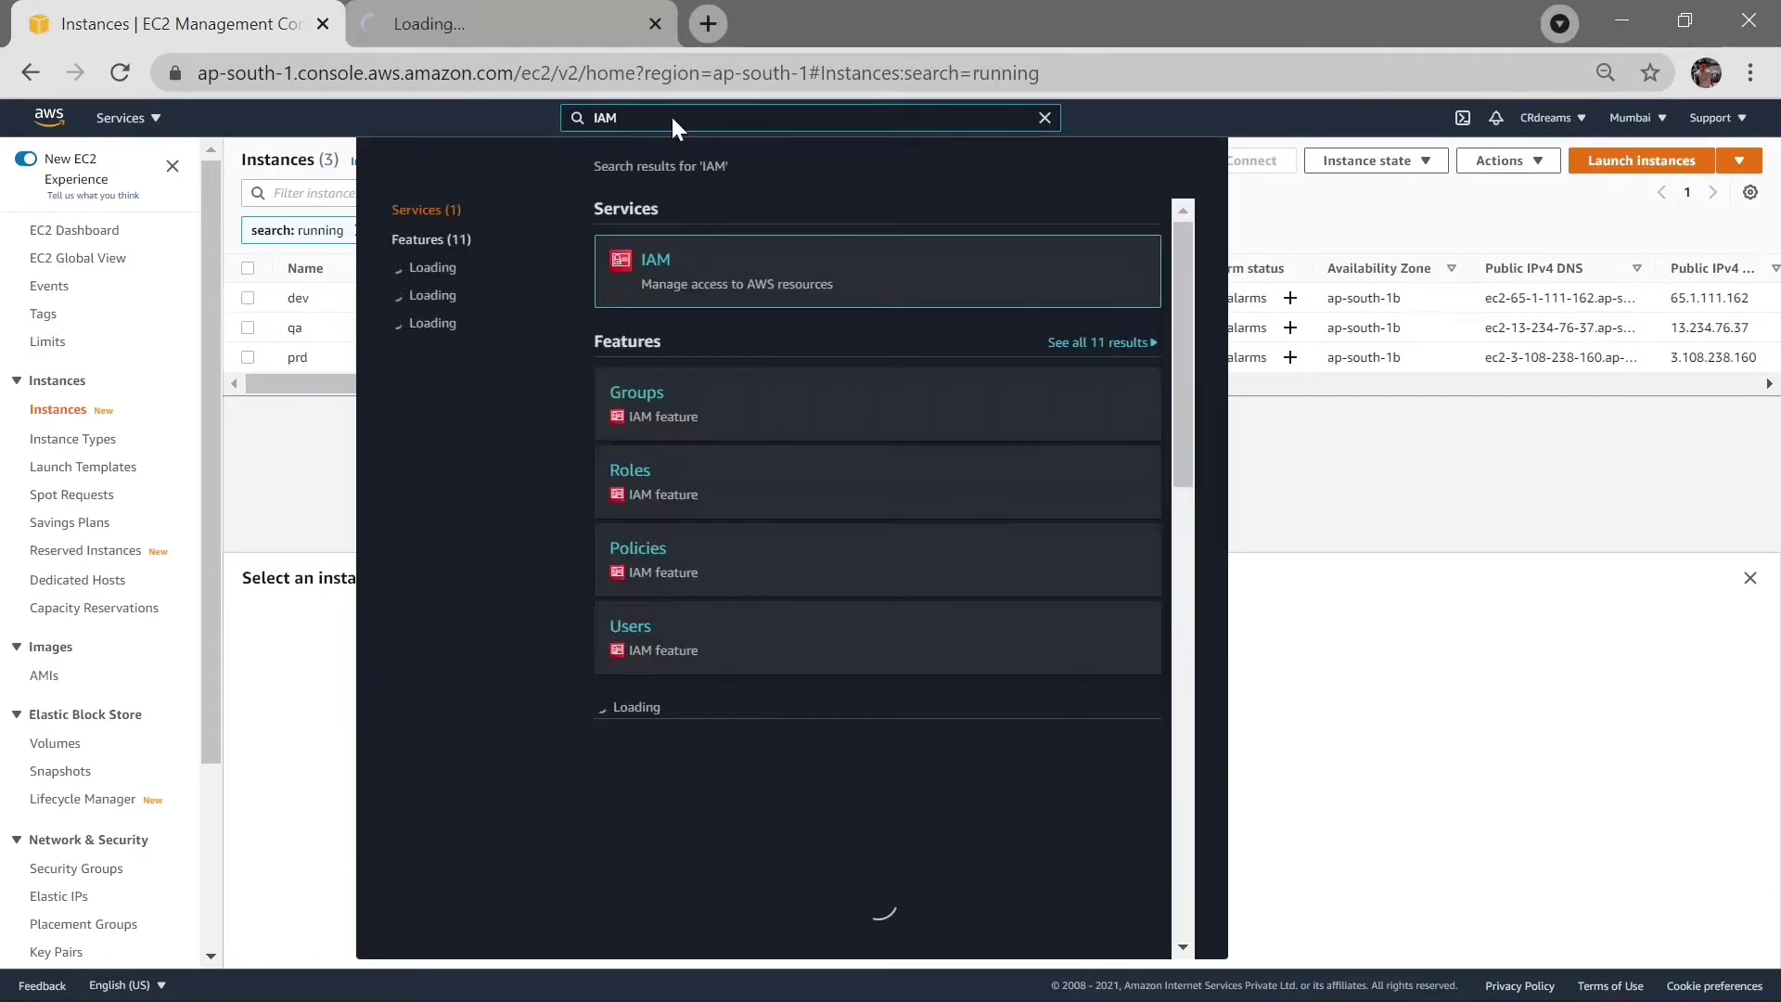
click(542, 24)
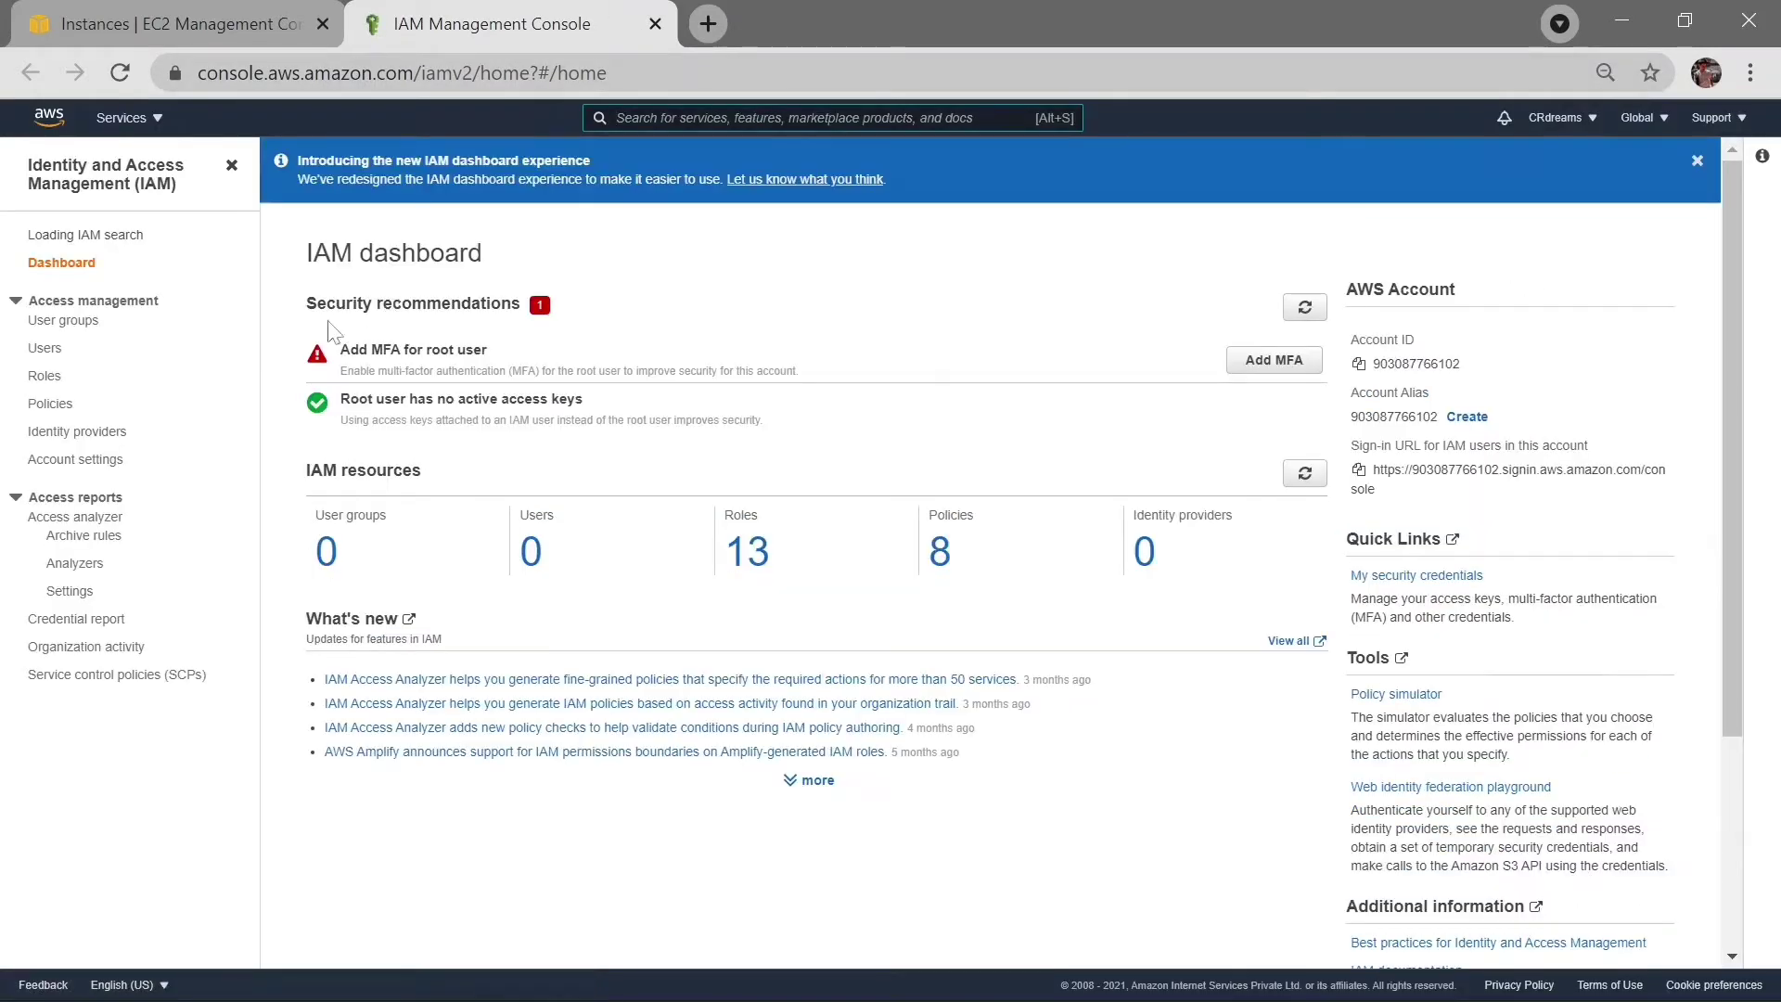
Start a new IAM policy and replace its default JSON with the copied CloudWatch Logs and EC2 start/stop permissions.
click(53, 416)
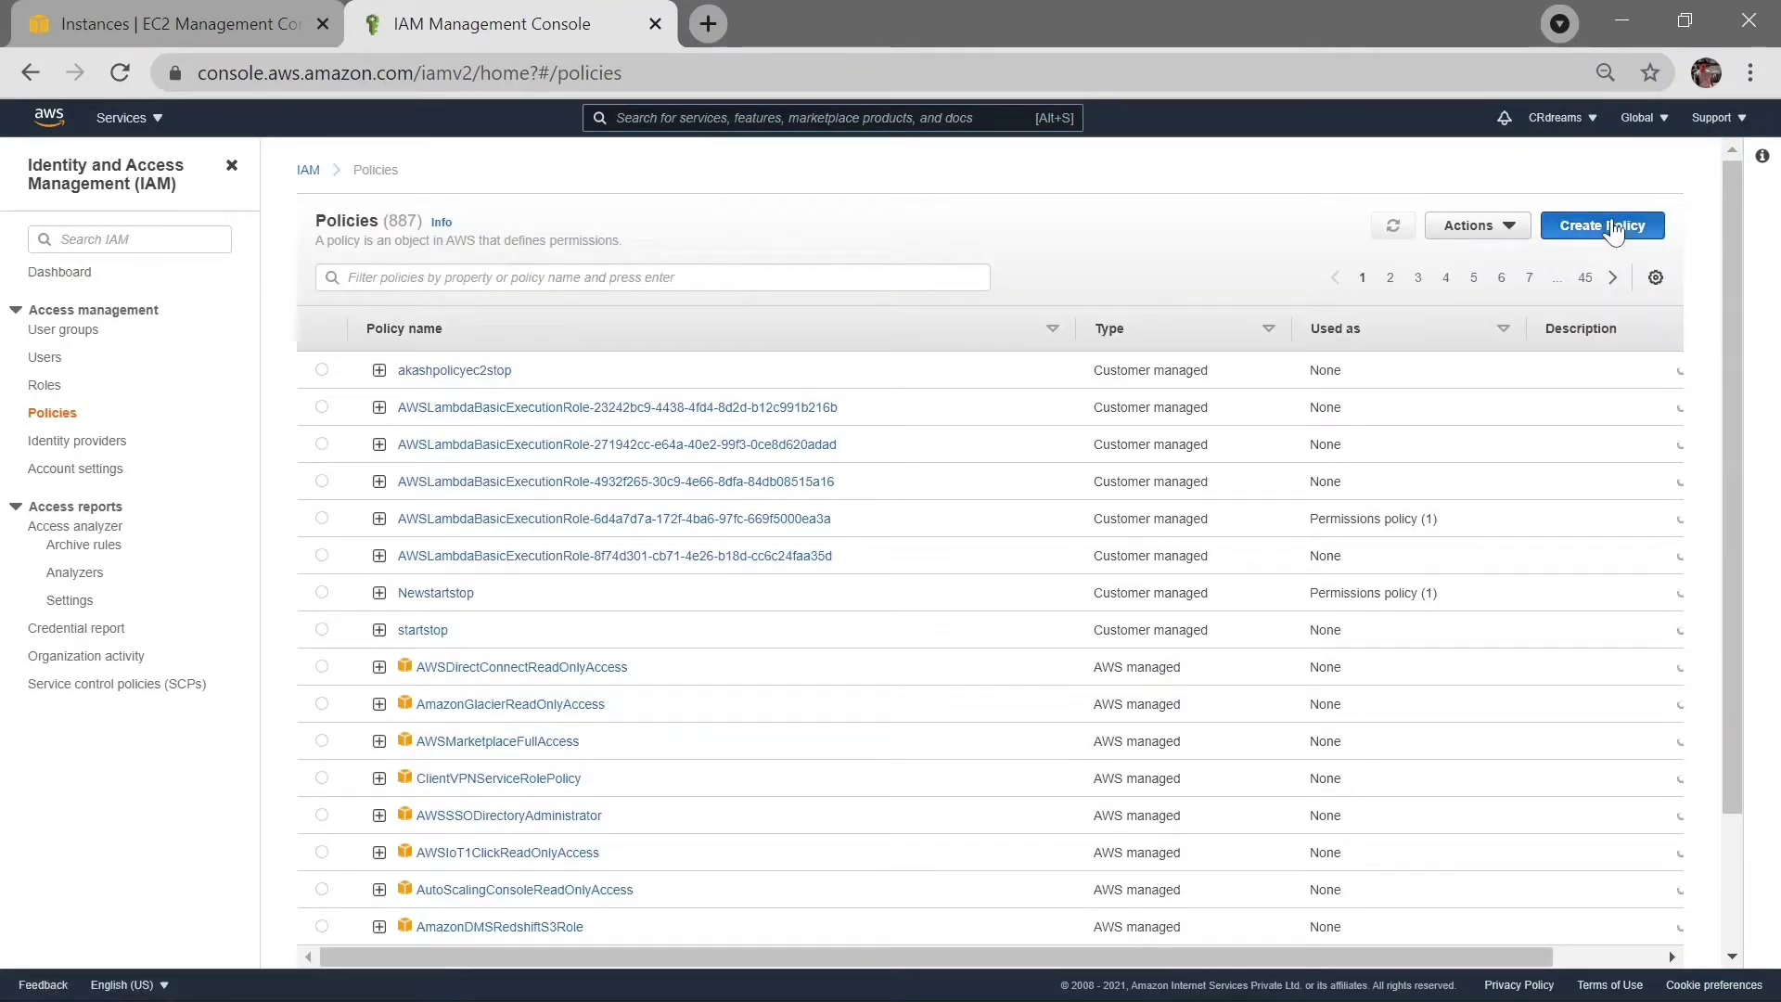
click(1624, 230)
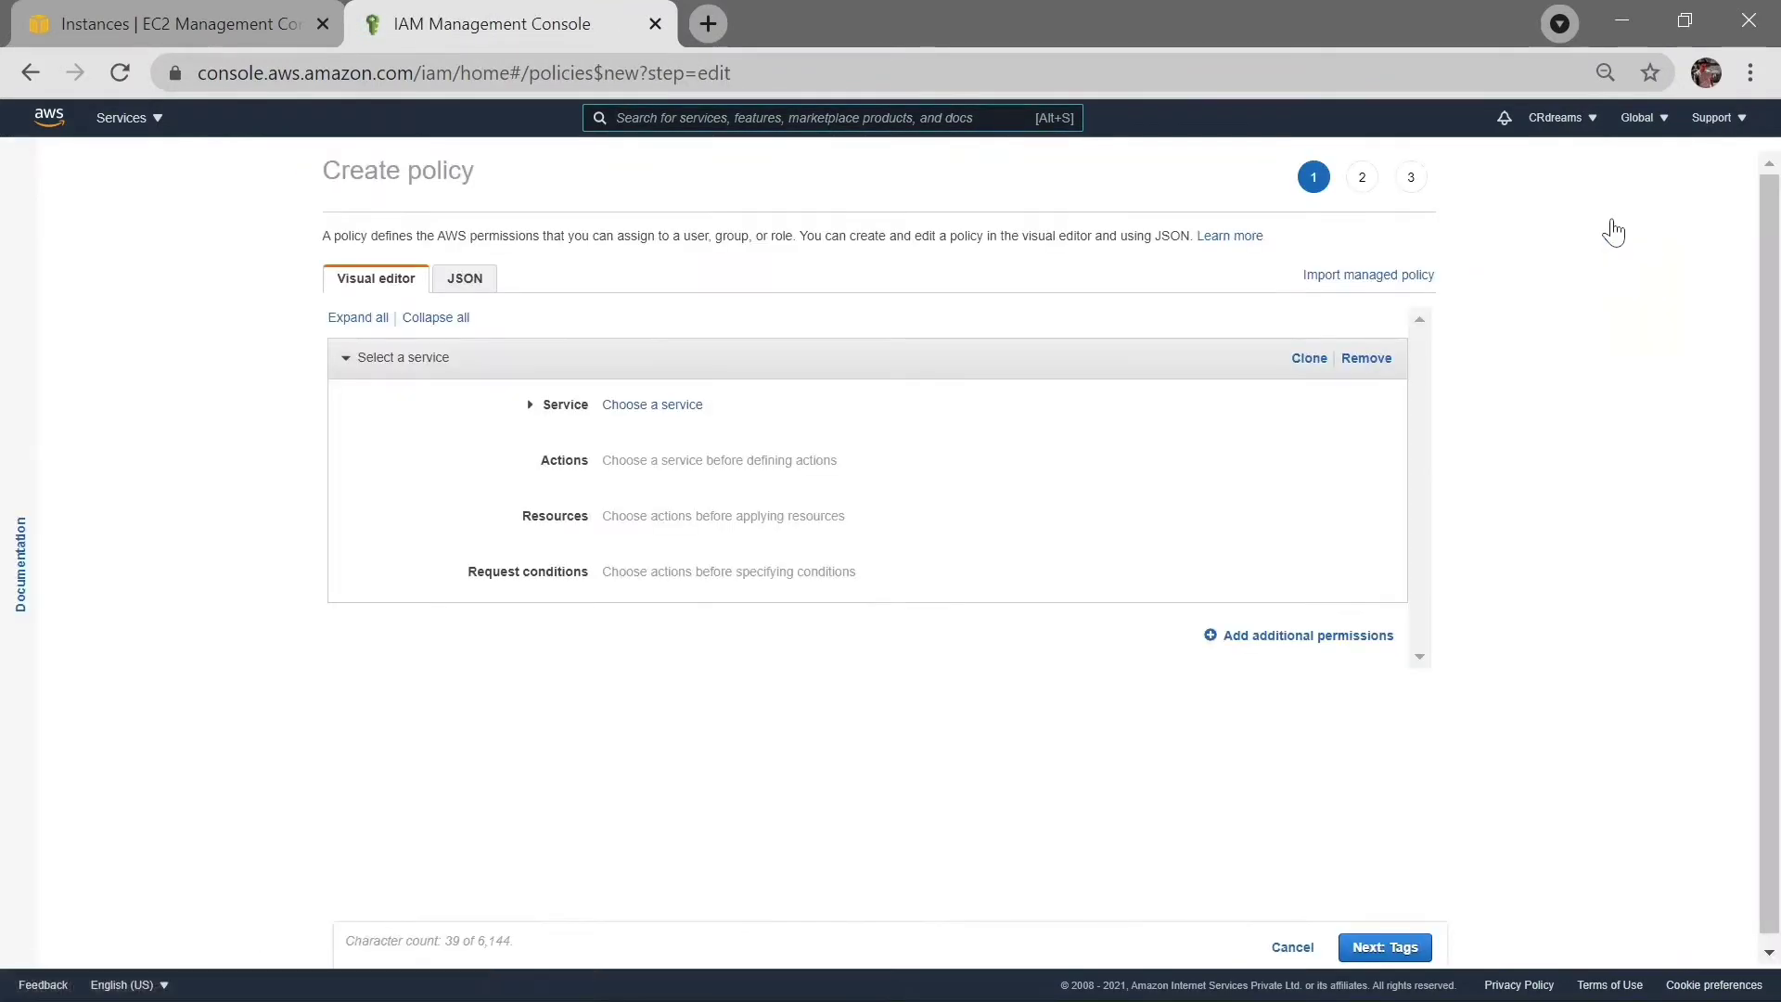
click(477, 289)
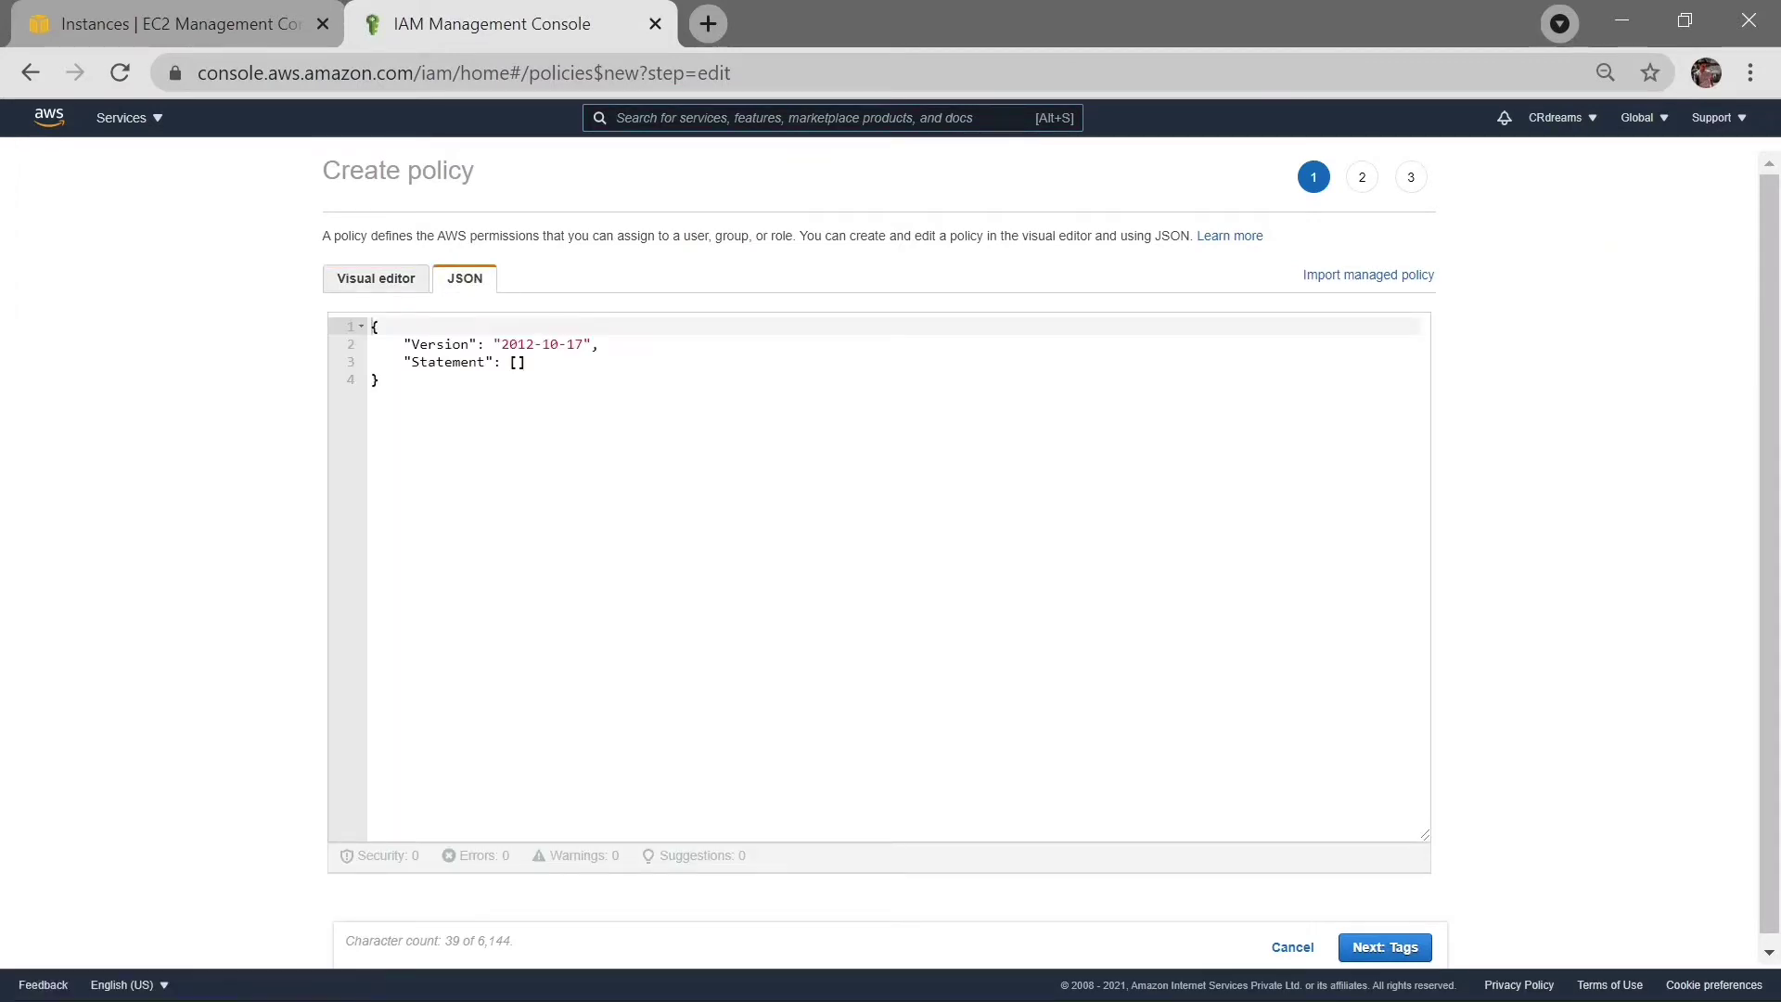
key(ctrl+a)
key(ctrl+v)
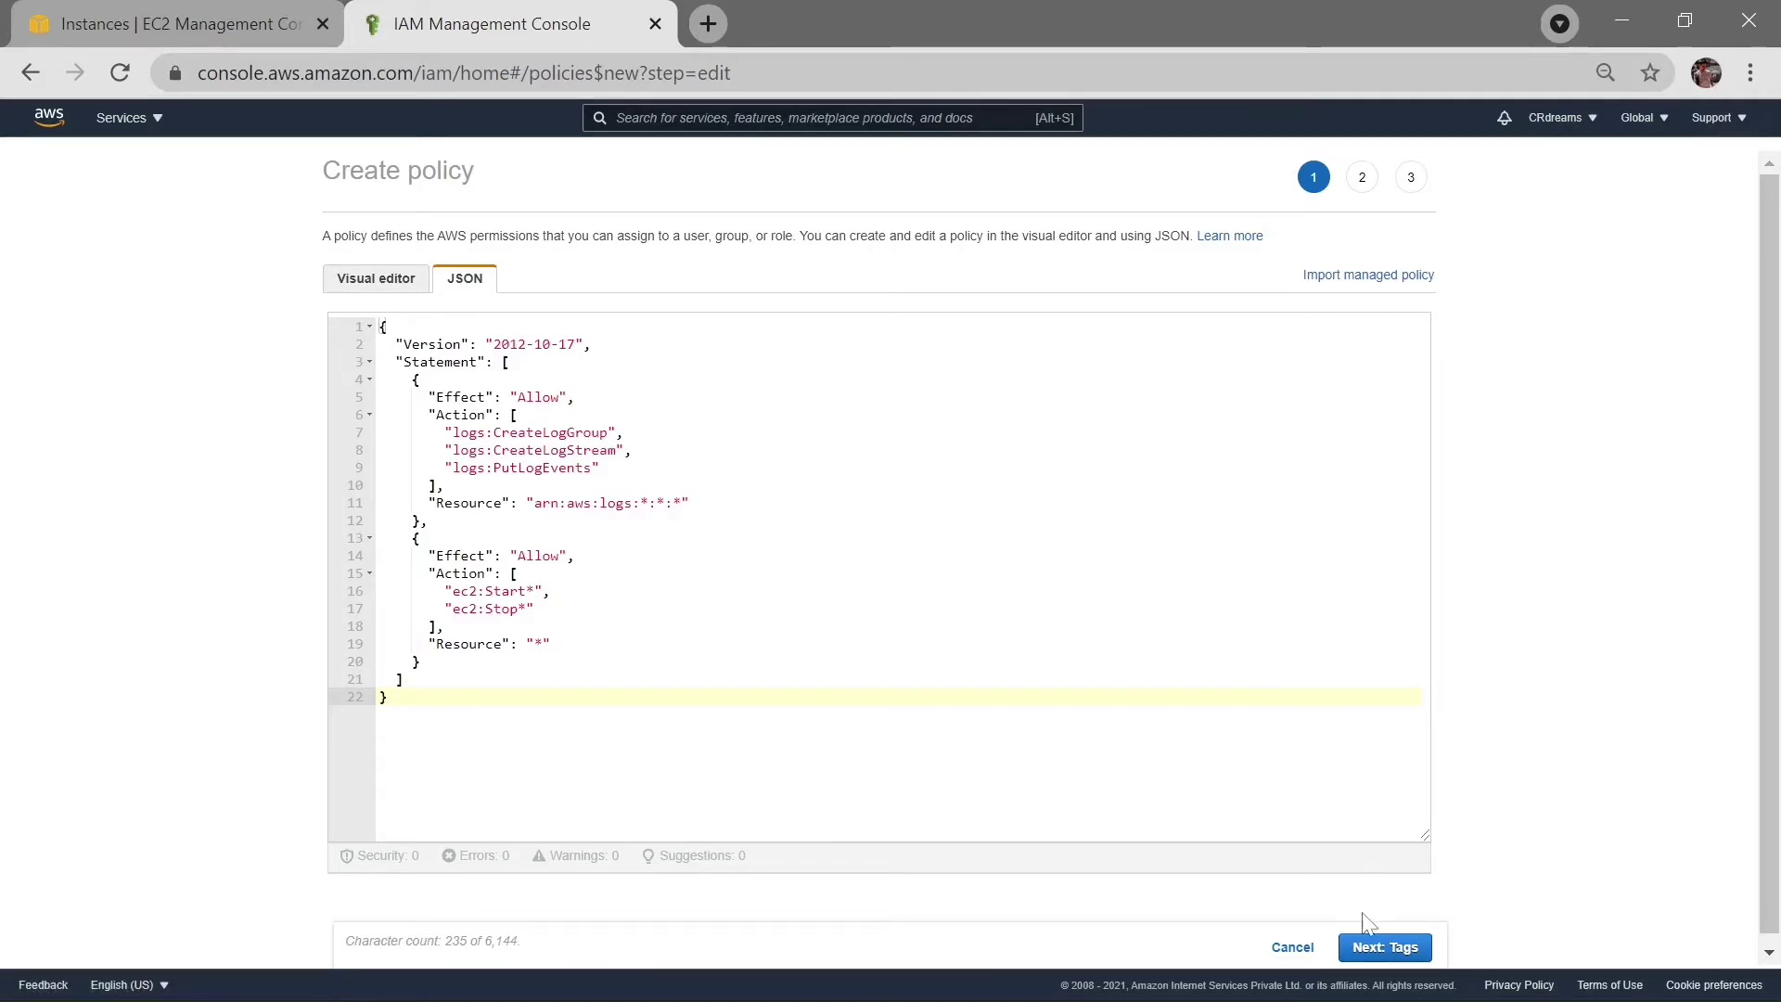
Skip the tags, name the policy startandstopNEW and create it.
click(1371, 955)
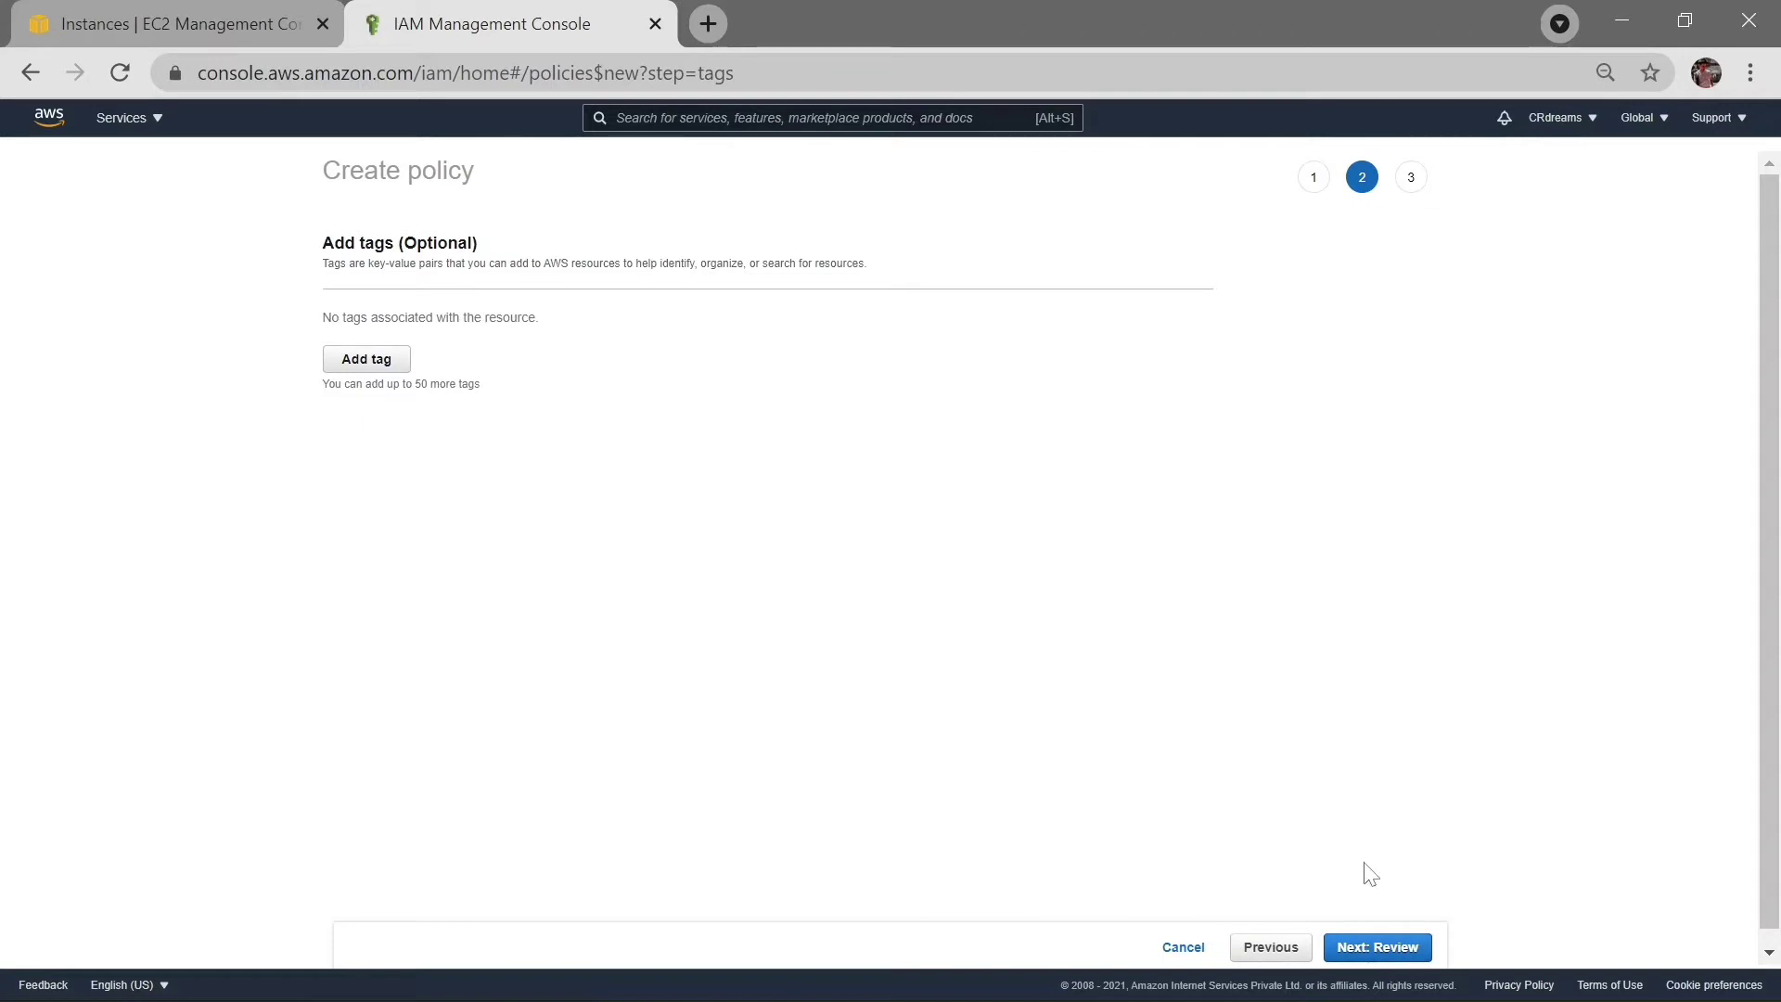
click(1376, 946)
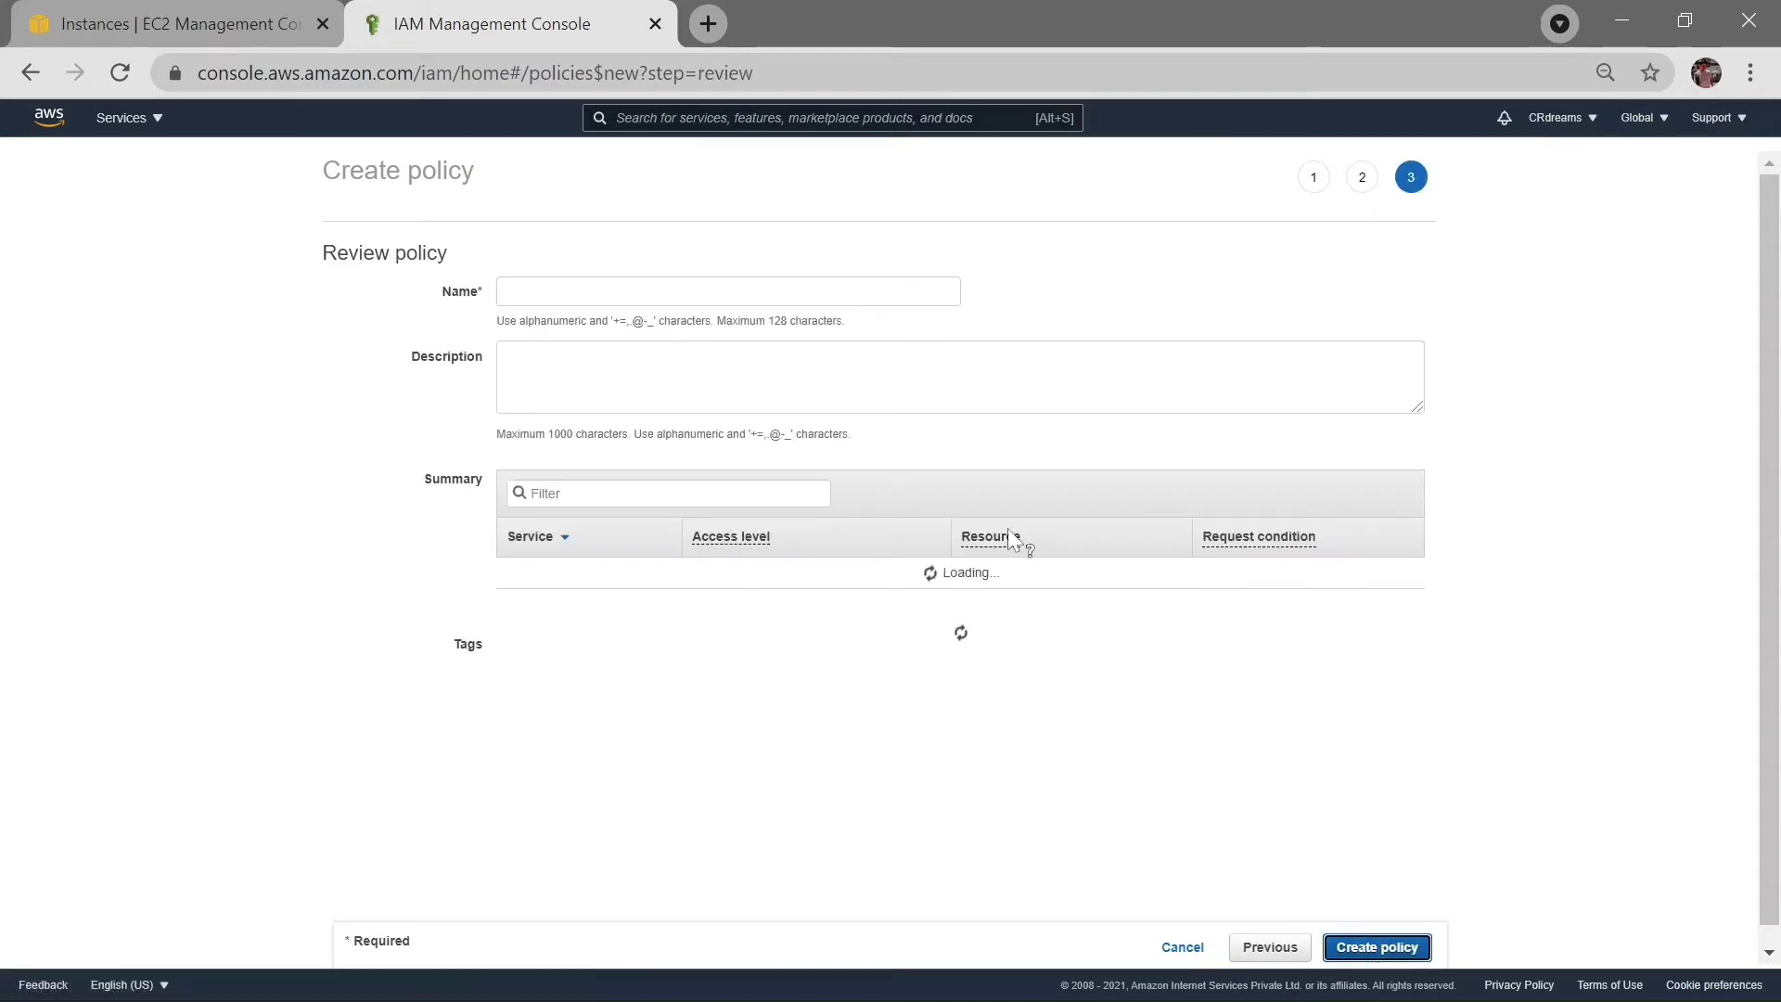
click(727, 291)
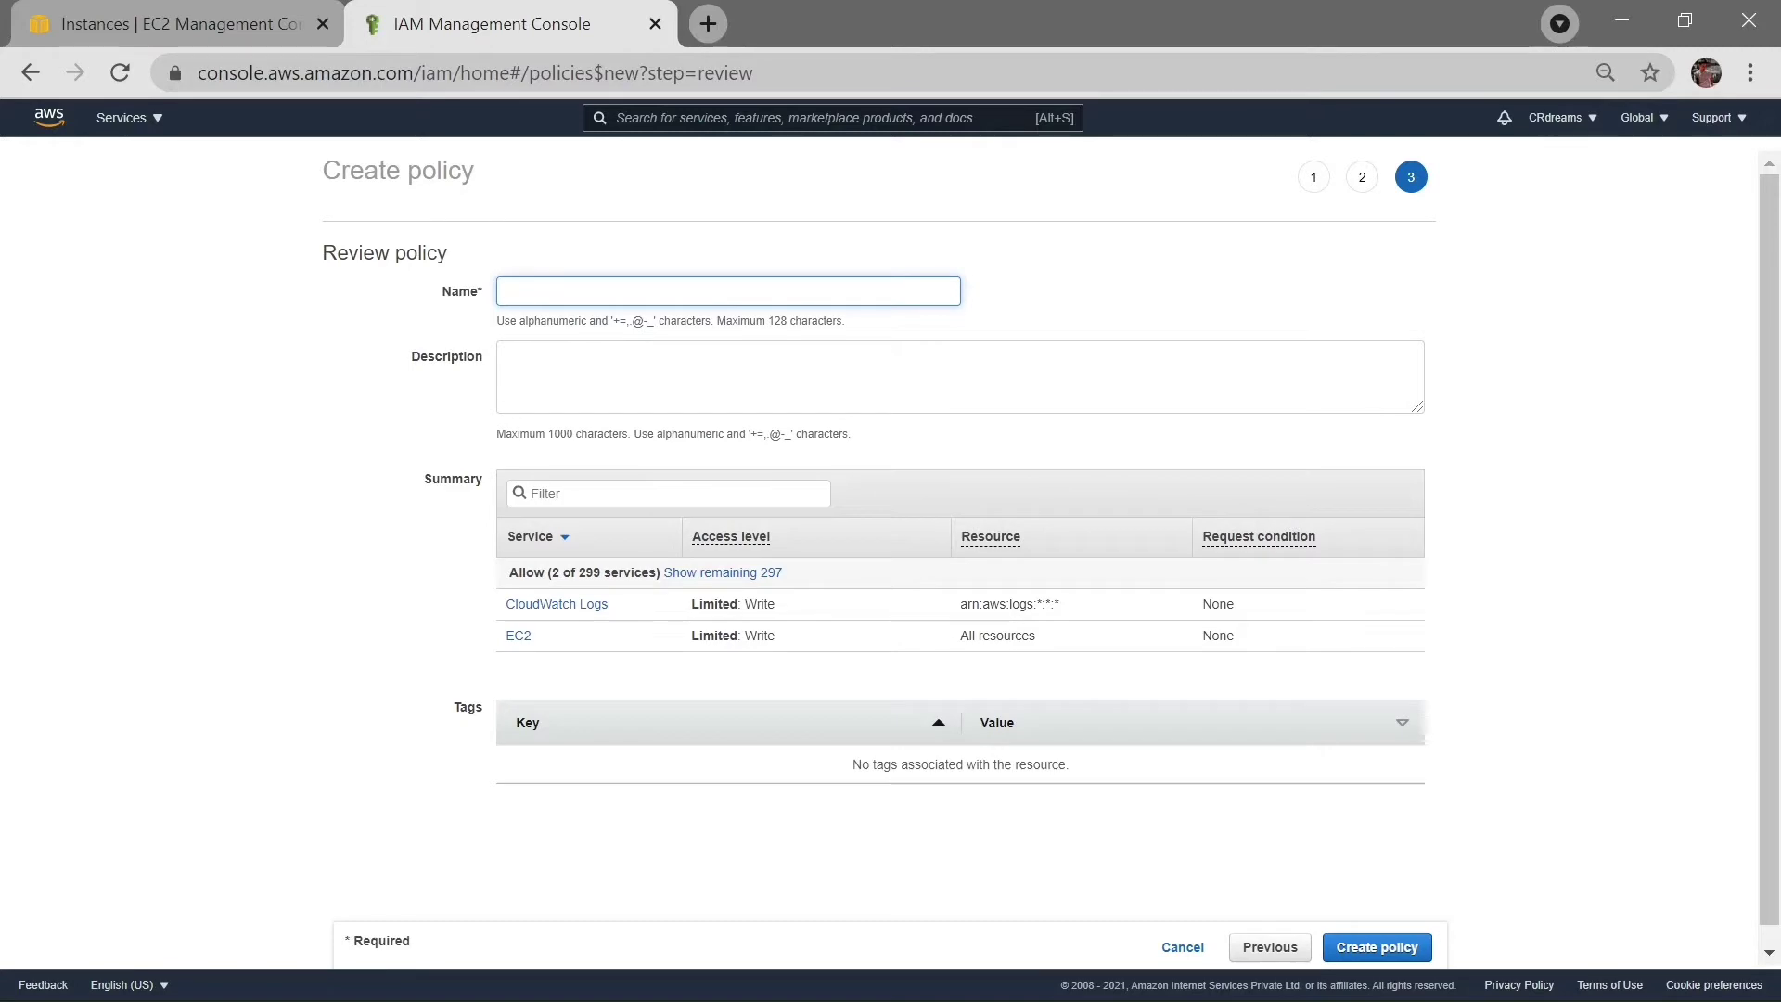
text(startandstopNEW)
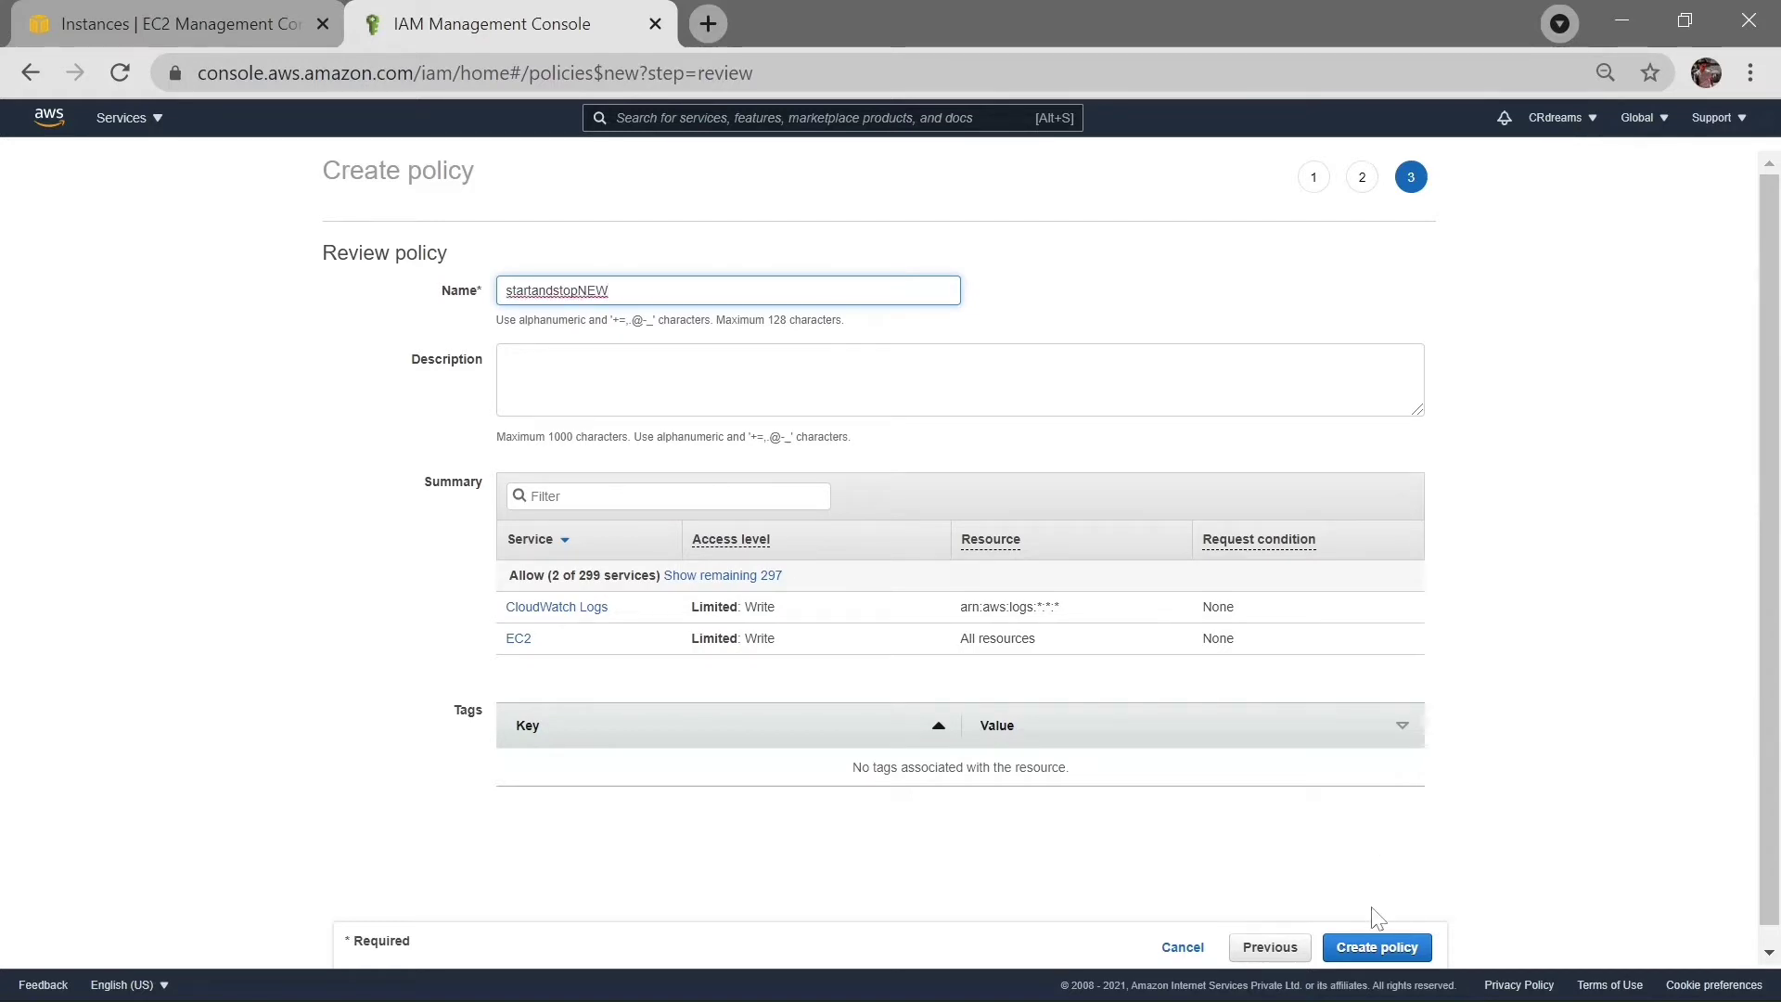
click(1371, 939)
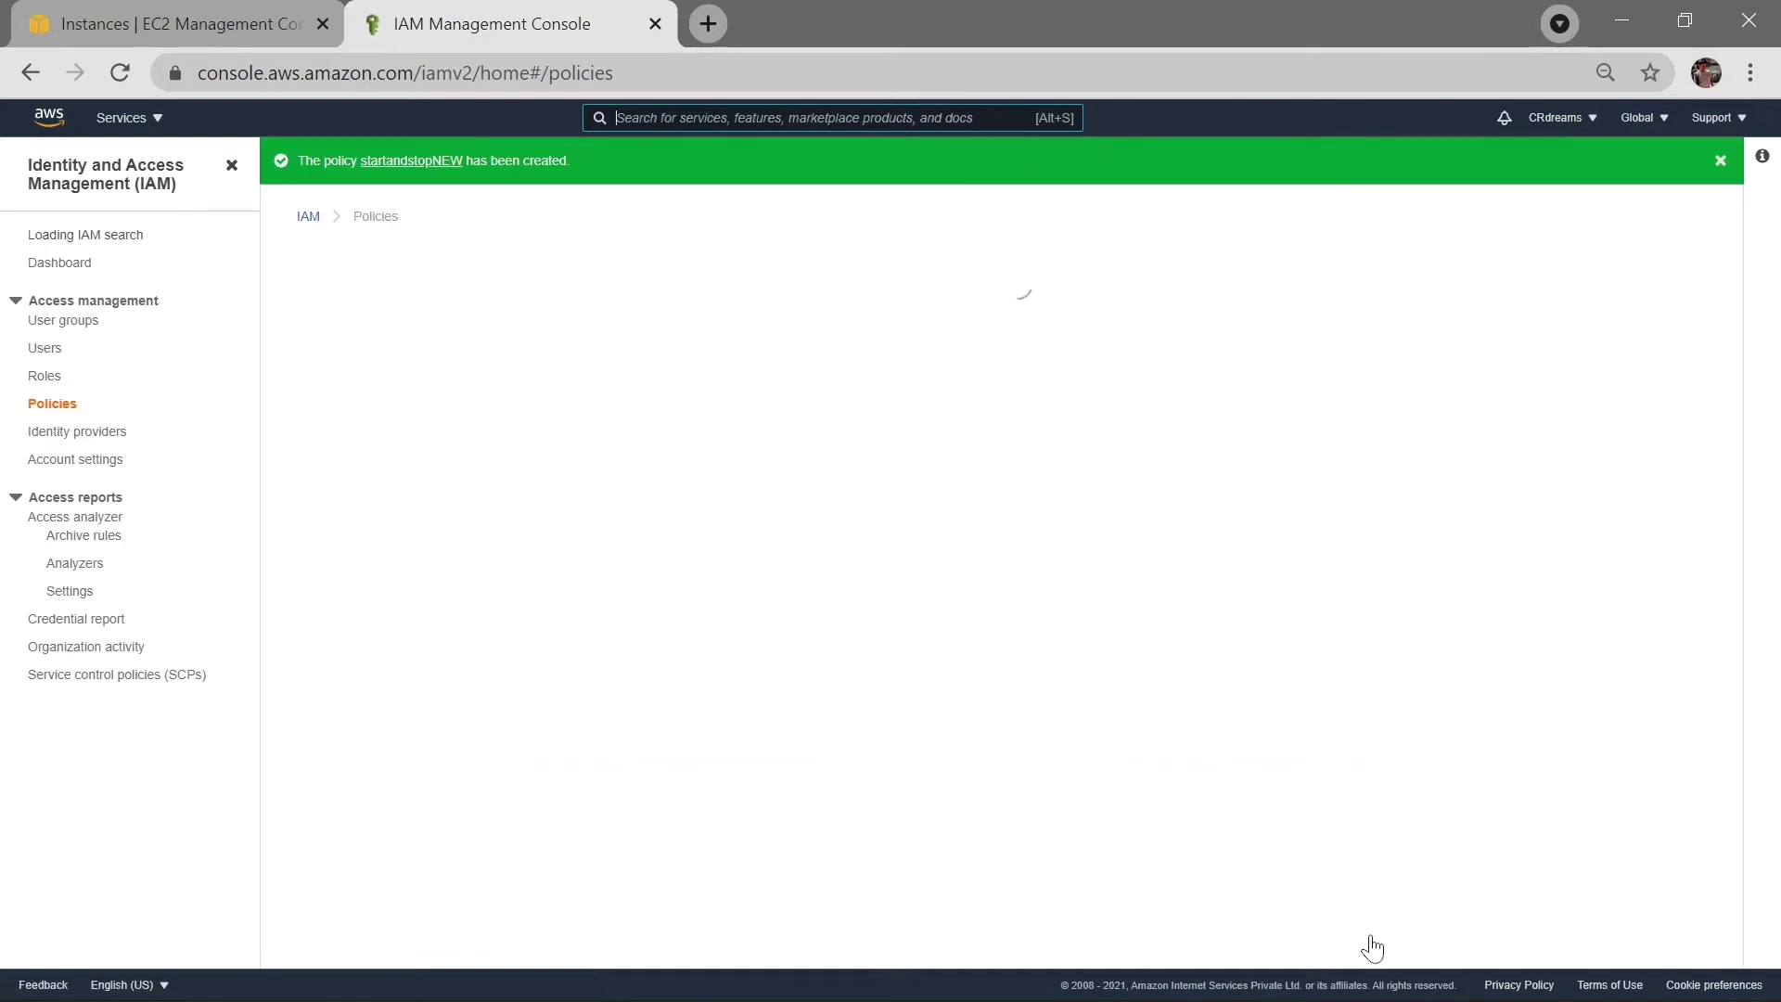
Start a new IAM role for an AWS service with Lambda as the use case and proceed to its permissions.
click(50, 393)
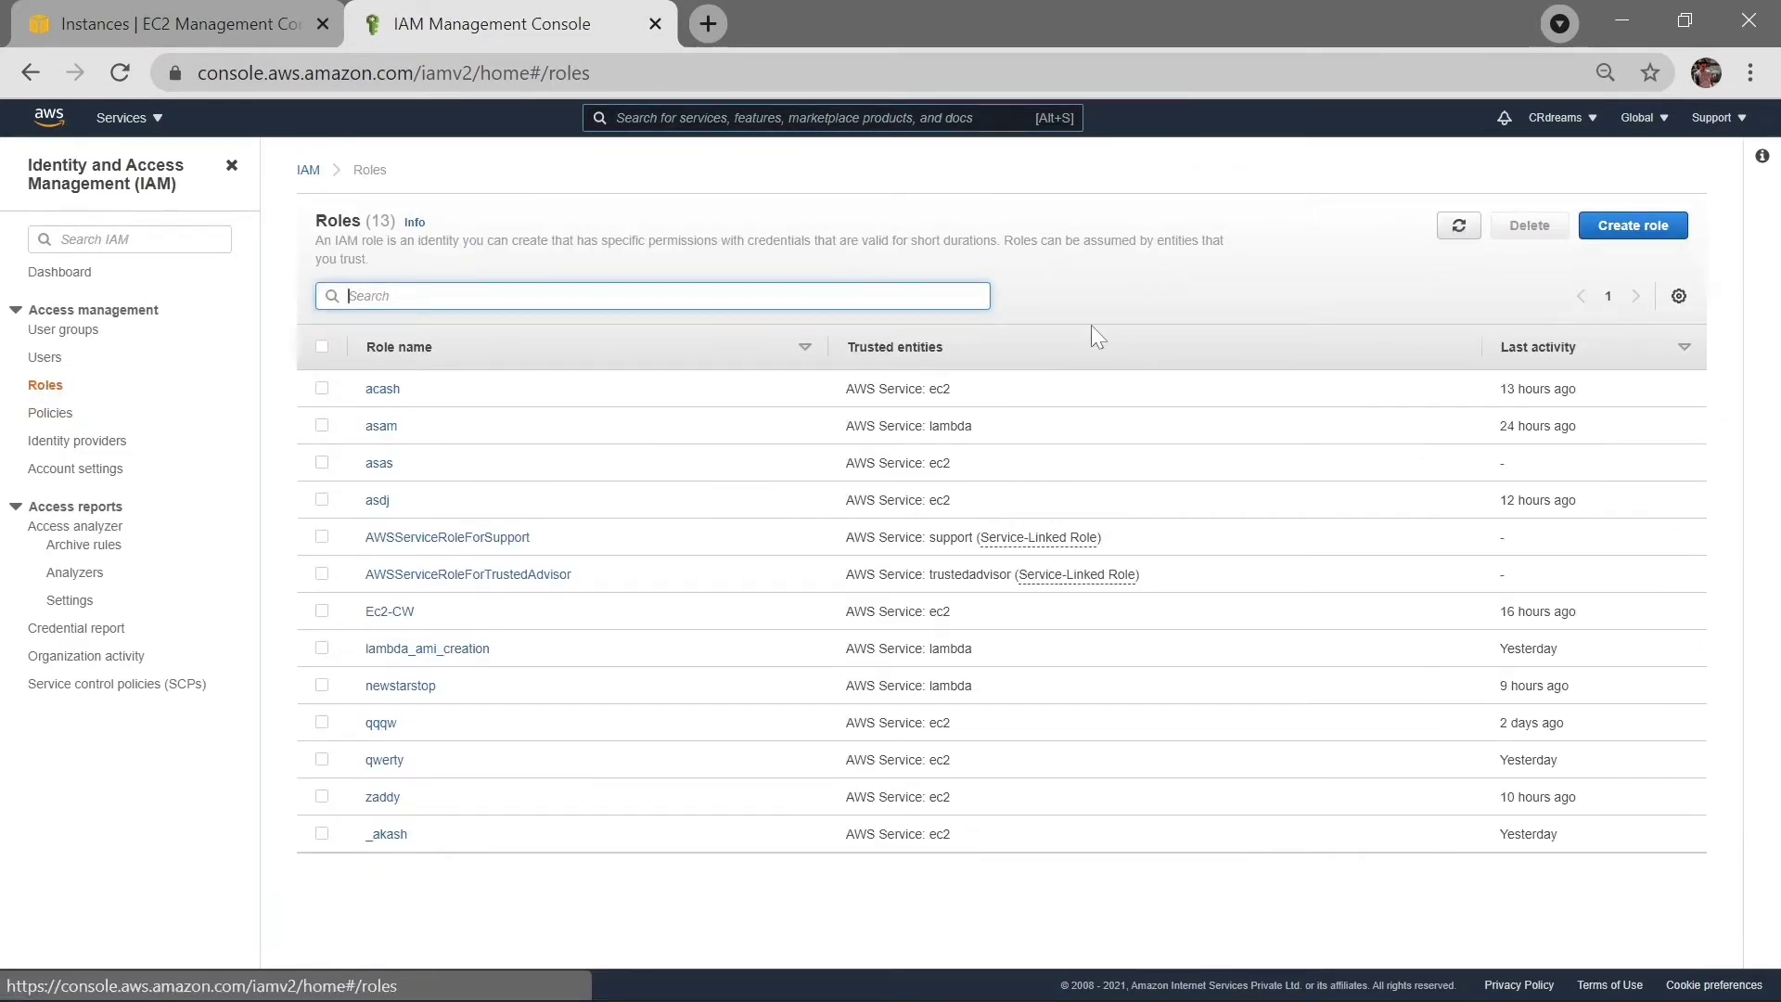
click(1630, 231)
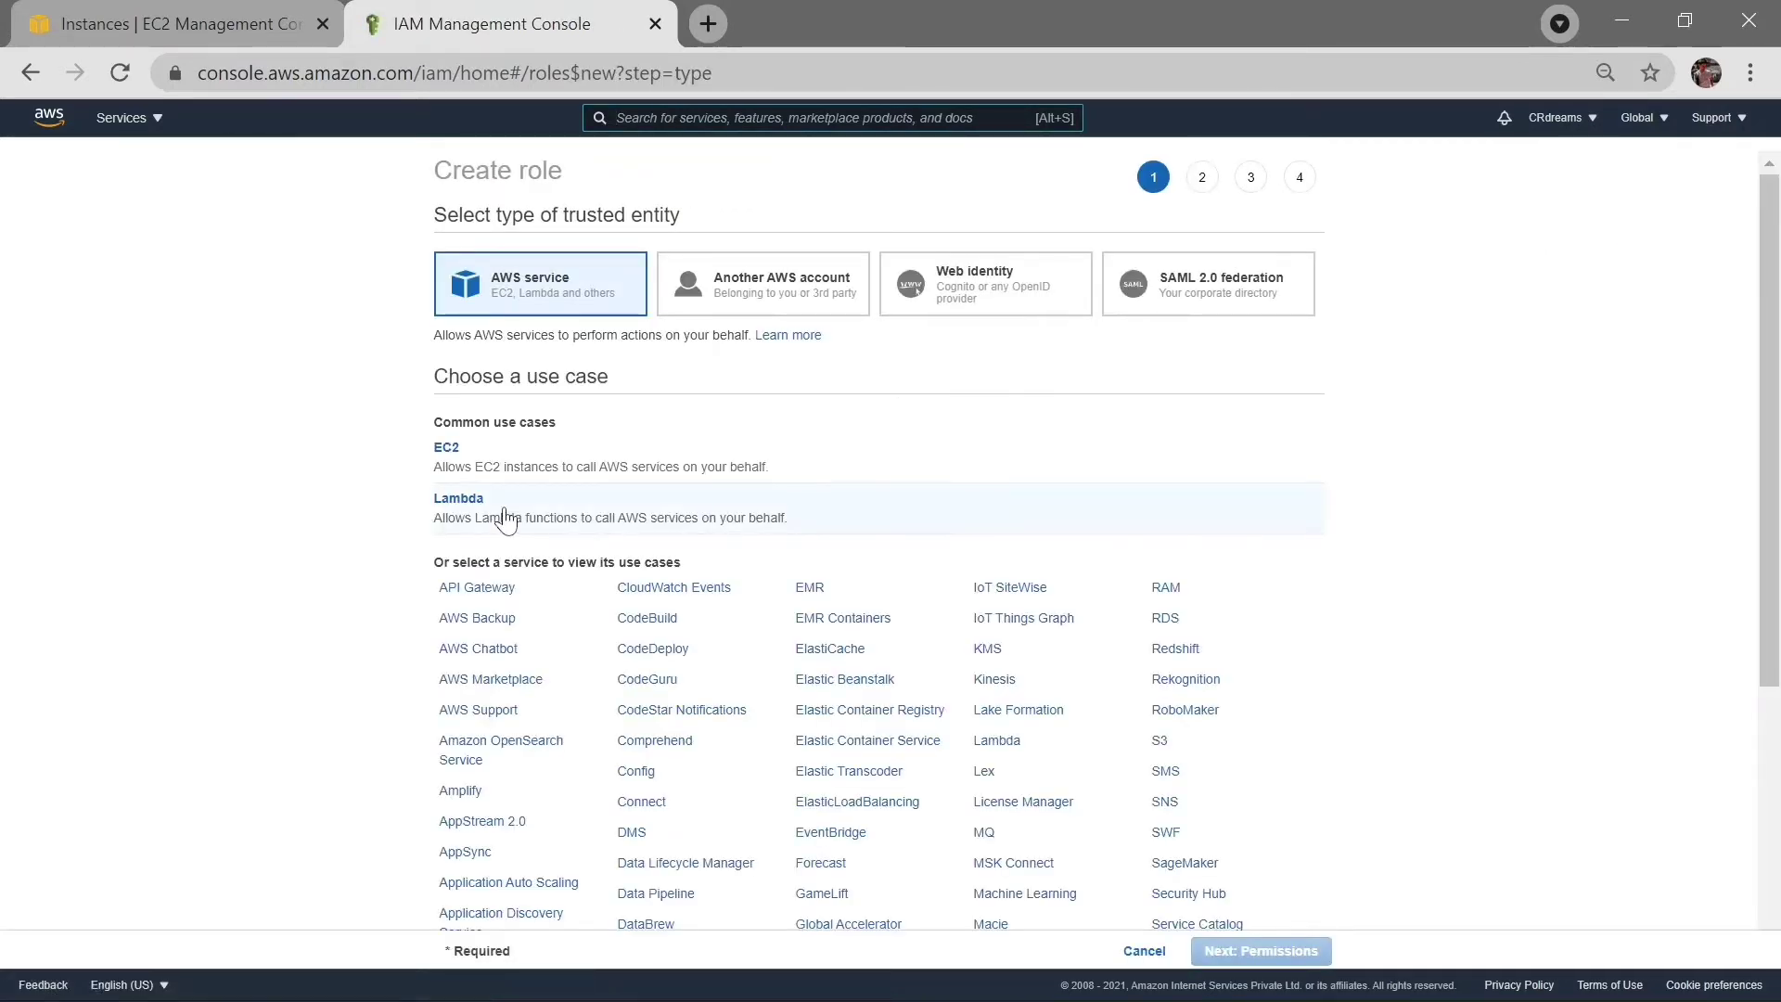
click(507, 516)
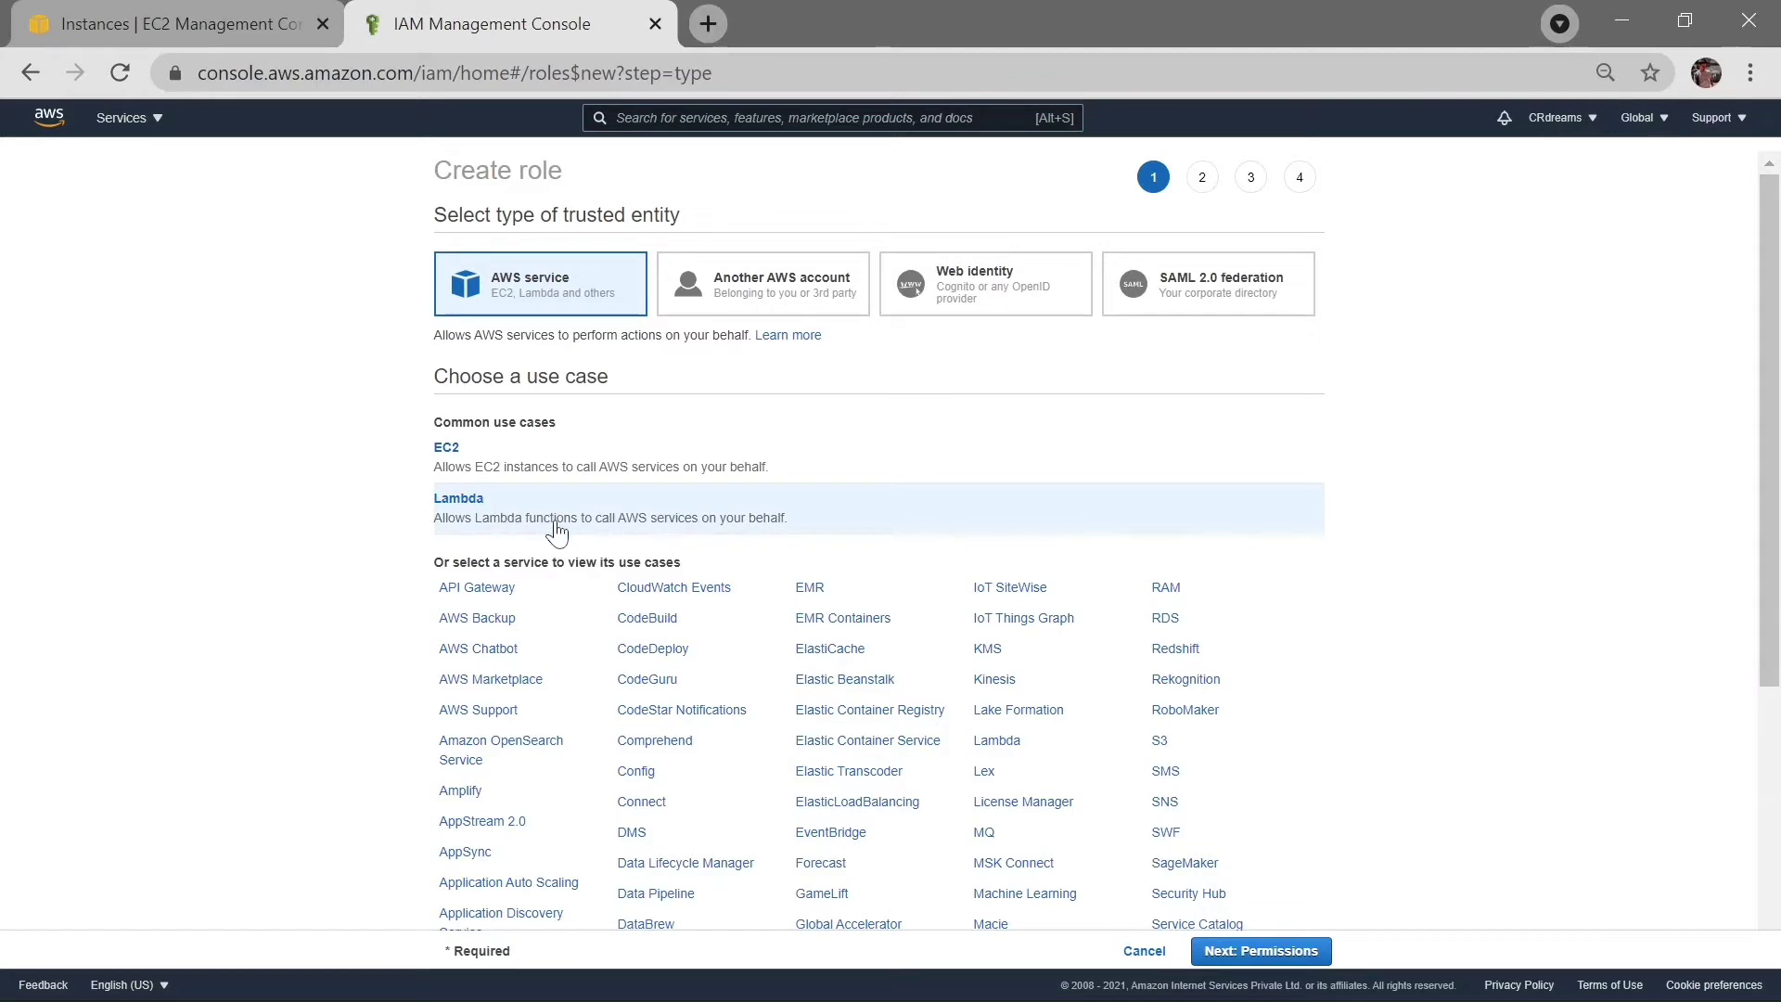
click(1265, 951)
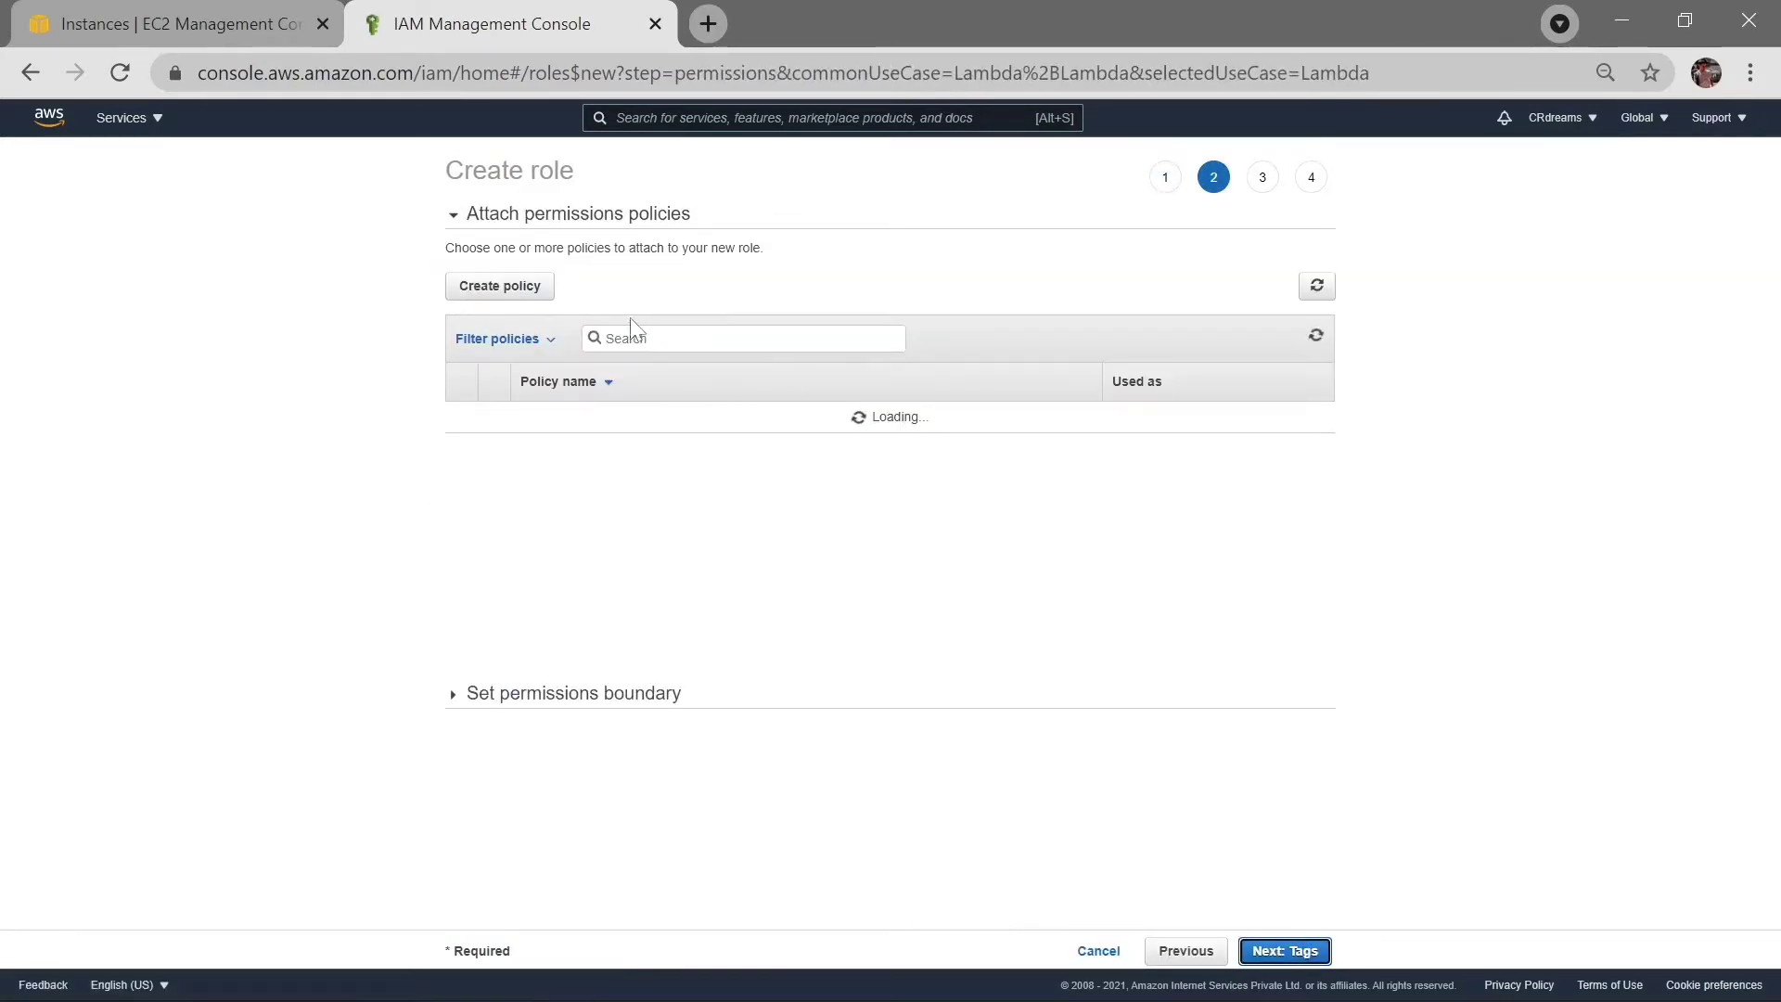
Search the permissions policies for "start" and attach startandstopNEW to the new role.
click(633, 337)
text(star)
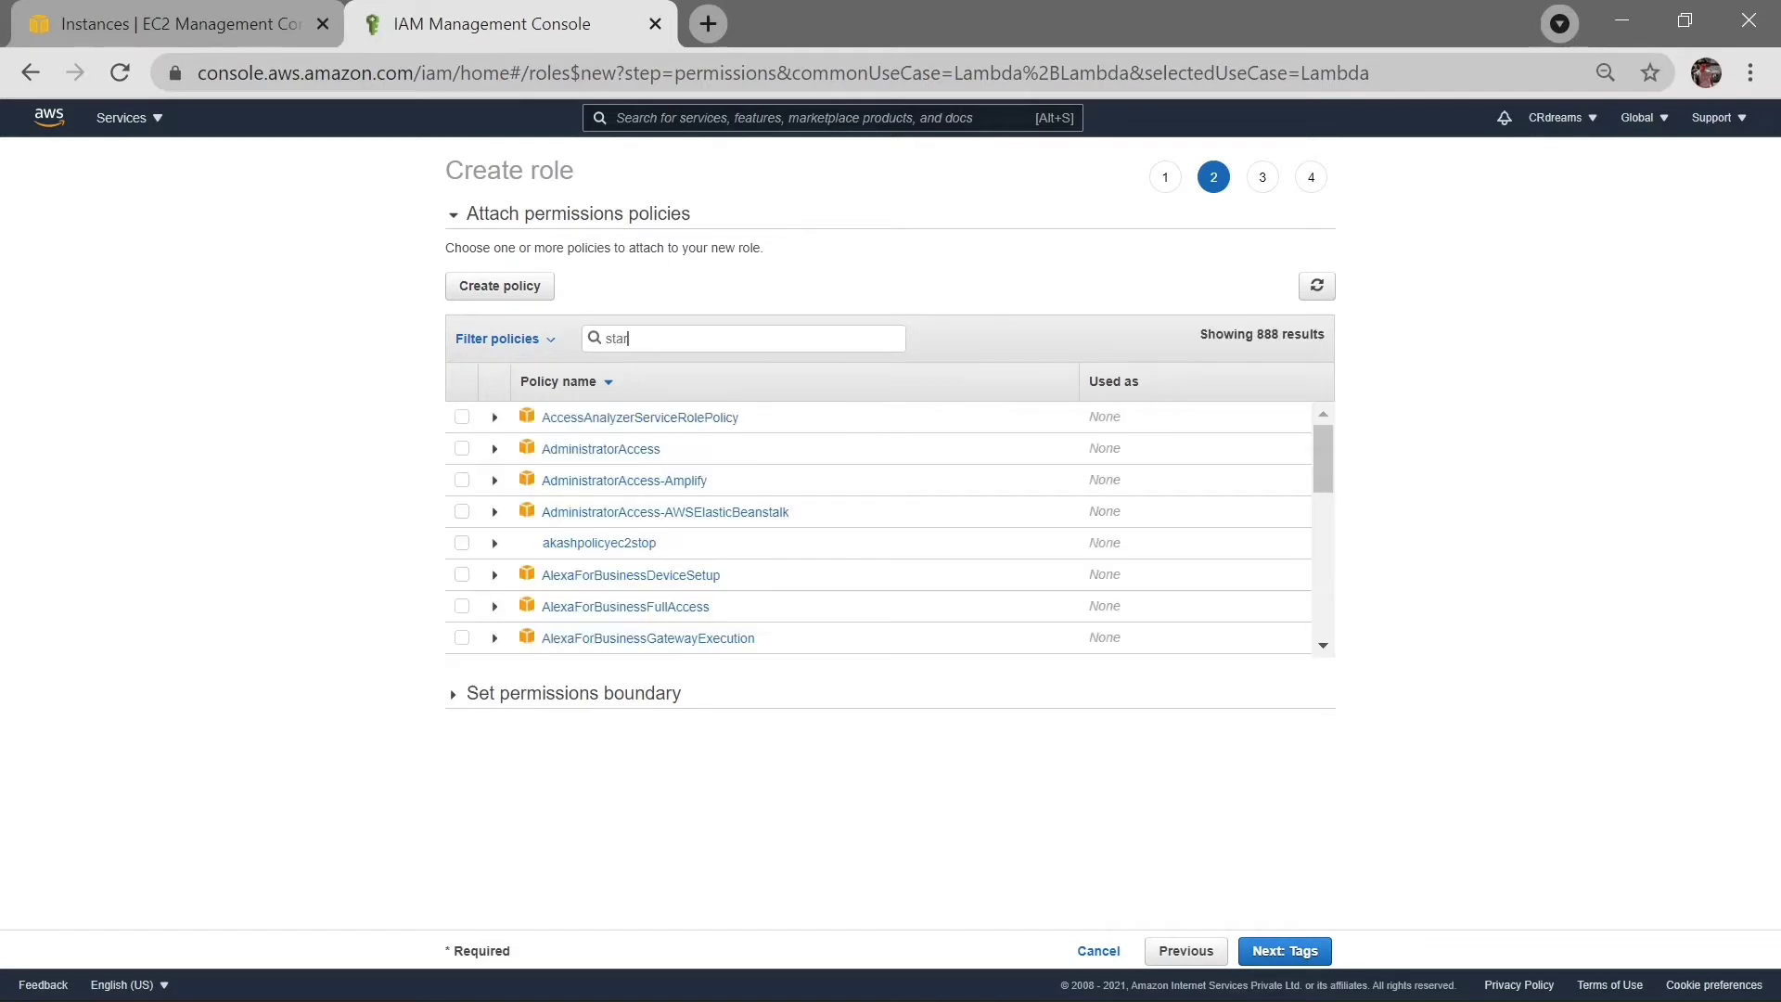
text(t)
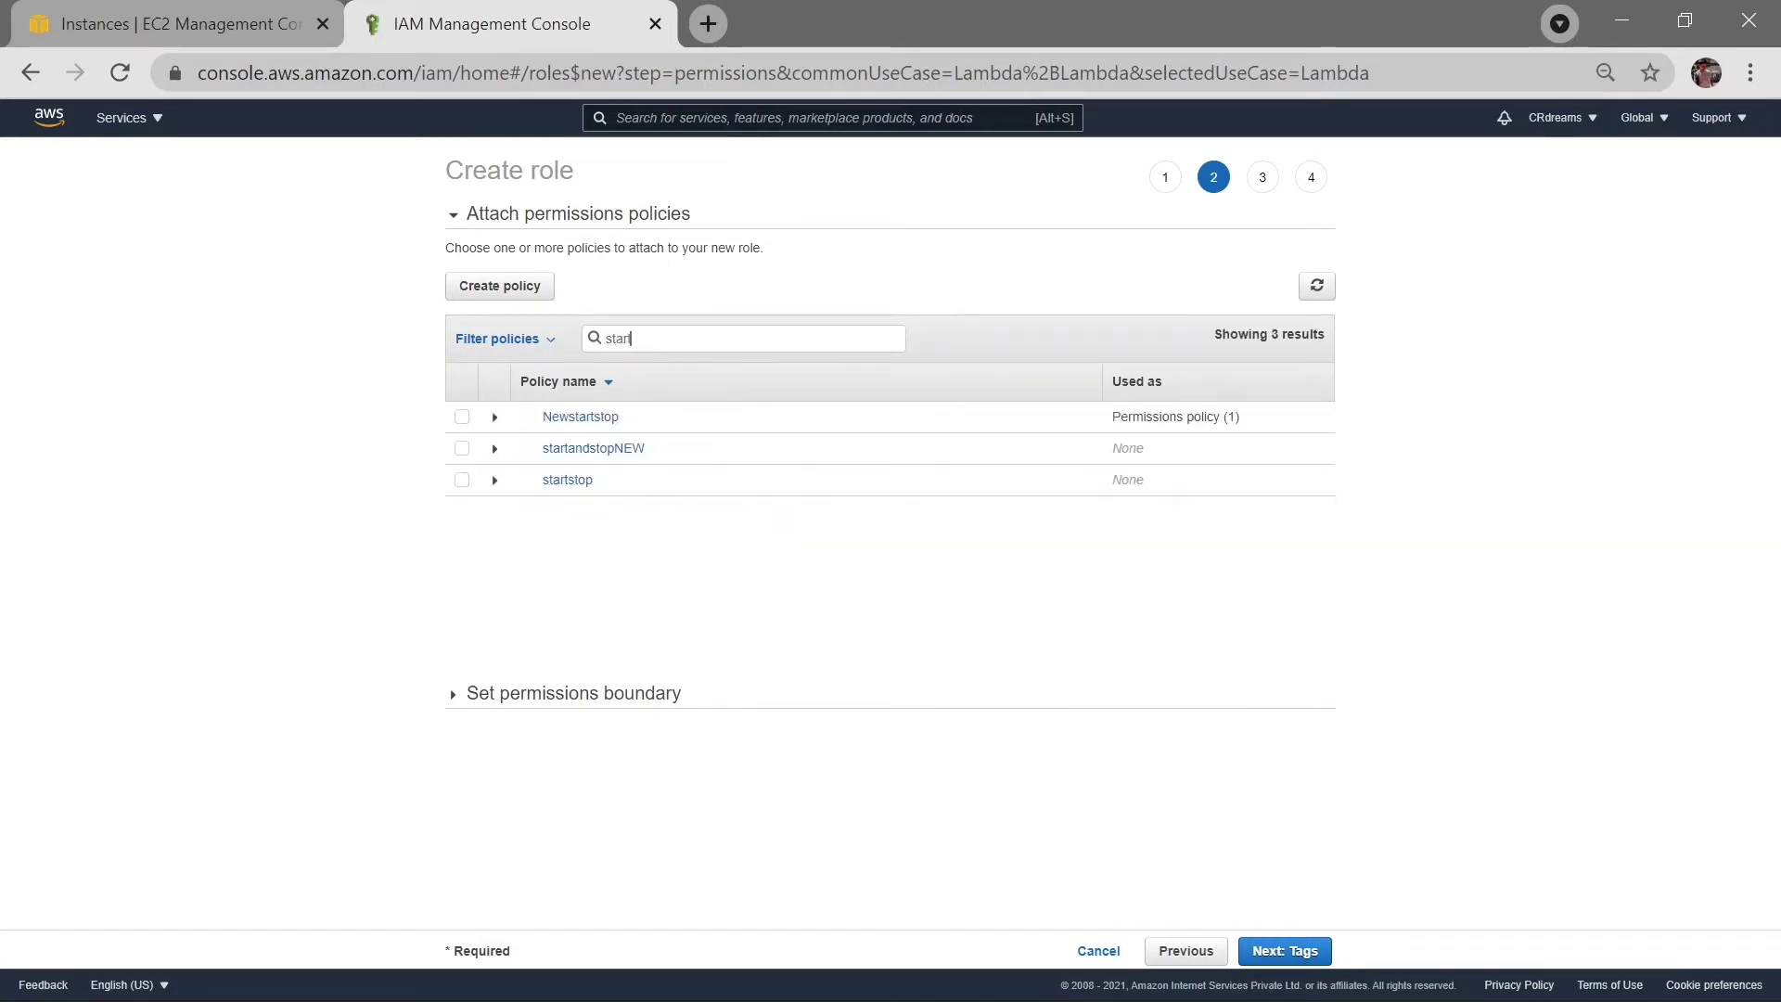
click(460, 450)
Skip the role's tags, name the role startstopNEW and create it.
click(1275, 950)
click(1272, 950)
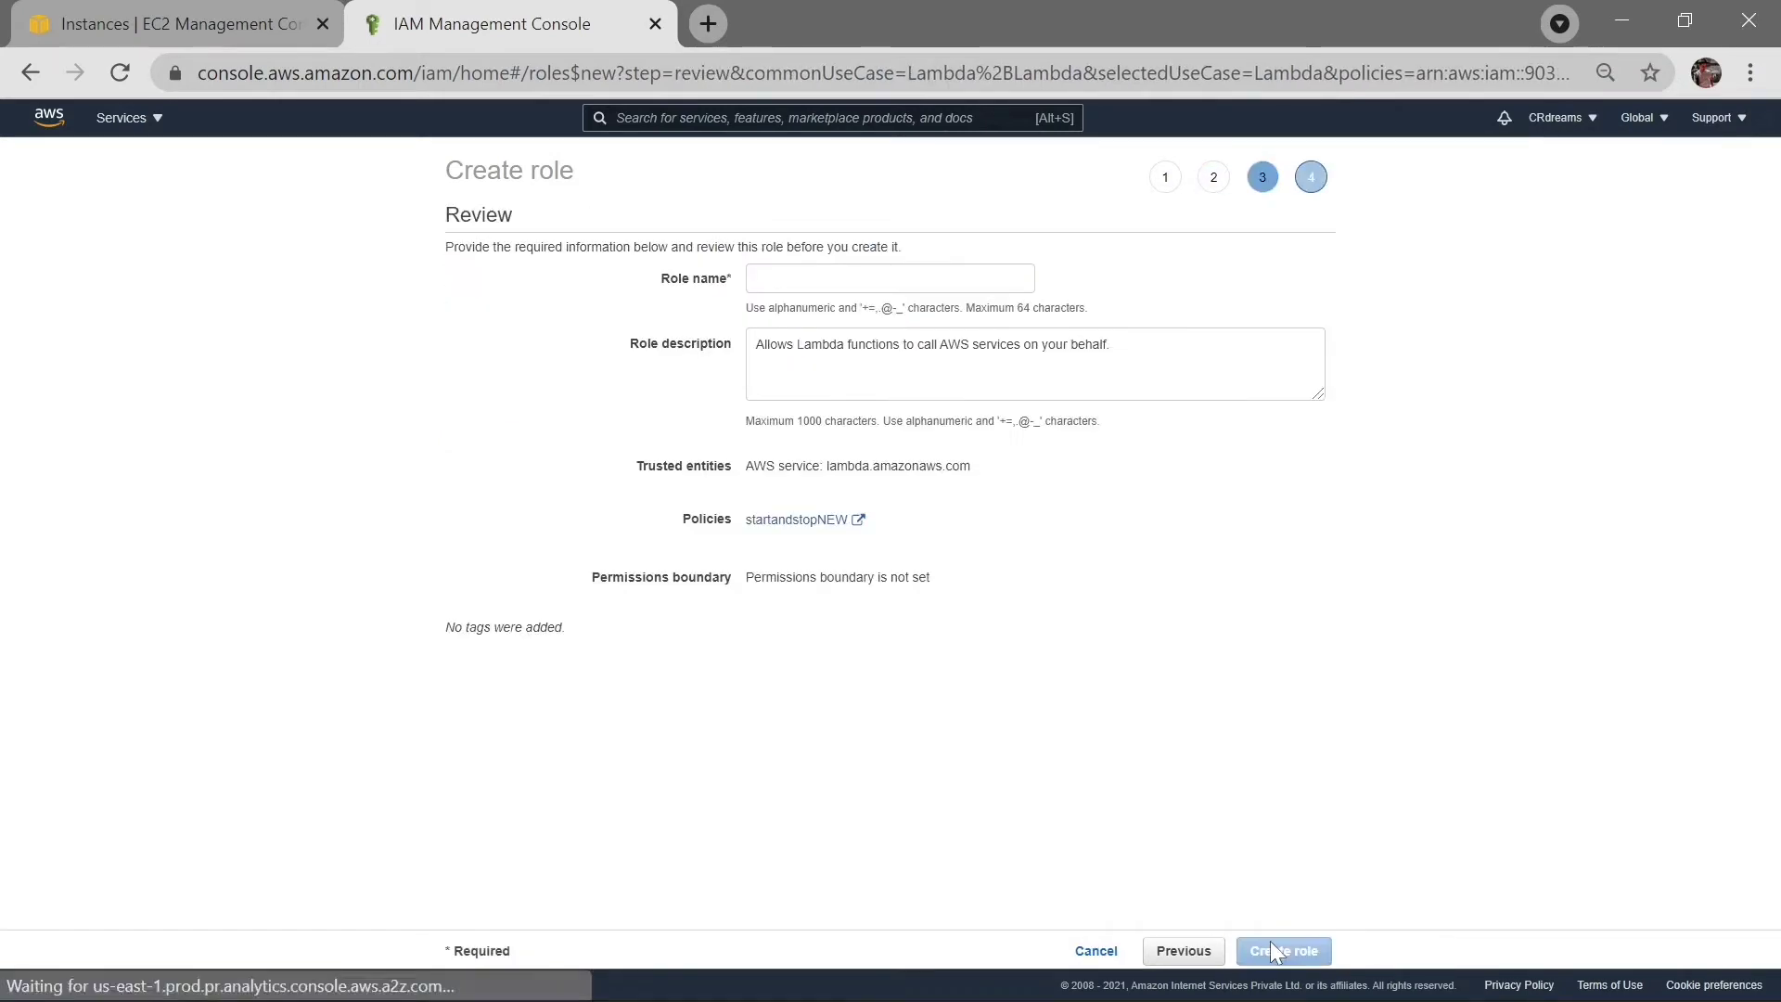
click(886, 279)
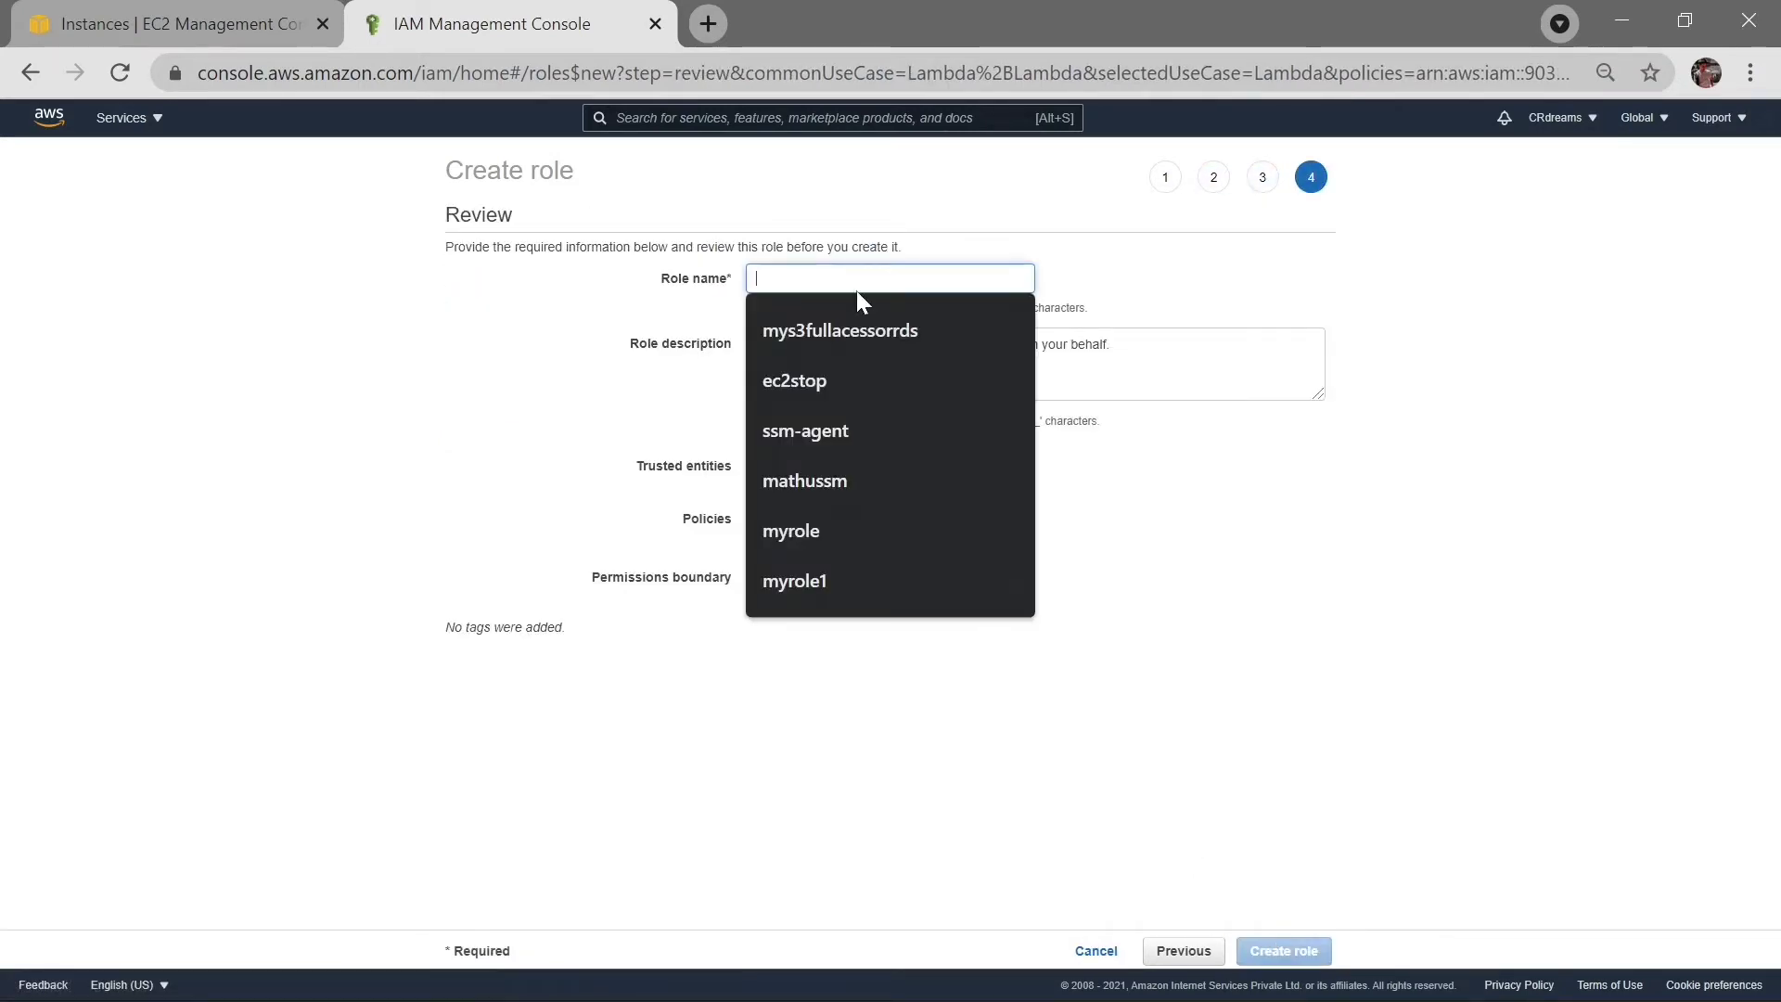
text(startstopNEW)
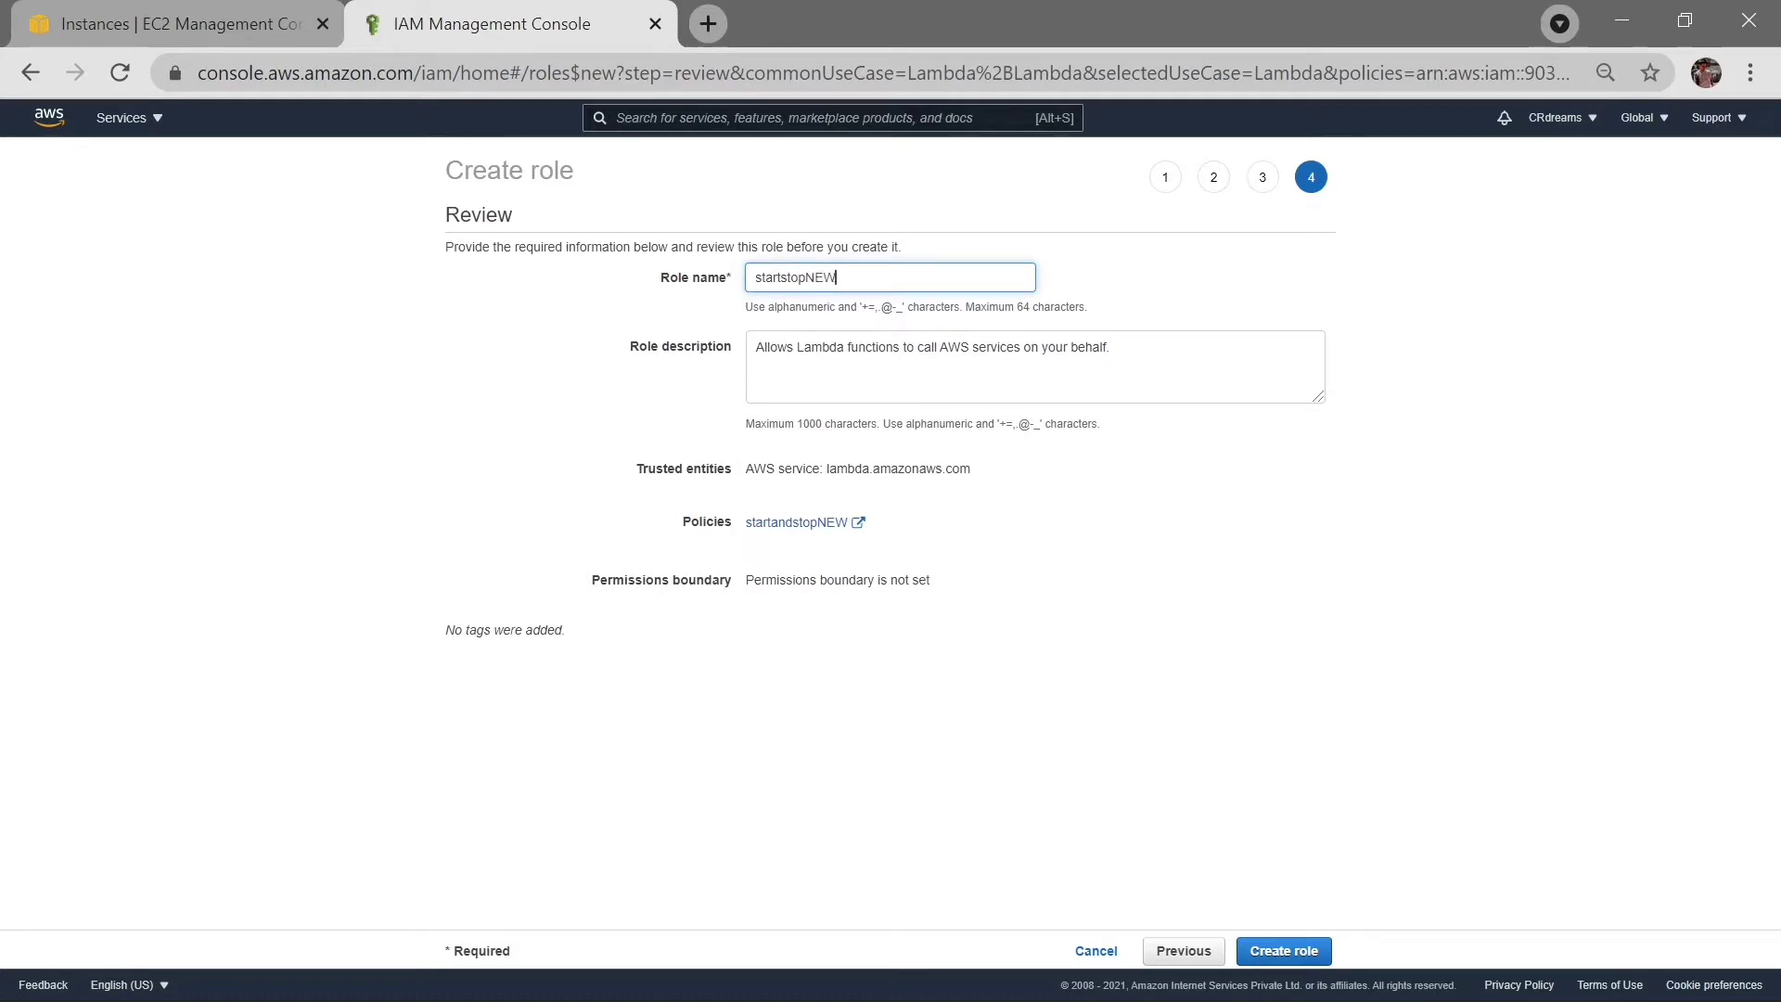
click(1295, 950)
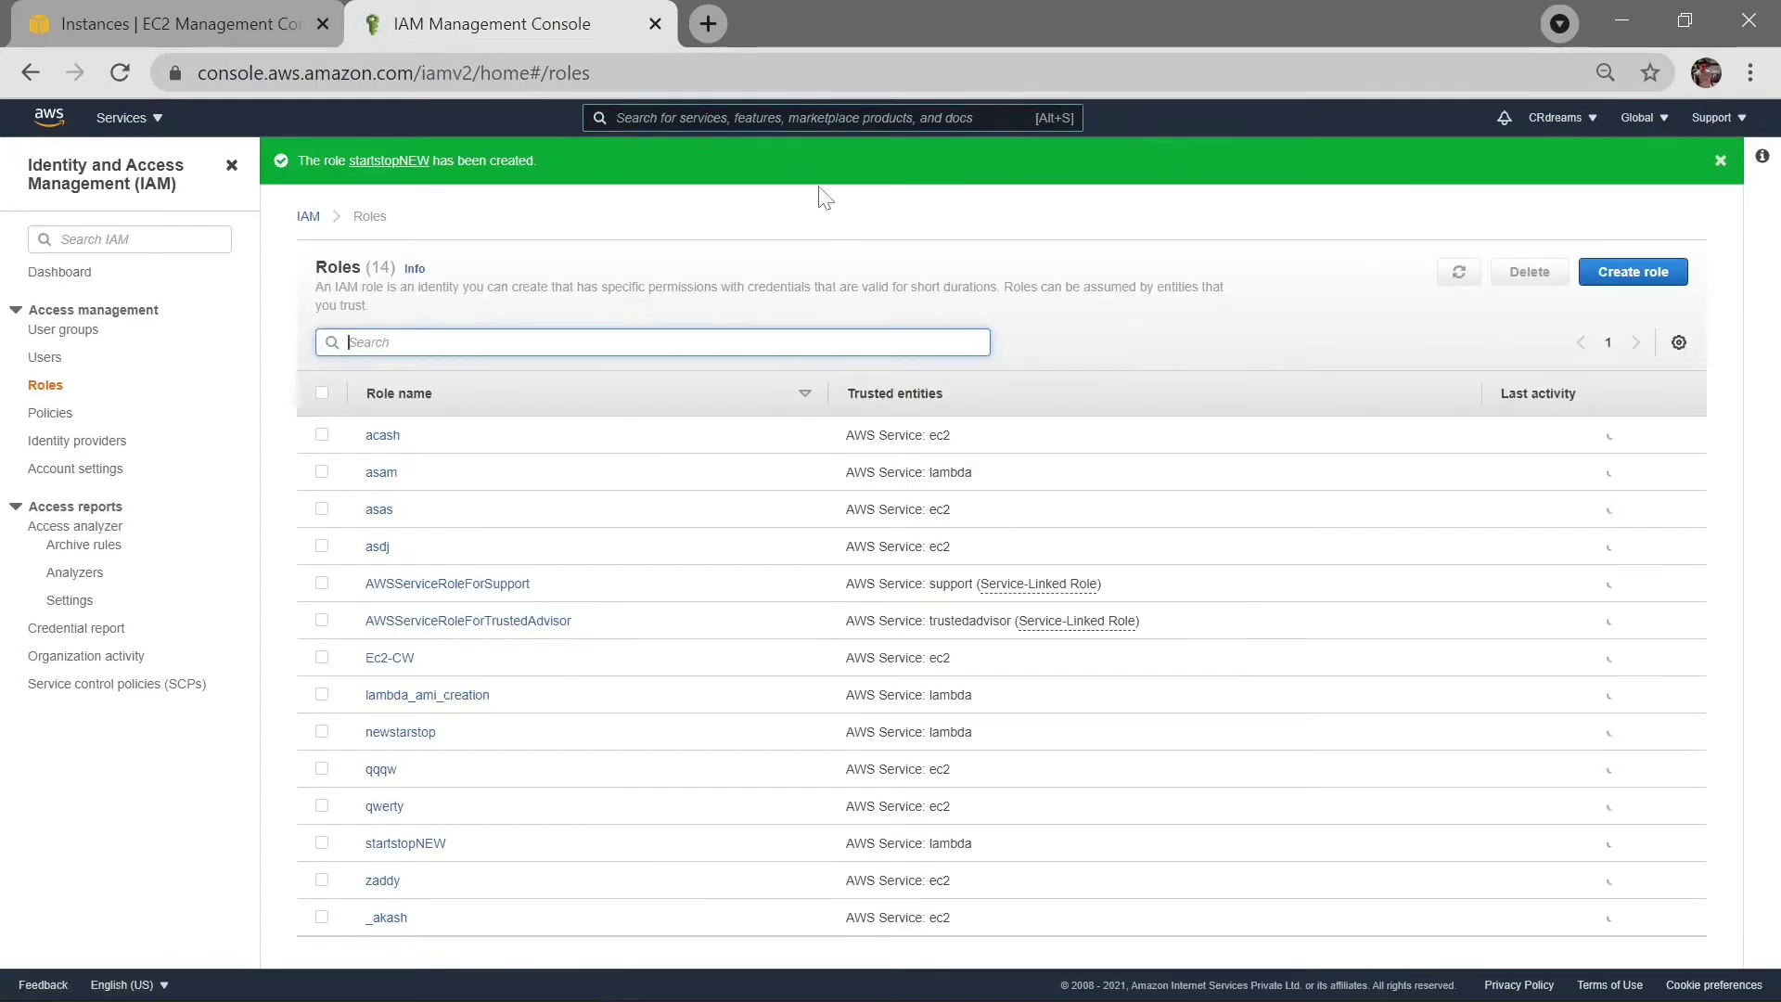
Search the AWS services for "LAM" and open the Lambda console in a new browser tab.
key(alt+s)
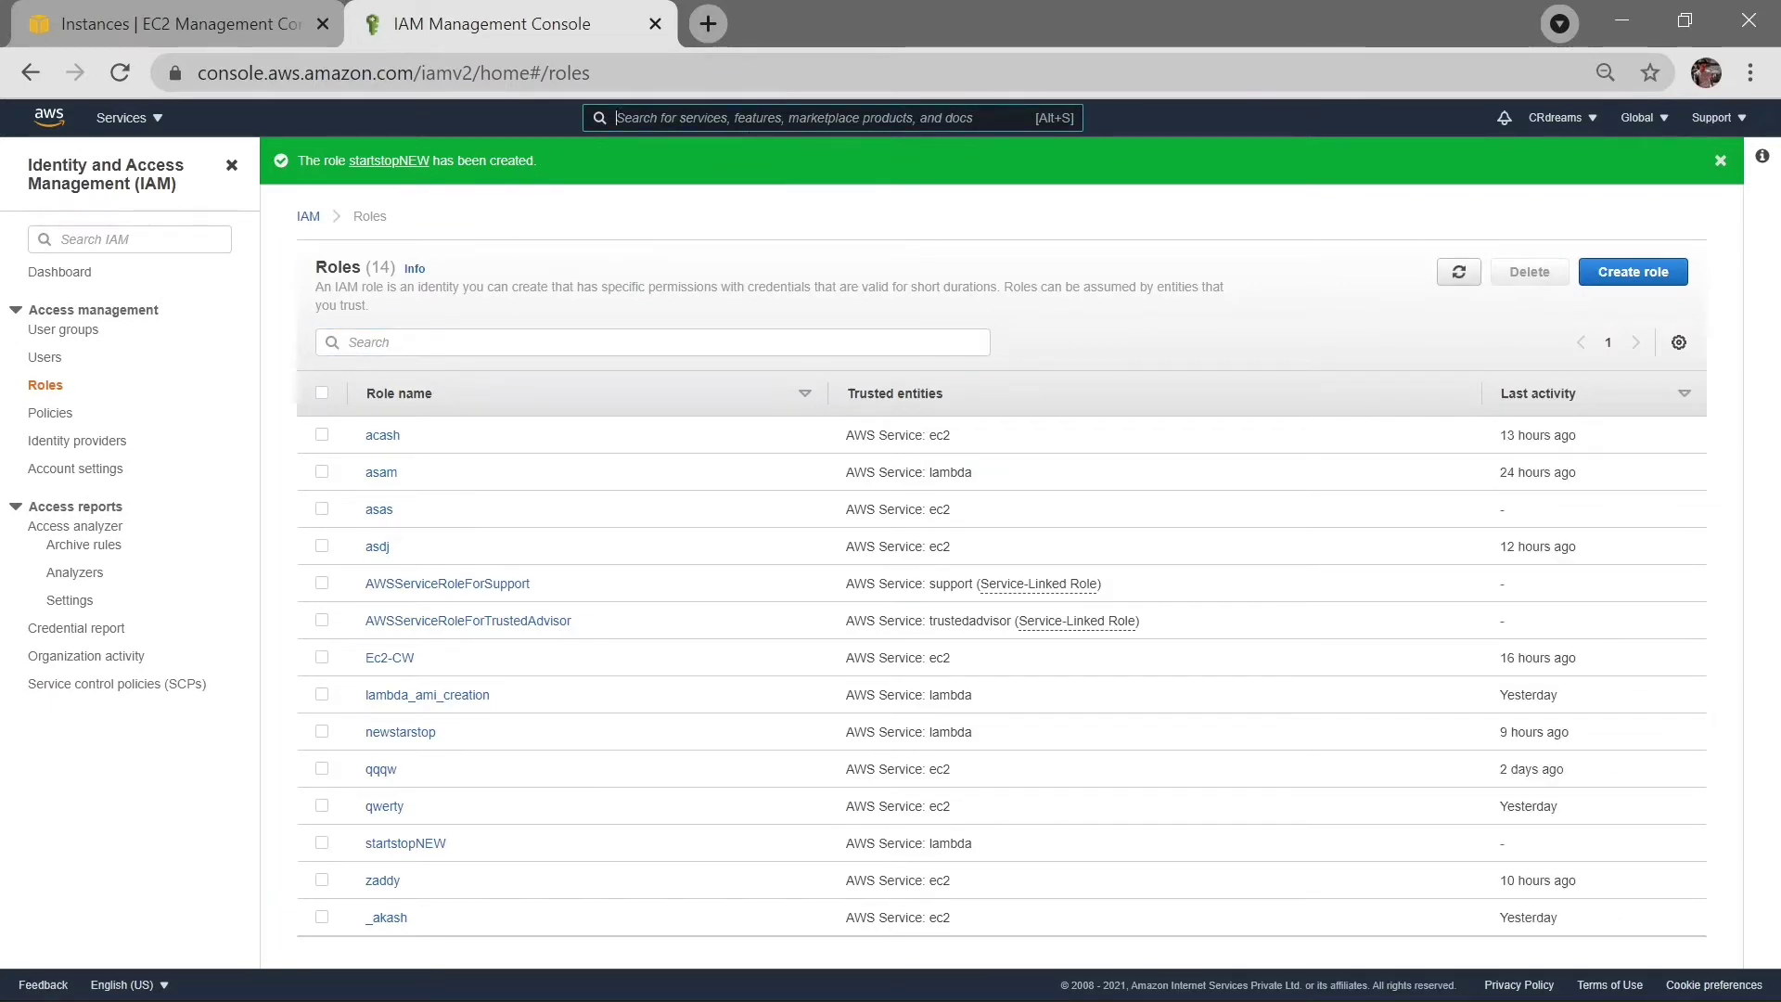
text(LAM)
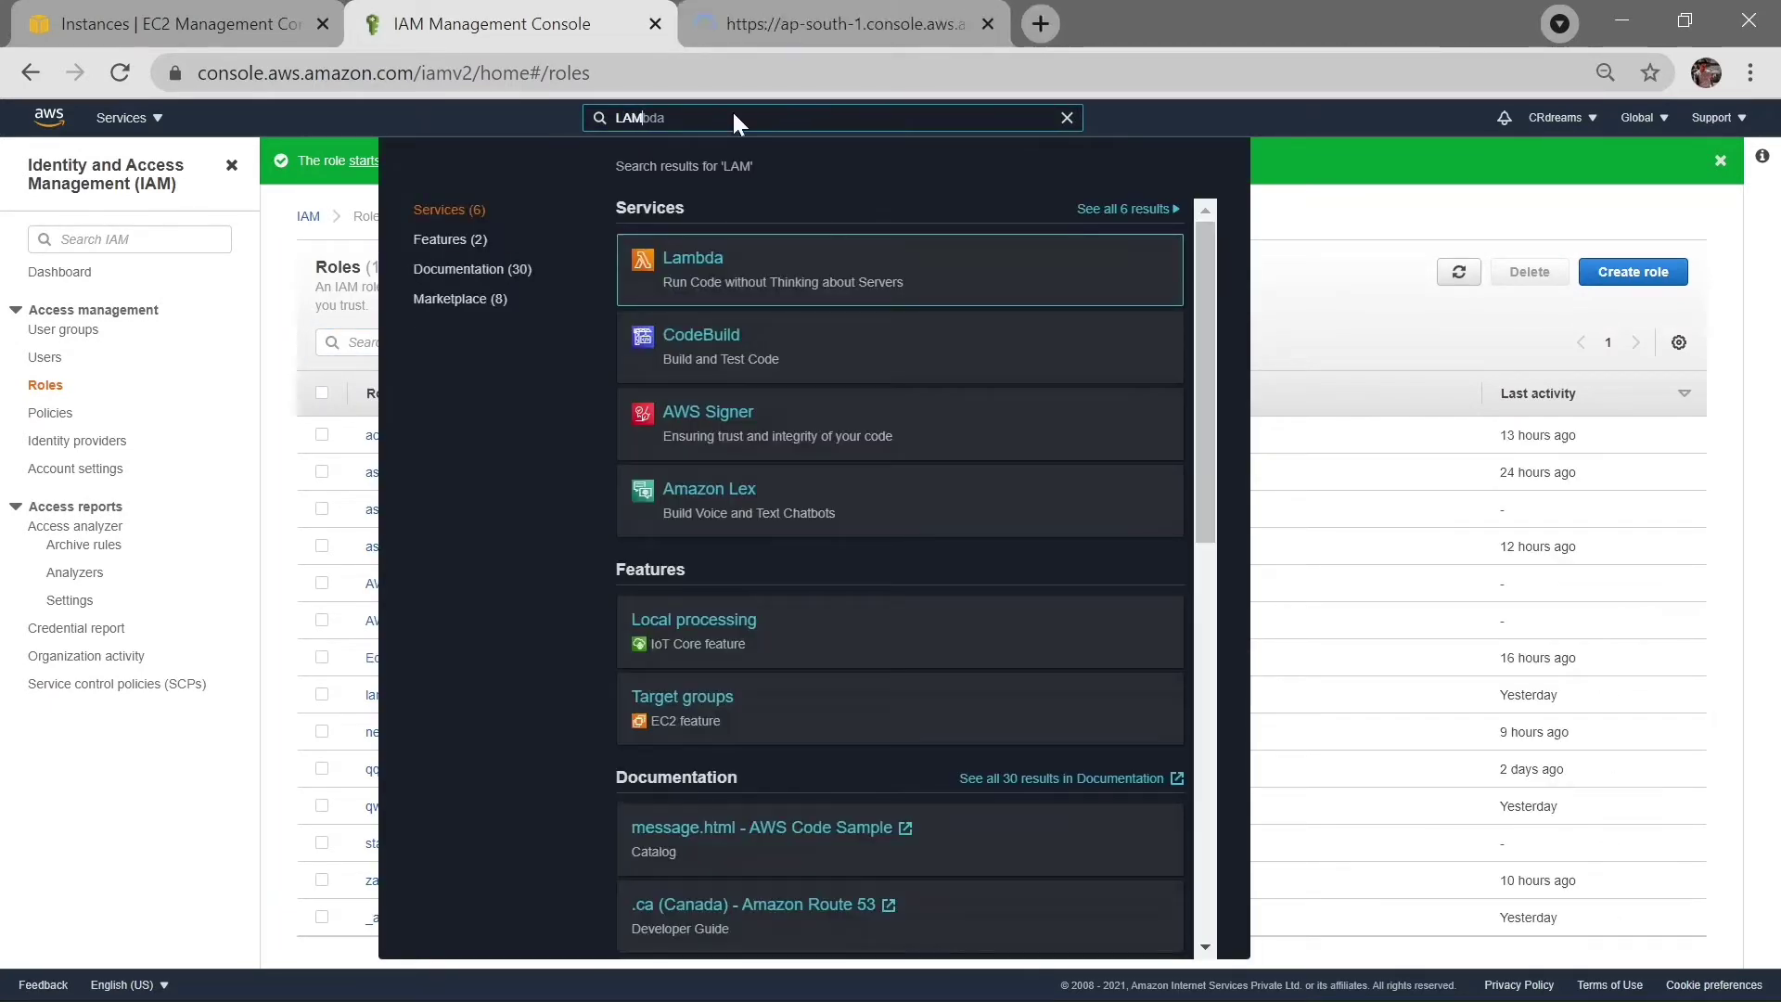
click(794, 13)
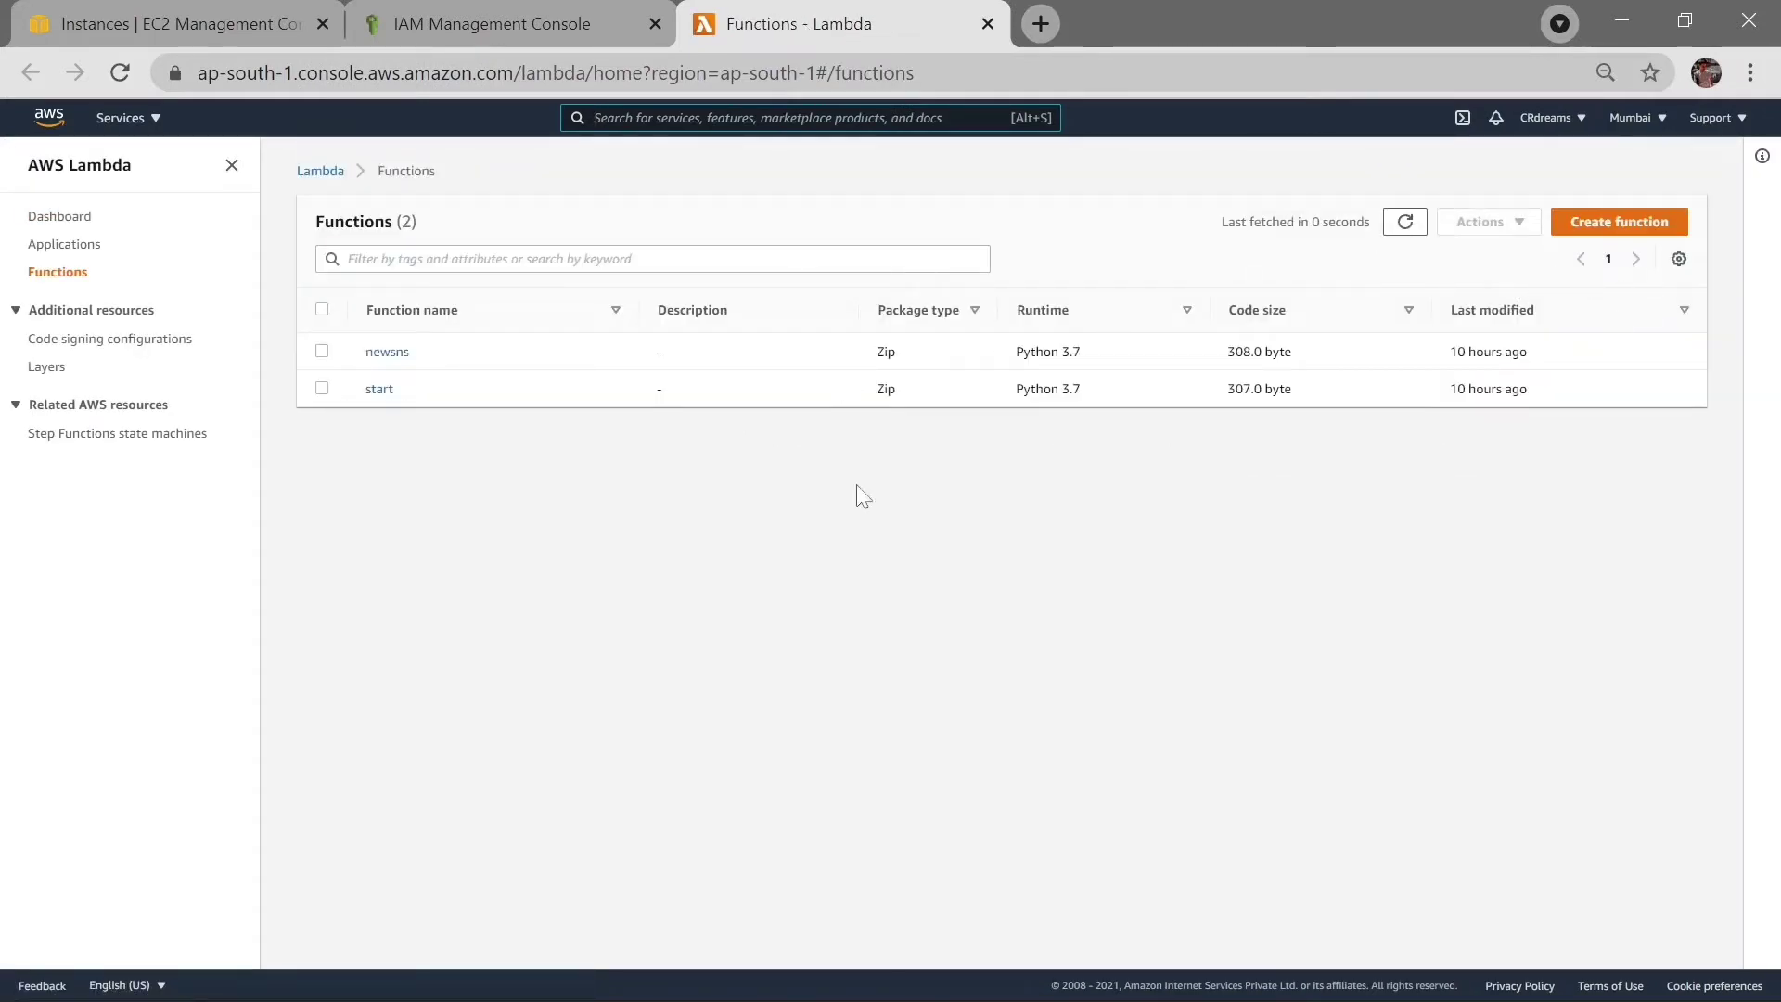
Delete the two existing Lambda functions, start and newsns, confirming the deletion with "delete".
click(321, 389)
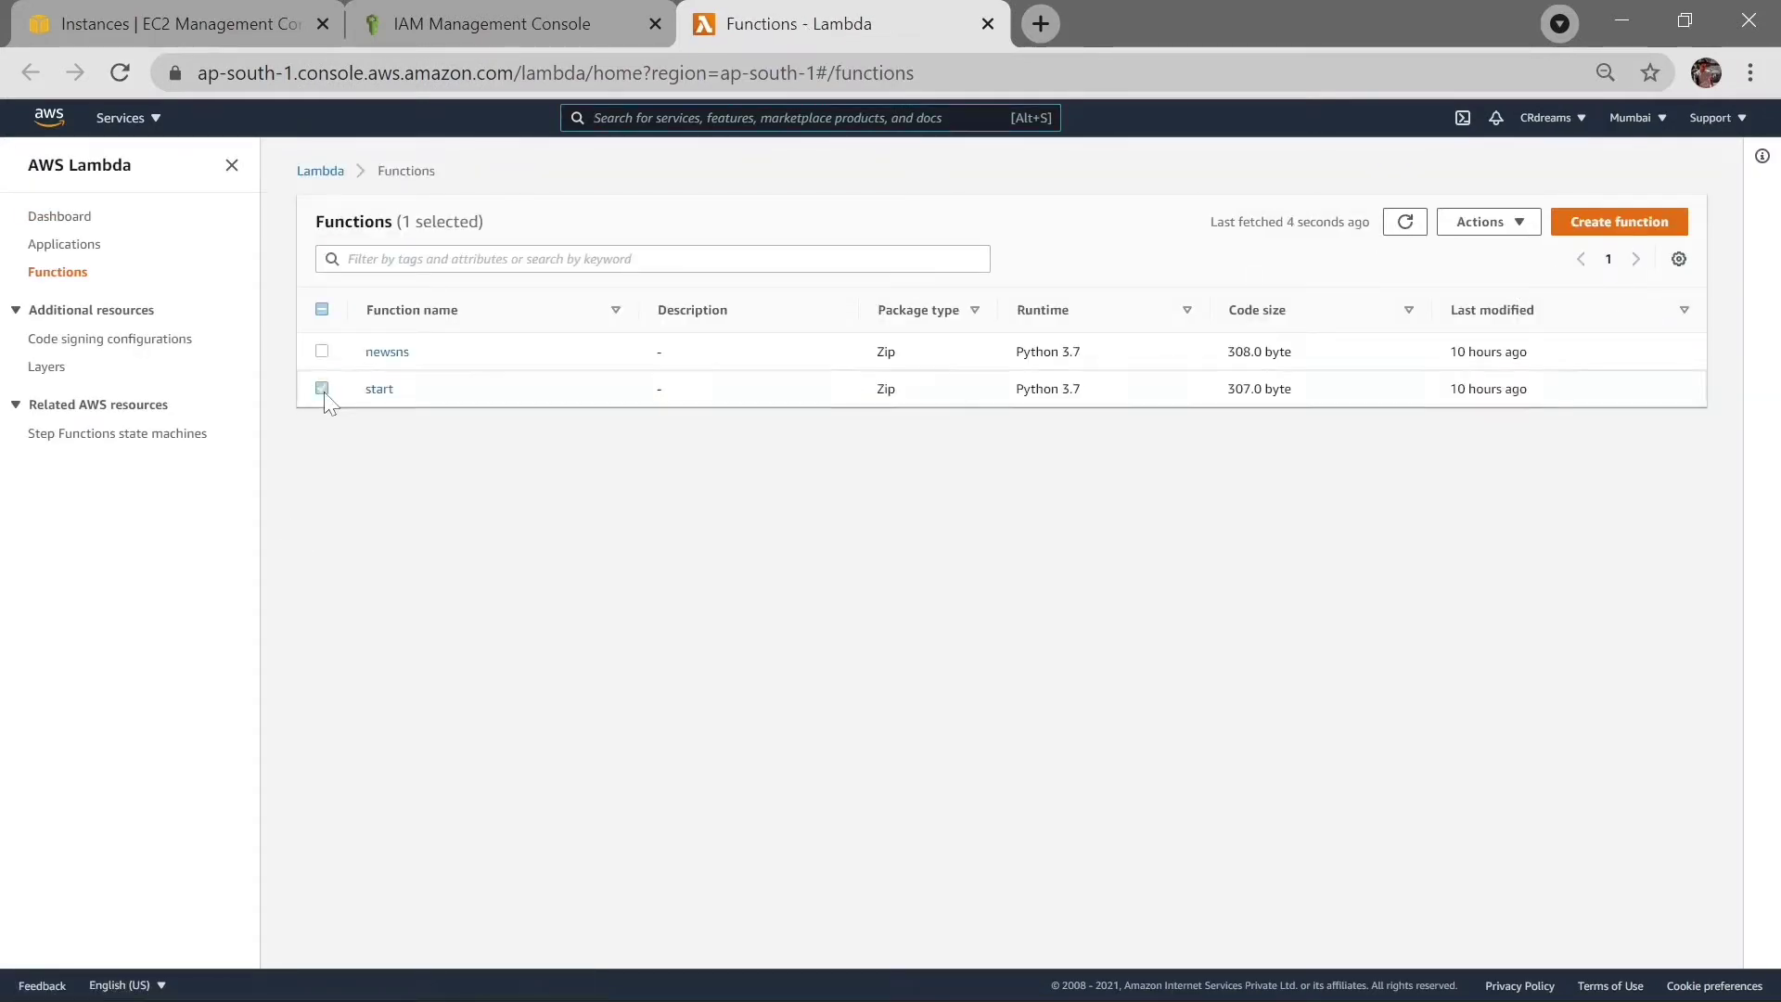
click(322, 352)
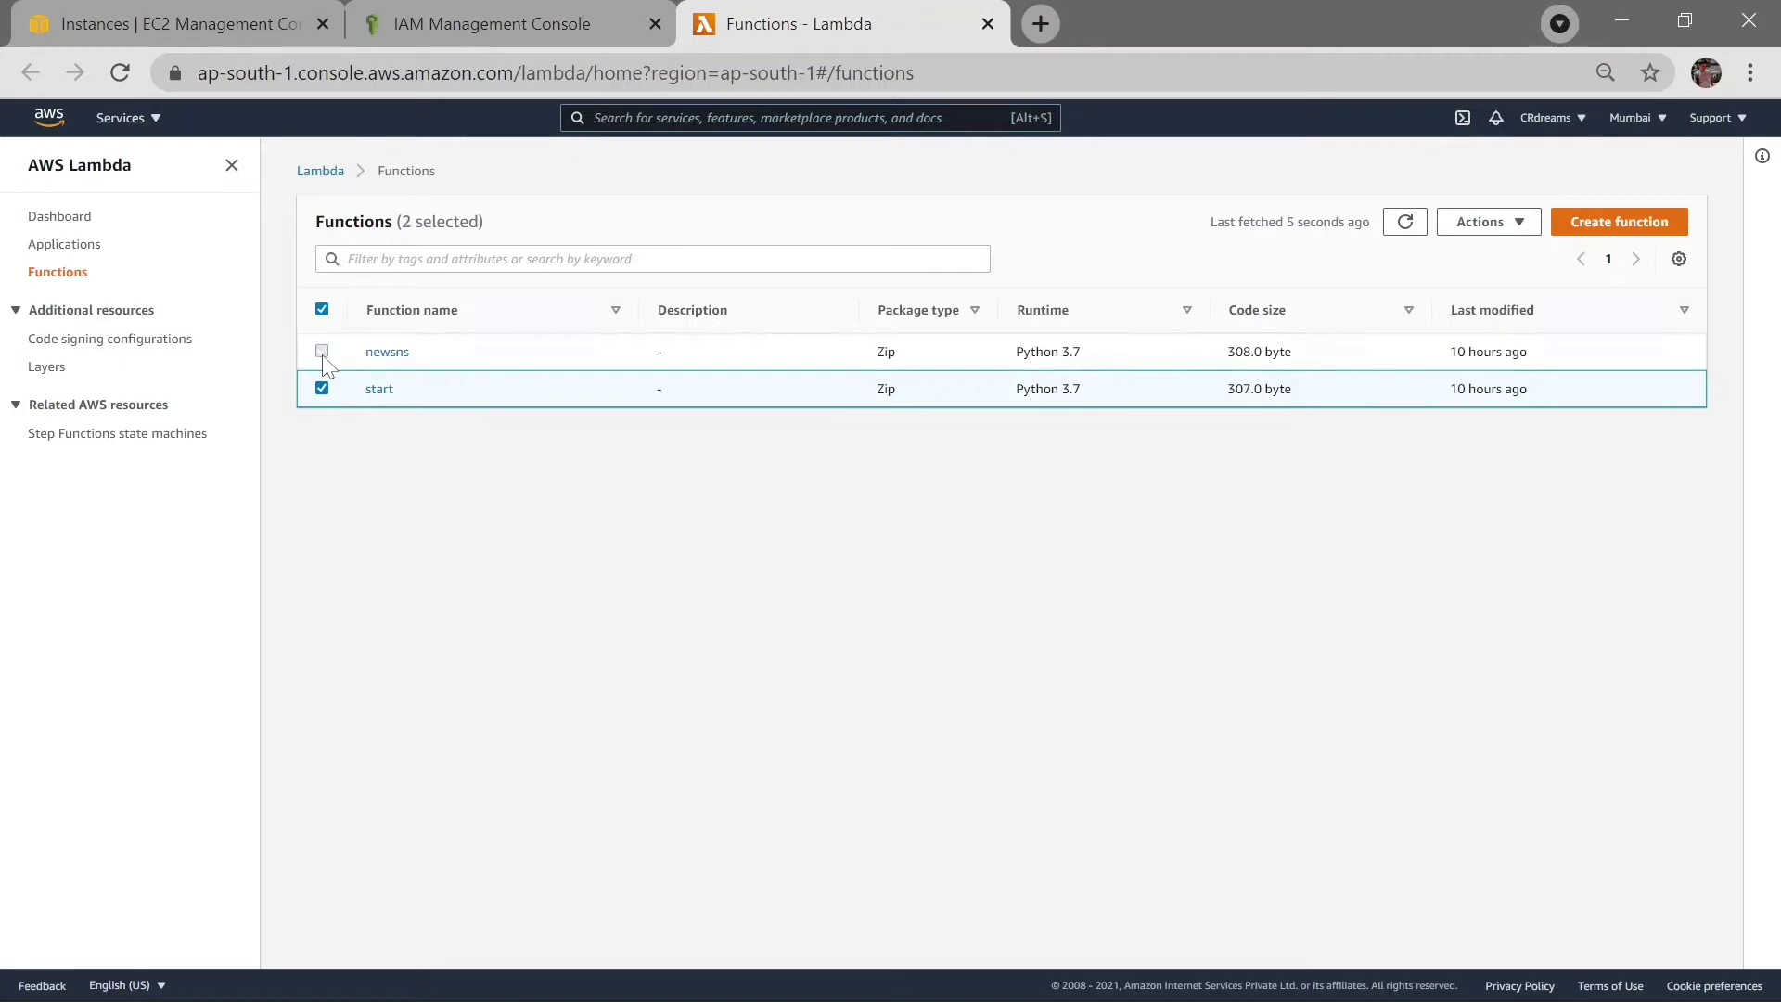
click(1512, 224)
click(1495, 315)
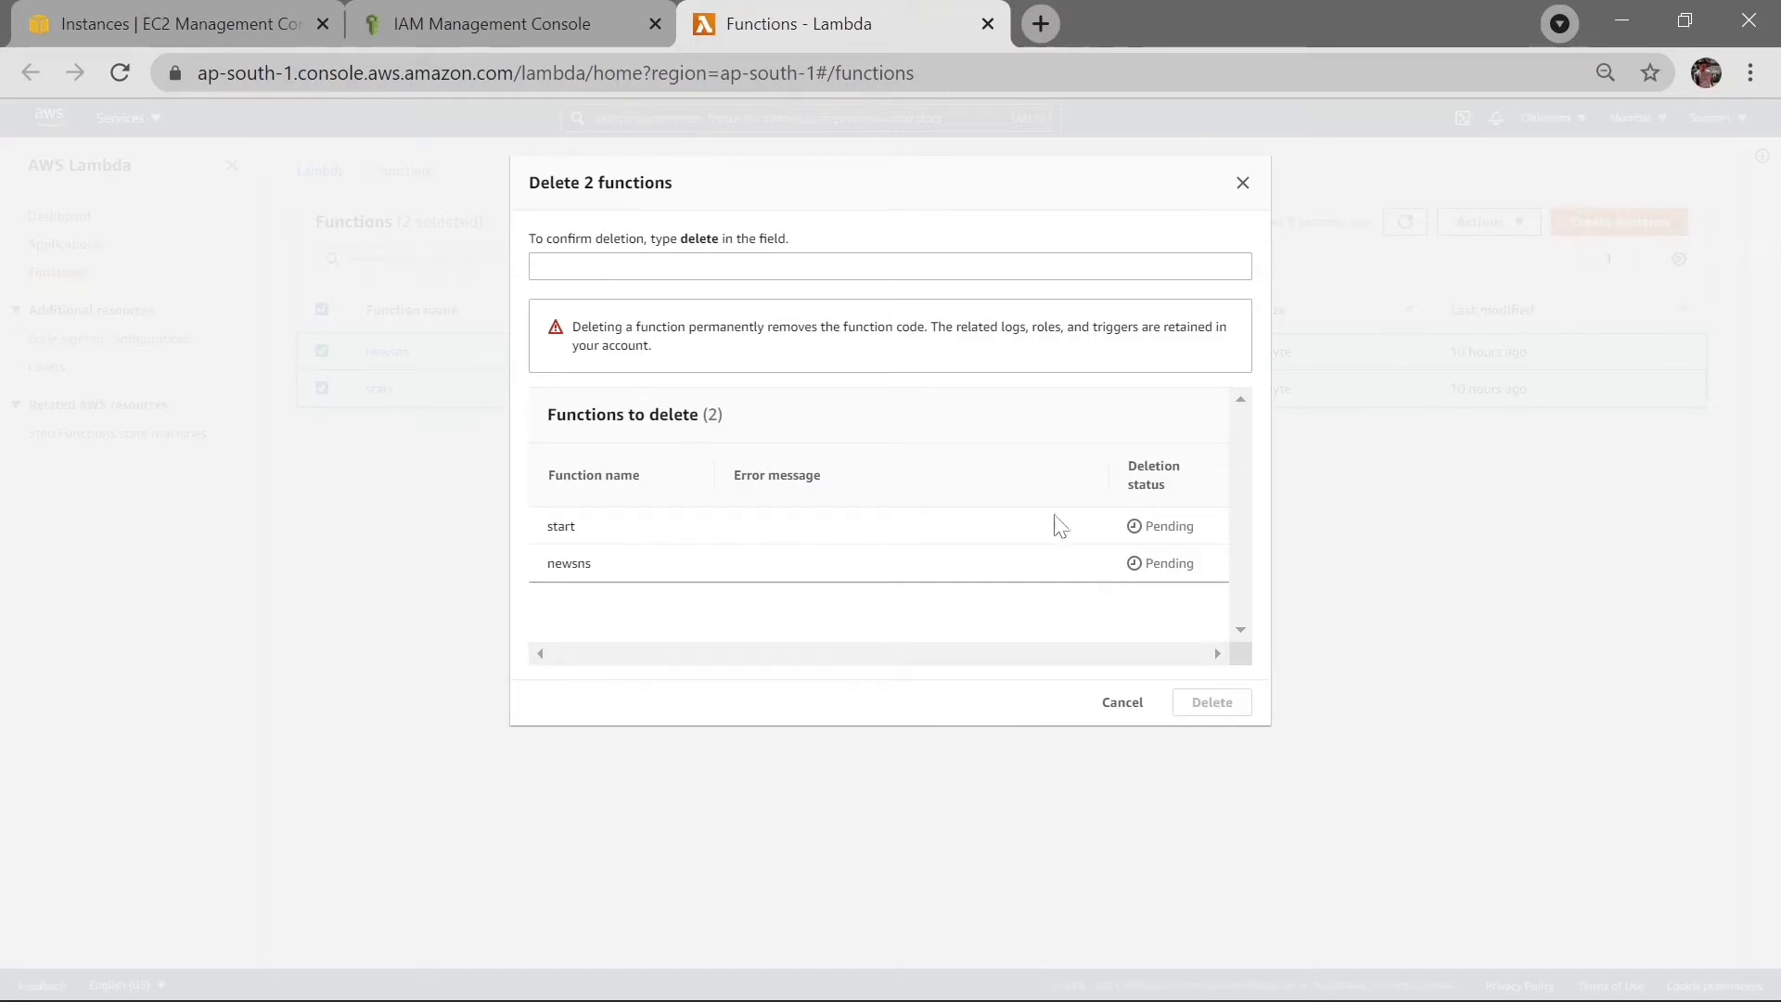
click(891, 266)
text(del)
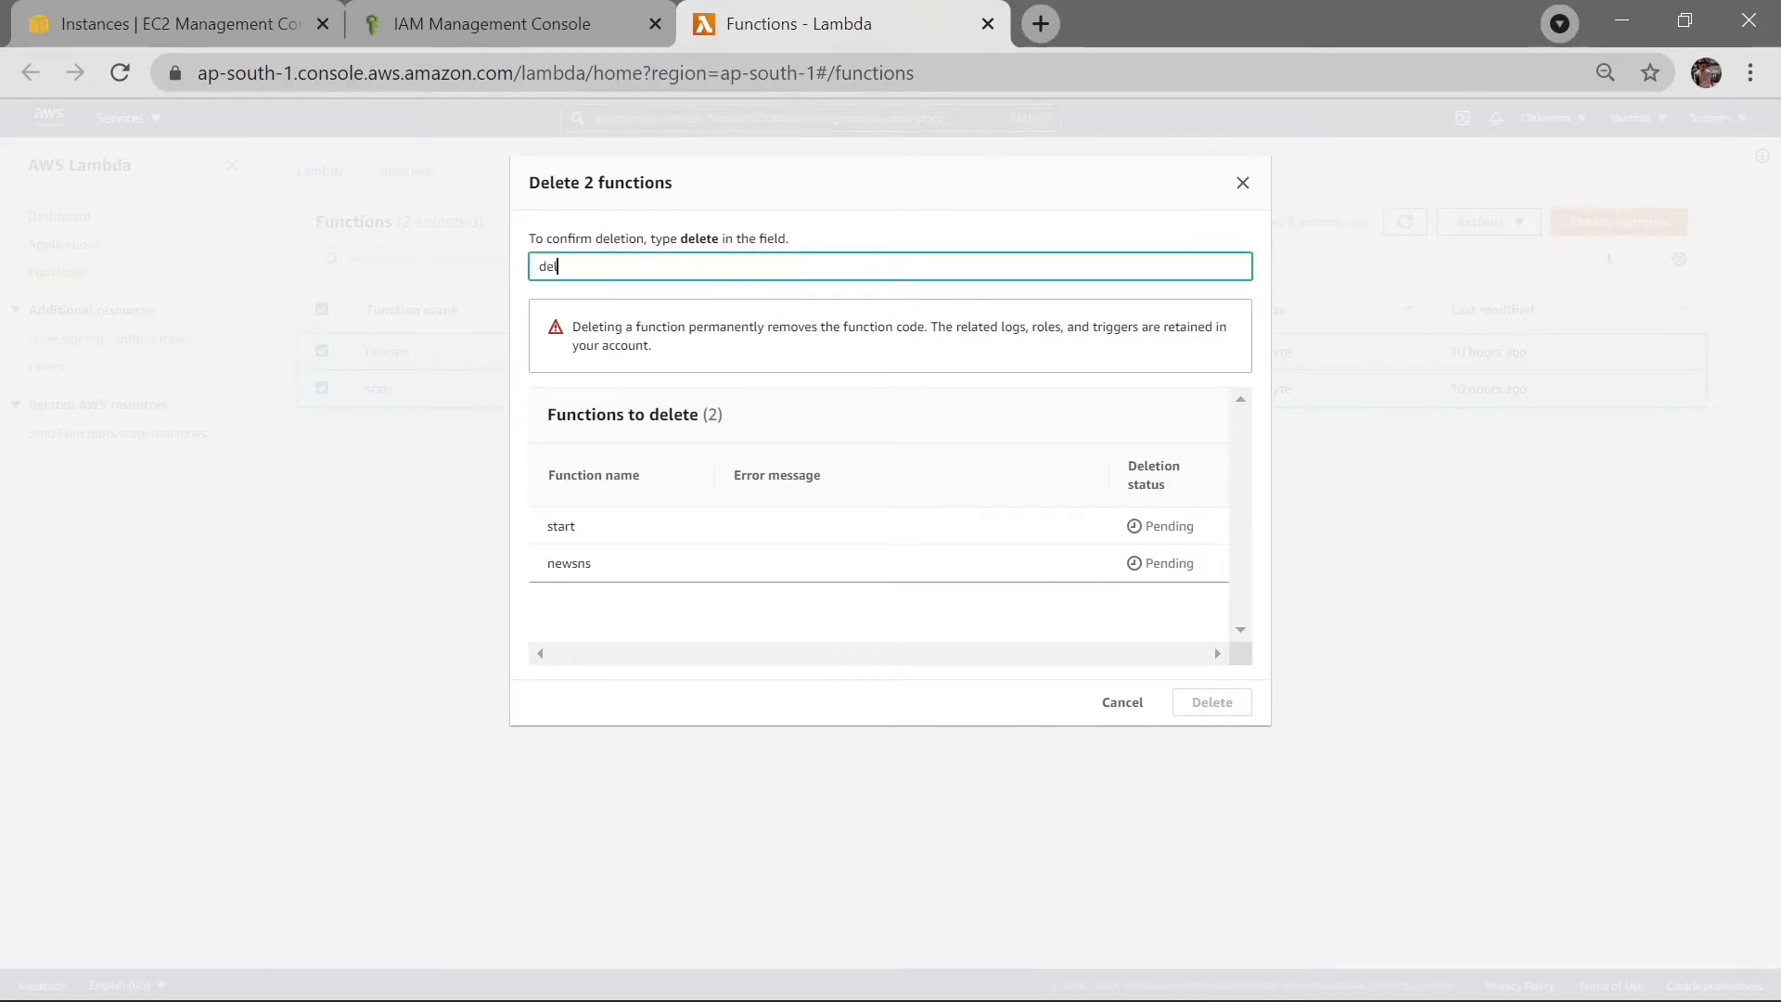
text(ete)
click(1202, 713)
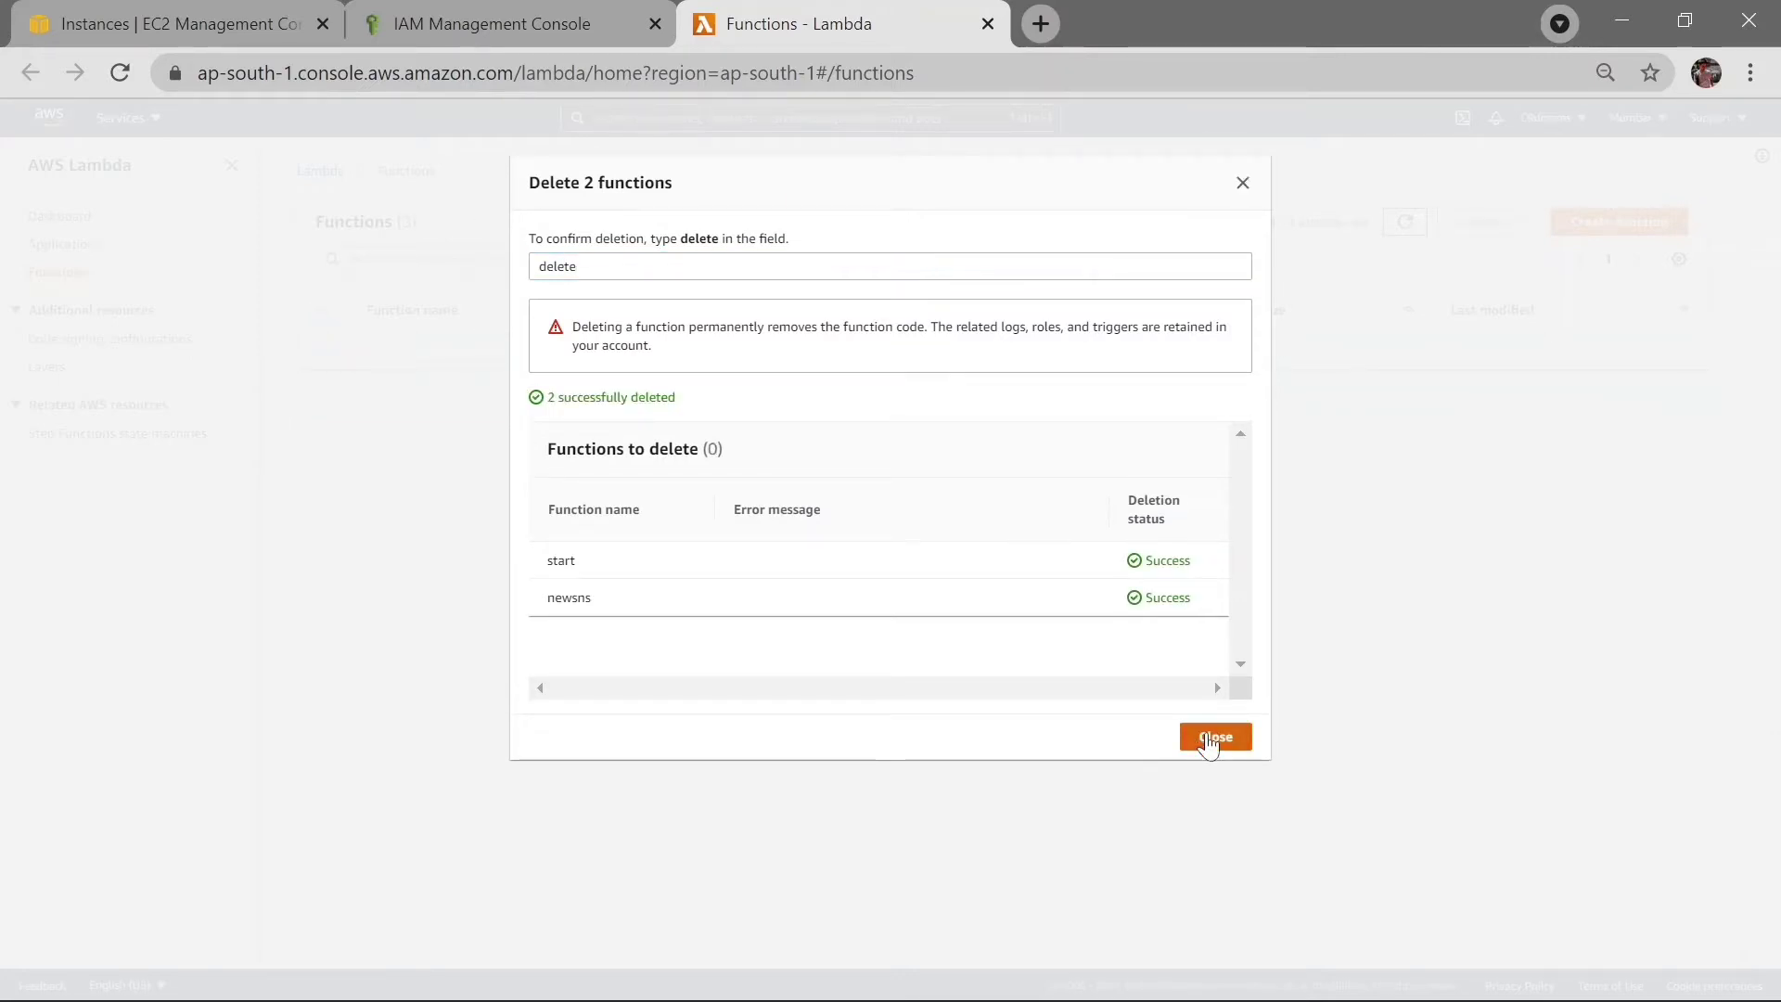
click(1208, 739)
Start a new Lambda function authored from scratch, named stopinstance, with the Python 3.7 runtime.
click(1651, 223)
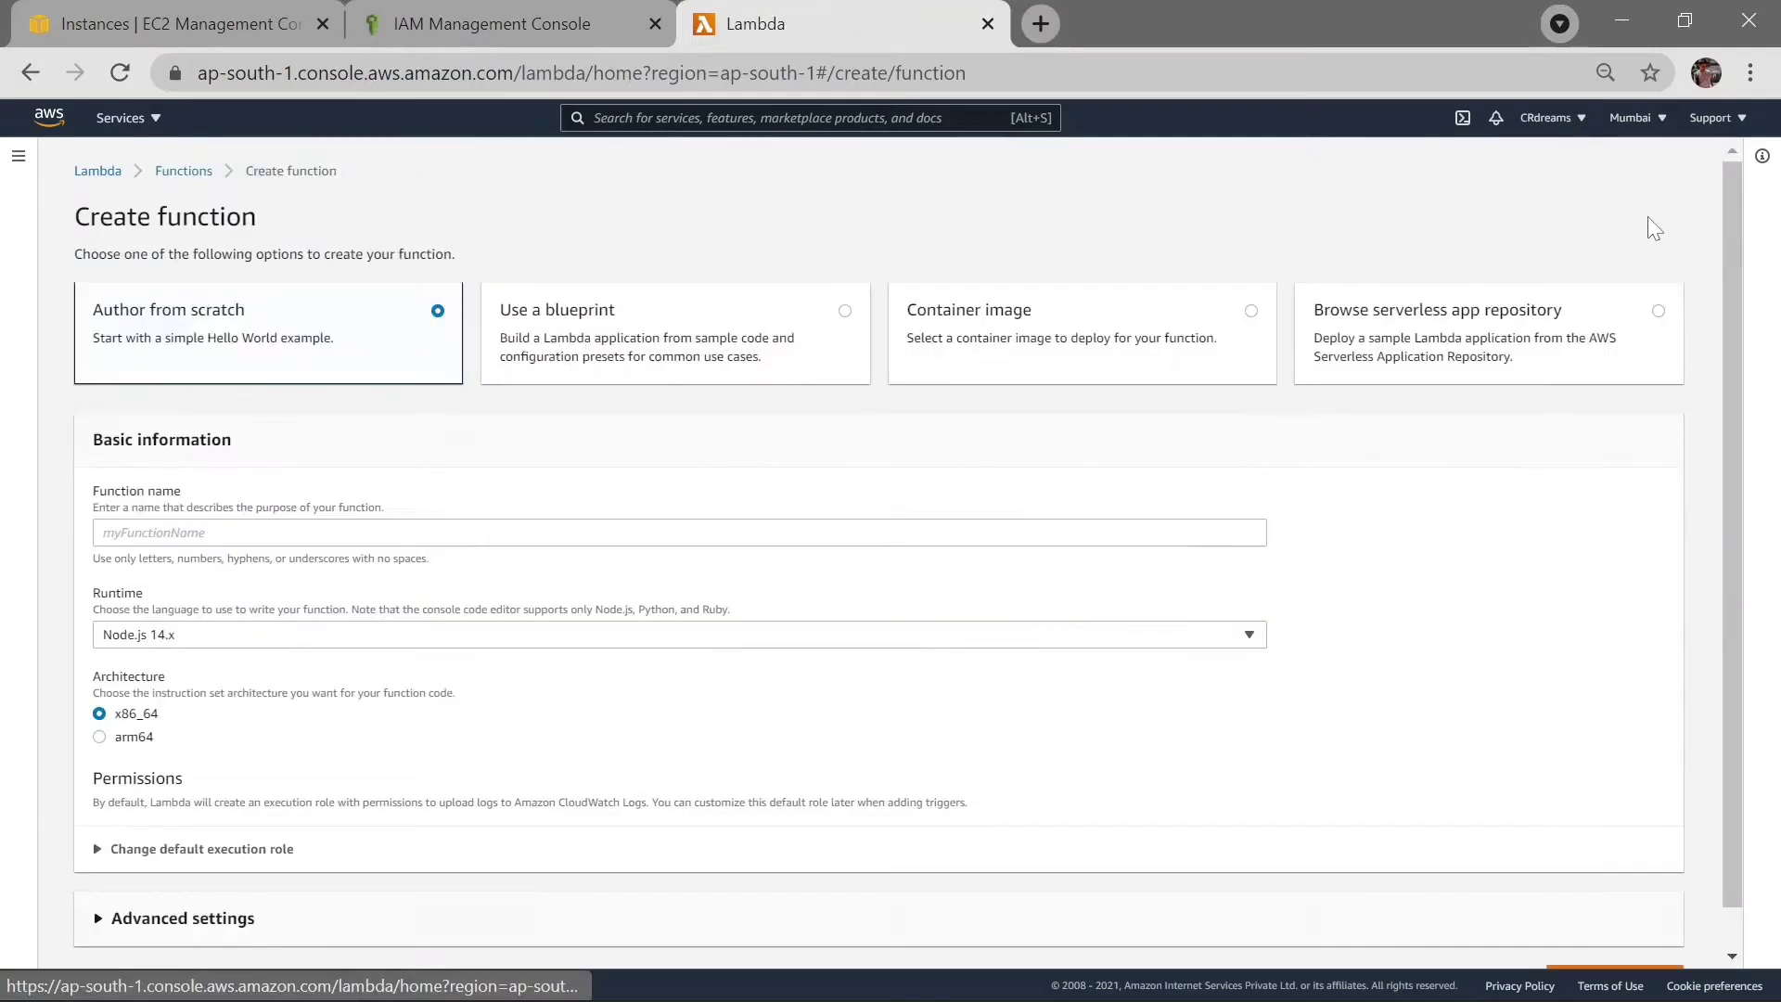
click(271, 534)
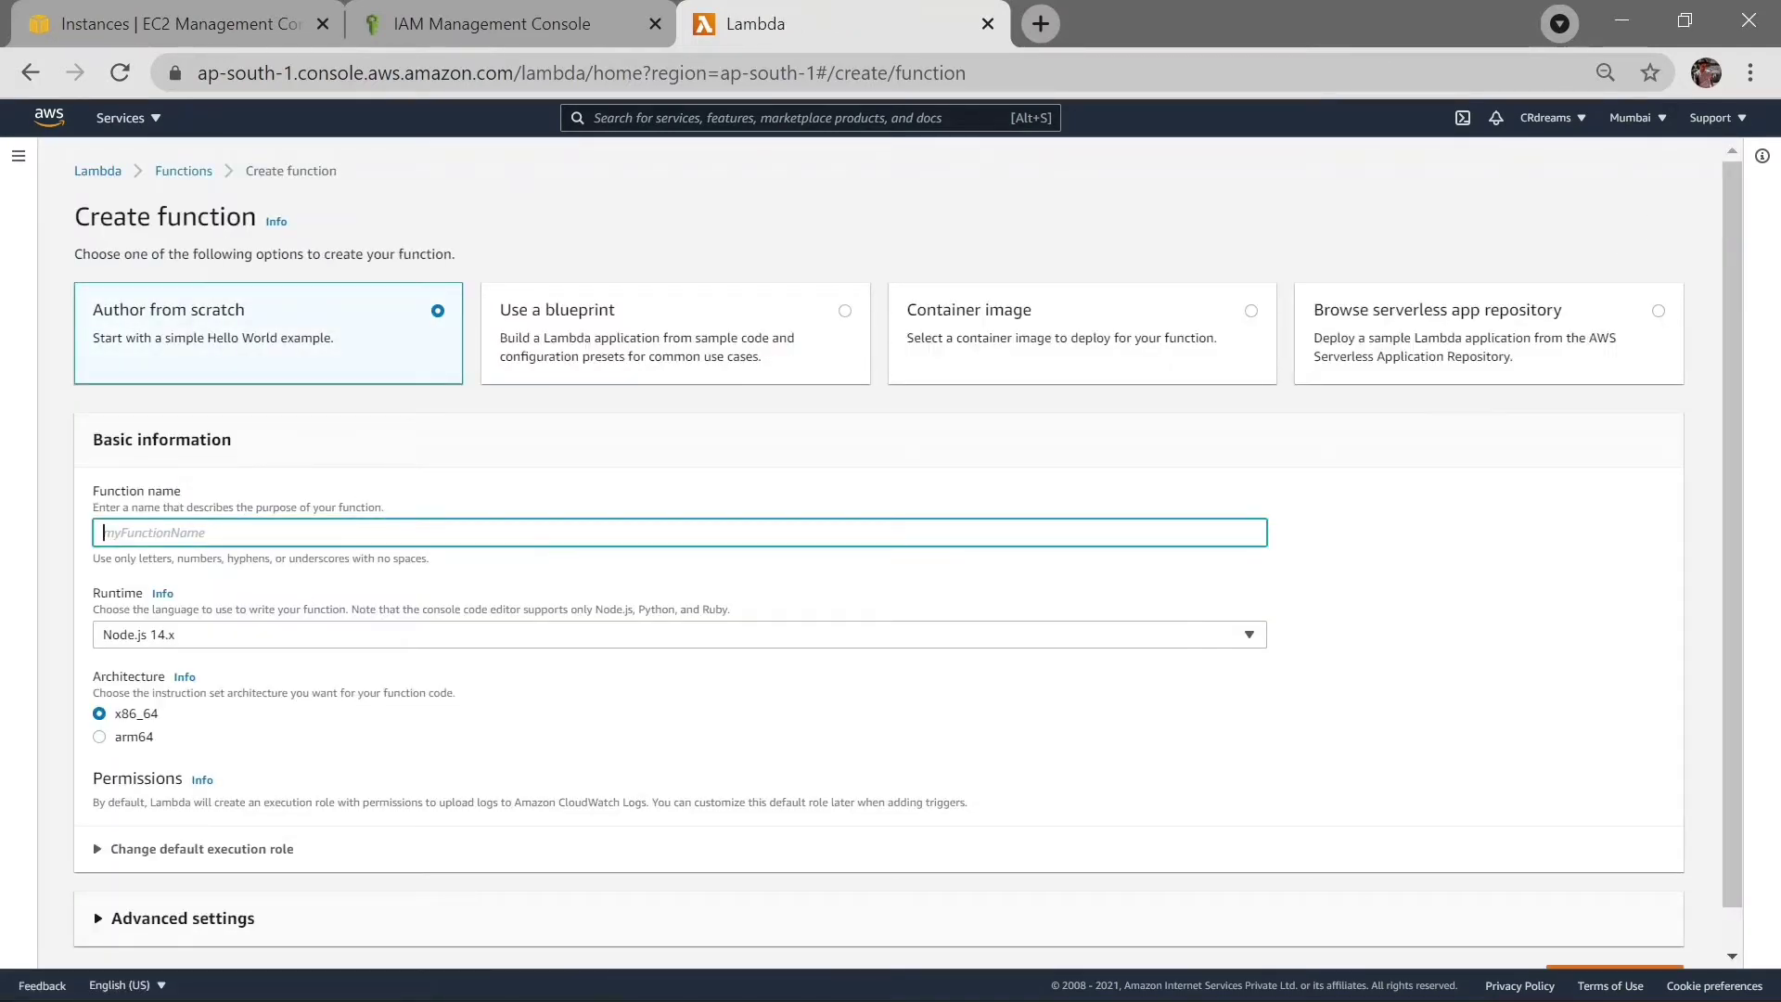
text(stopinstance)
click(243, 638)
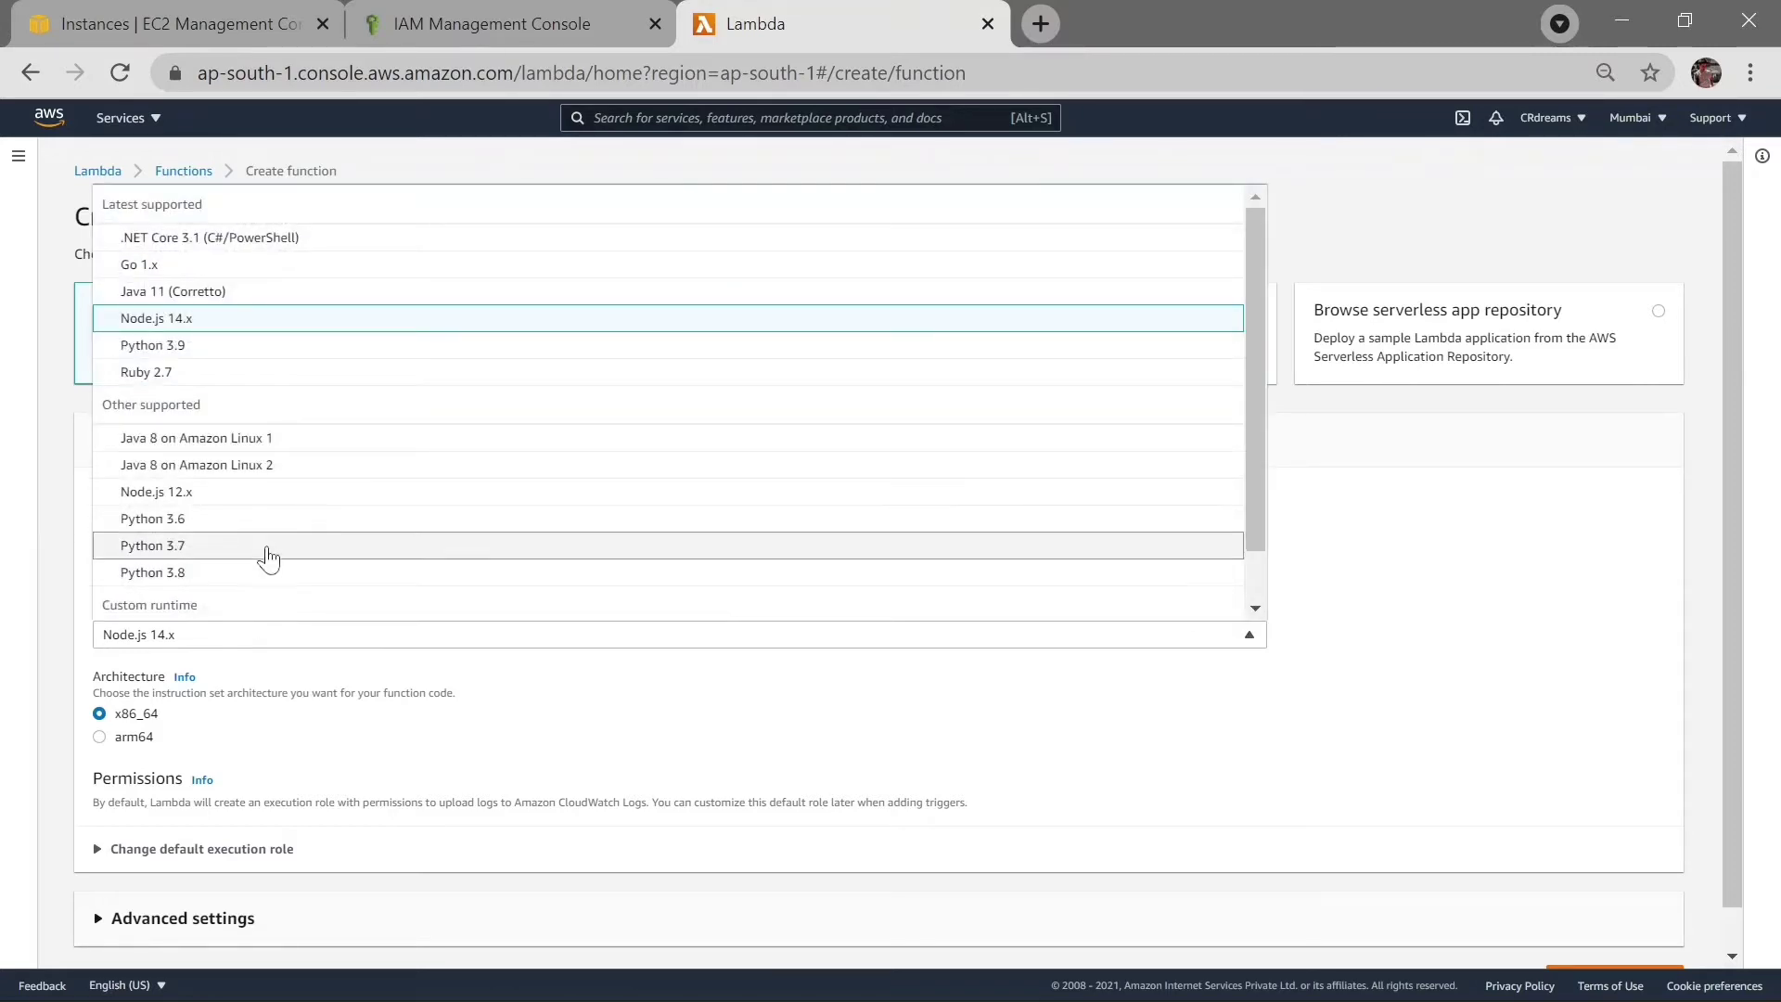
click(334, 545)
Assign the existing role startstopNEW as the function's execution role and create the function.
scroll(359, 660, down, 1)
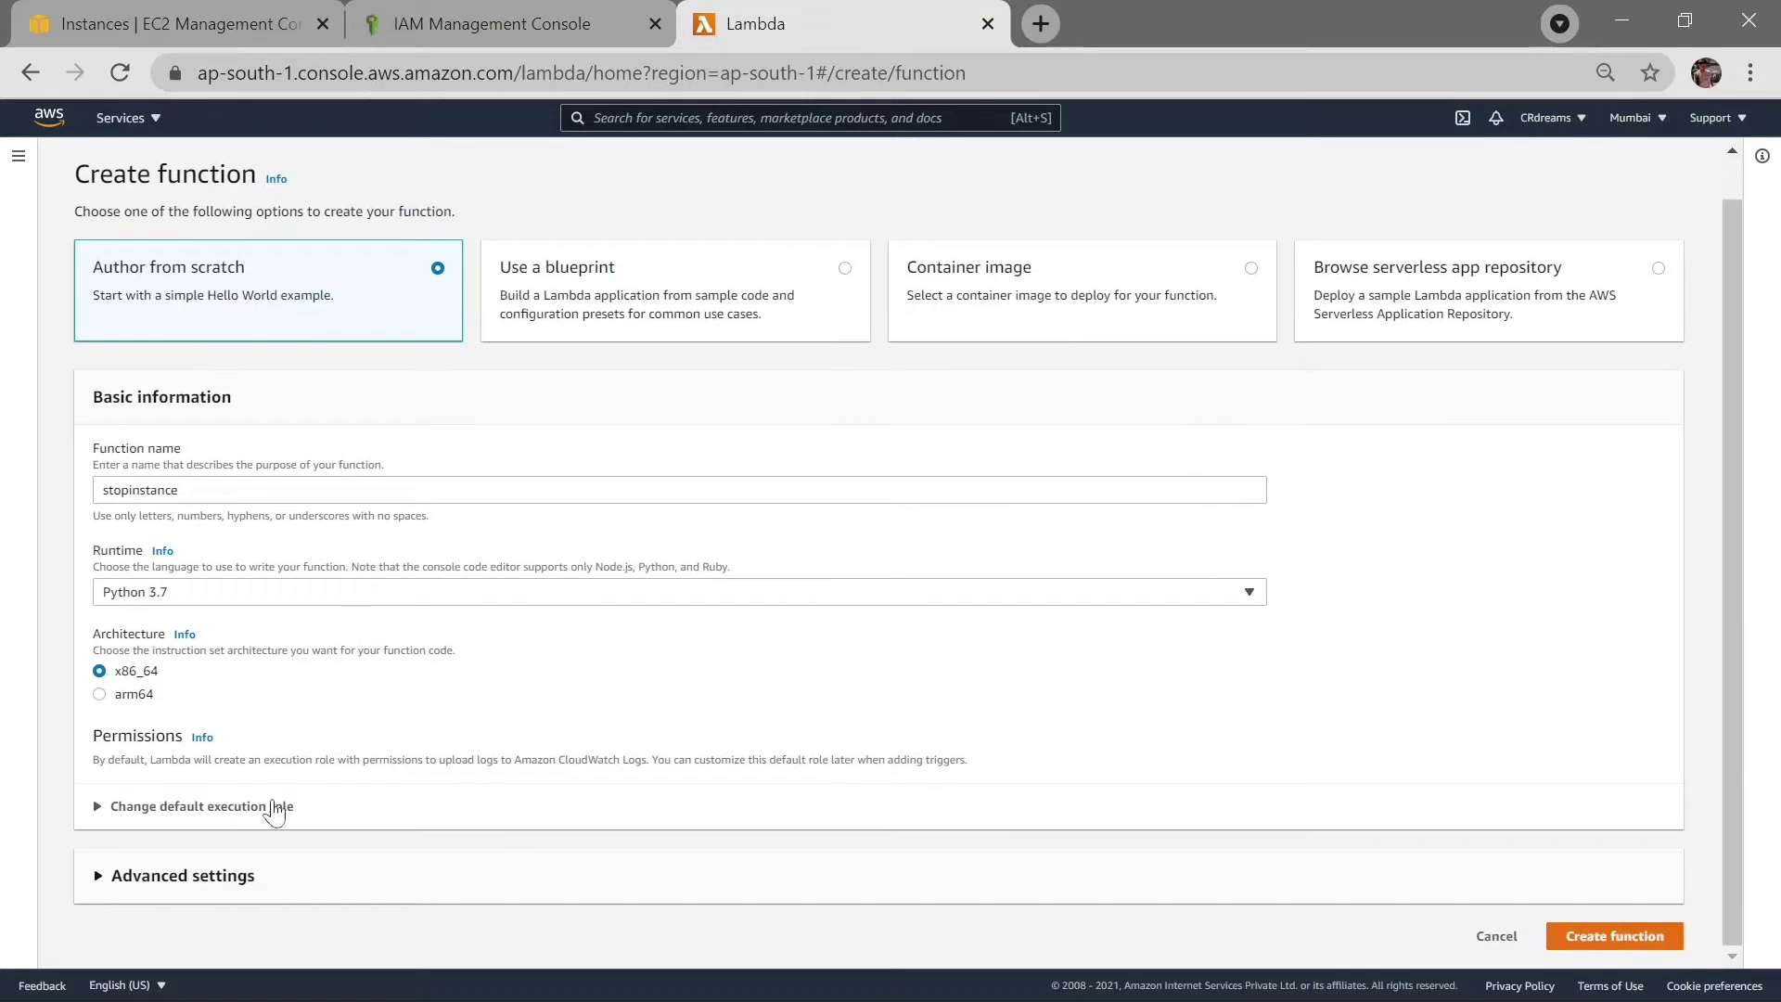
click(240, 810)
scroll(448, 800, down, 3)
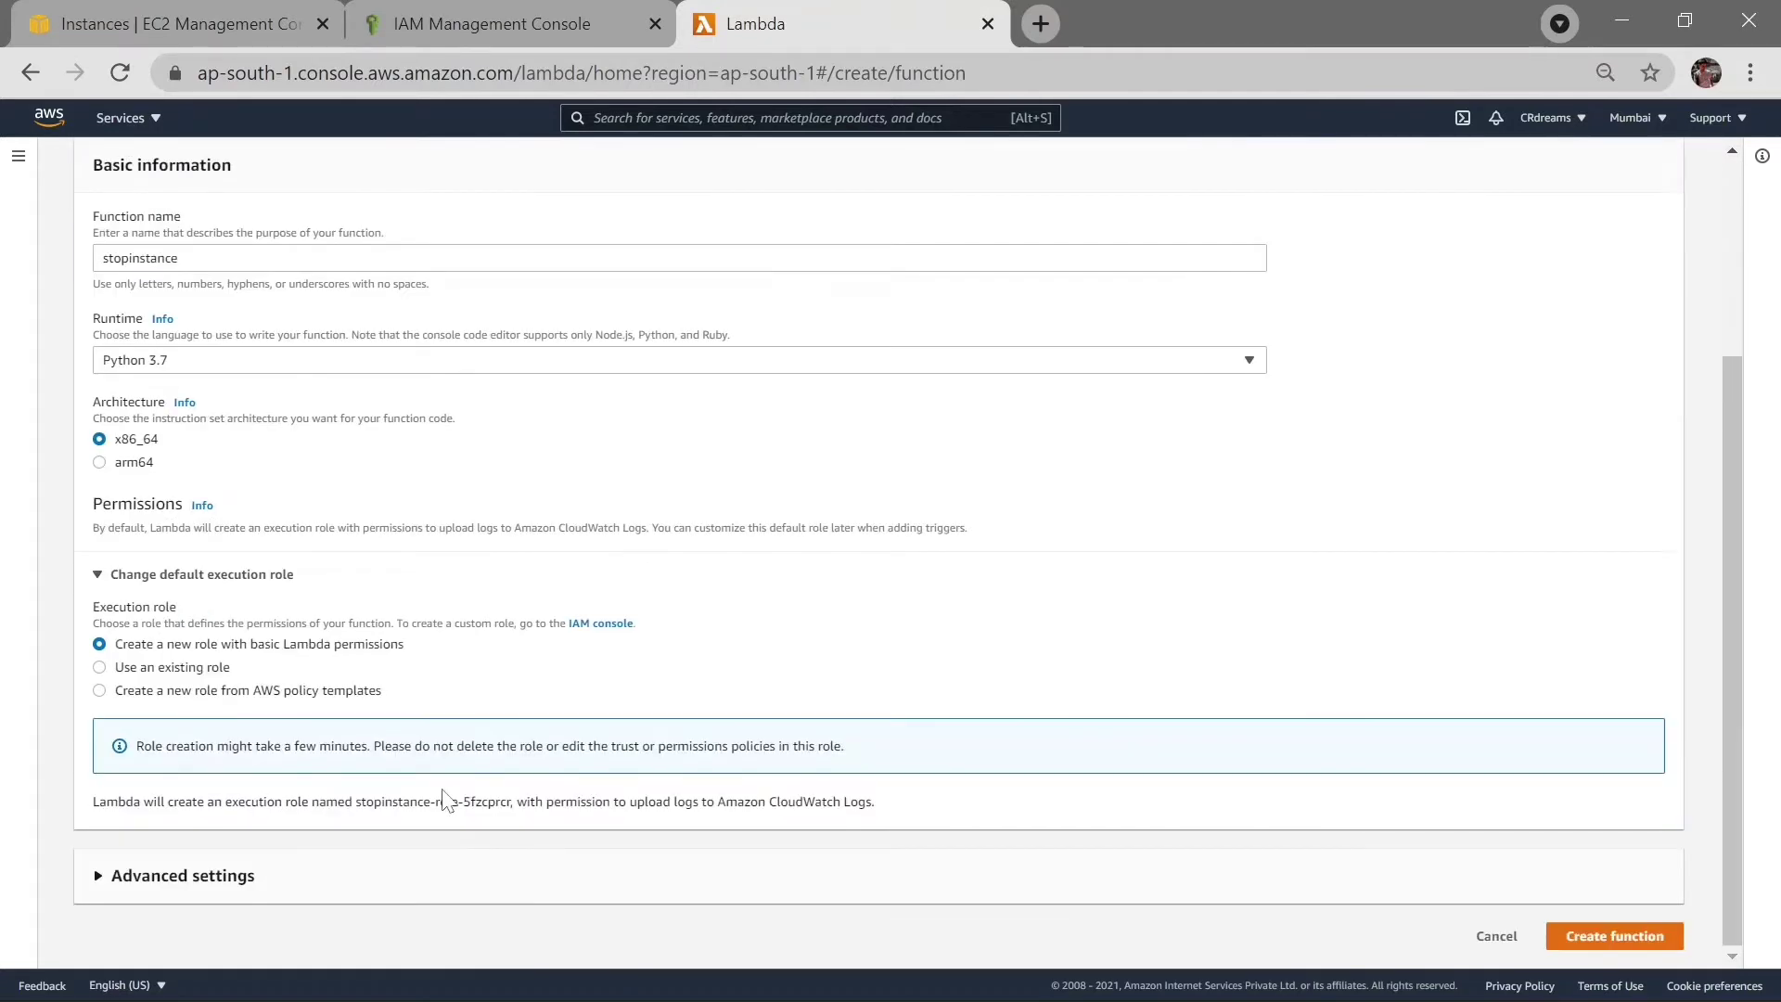
click(99, 667)
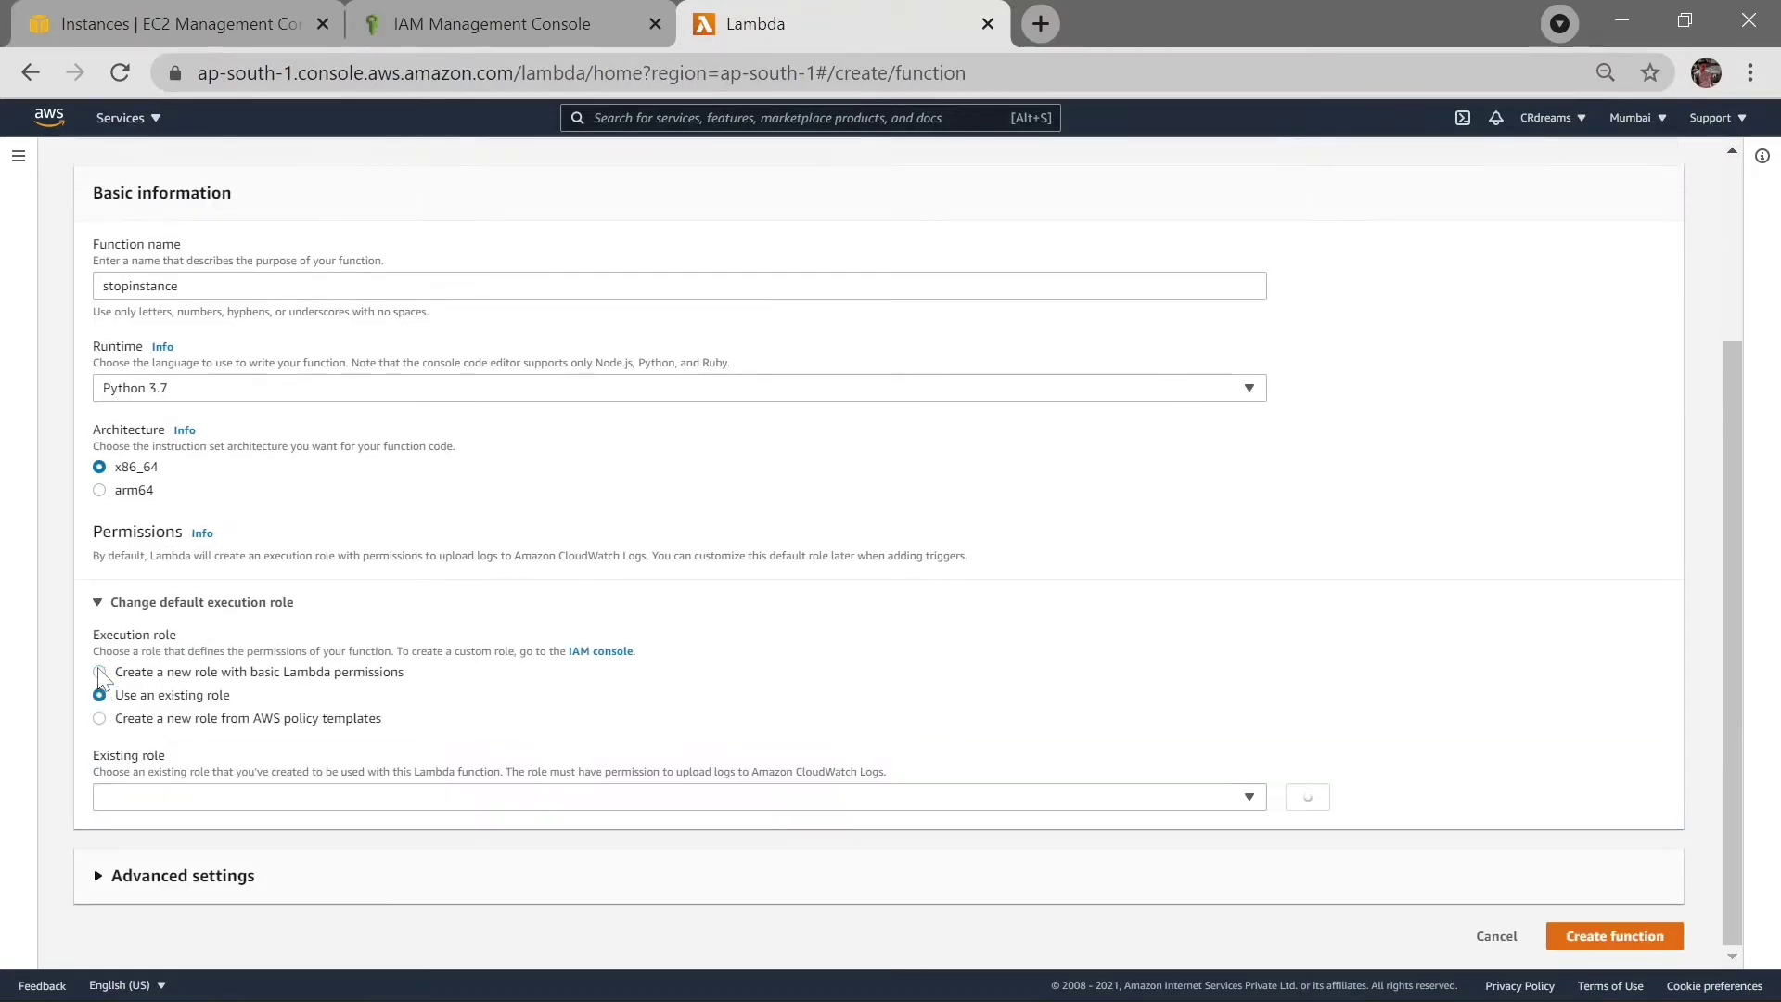
click(198, 800)
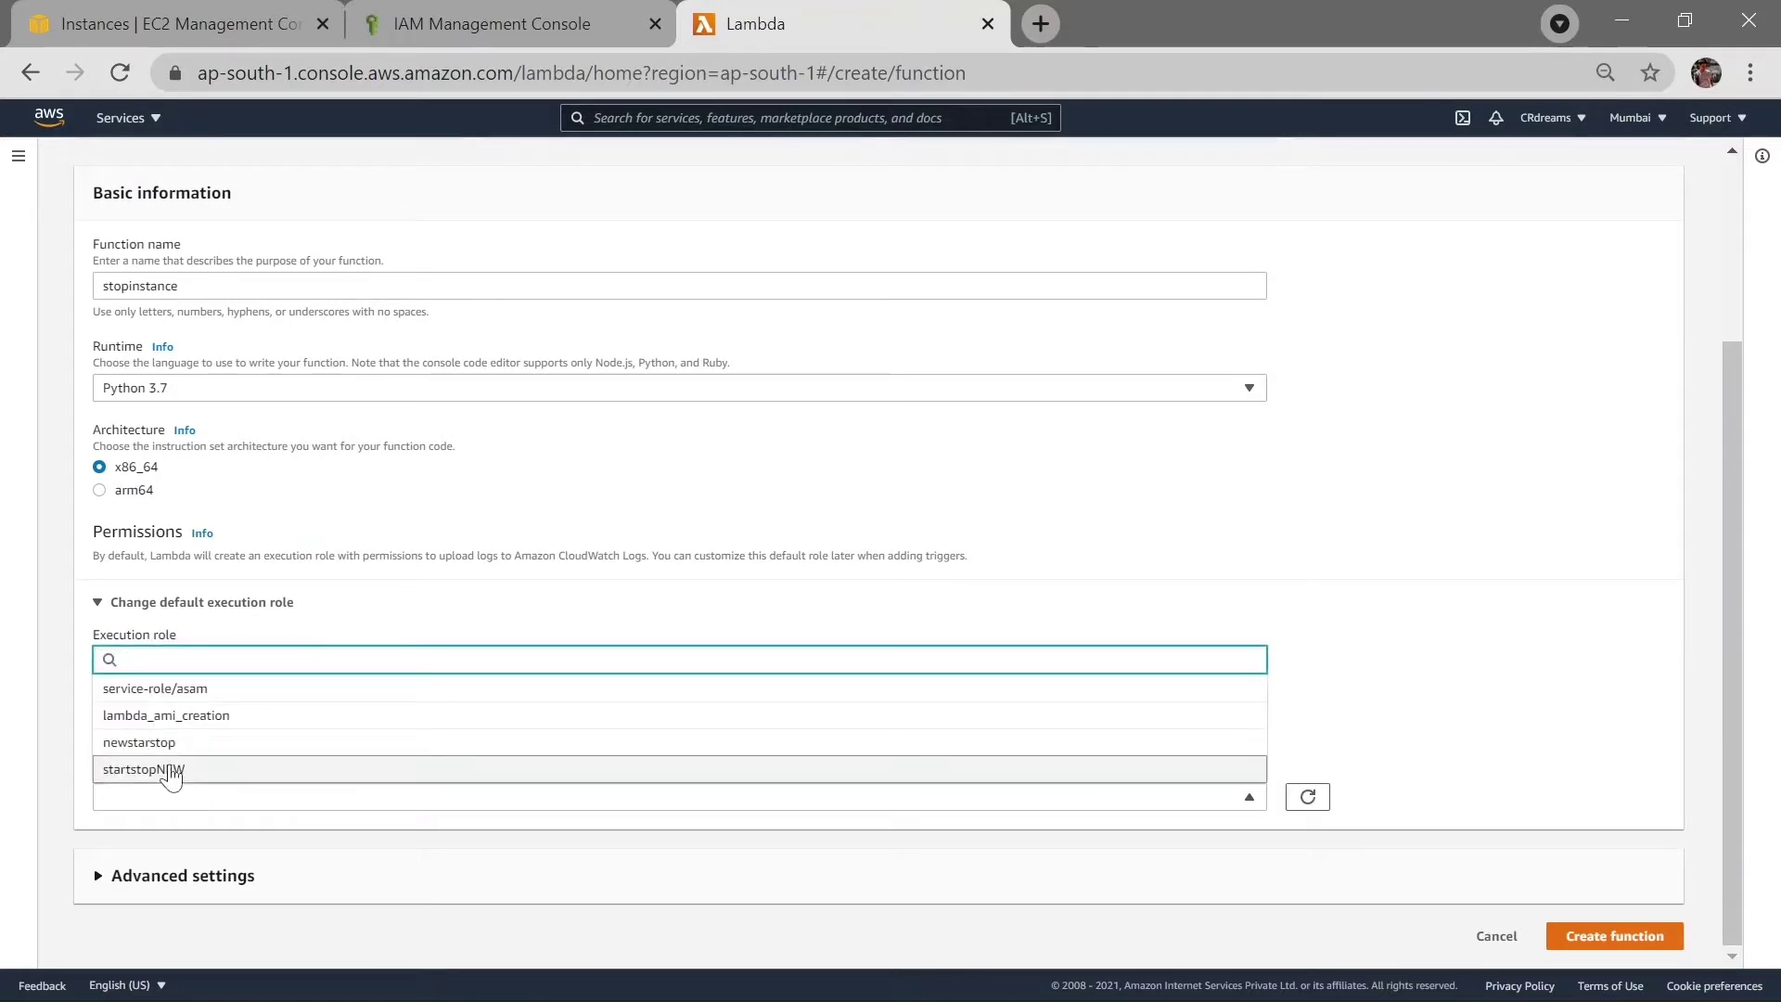
click(167, 769)
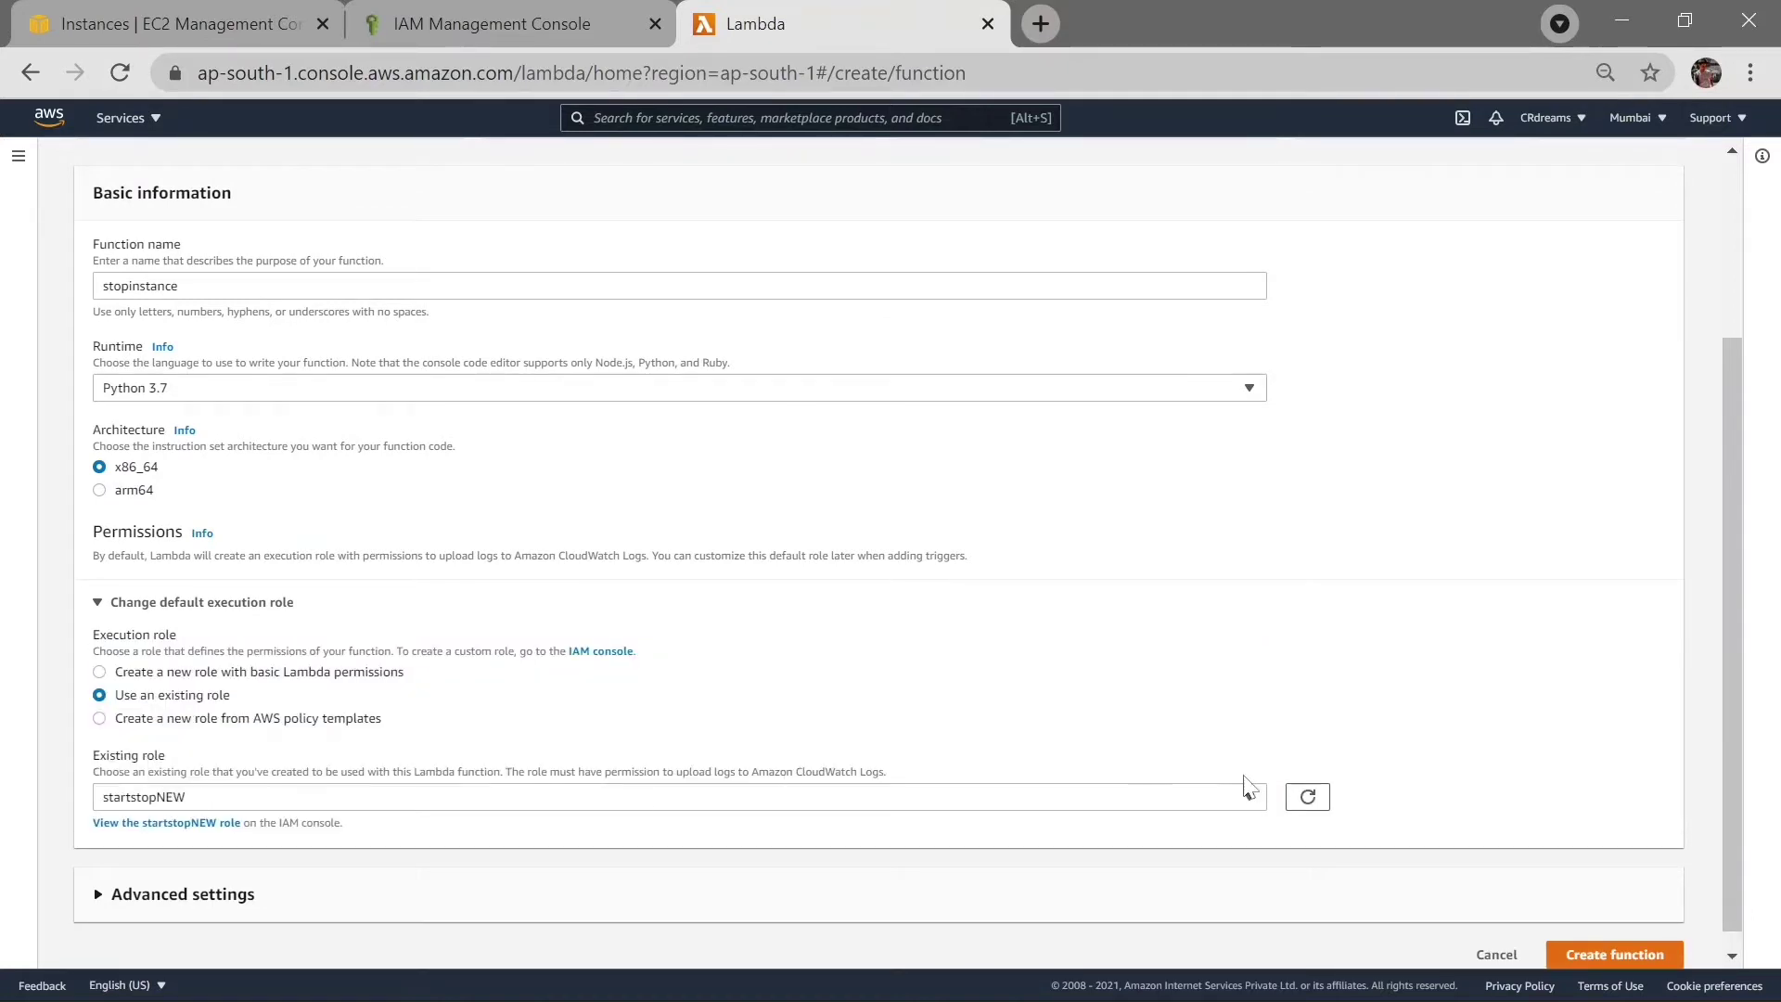
click(1619, 956)
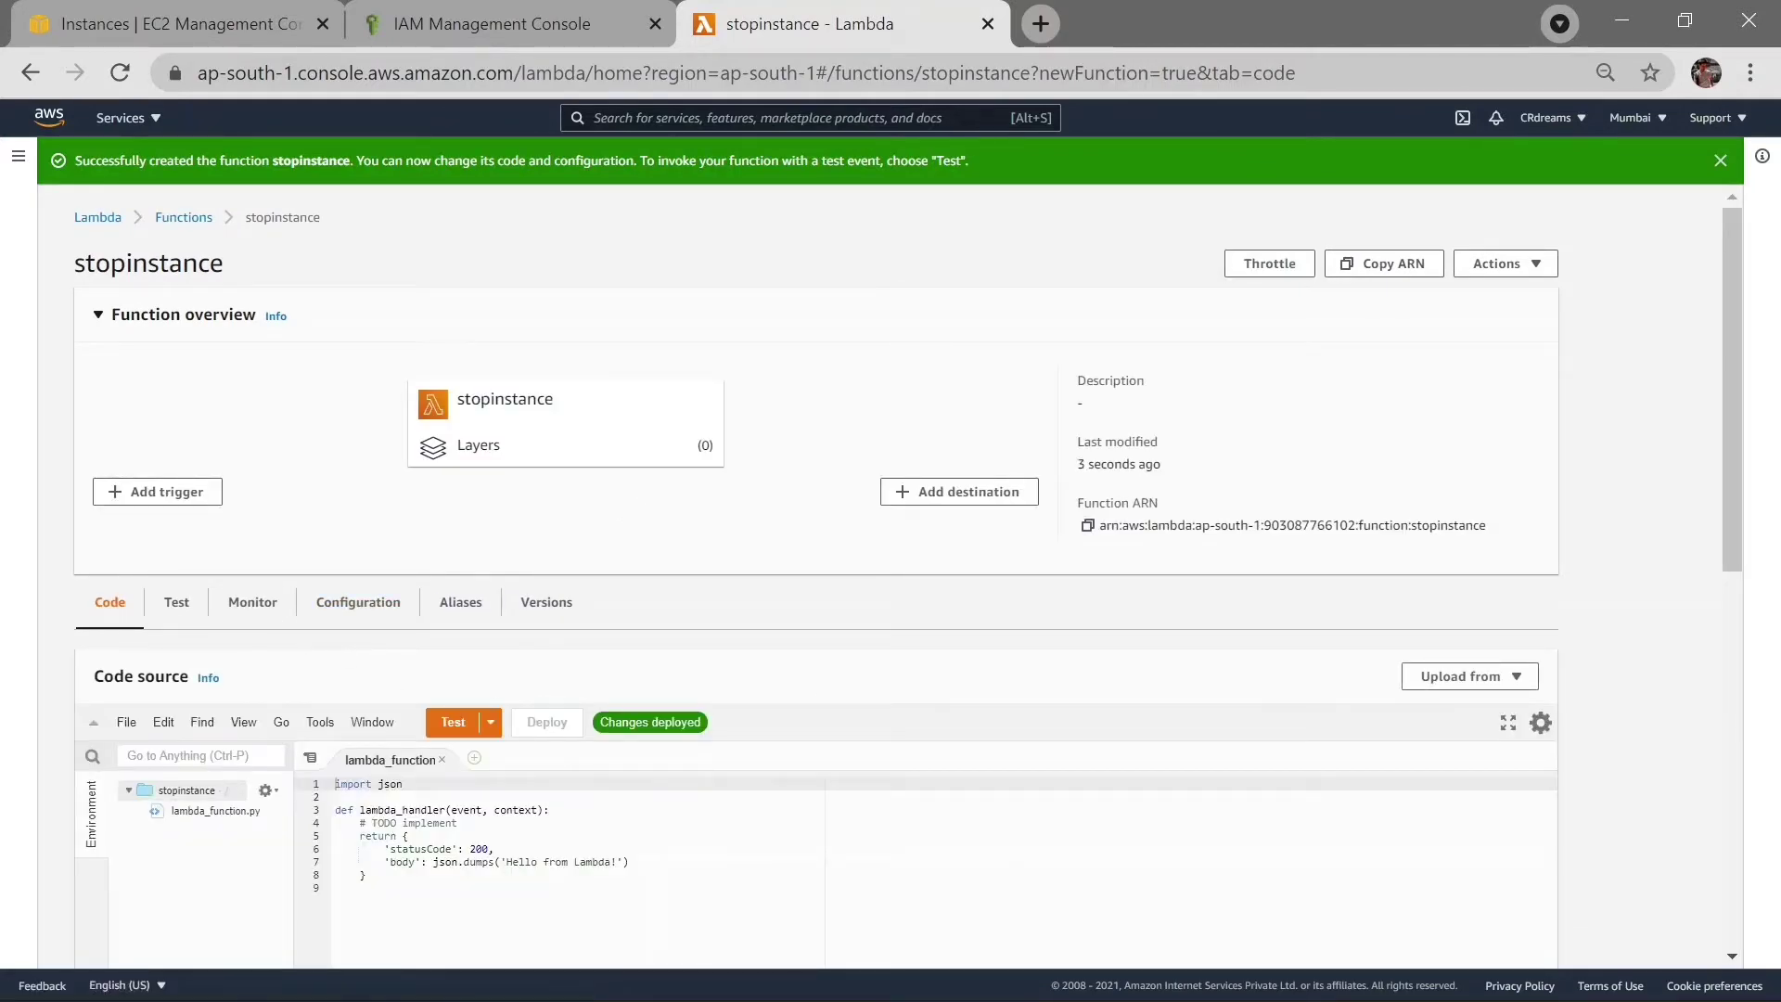
Switch to the Notepad notes and copy the boto3 script from the stop section.
scroll(826, 704, down, 3)
key(alt+Tab)
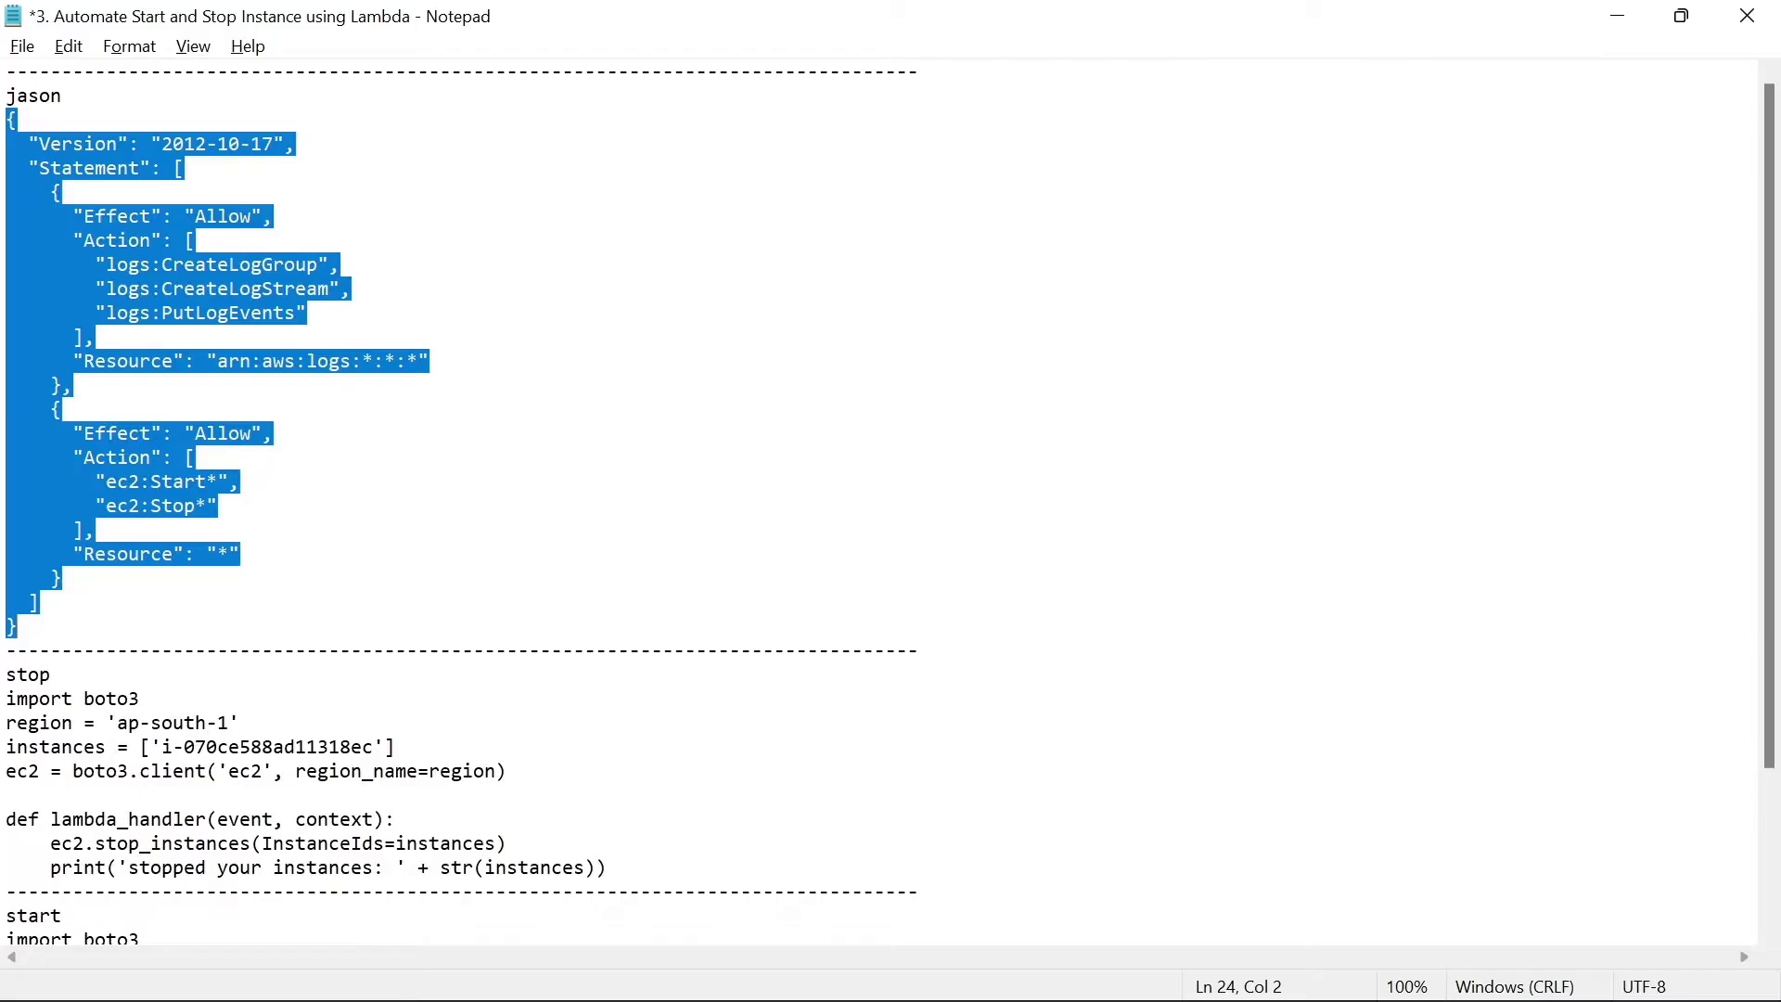
scroll(881, 501, down, 3)
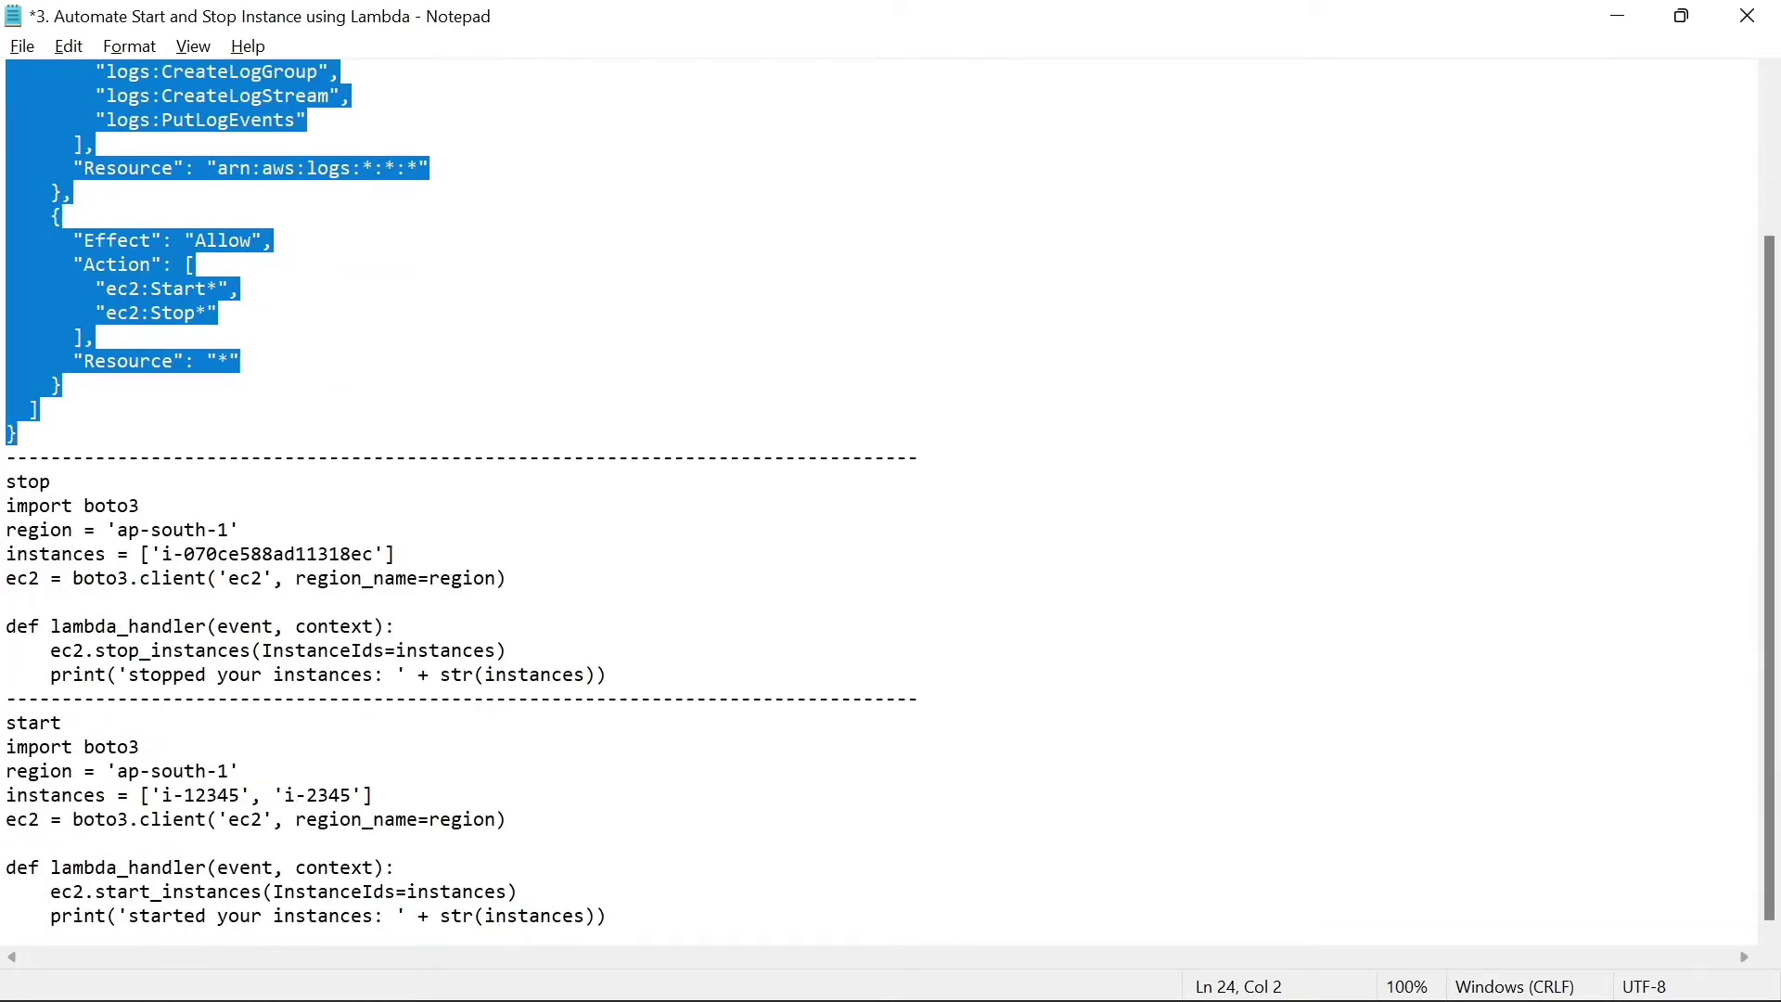
drag(608, 674, 6, 506)
key(ctrl+c)
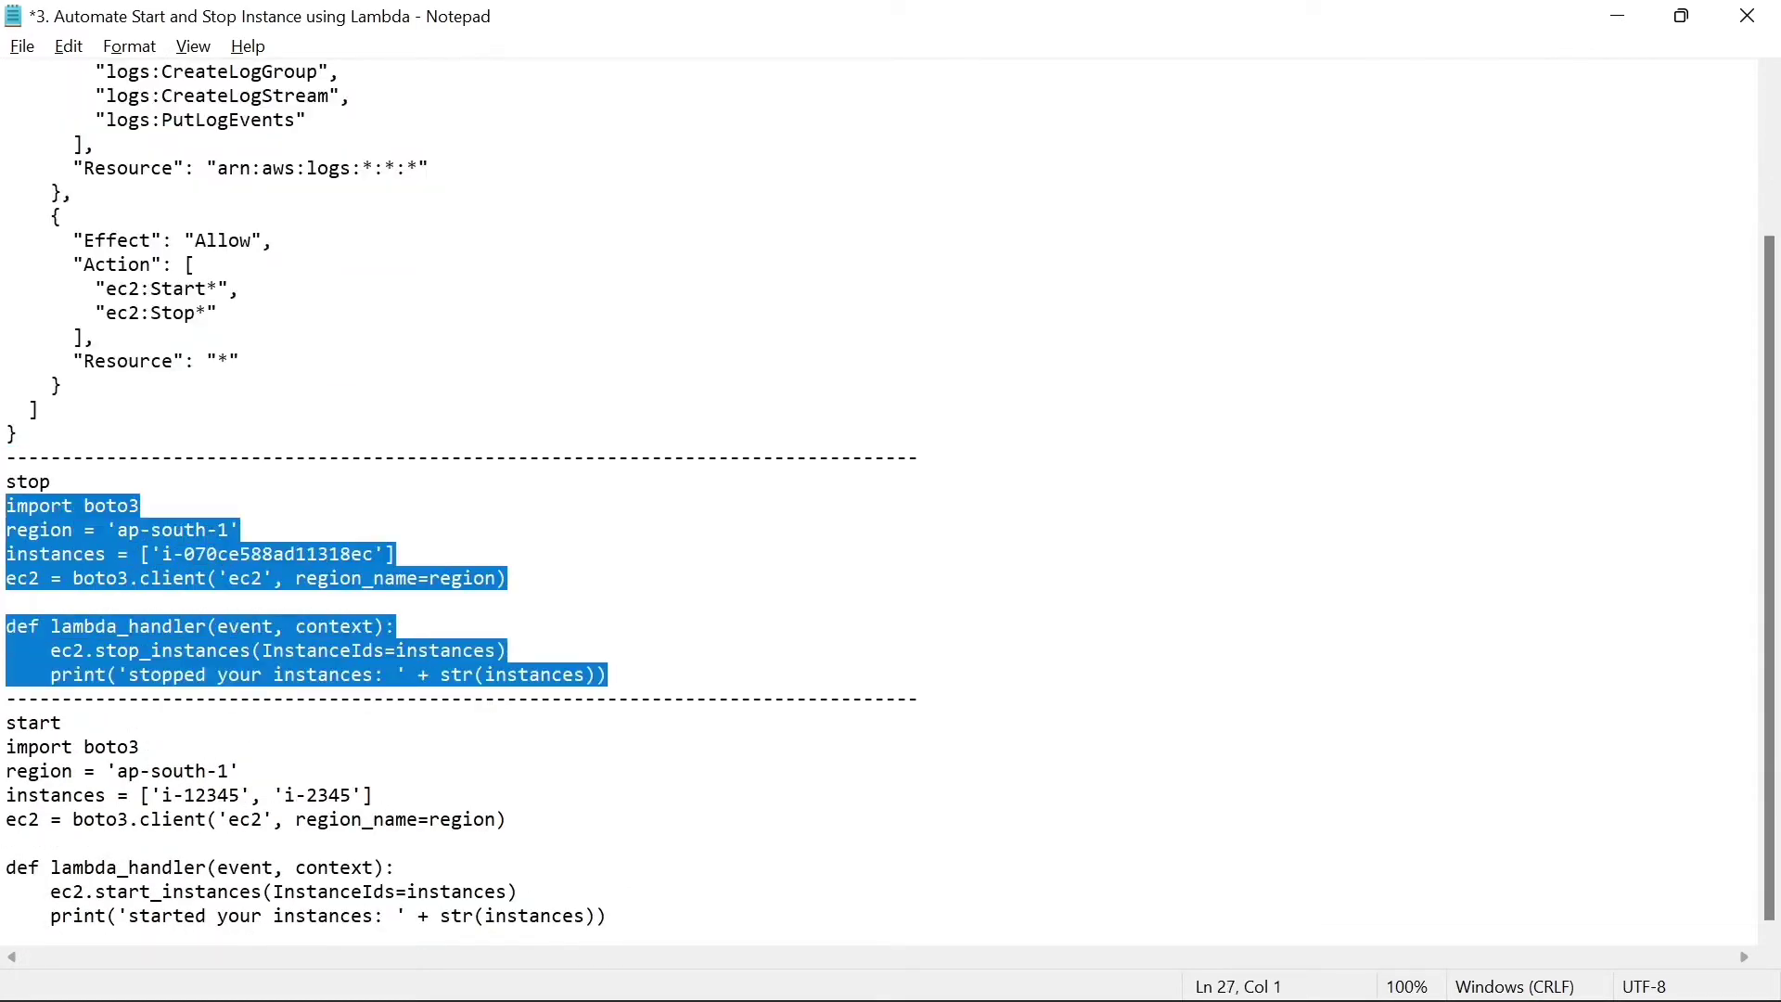
Return to the browser and replace all default code of the stopinstance function with the copied stop script.
key(alt+Tab)
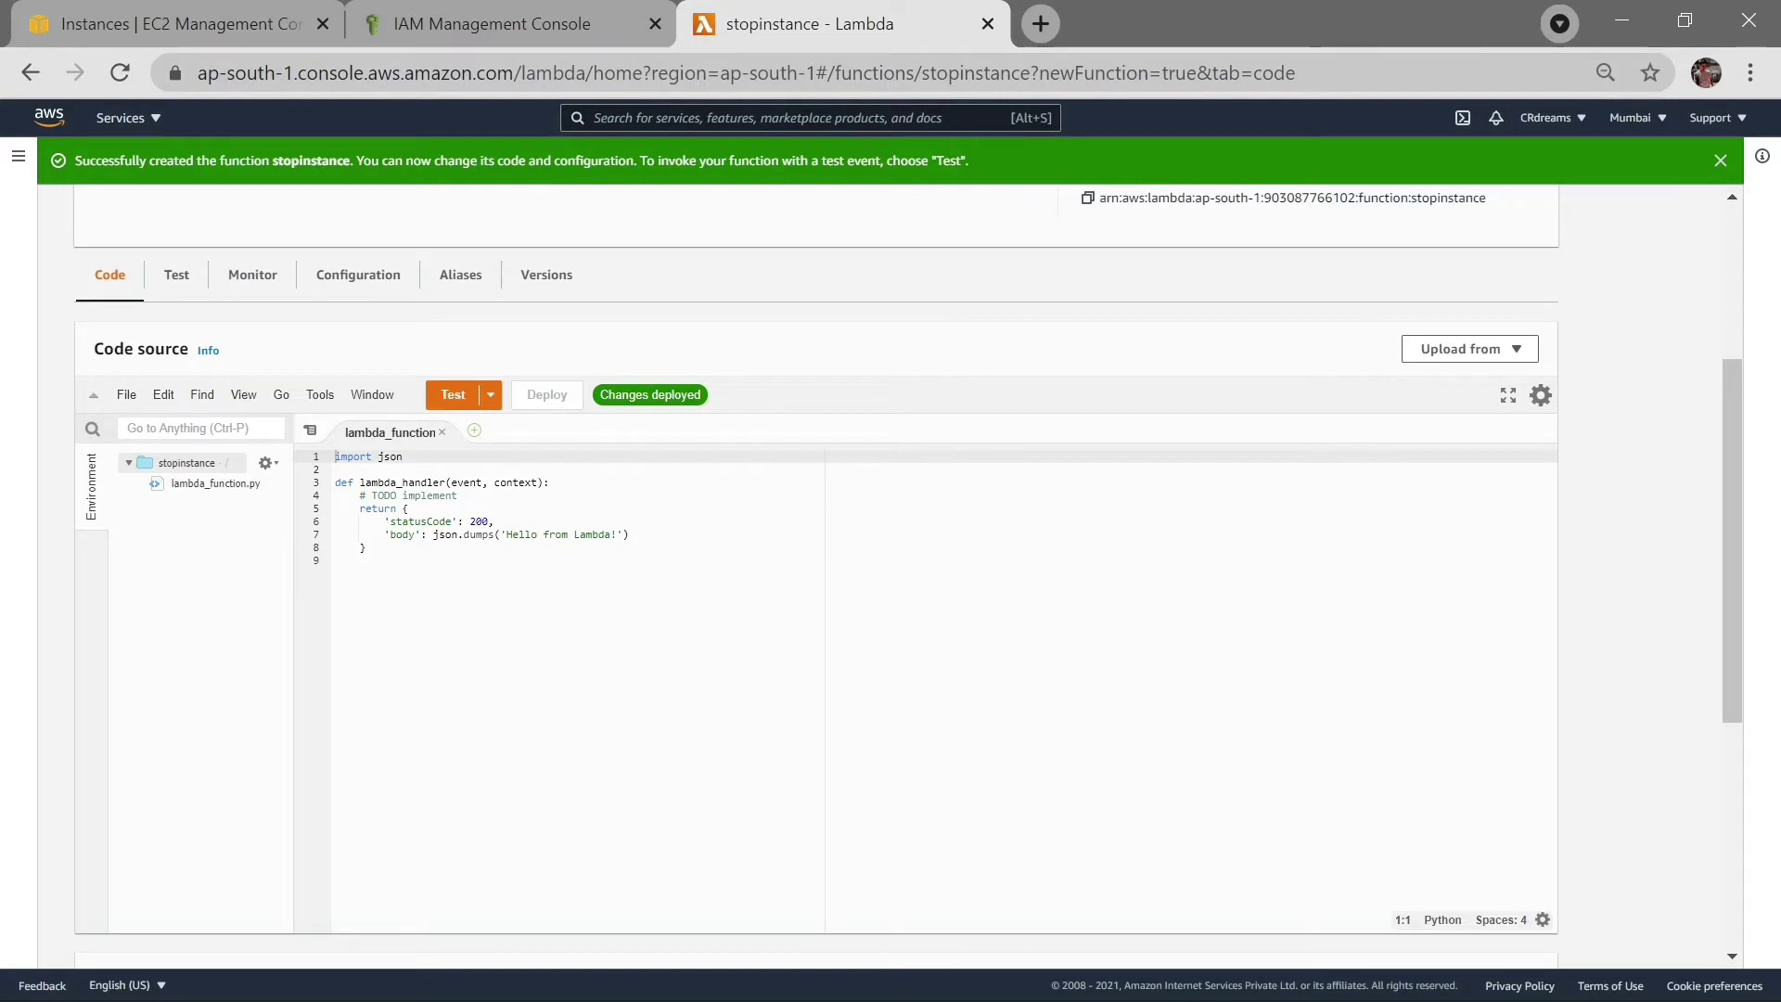
click(344, 560)
key(ctrl+a)
key(ctrl+v)
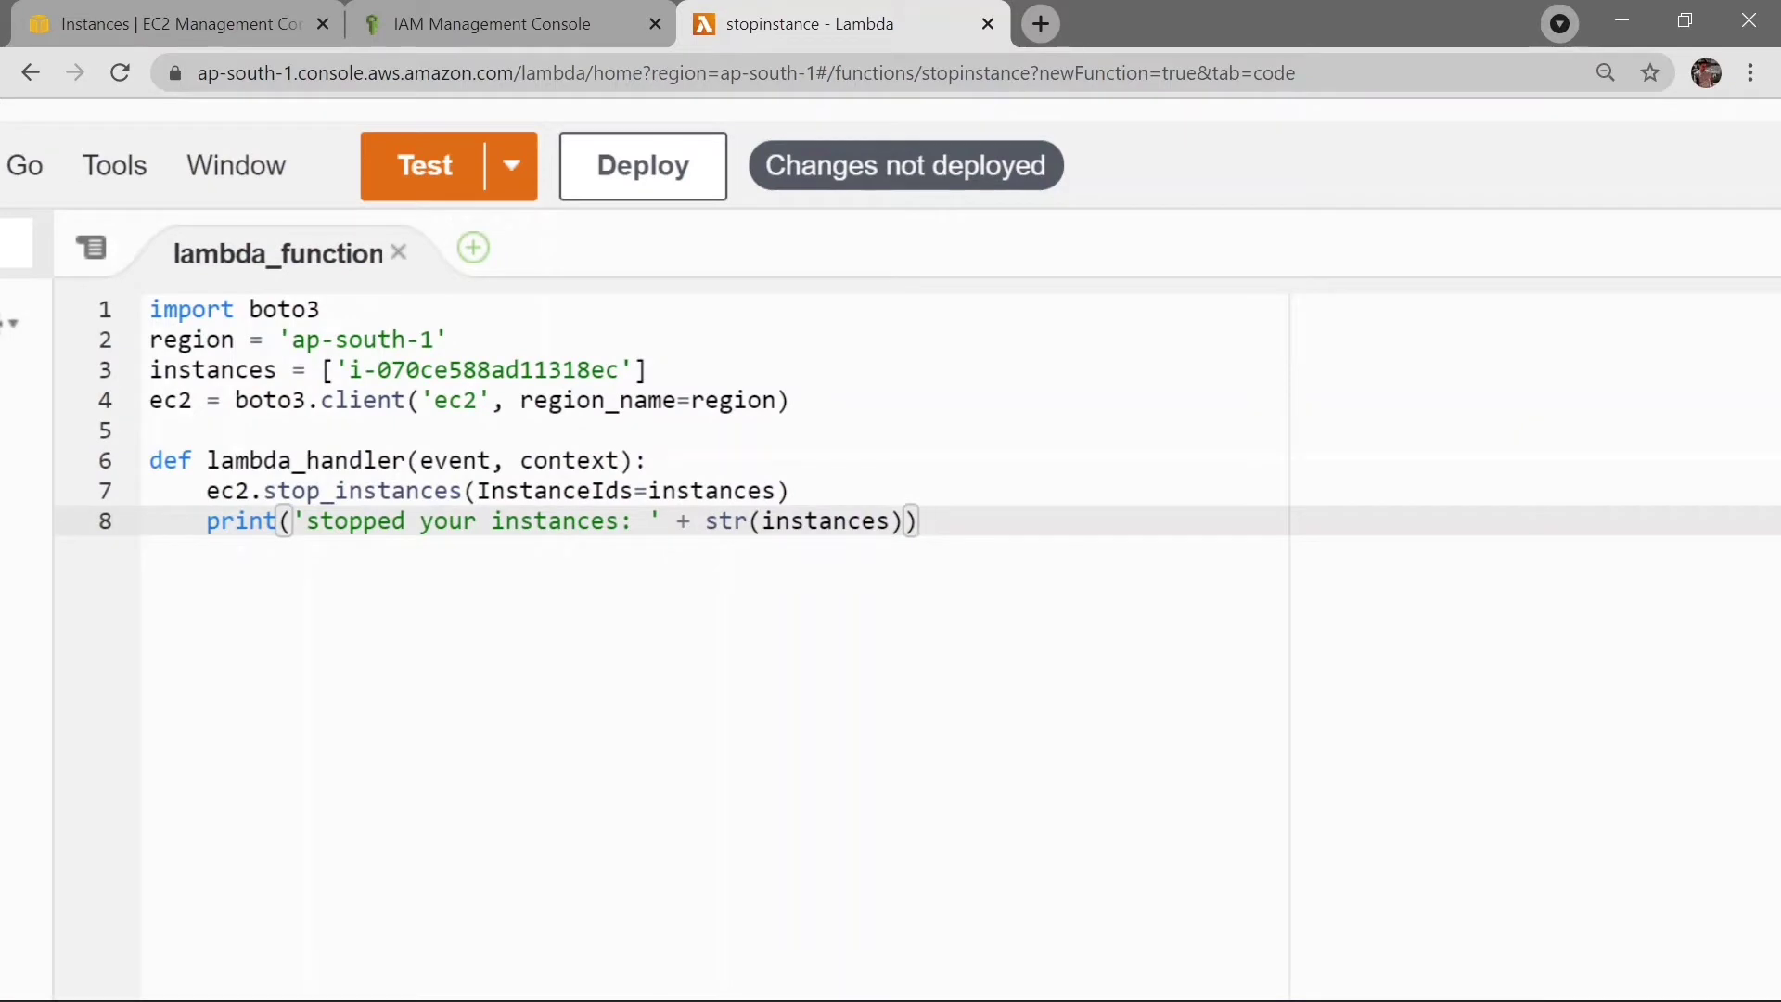
Switch to the EC2 instances list and copy the instance IDs of dev, qa and prd one after another.
click(208, 15)
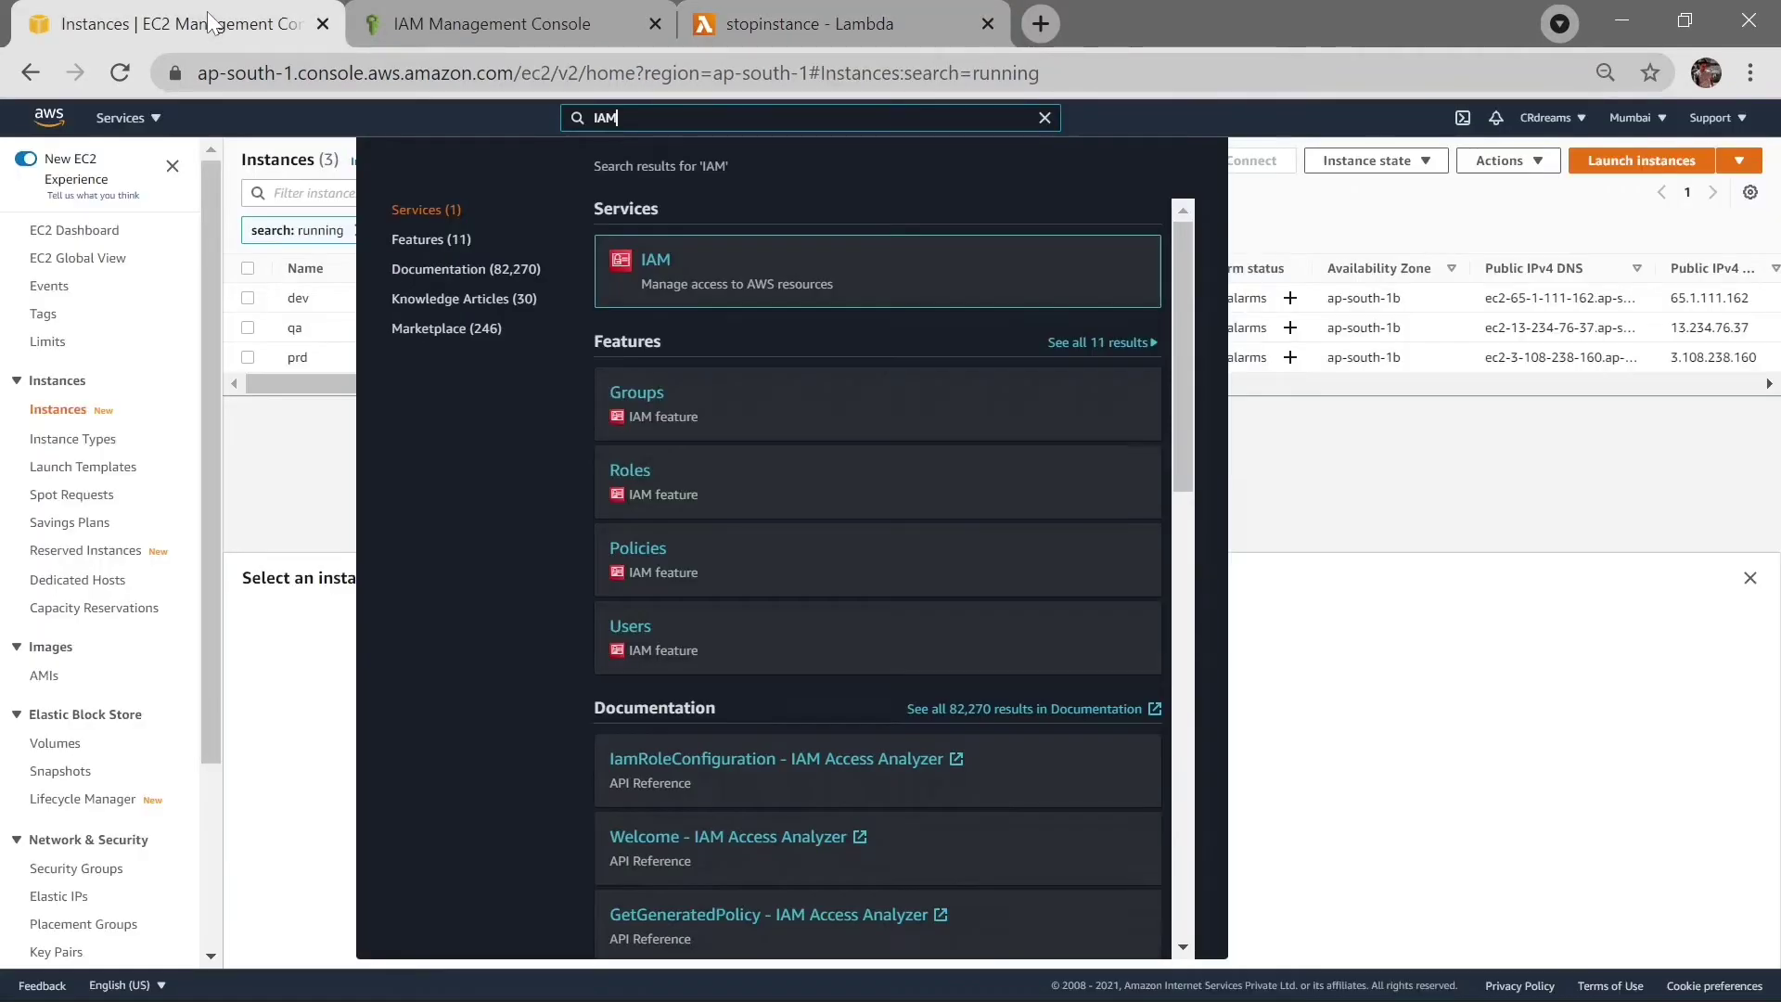
click(1502, 567)
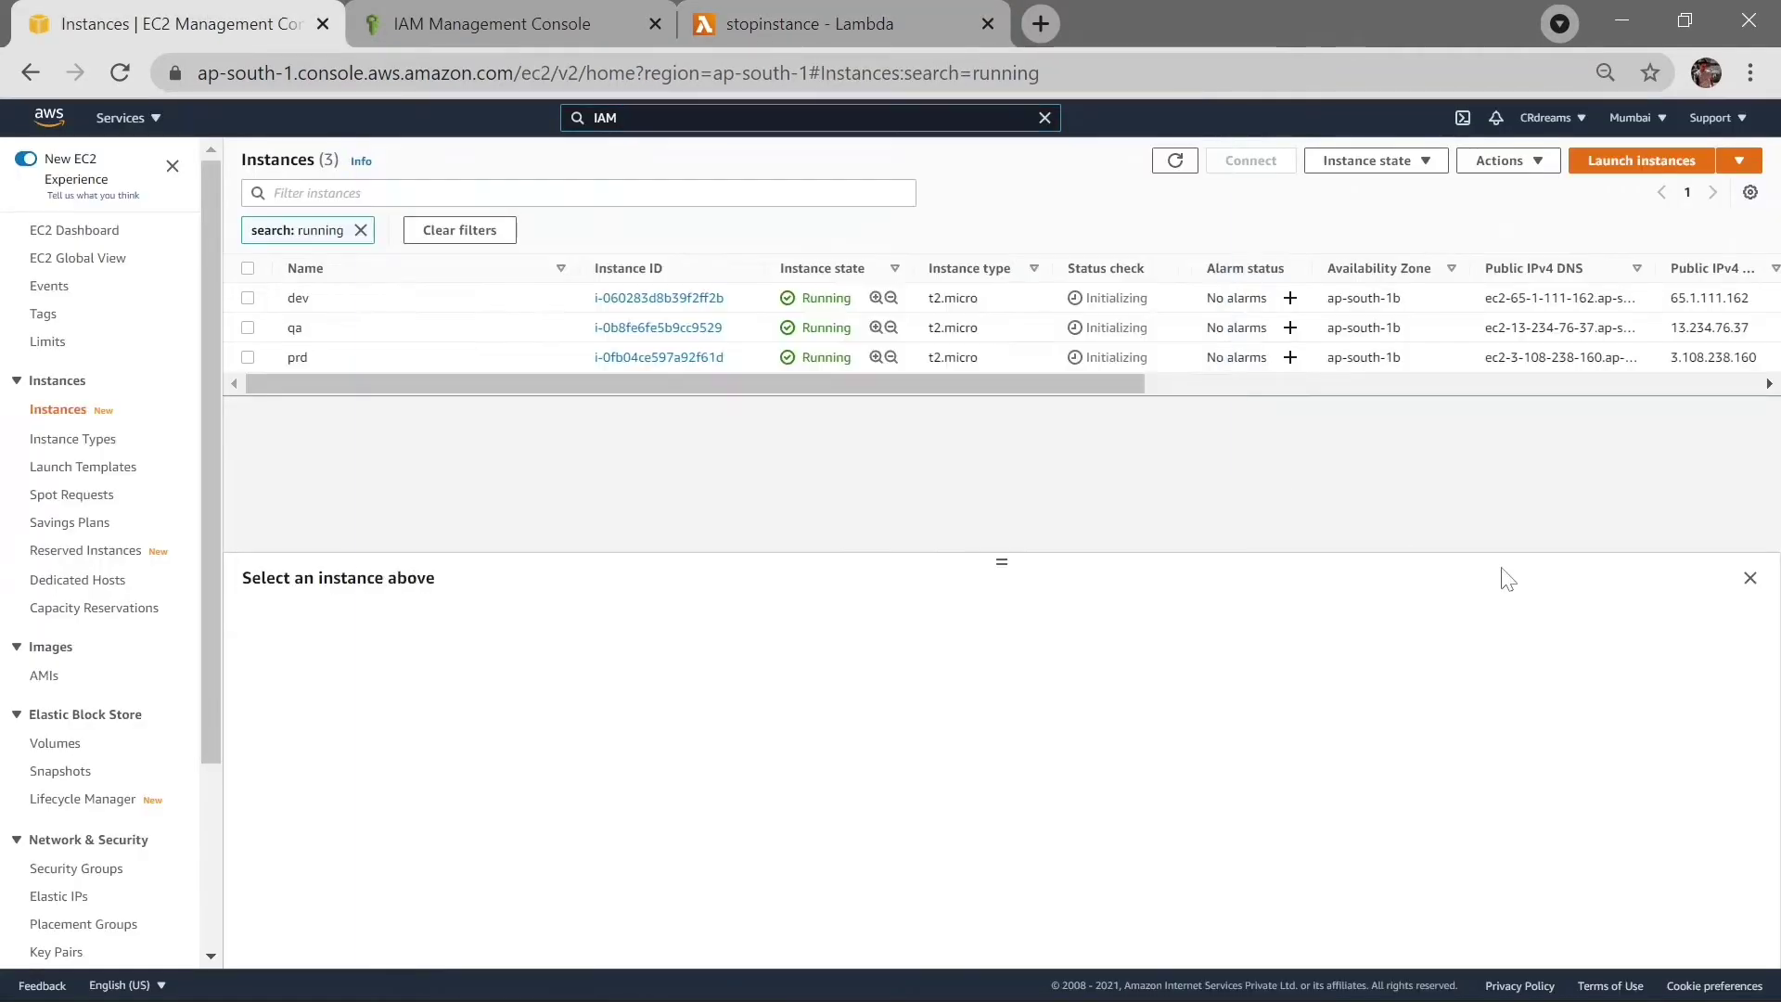
click(249, 298)
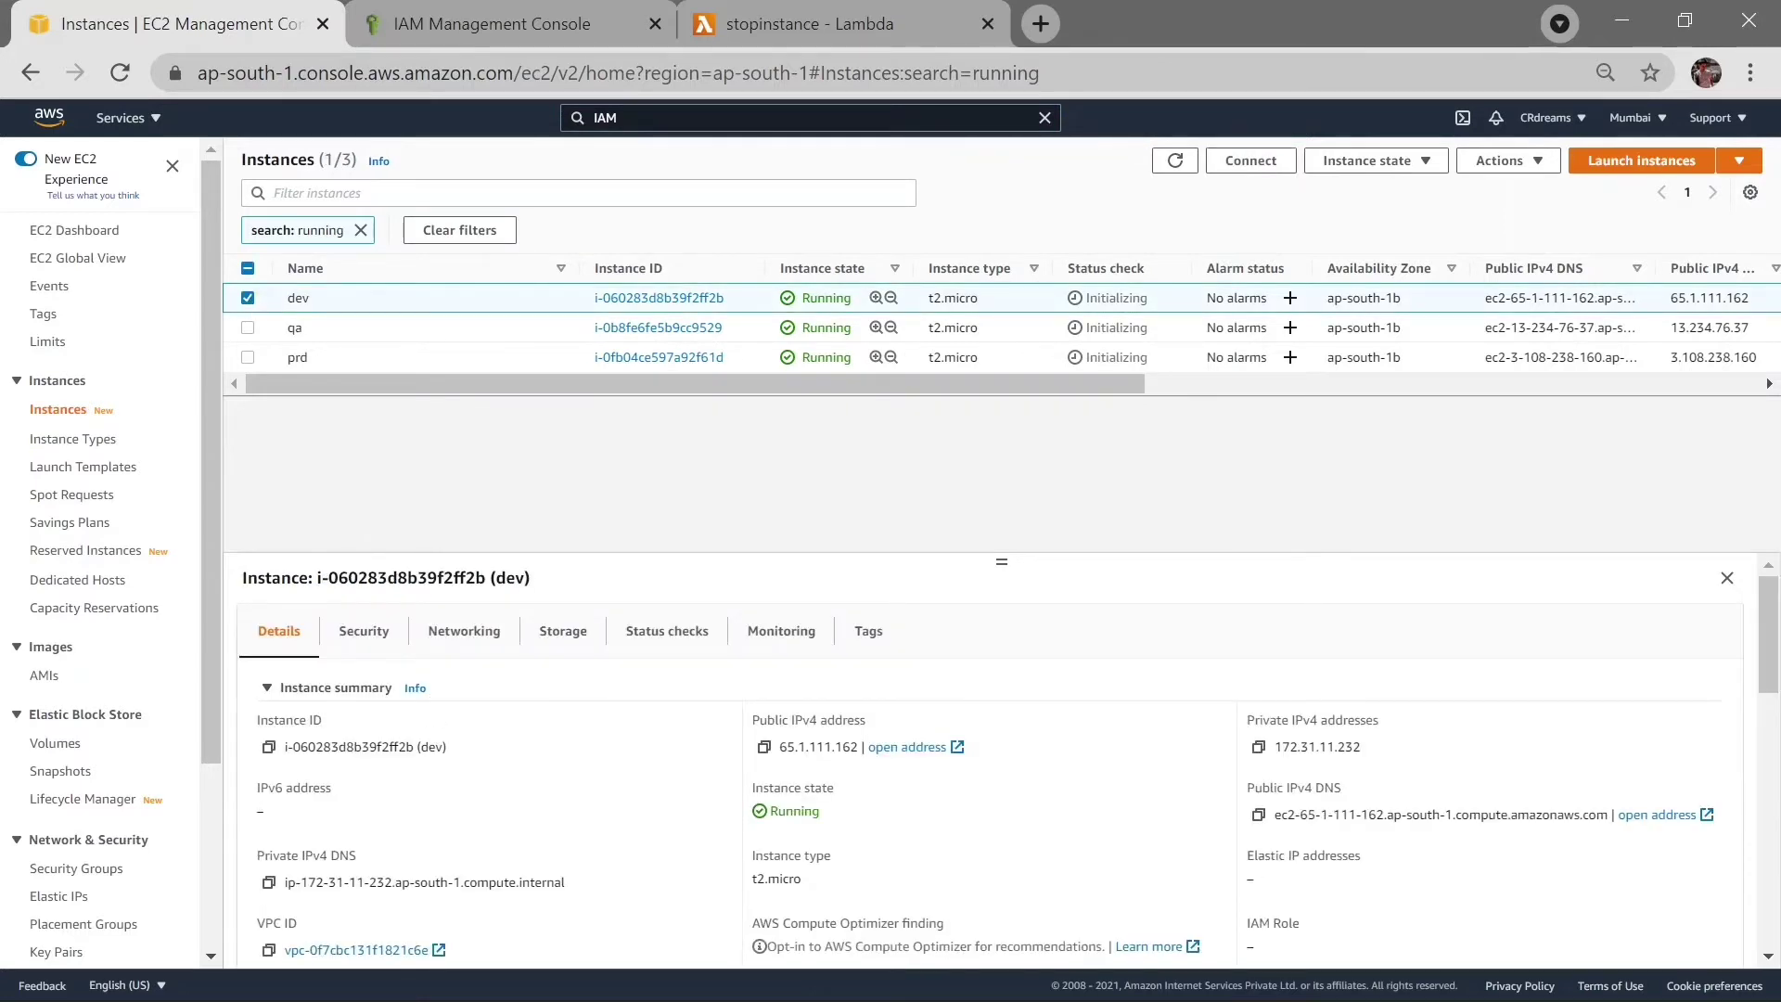
click(269, 749)
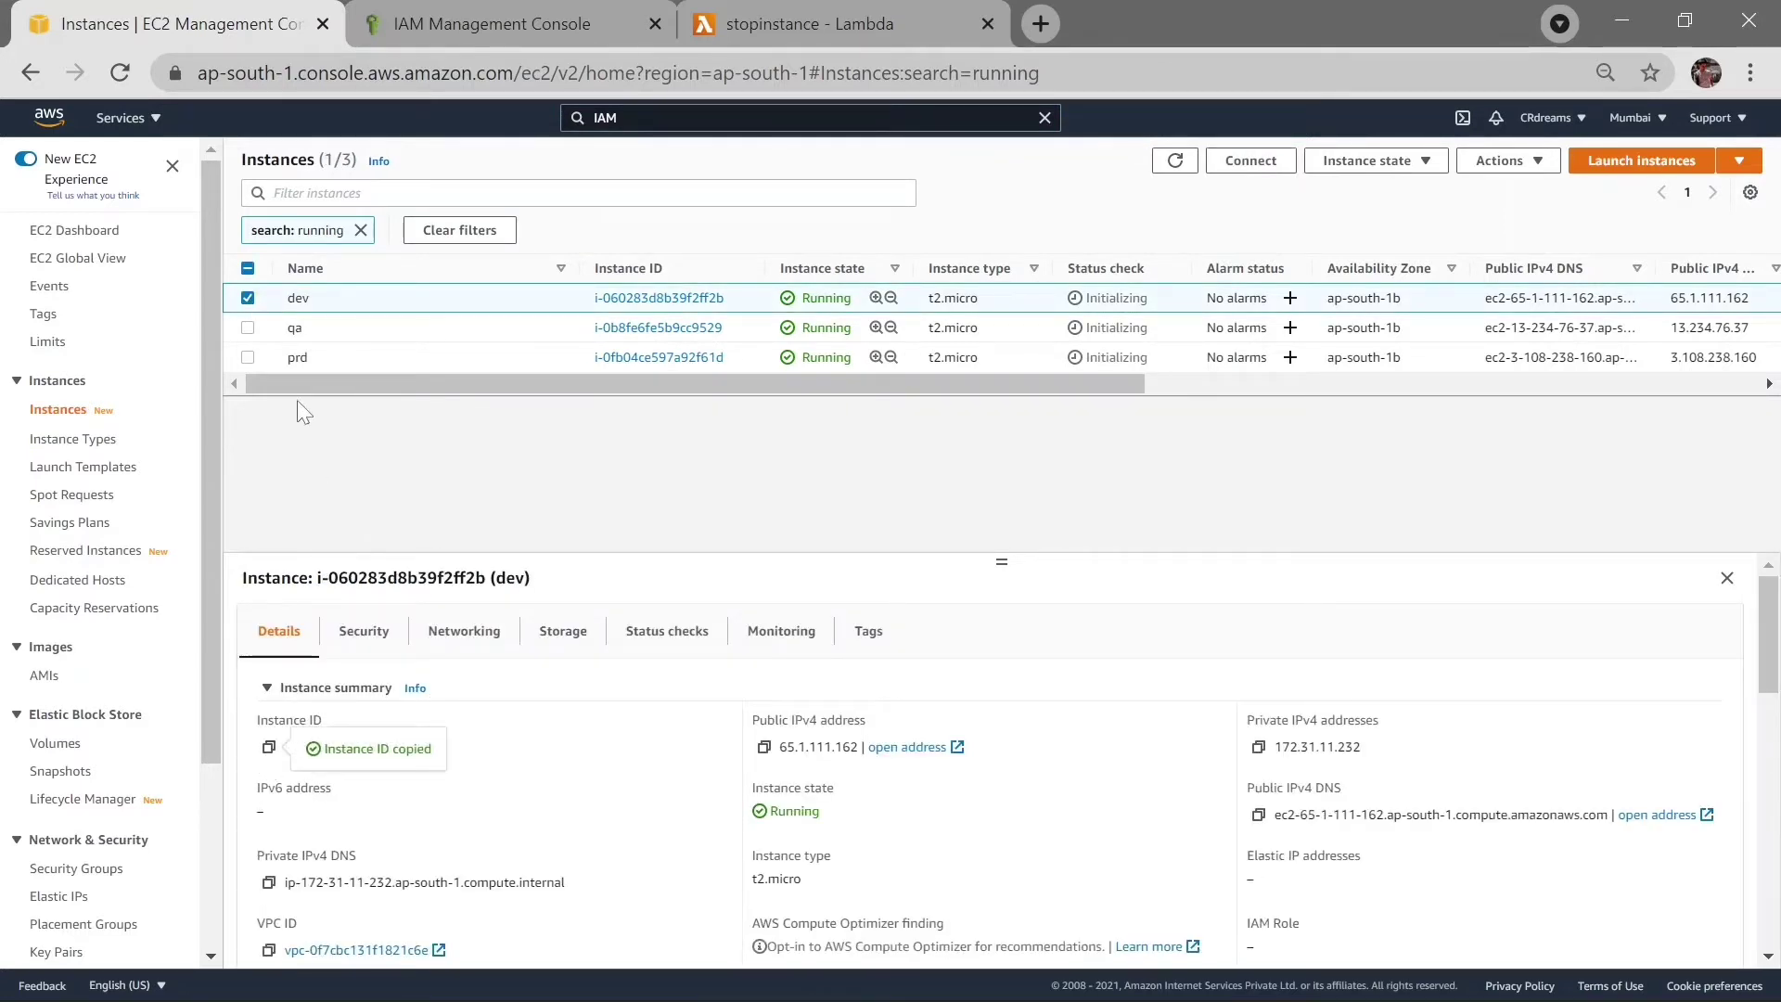
click(248, 298)
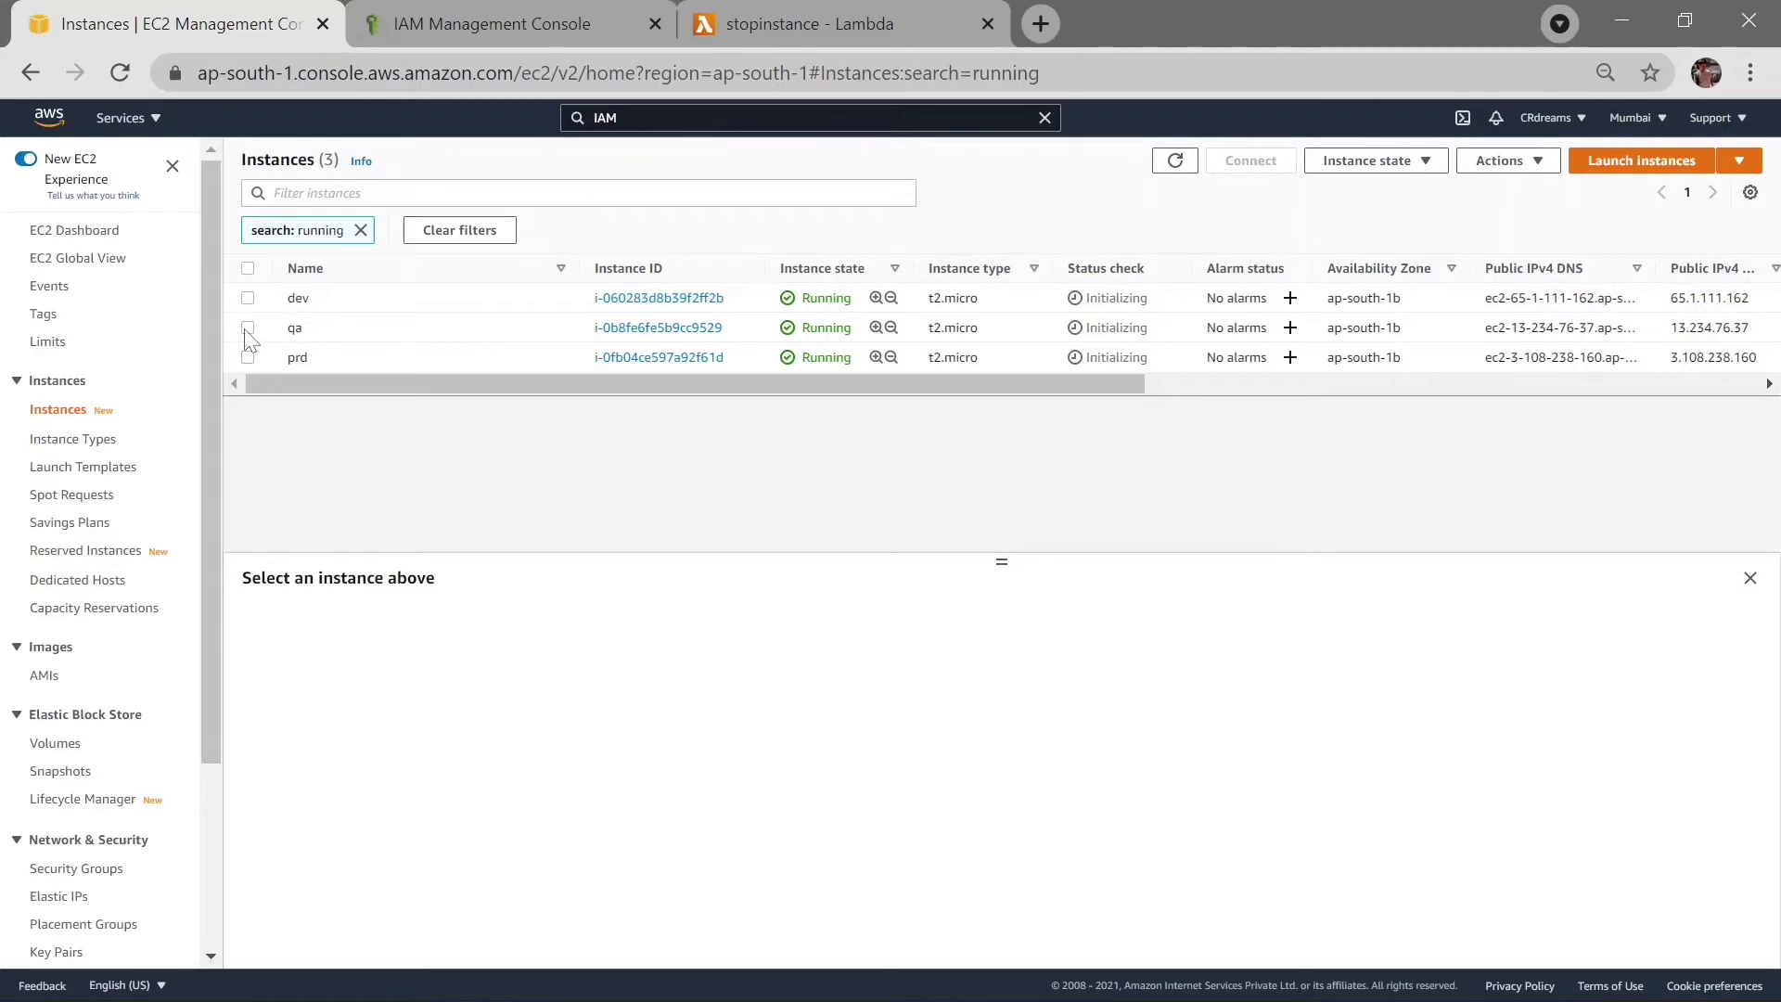
click(248, 327)
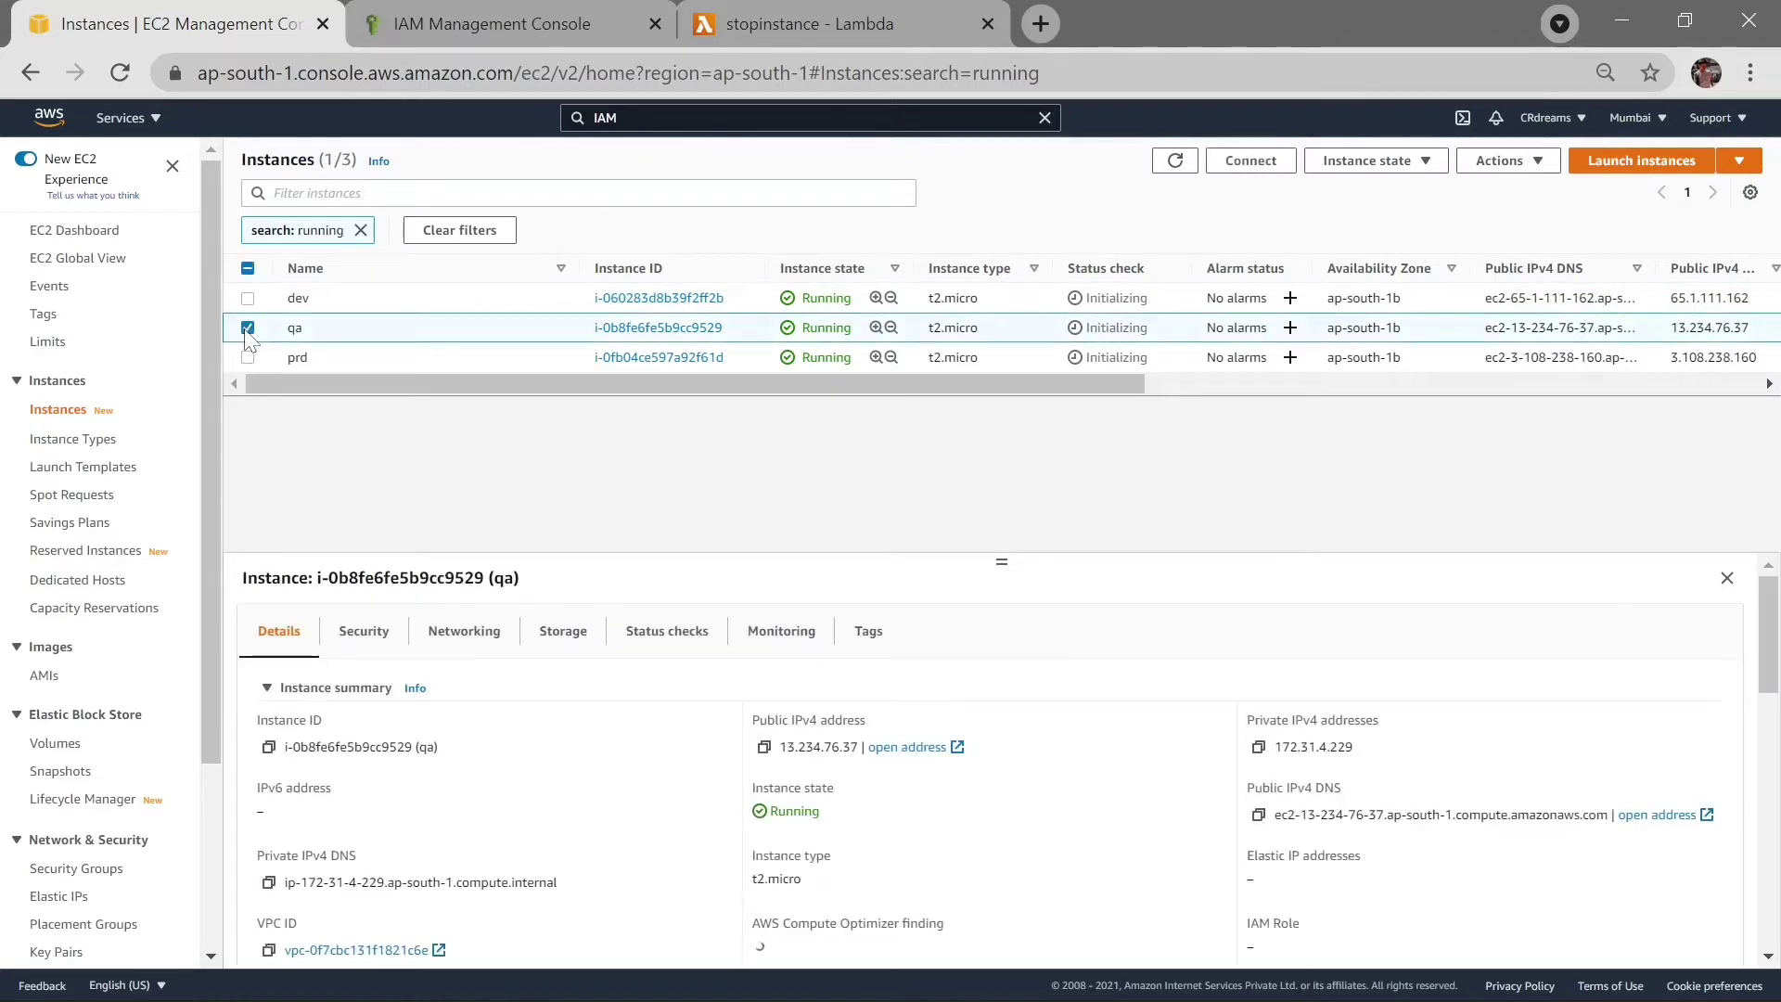
click(269, 747)
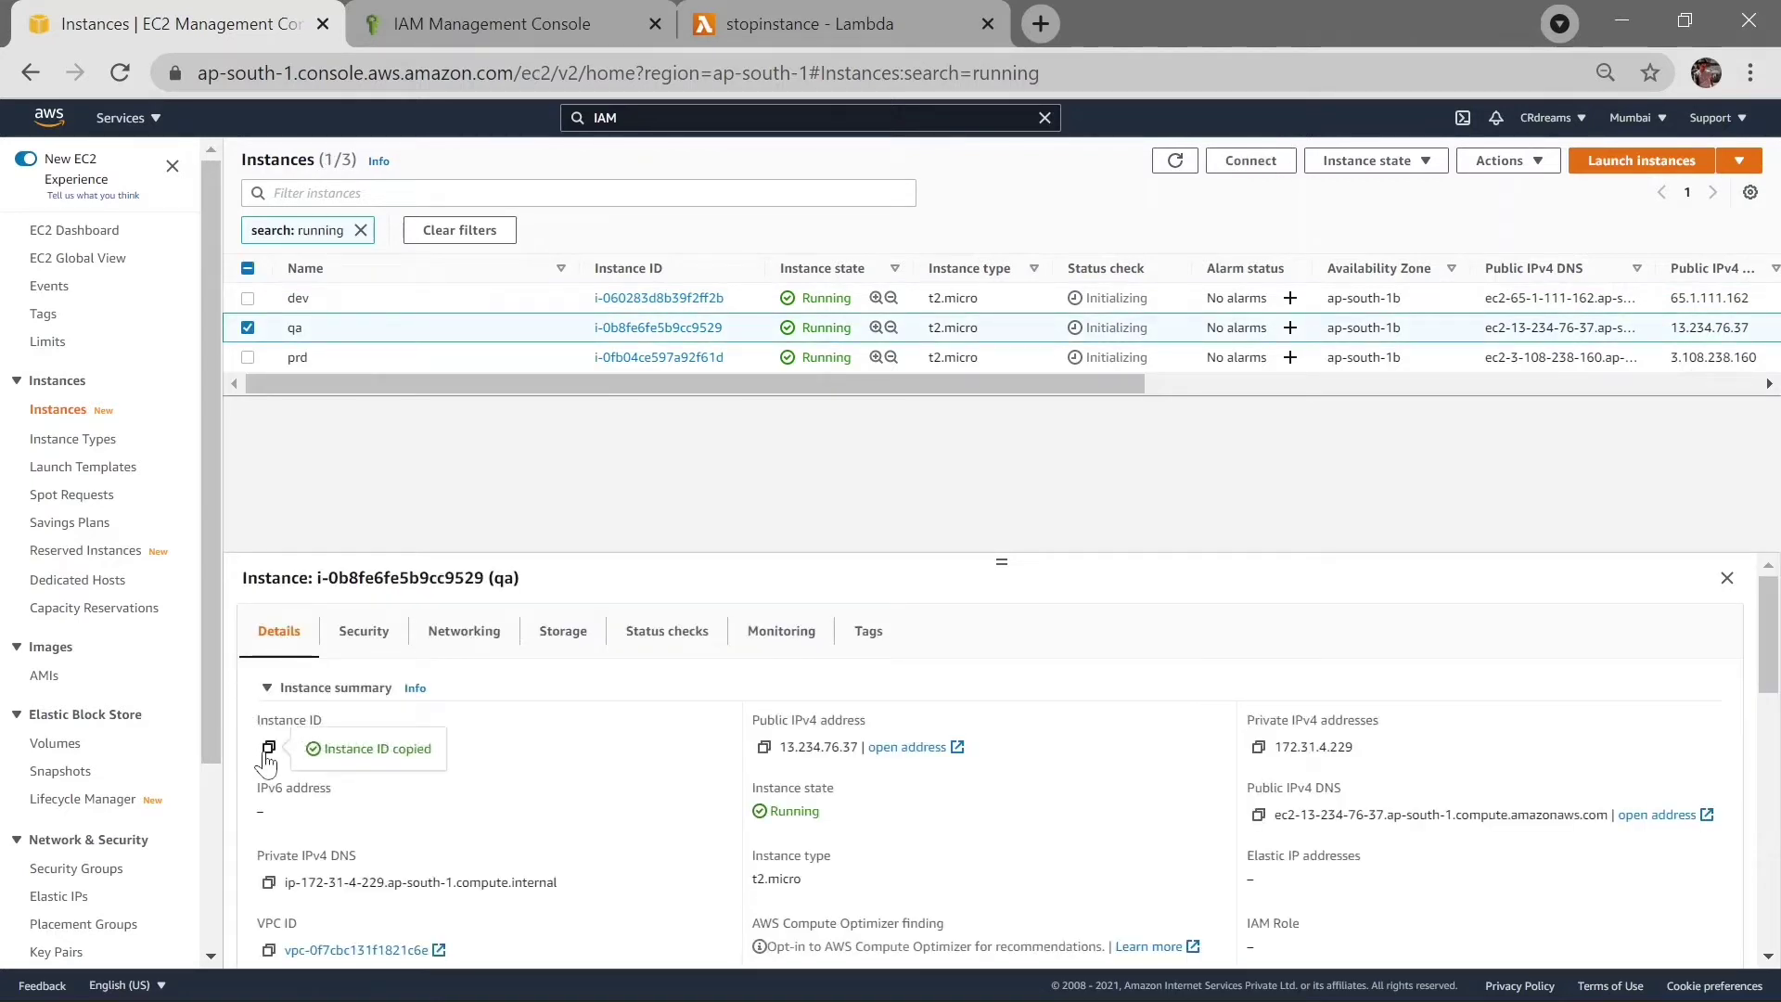
click(247, 327)
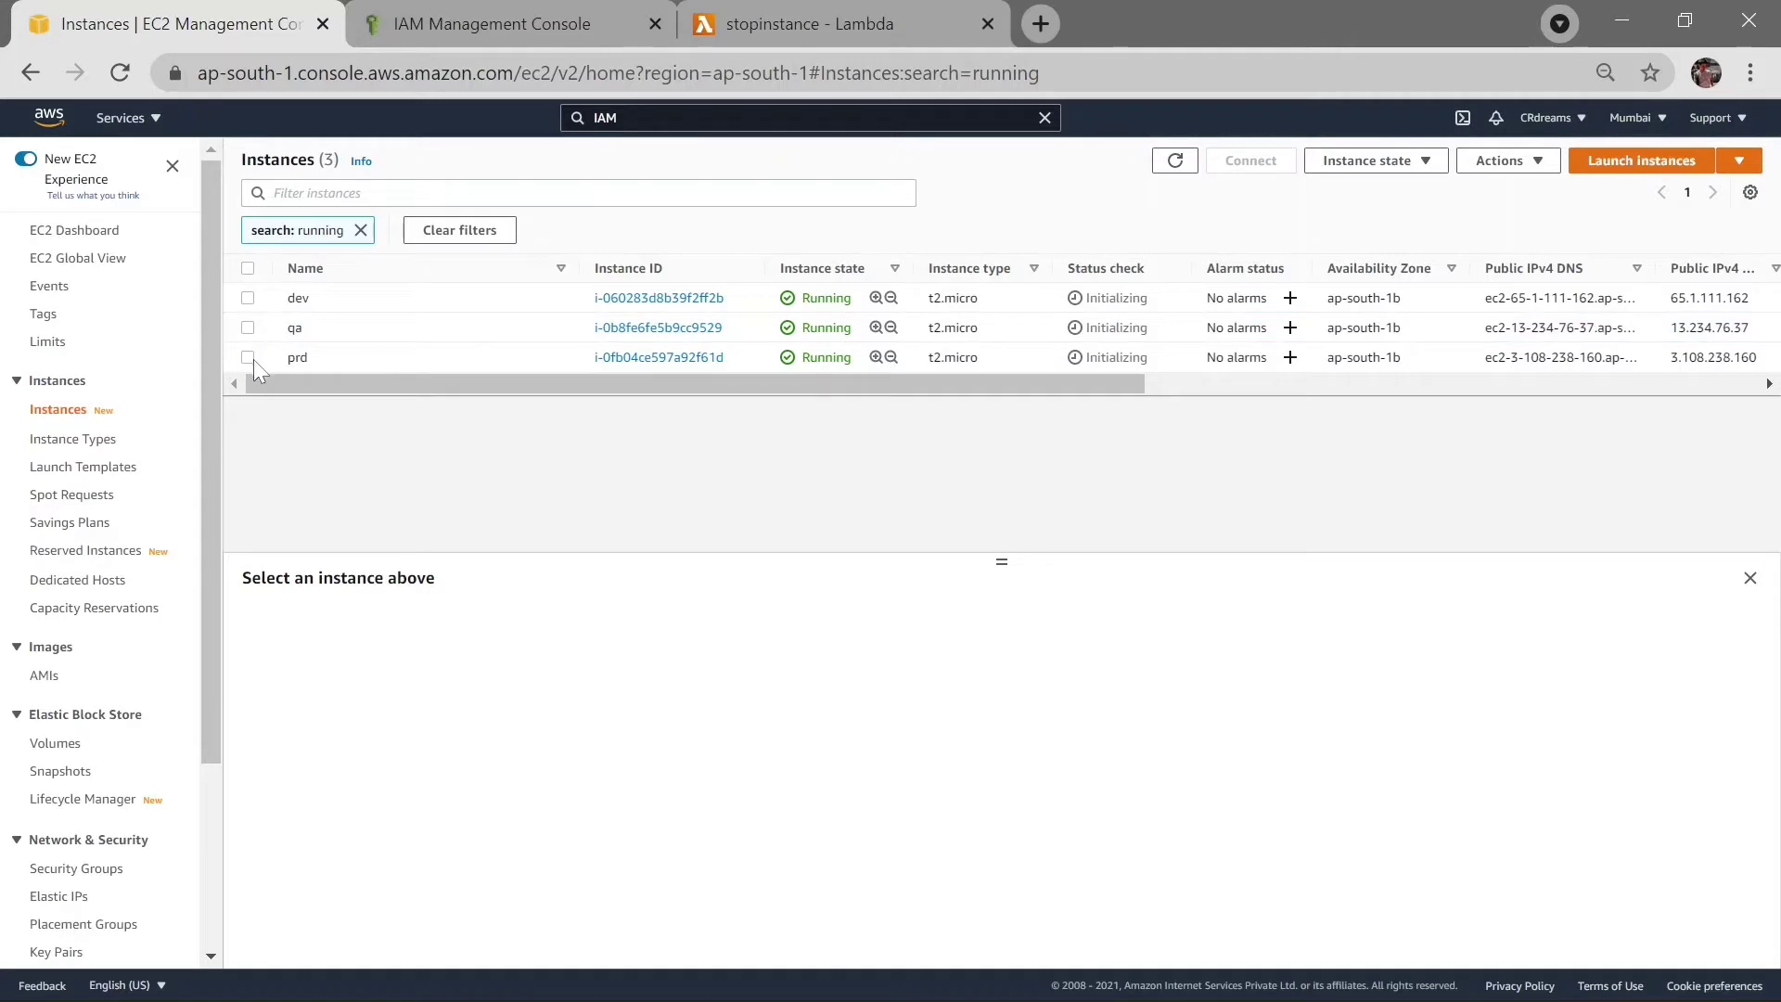
click(252, 358)
click(268, 747)
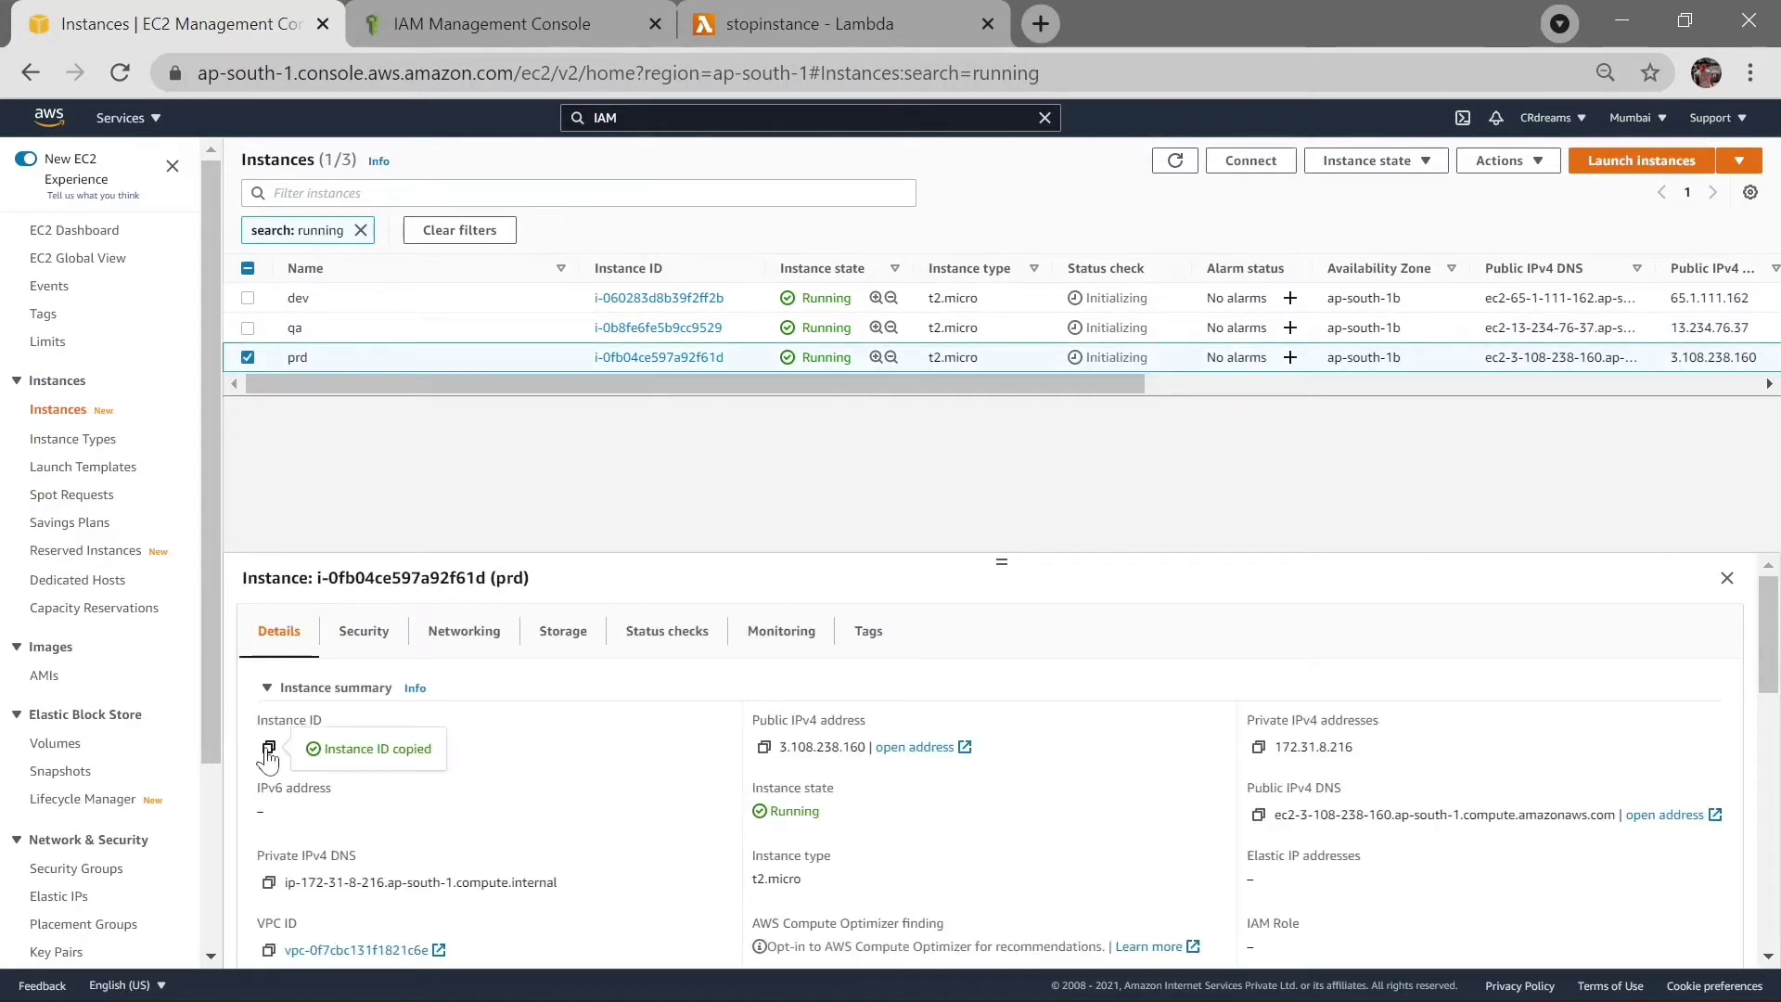
Return to the stopinstance Lambda code and replace the sample ID in the instances list with the prd instance ID i-0fb04ce597a92f61d.
click(789, 24)
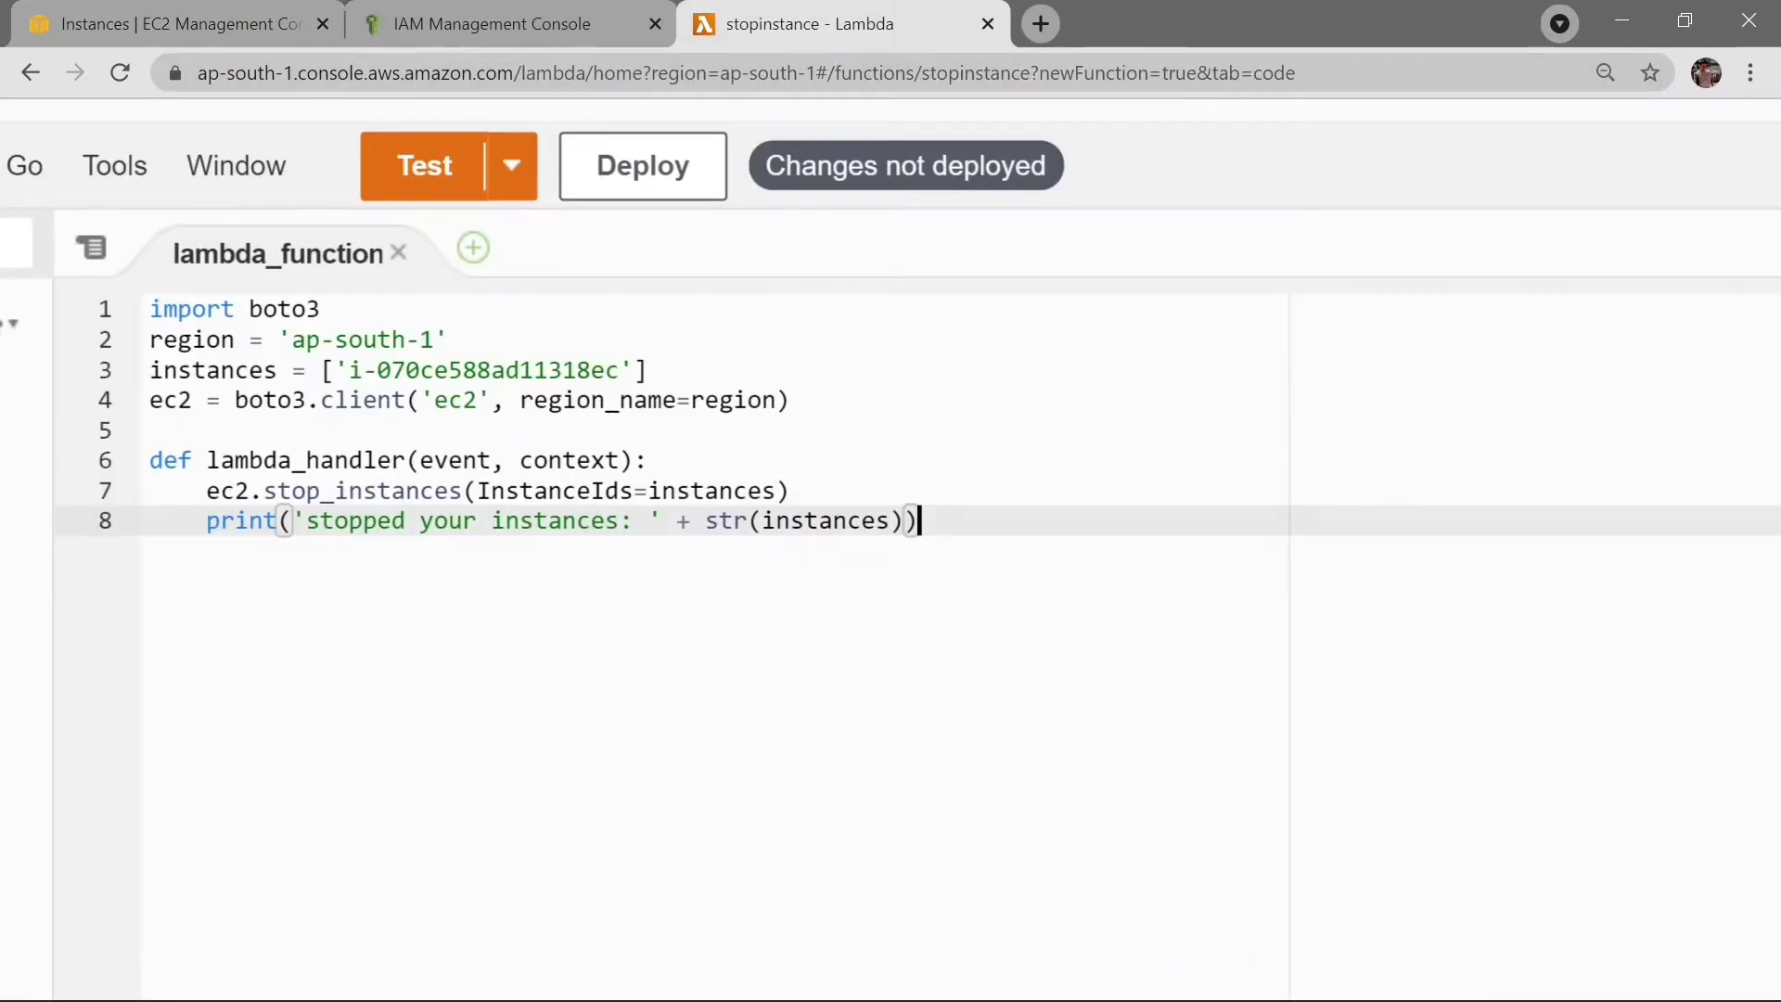
drag(619, 370, 350, 371)
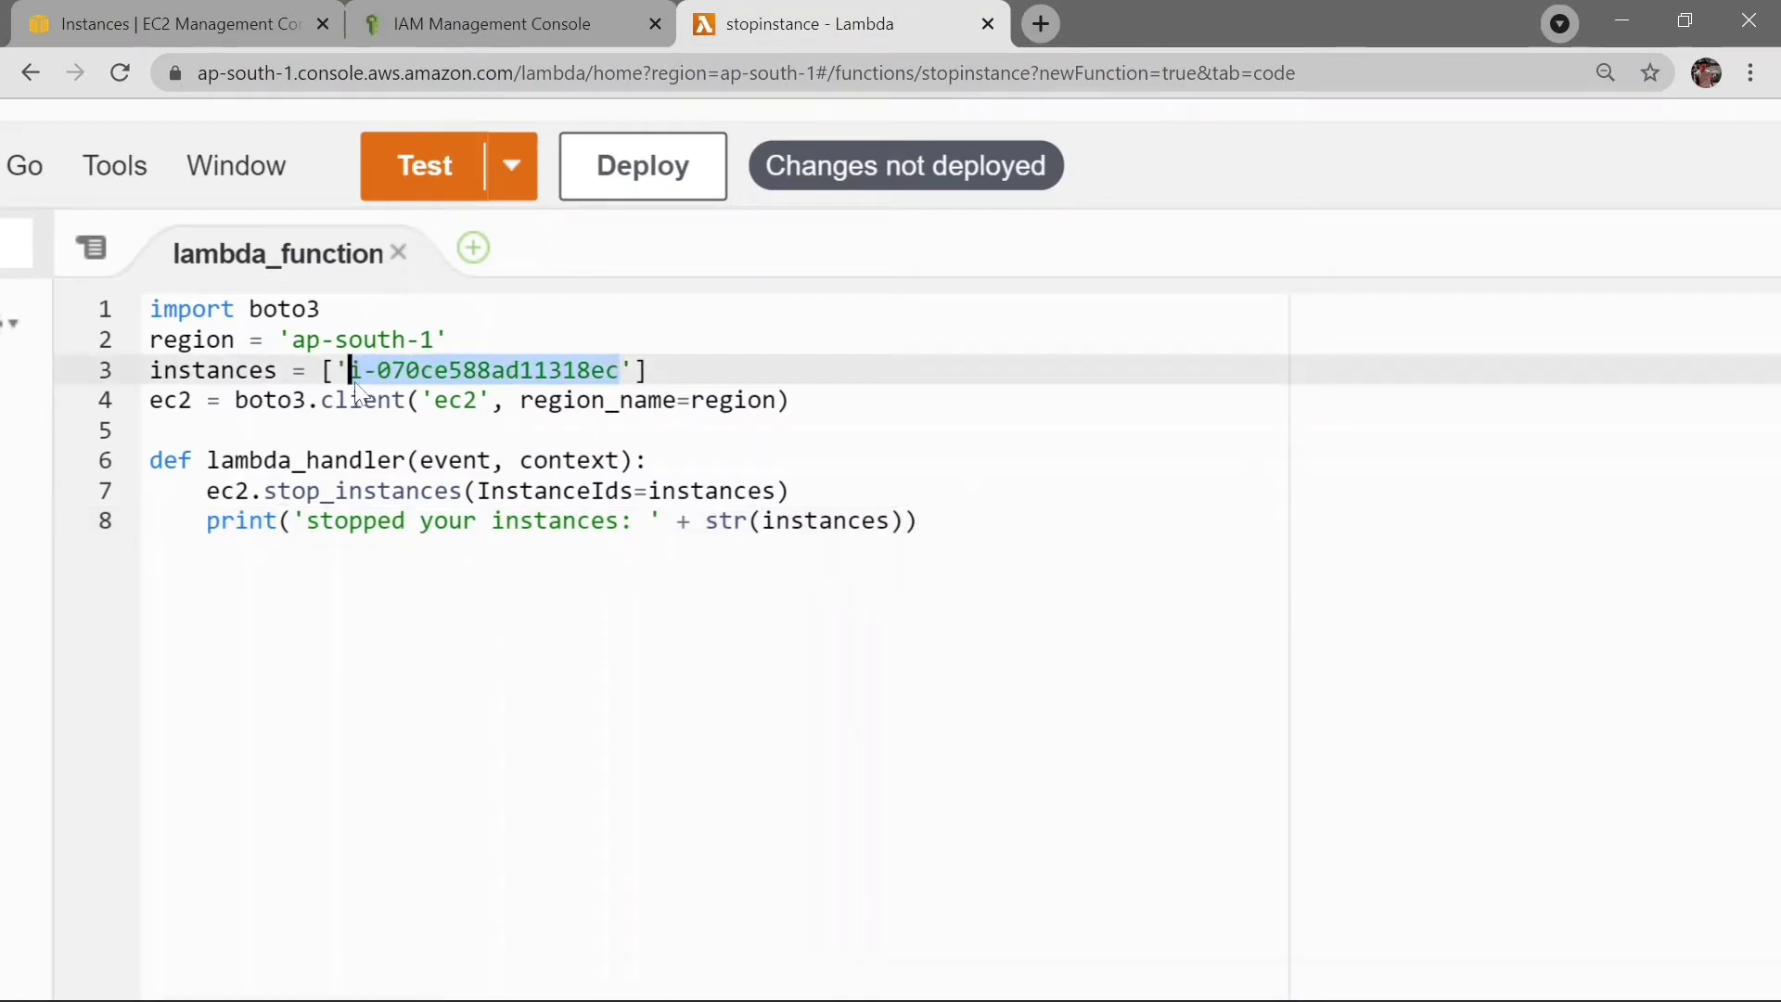
key(super+v)
key(Down)
key(Down)
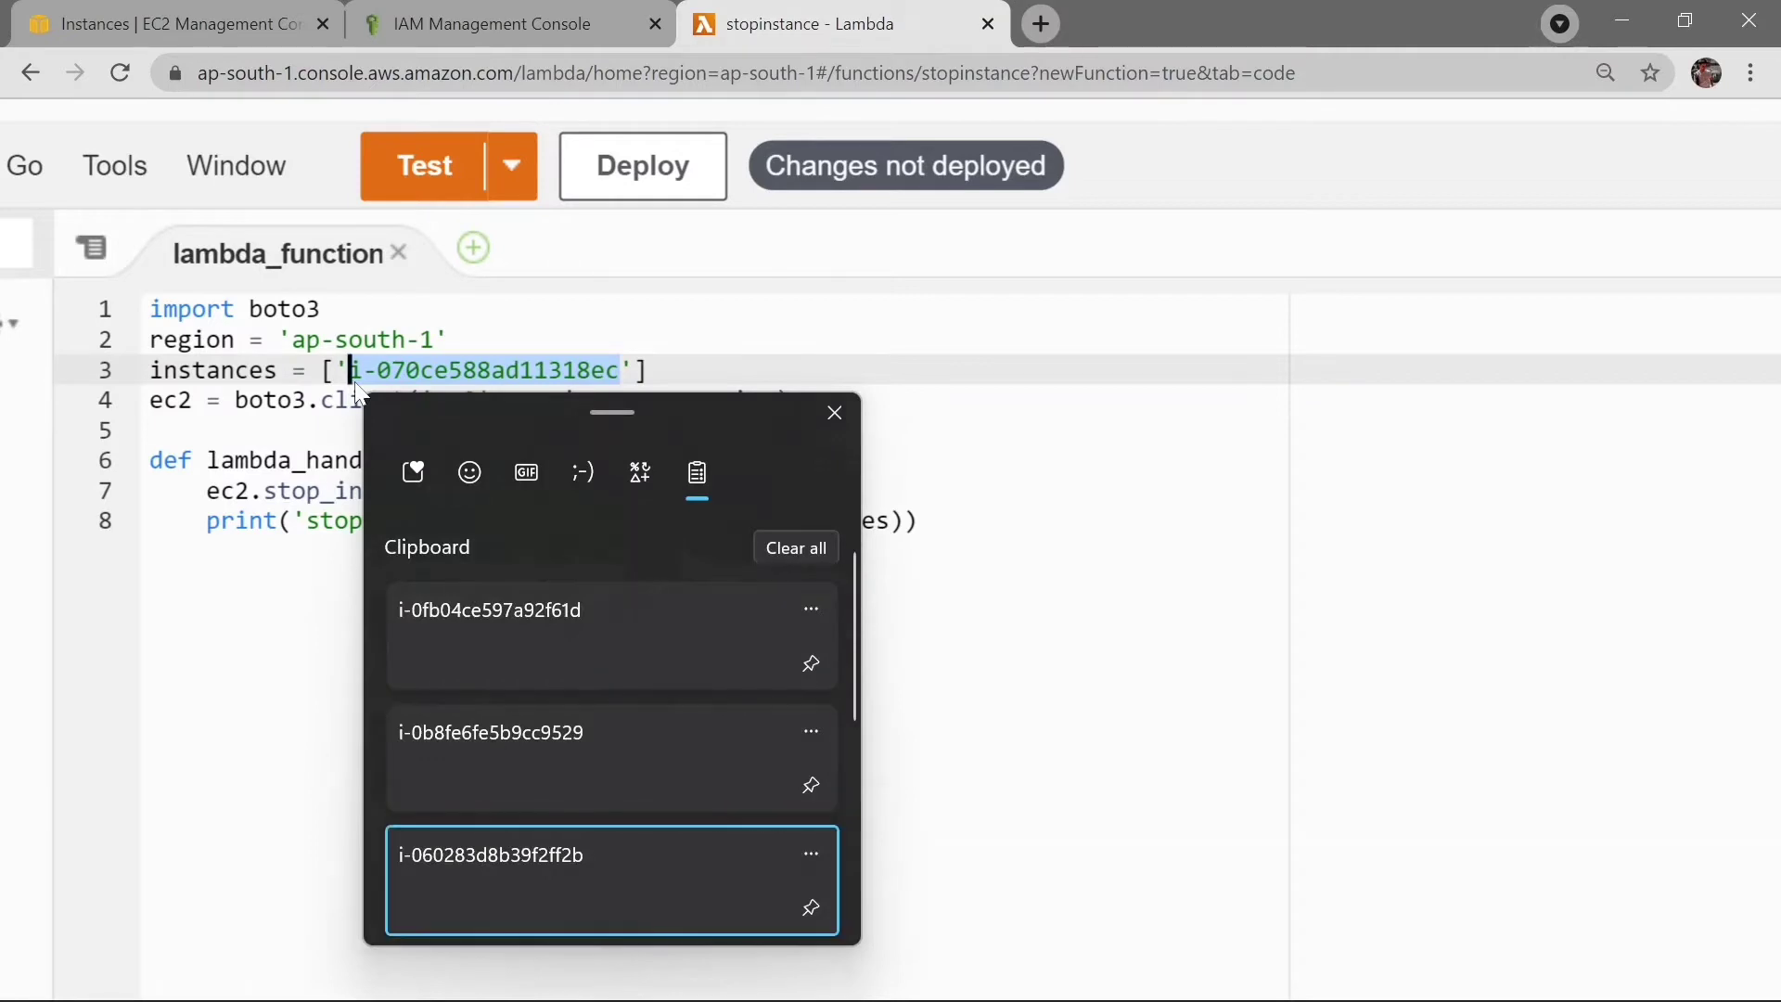
key(Up)
key(Up)
key(Return)
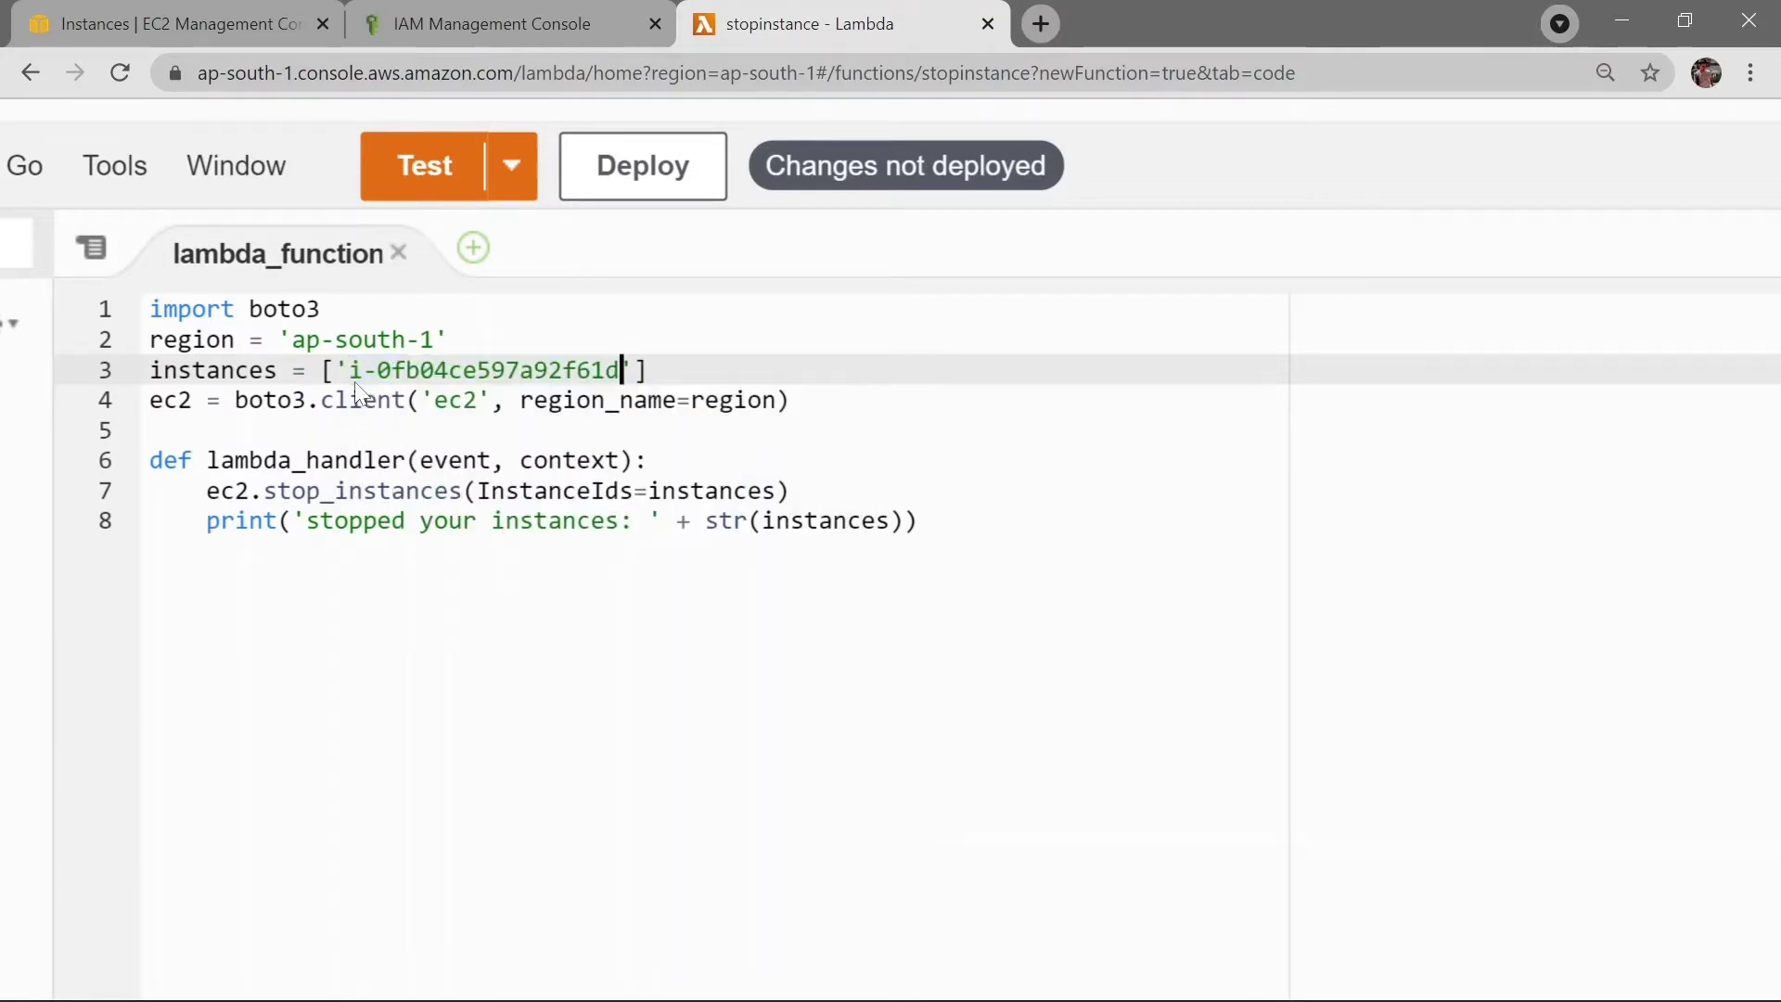
Add the qa instance ID i-0b8fe6fe5b9cc9529 as a second quoted entry in the instances list.
key(Right)
text(.)
key(BackSpace)
text(,)
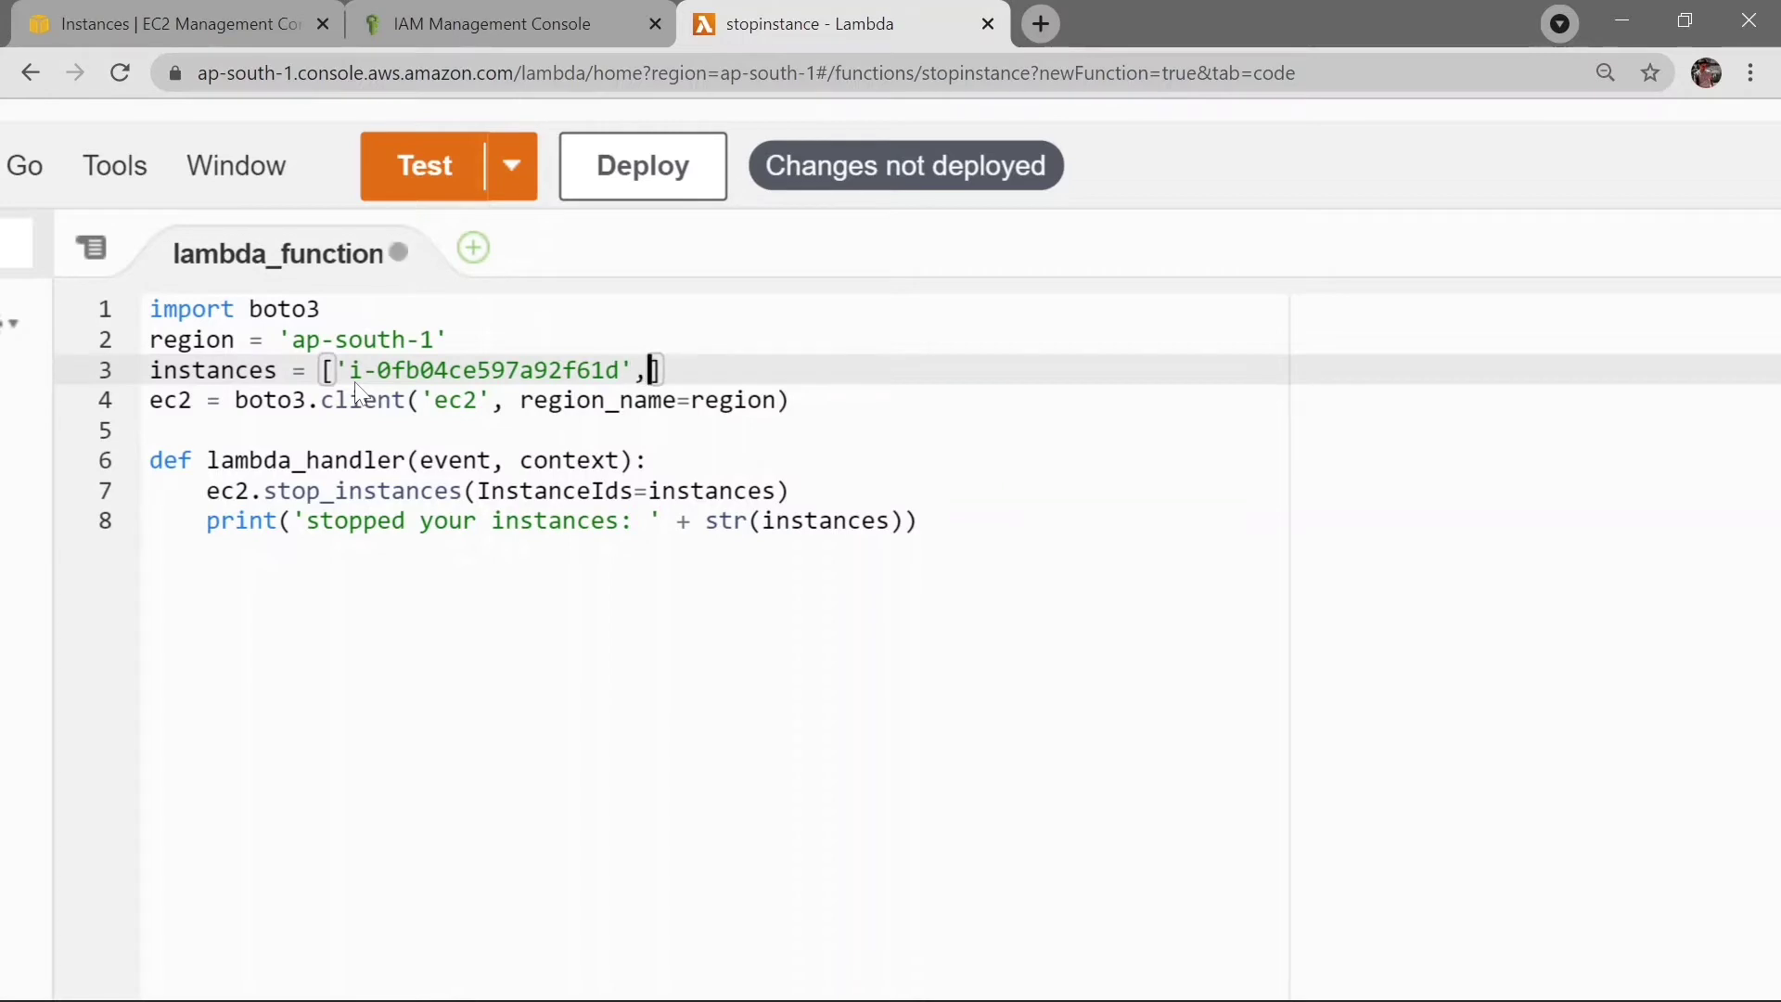
text(')
key(super+v)
key(Down)
key(Return)
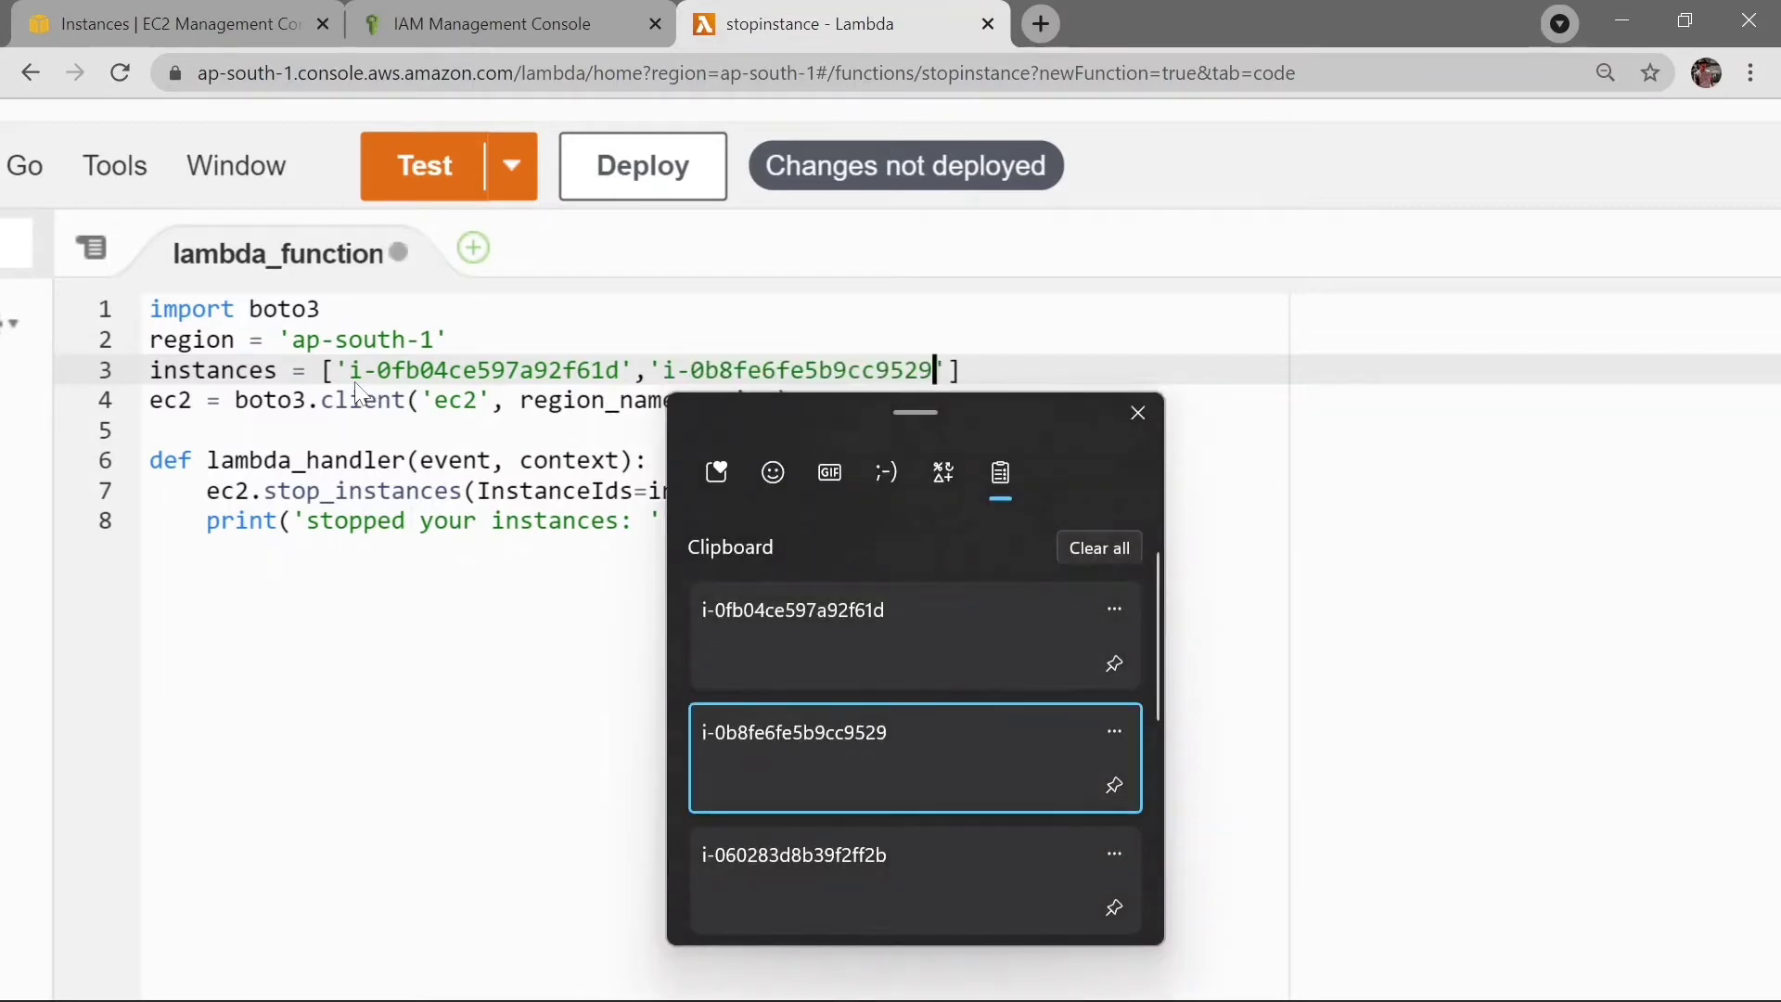
Add a third quoted entry, i-0fb04ce597a92f61d from the clipboard history, to the instances list.
key(Right)
text(,)
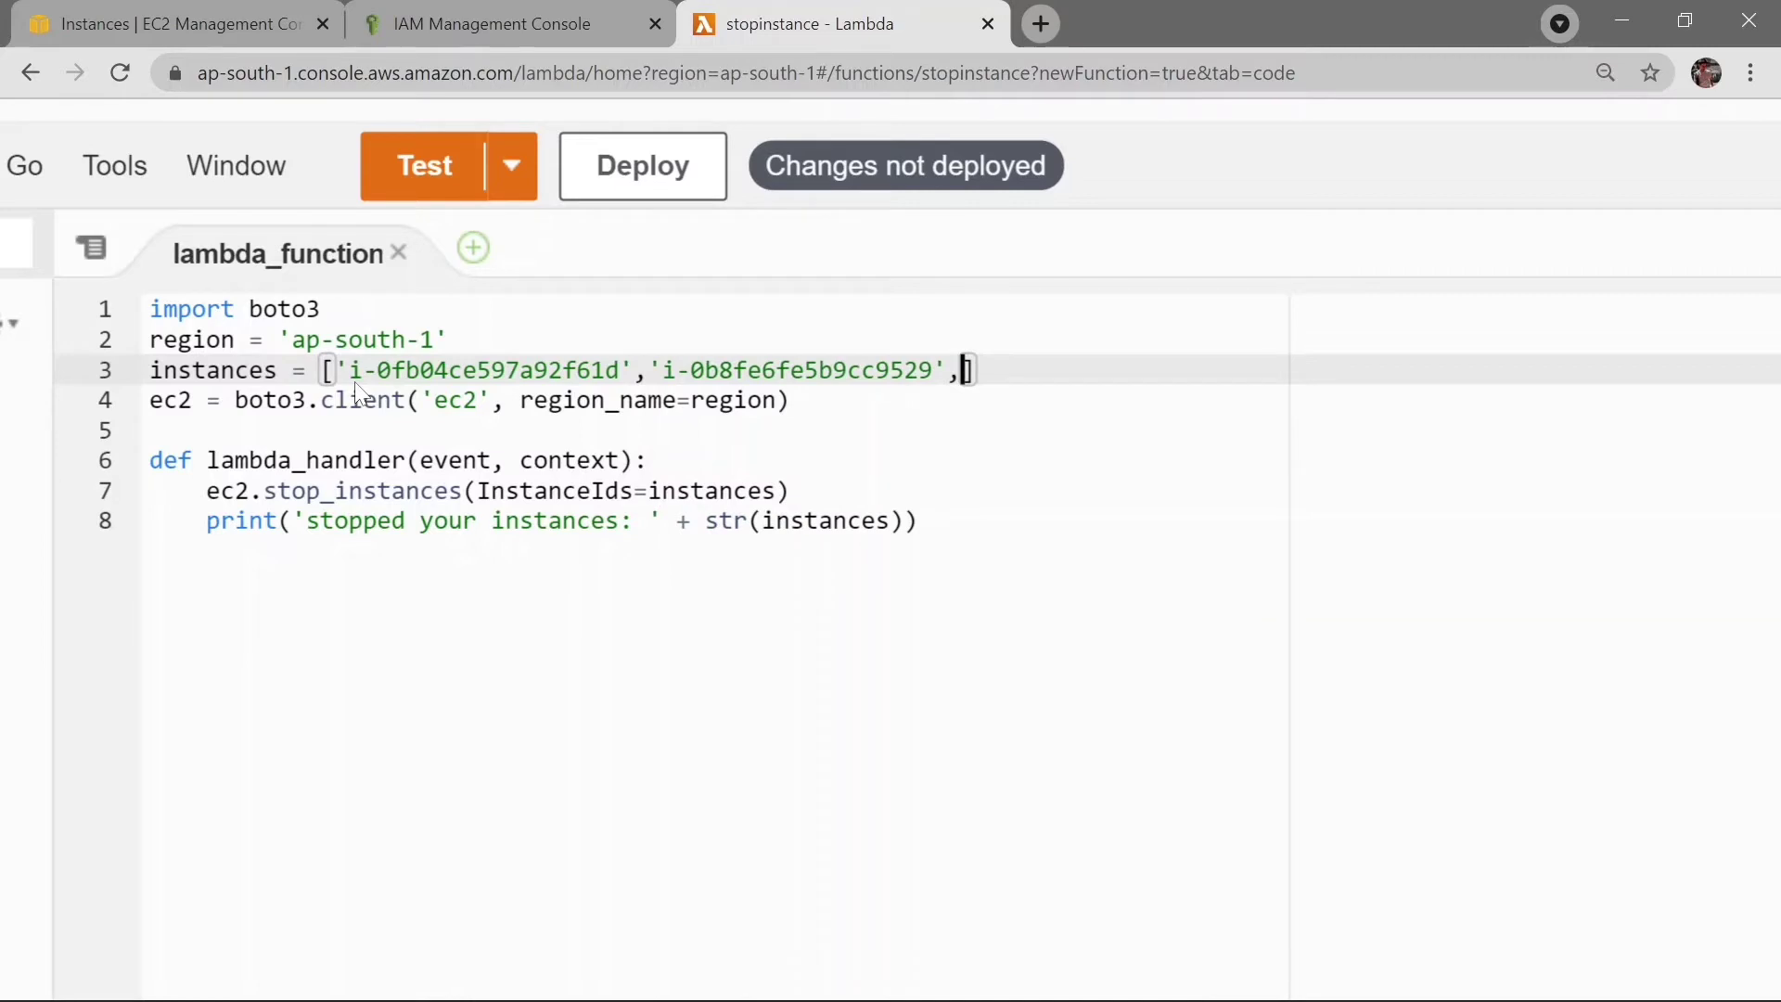
text(')
key(super+v)
key(Return)
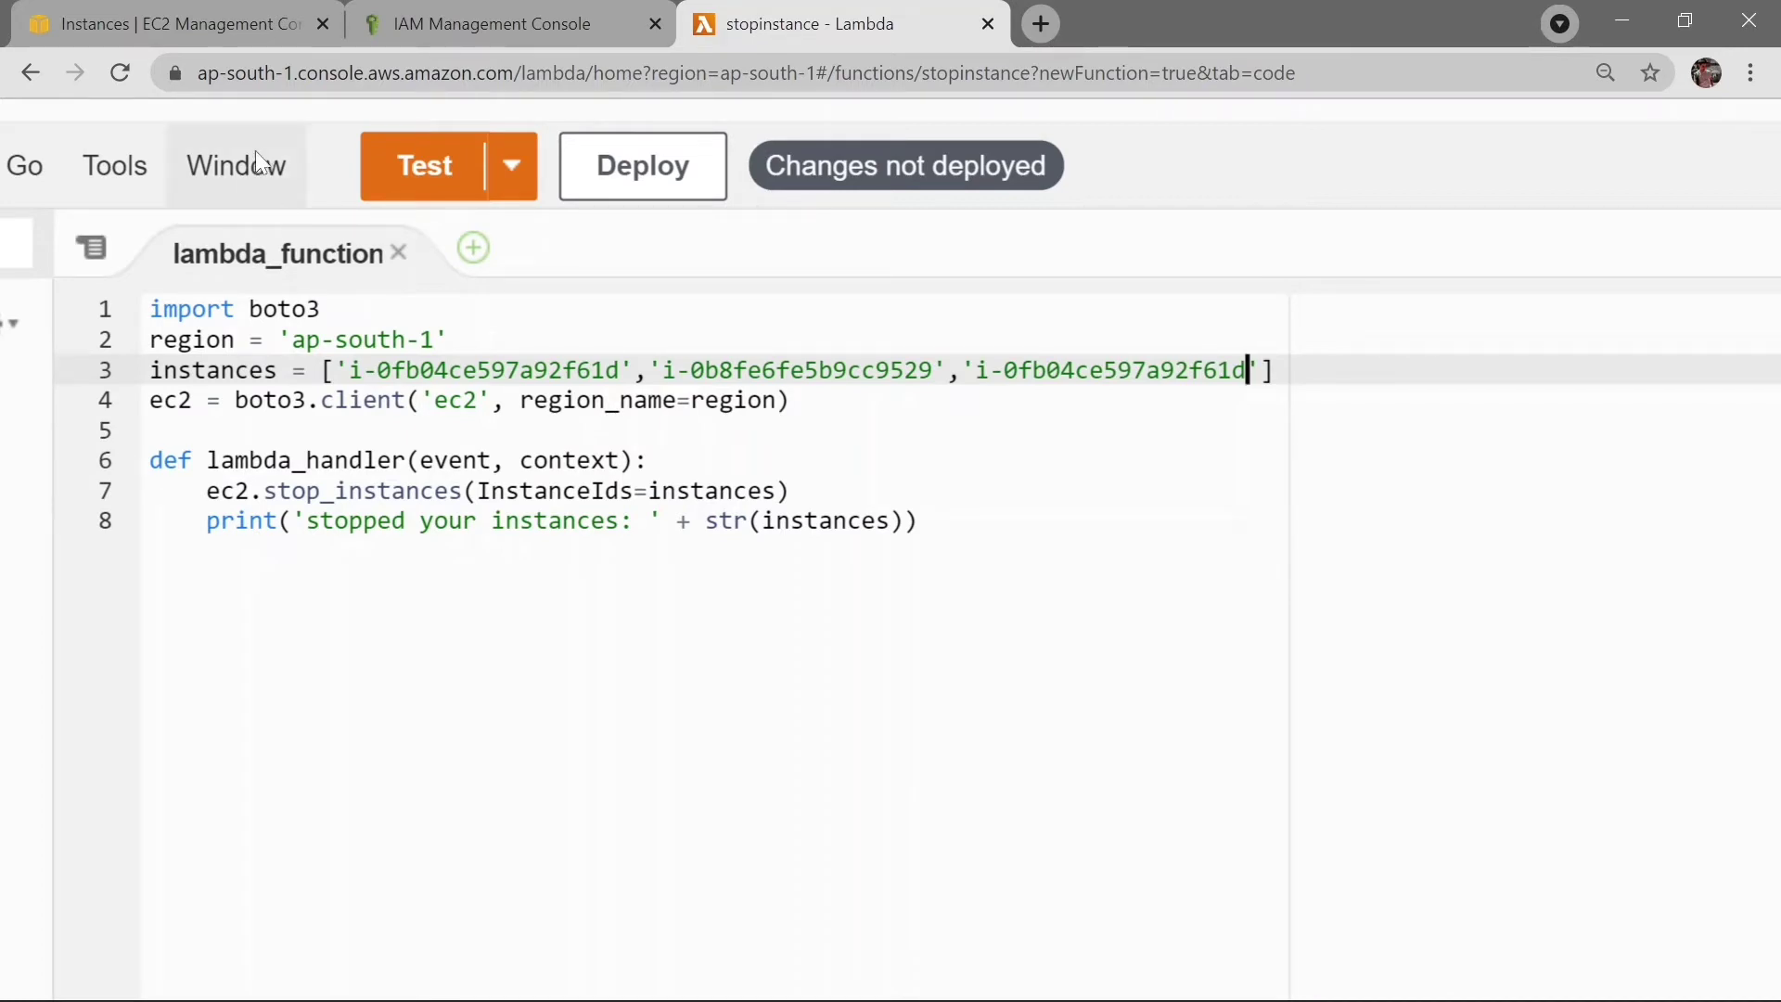
Glance at the EC2 instances list, then deploy the edited stopinstance function code.
click(211, 34)
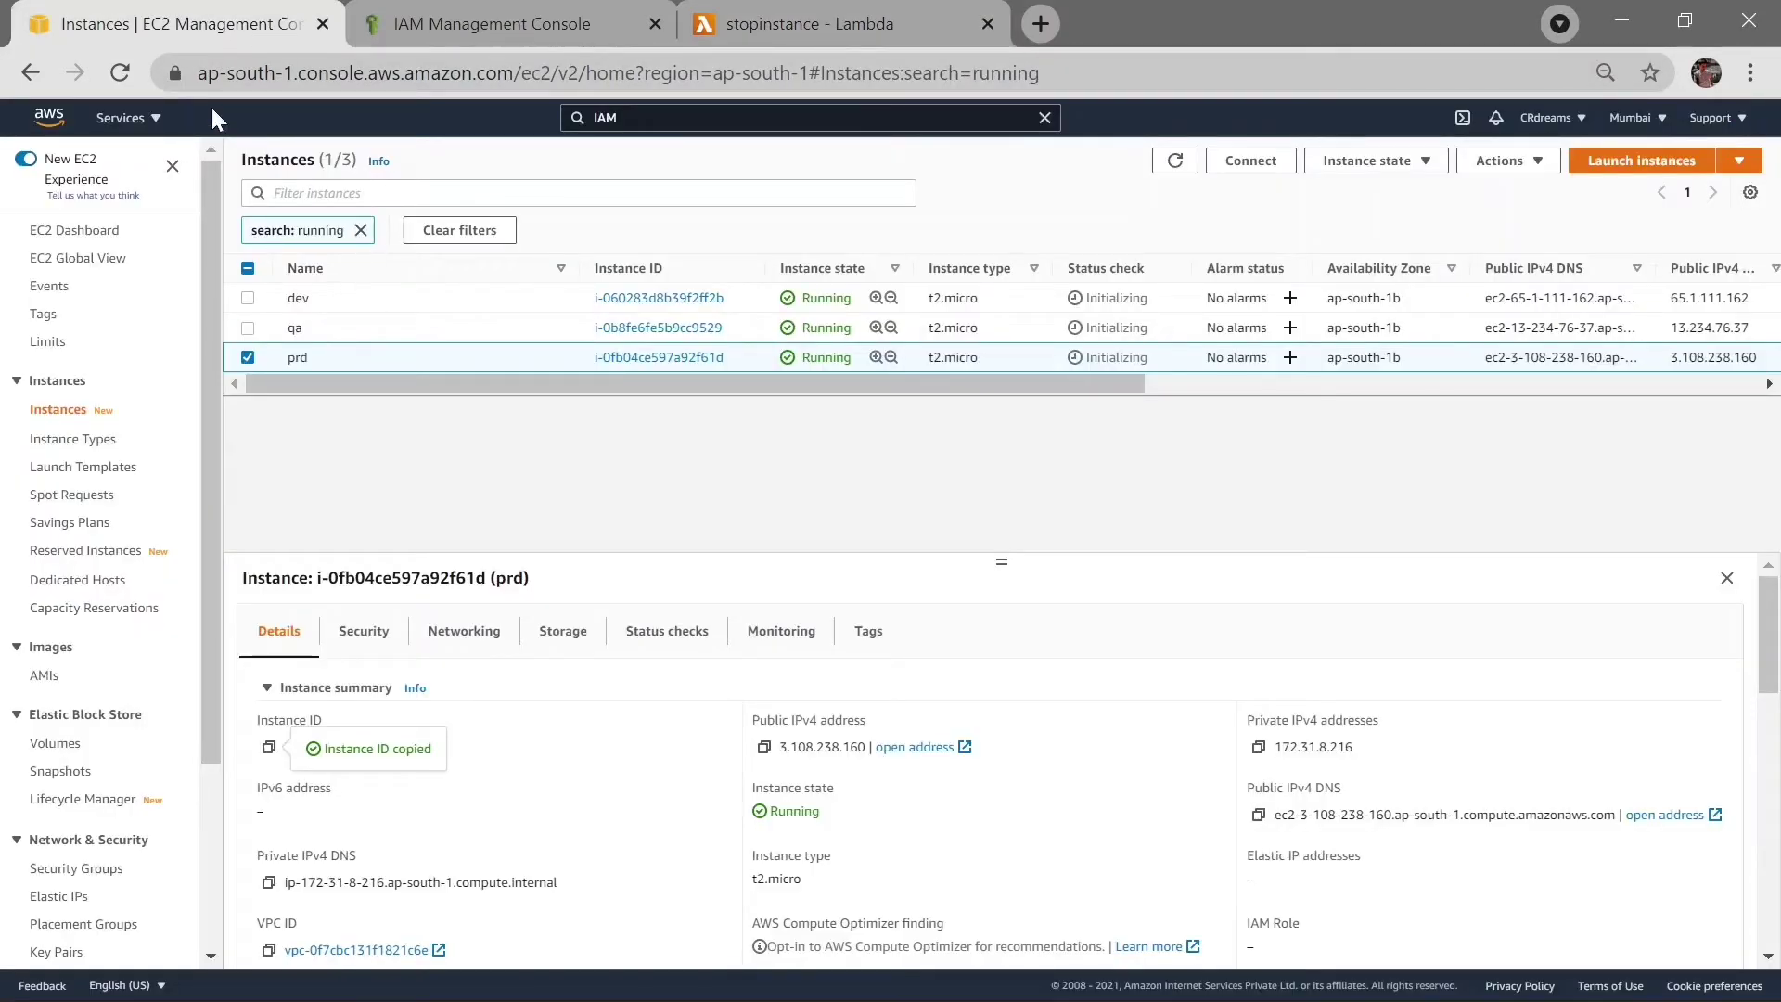
click(837, 13)
key(ctrl+0)
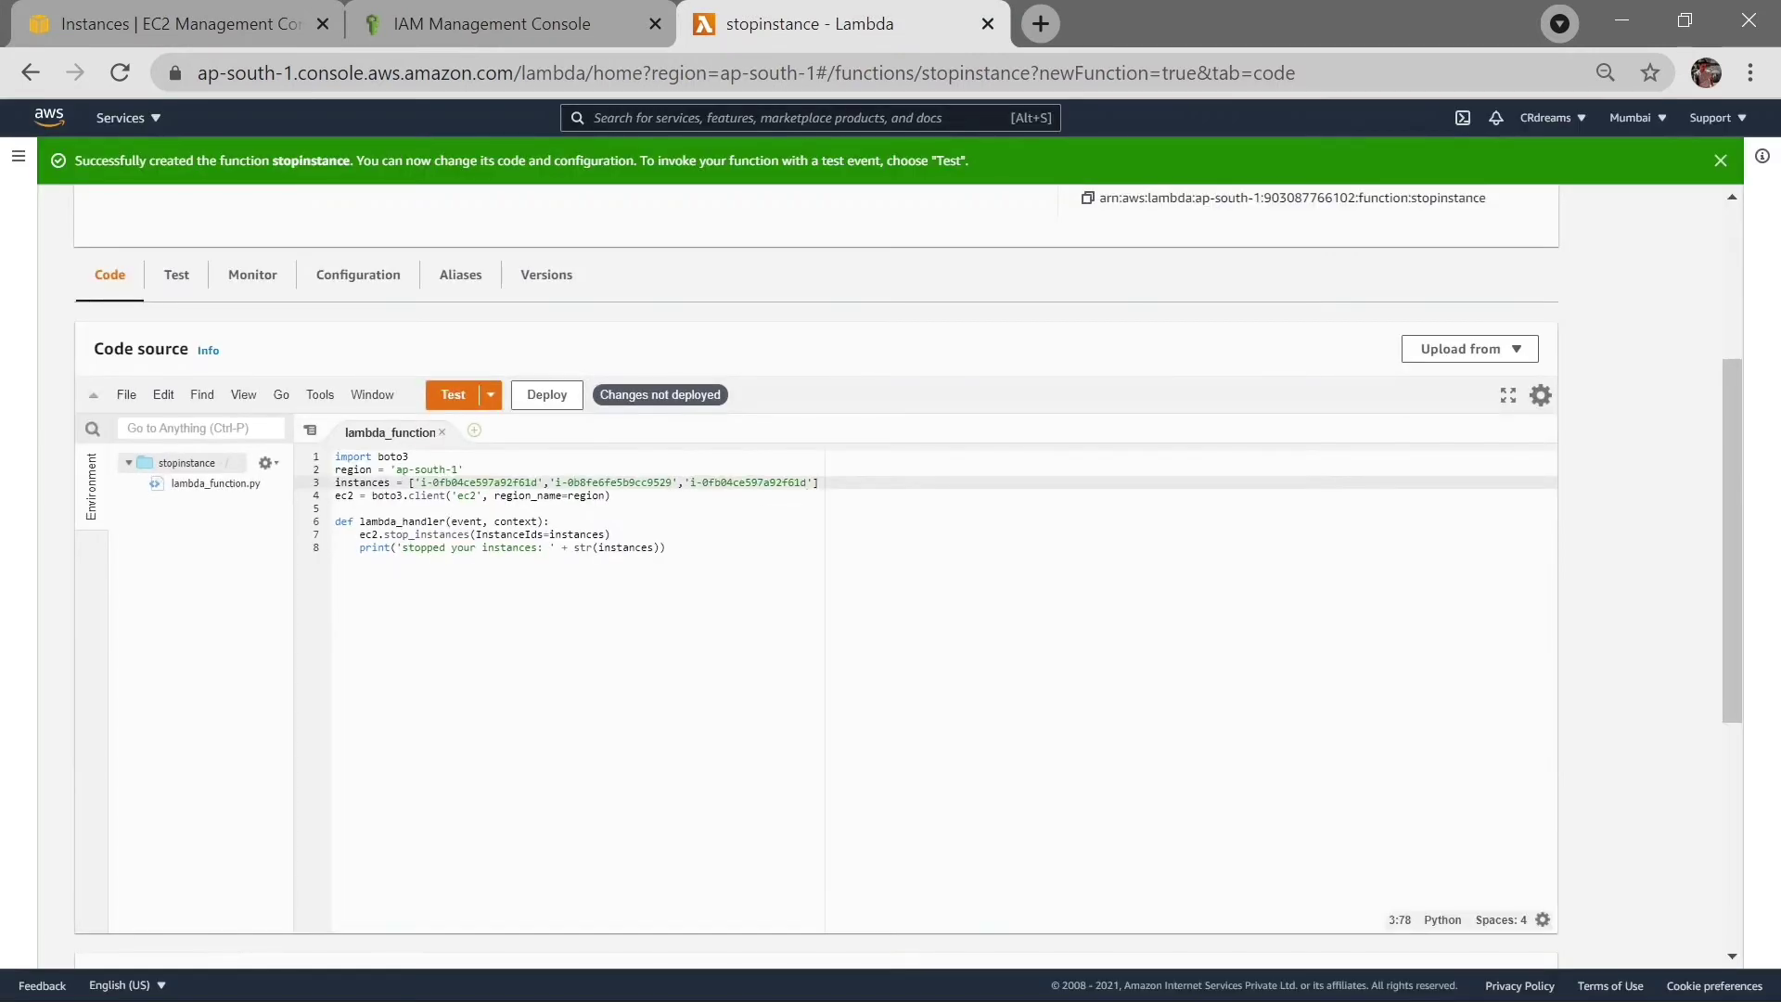
click(547, 396)
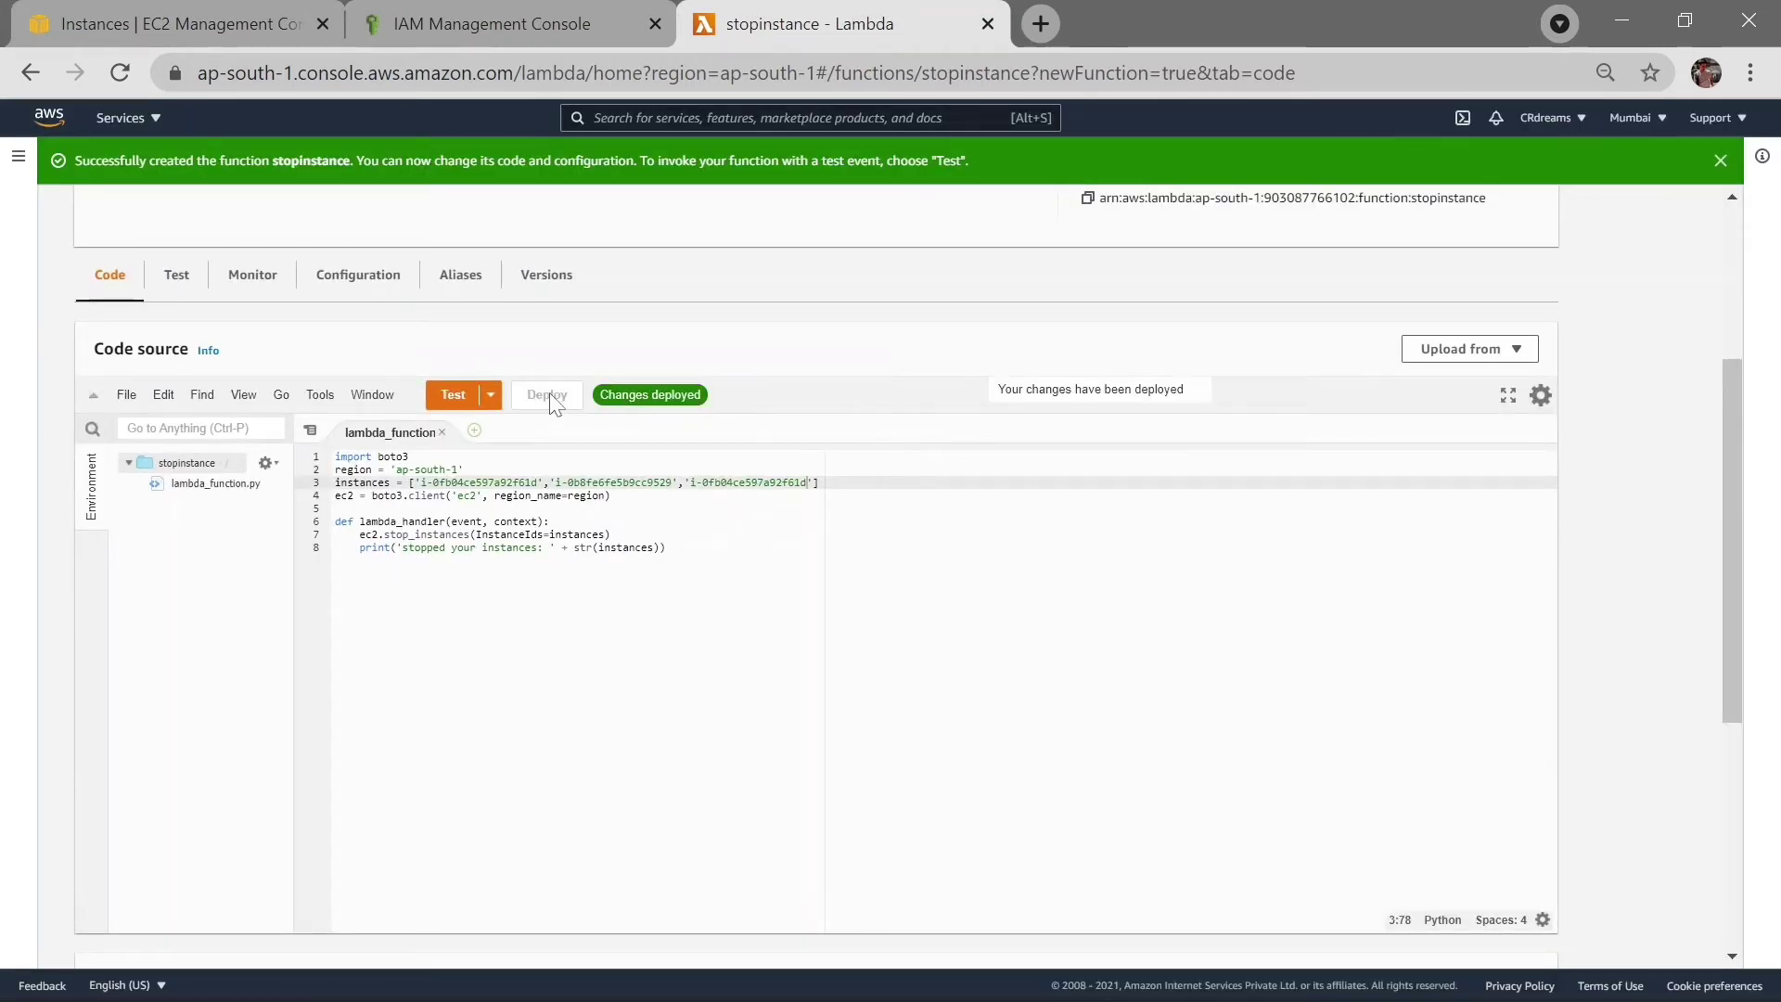
Create a test event named stop from the hello-world template and run the stopinstance function with it.
click(454, 396)
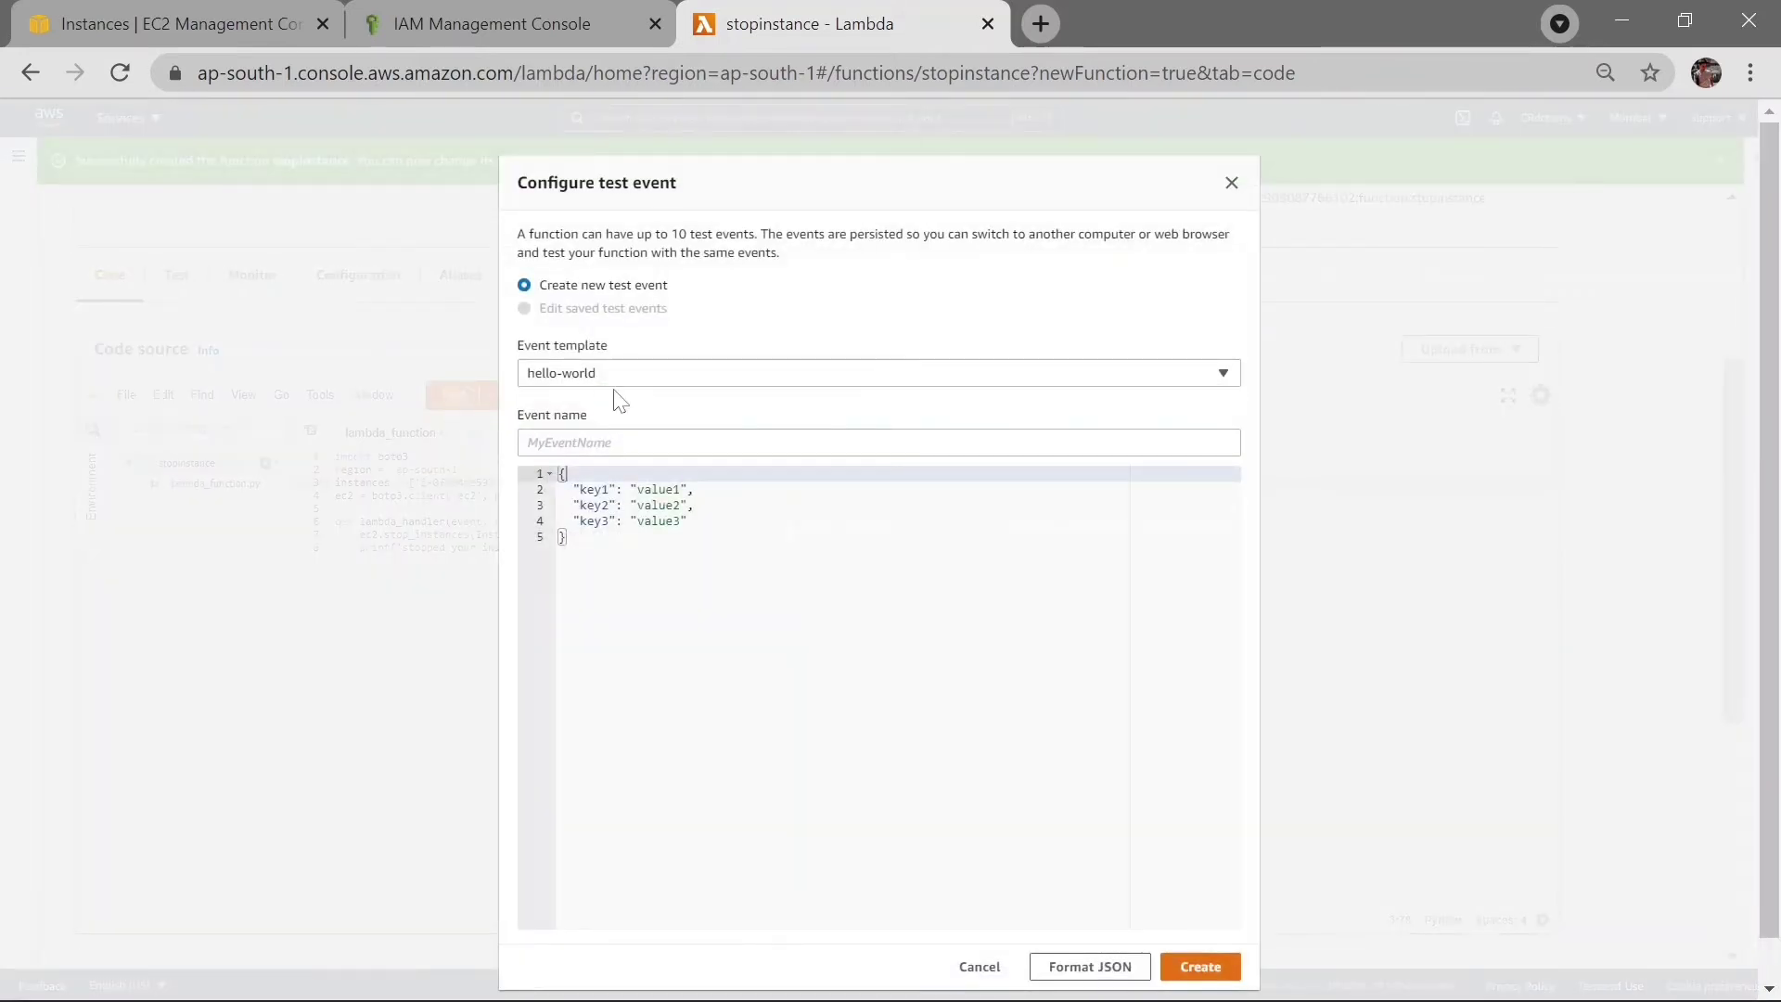
click(650, 442)
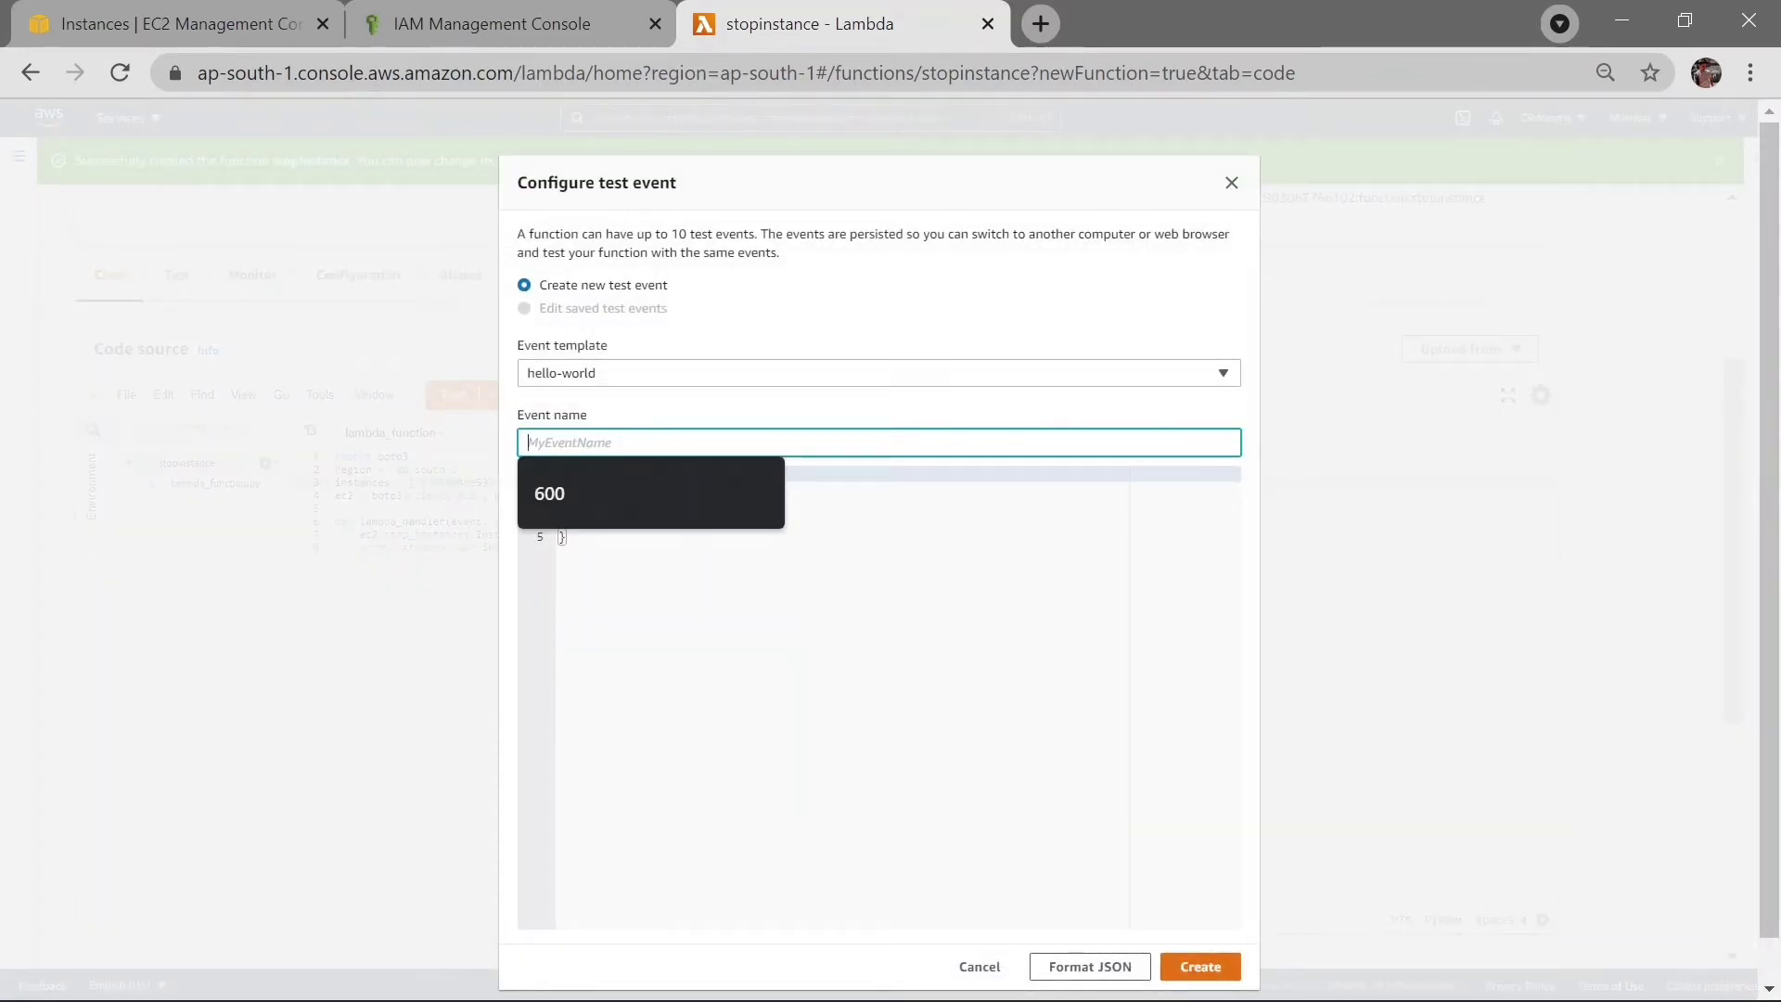
text(stop)
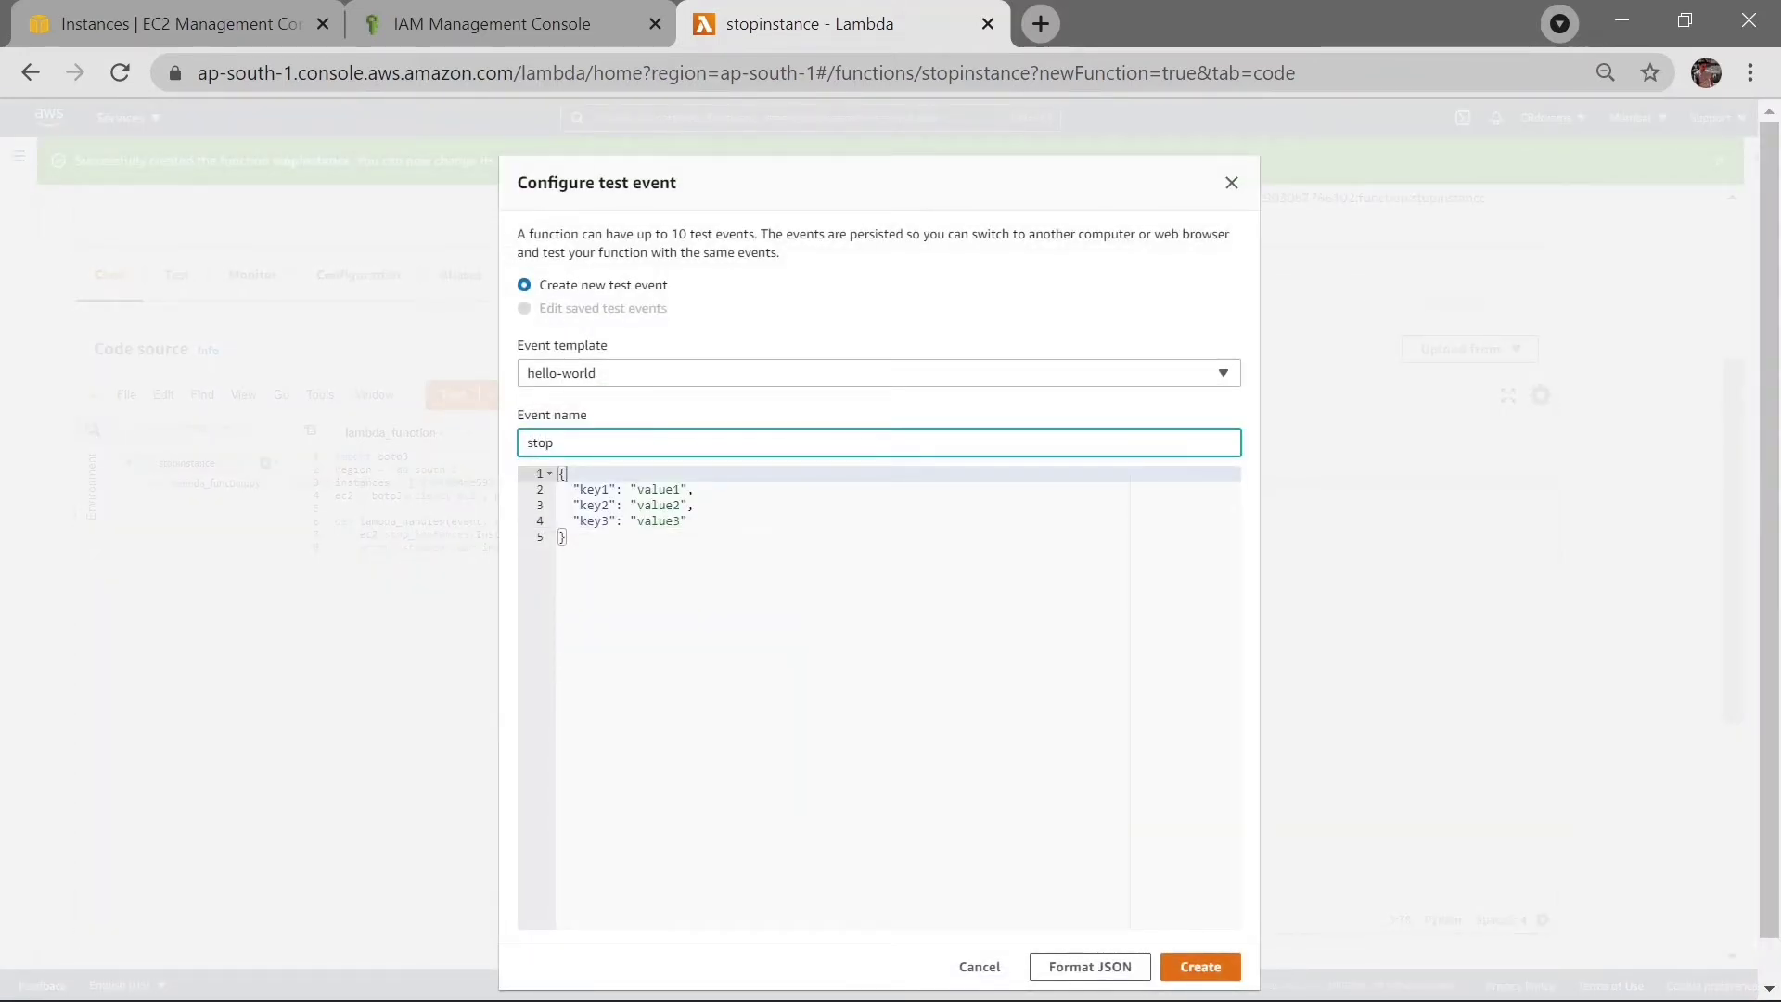
click(1210, 967)
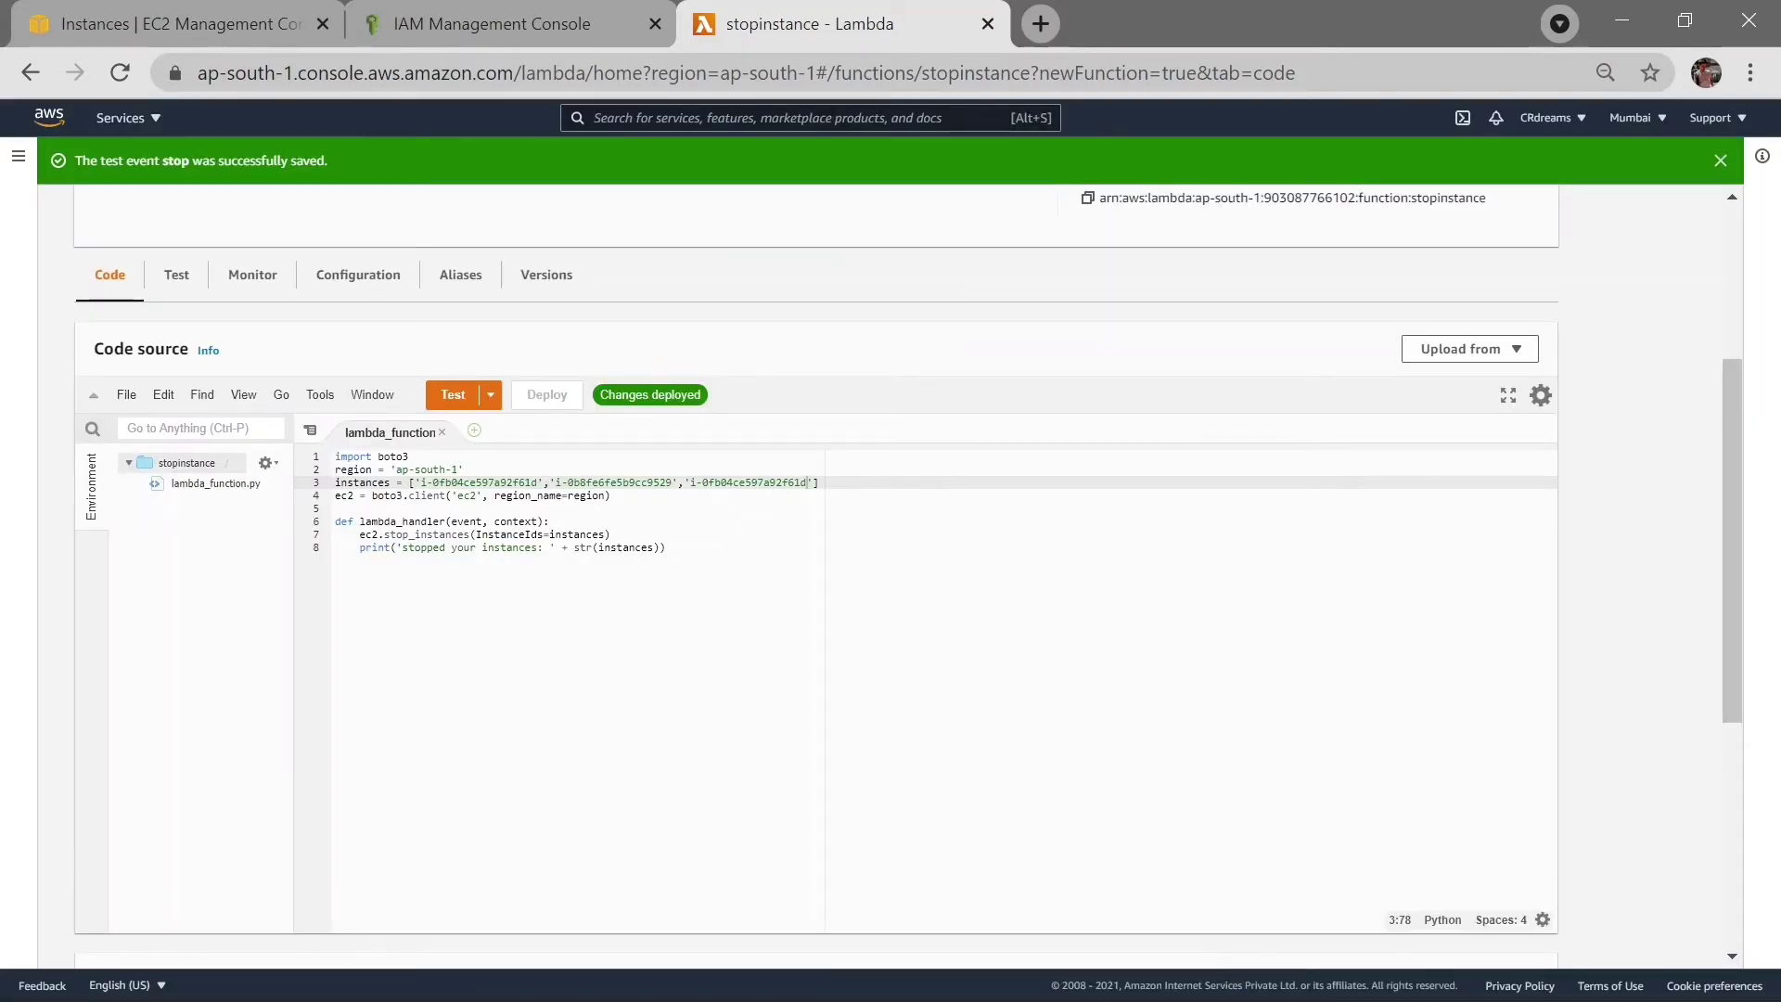
click(454, 396)
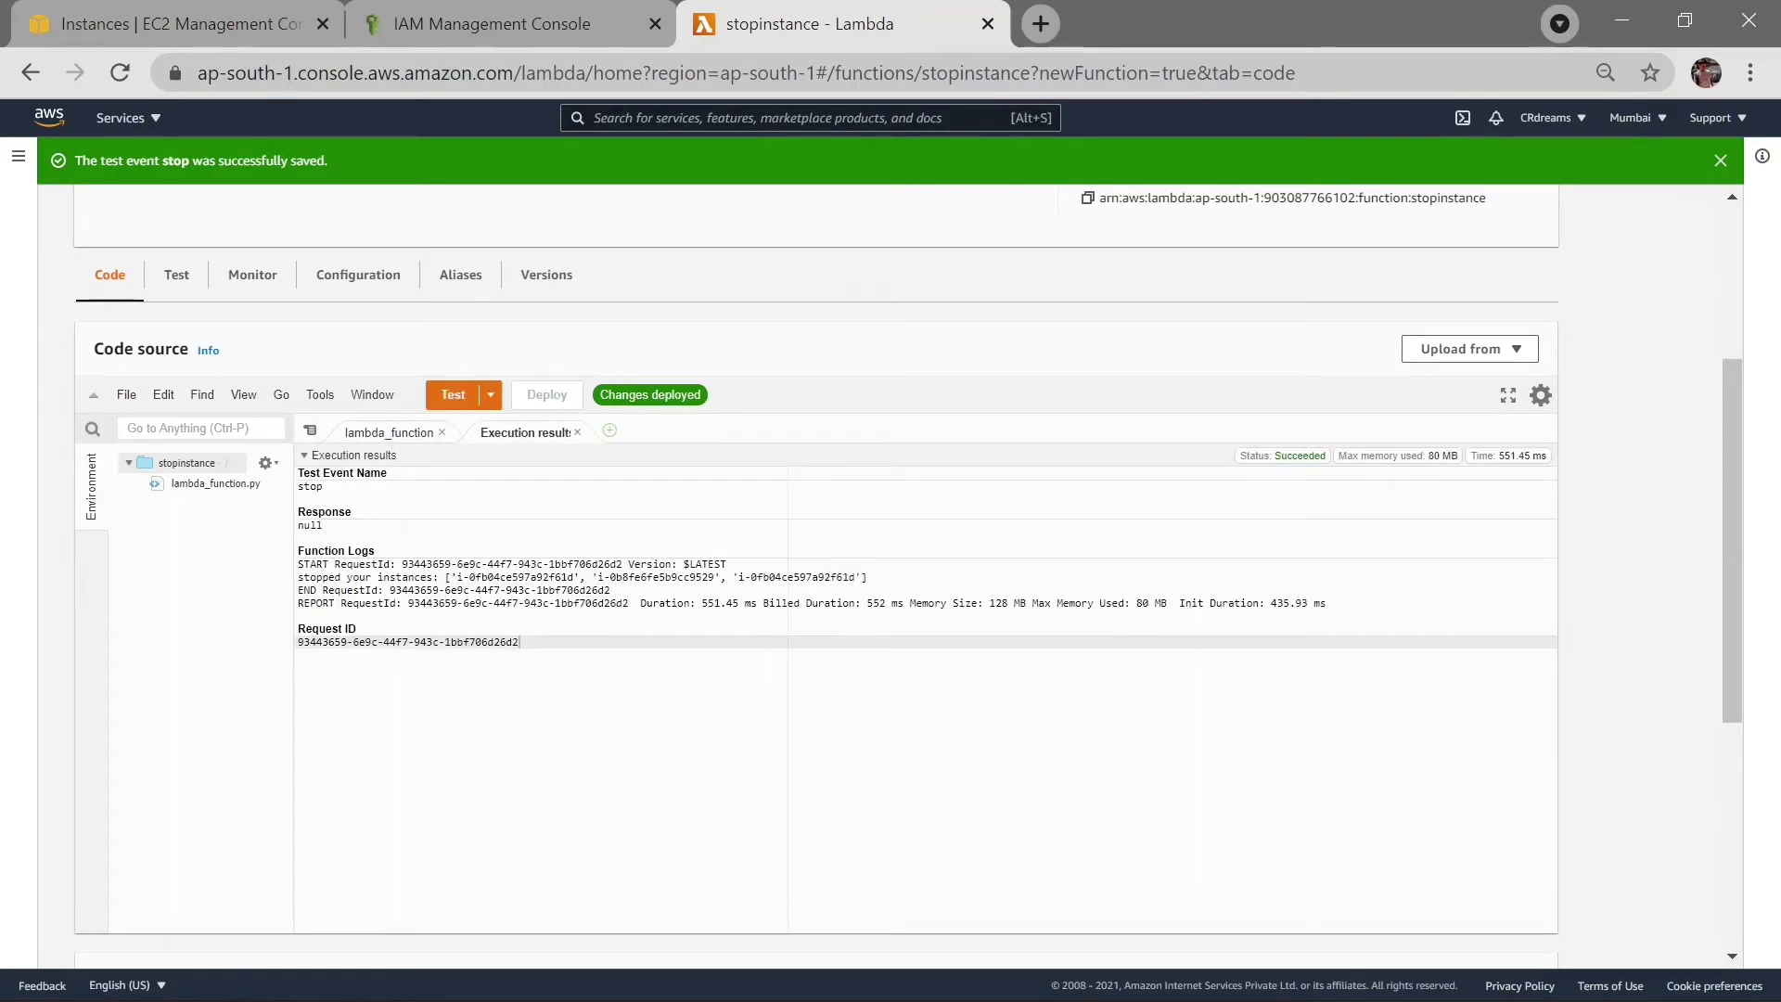
Switch to the EC2 instances list, remove the running filter and refresh to check the states of dev, qa and prd.
click(206, 25)
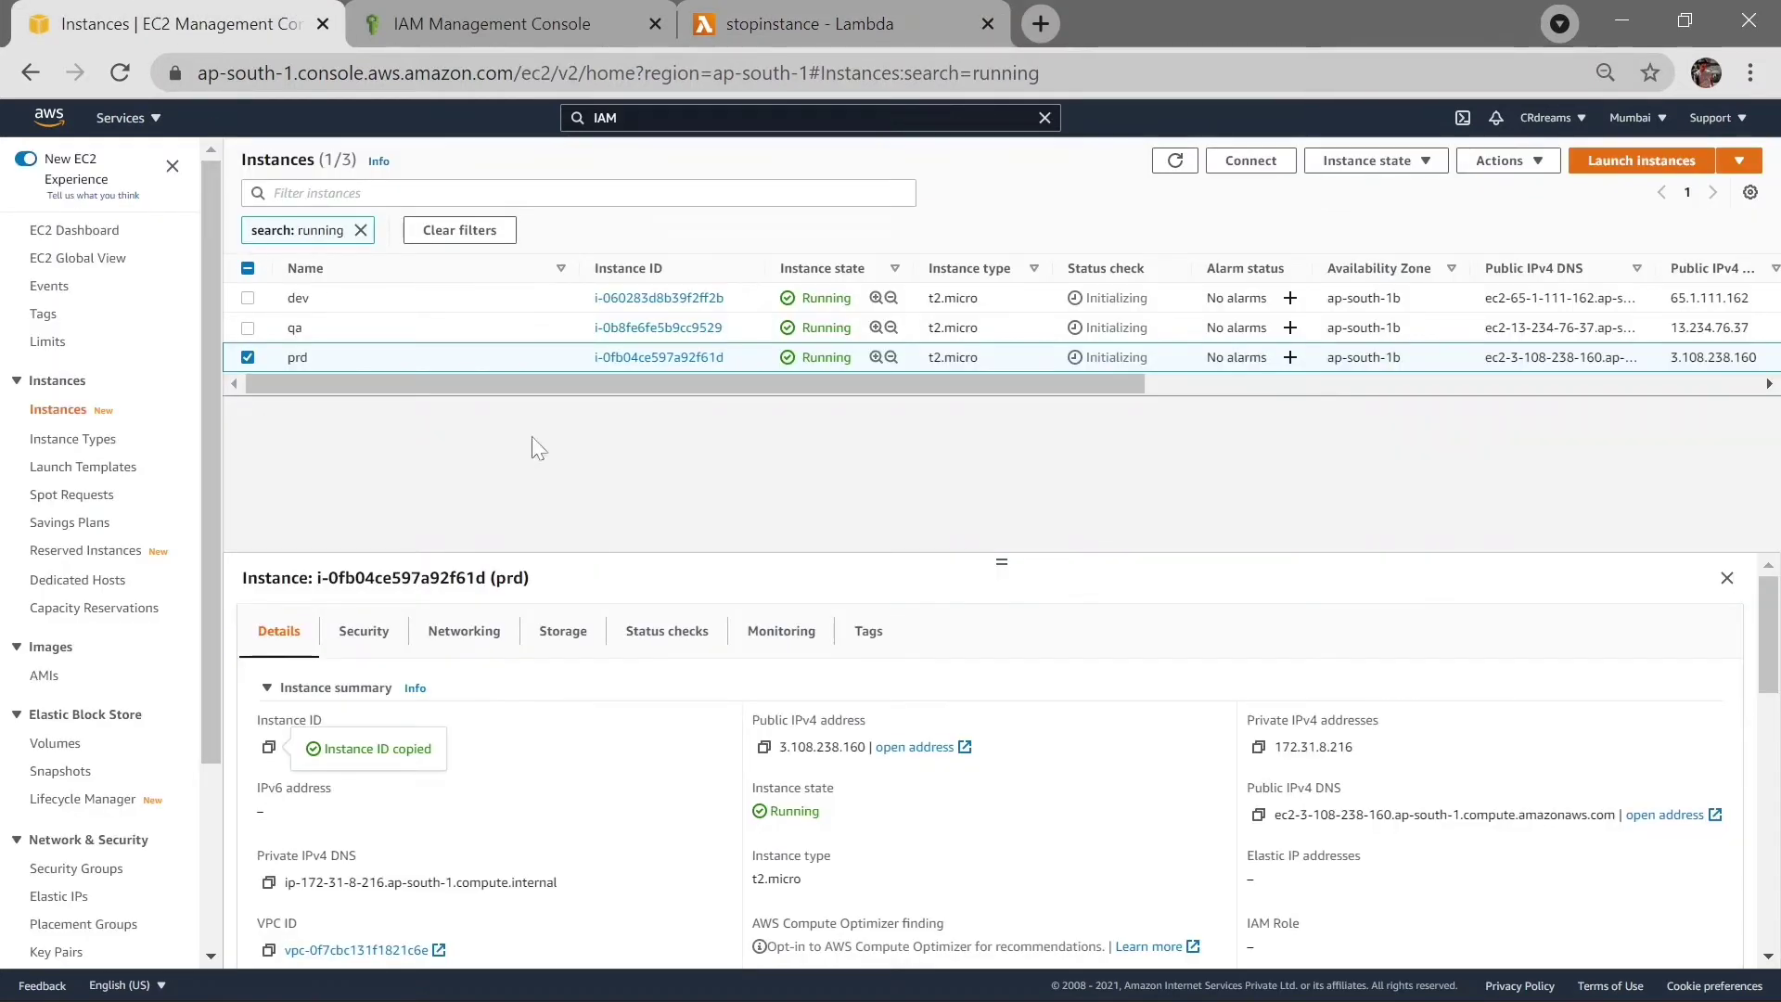
click(1177, 168)
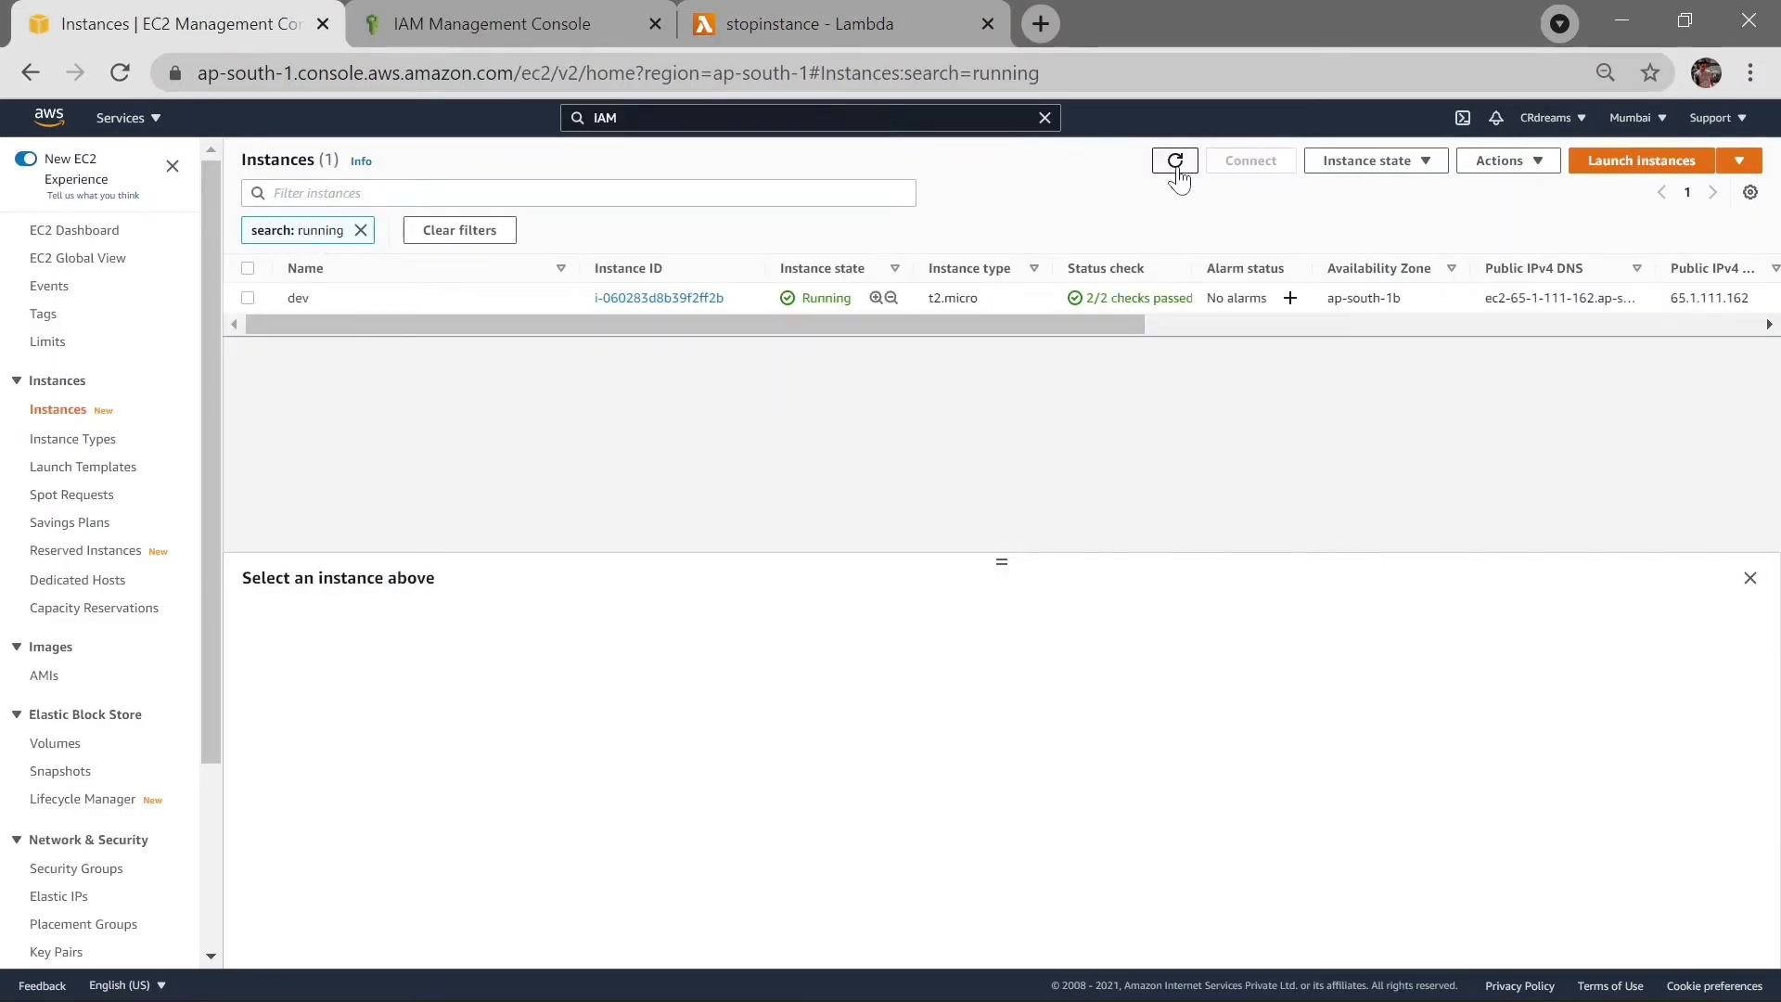
click(361, 230)
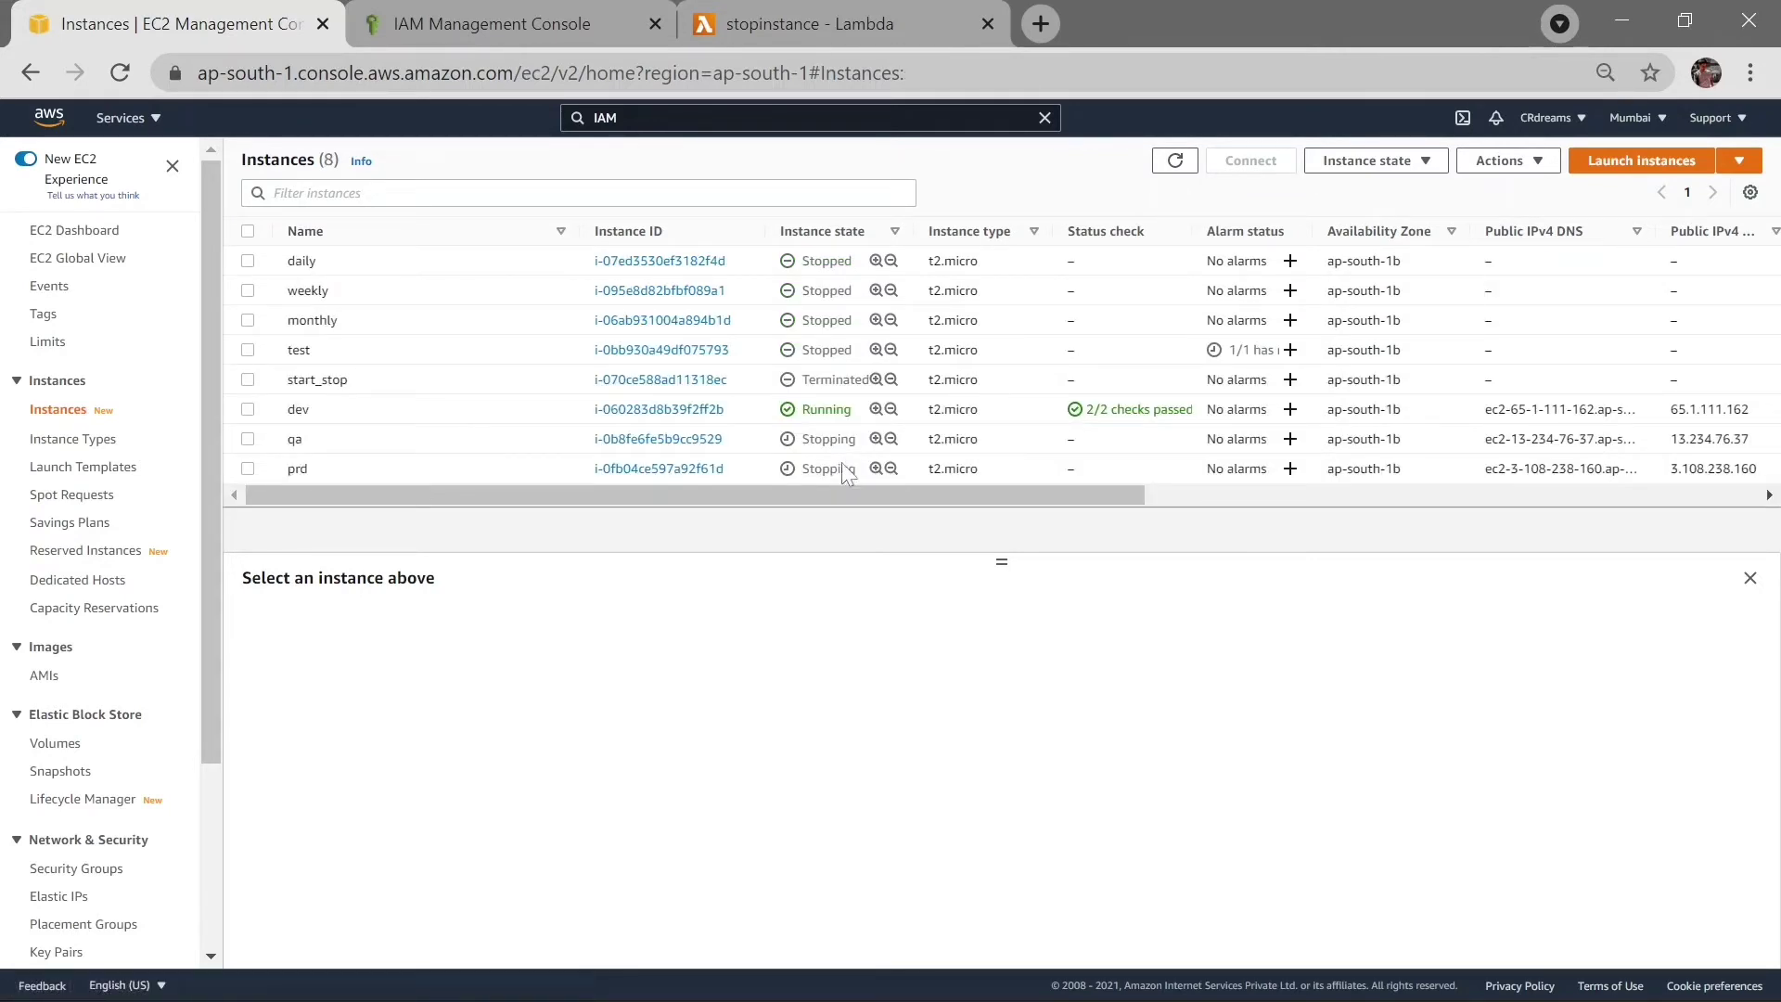
click(1176, 162)
click(1176, 162)
Copy the dev instance's ID and return to the stopinstance Lambda function.
click(248, 411)
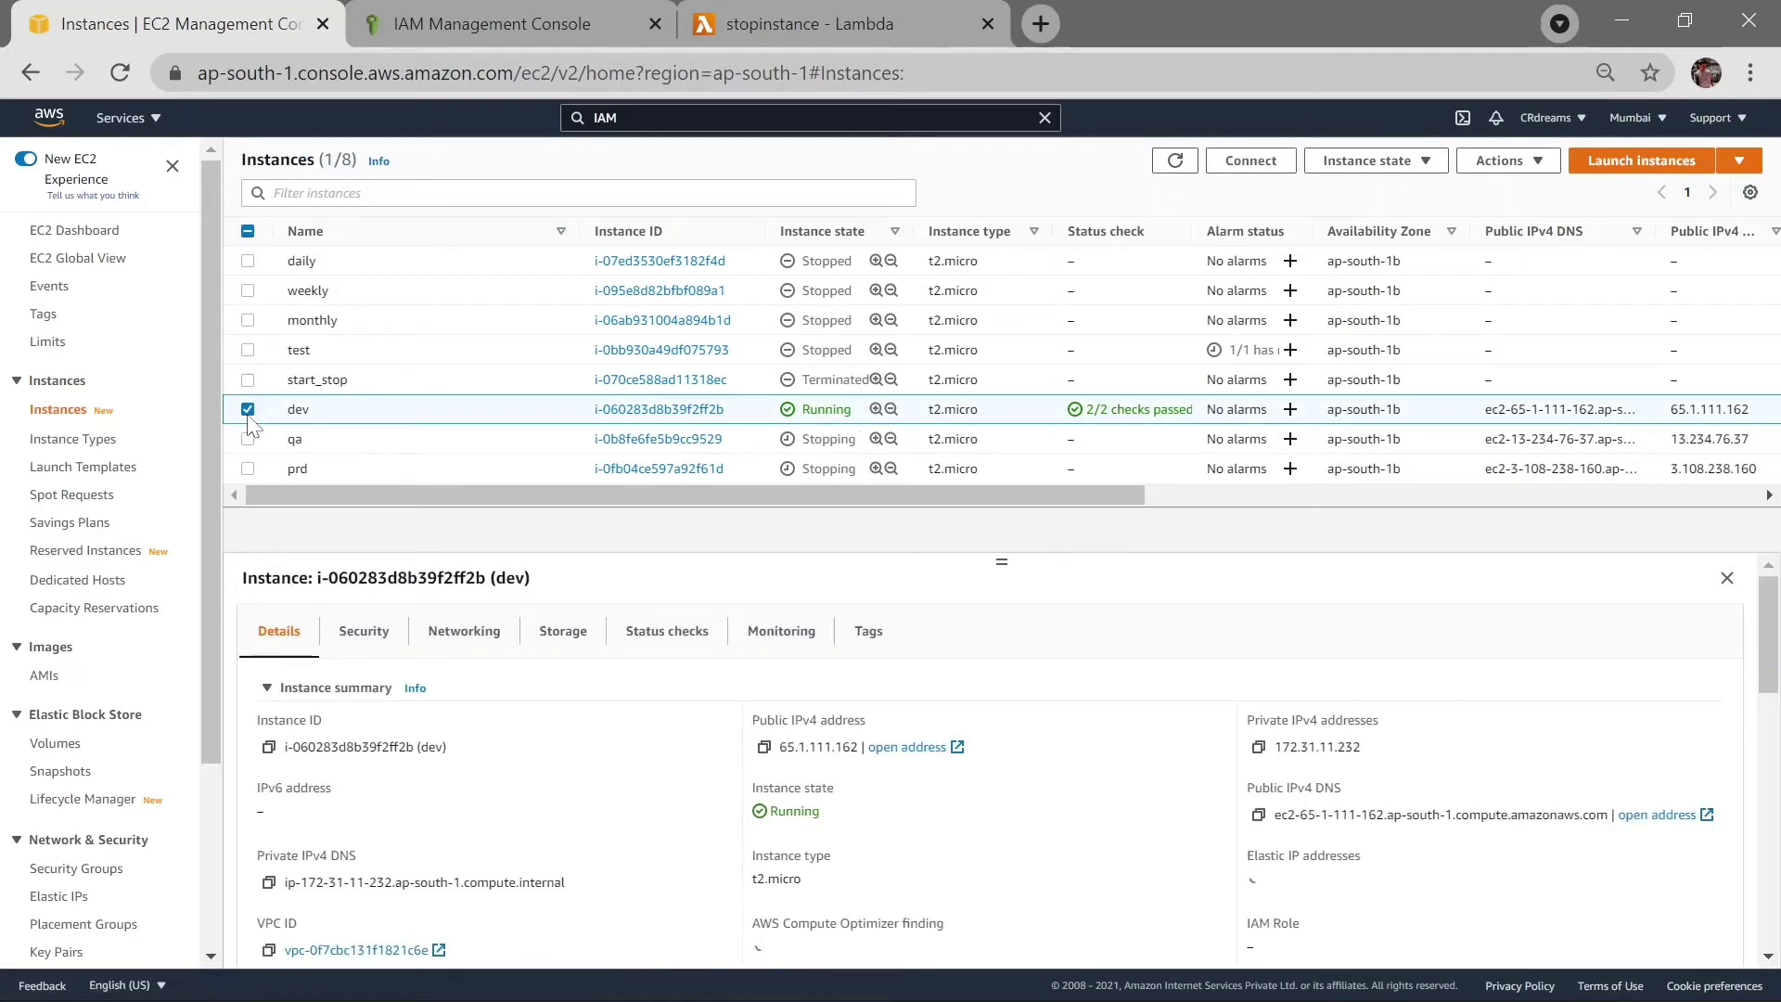
click(268, 749)
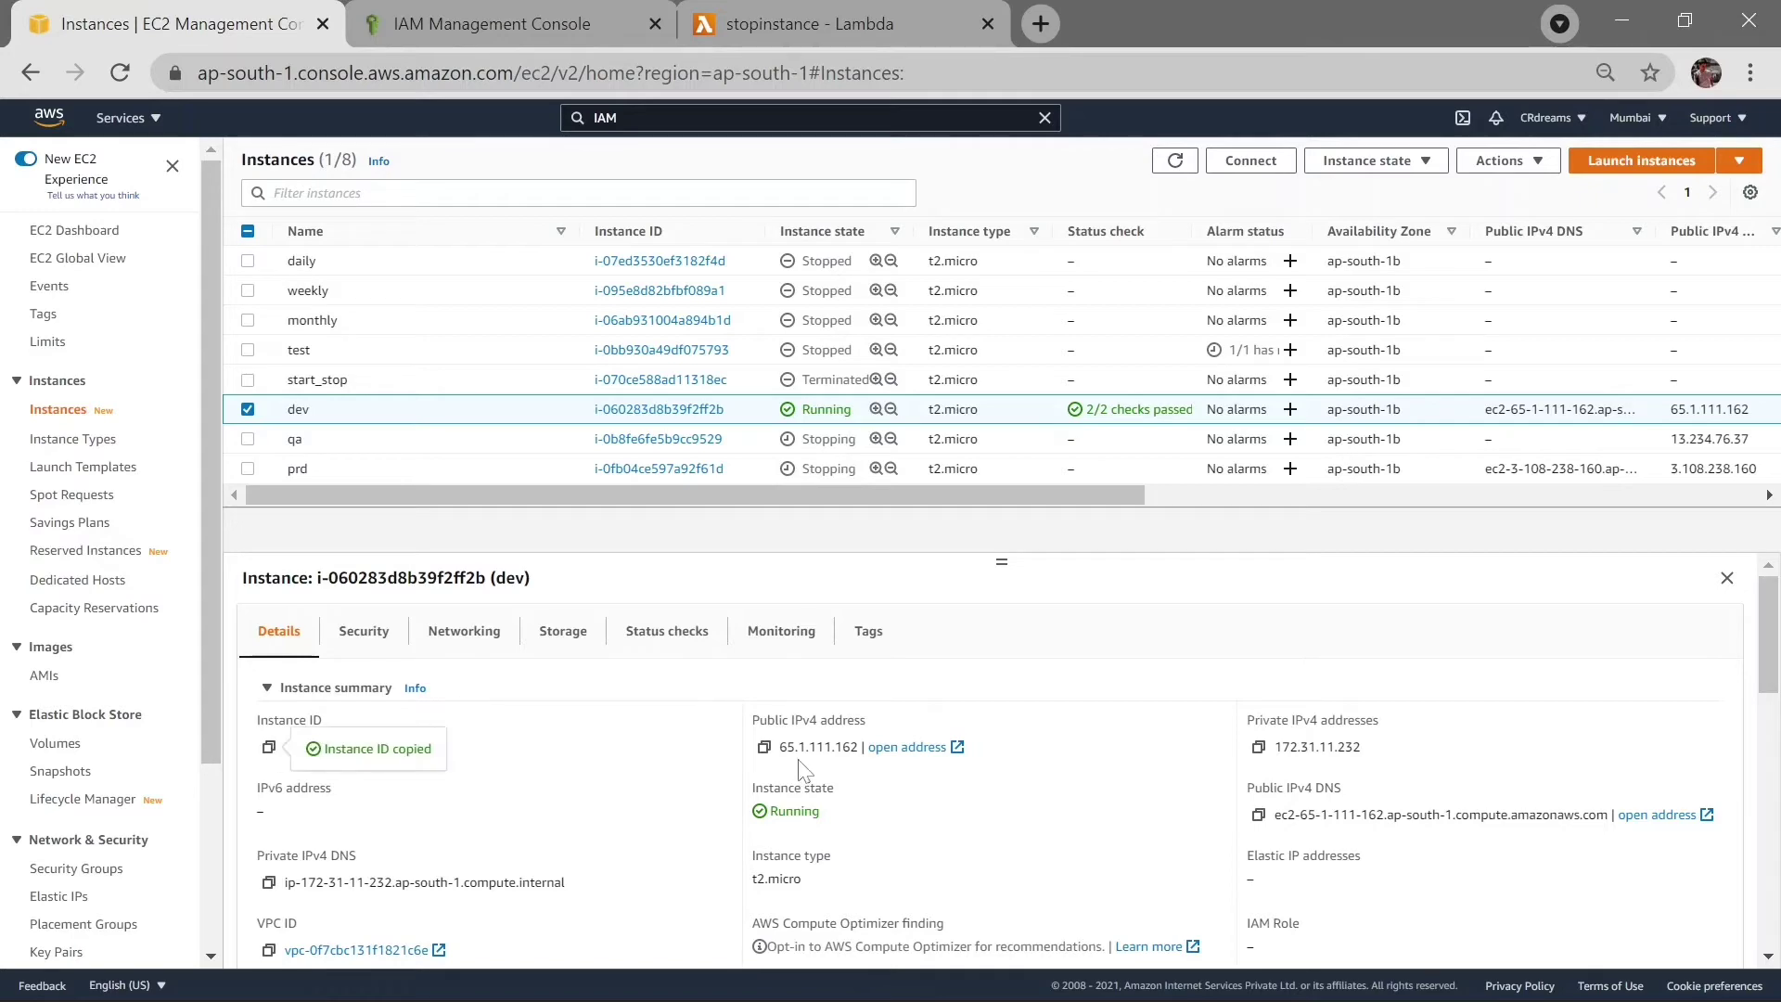
click(840, 17)
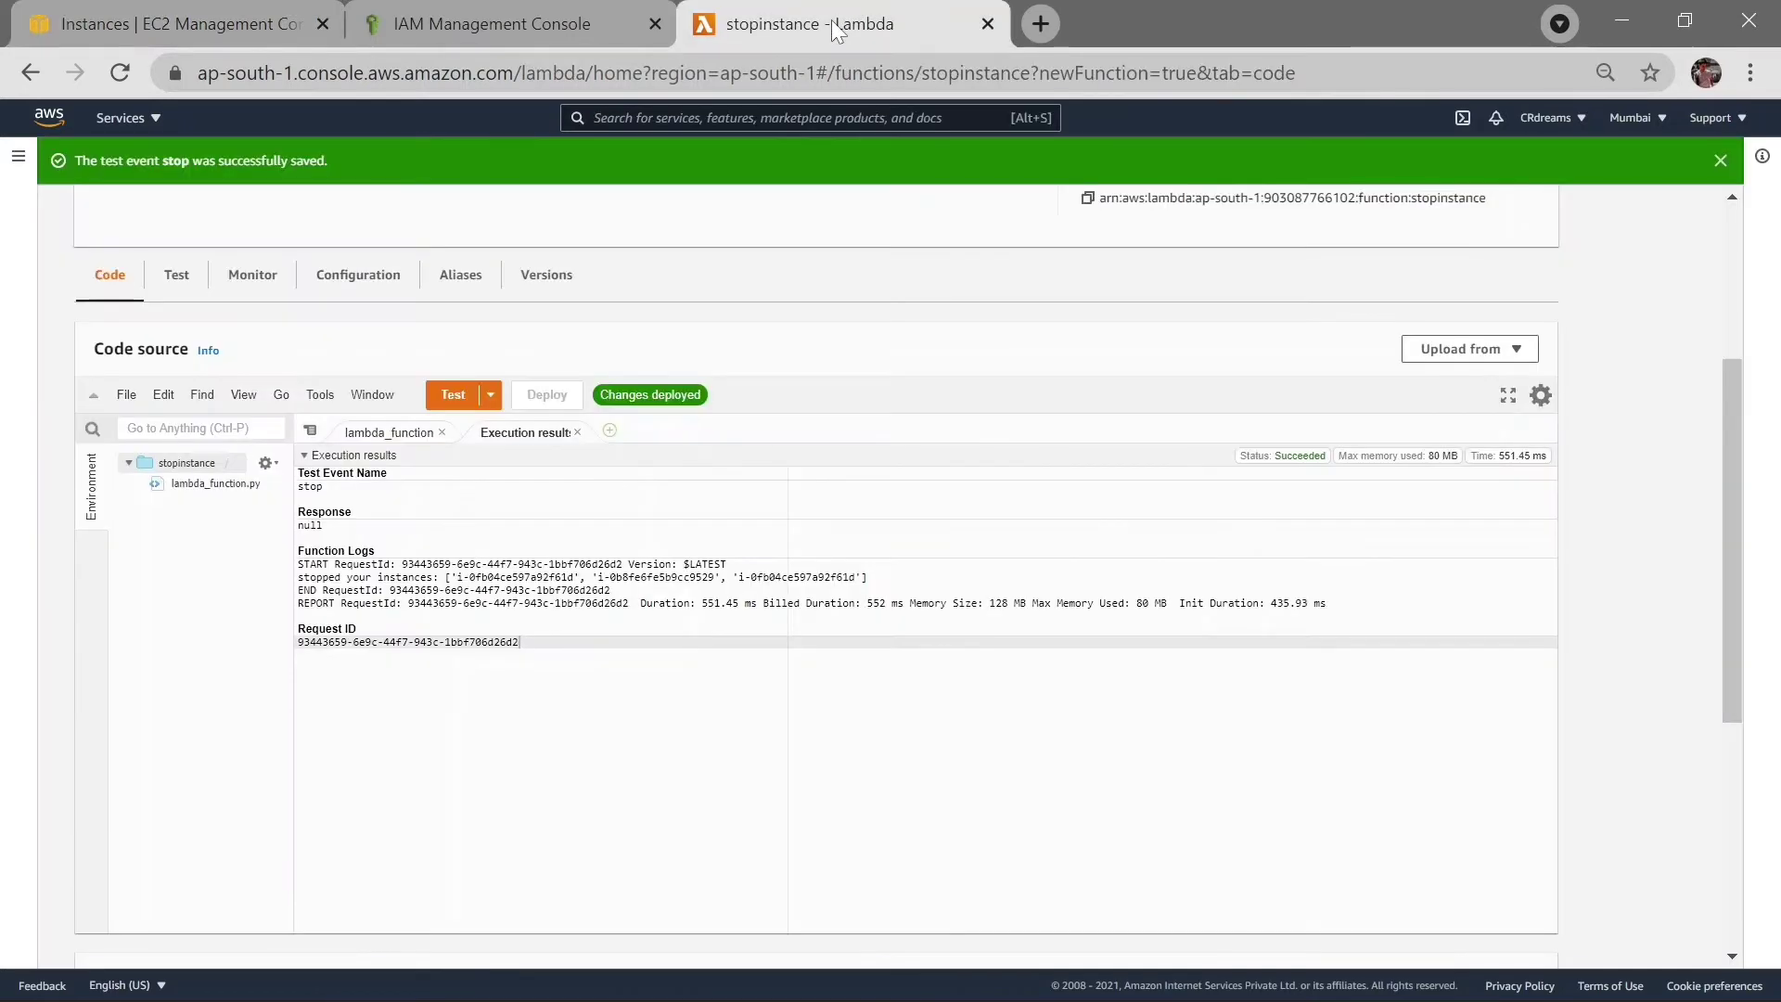
Append the dev instance ID i-060283d8b39f2ff2b as another quoted entry at the end of the lambda_function instances list.
click(409, 437)
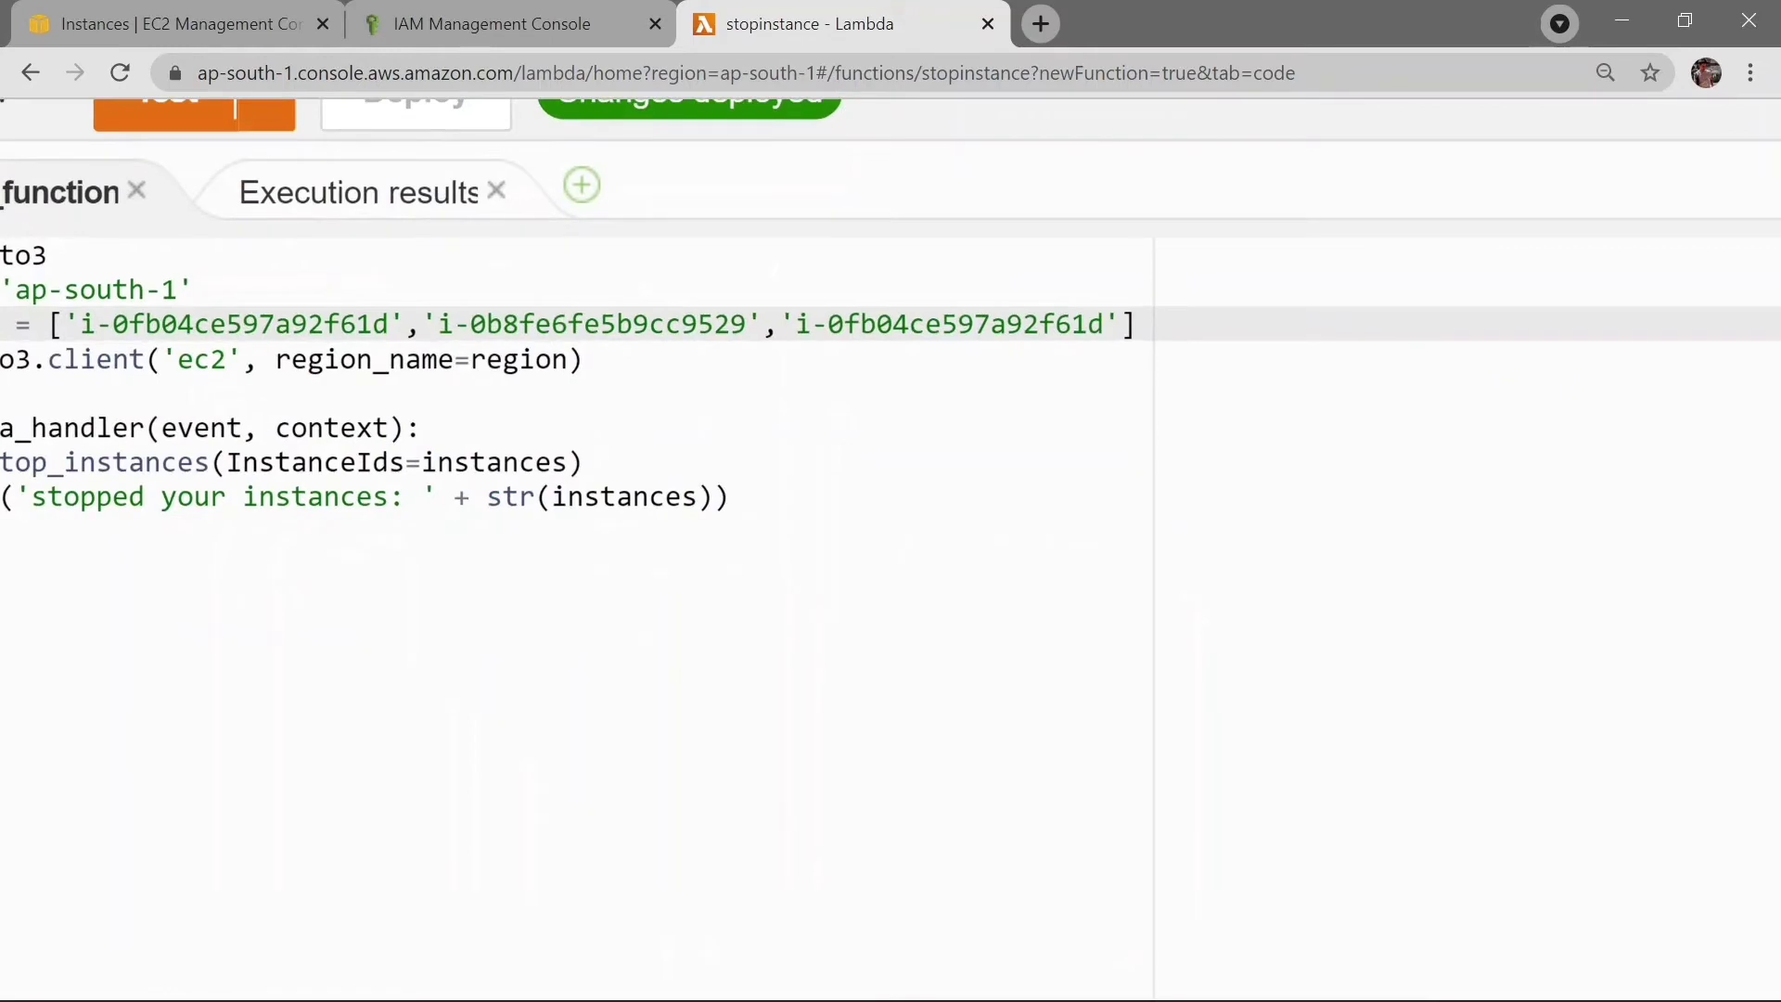
scroll(890, 549, left, 1)
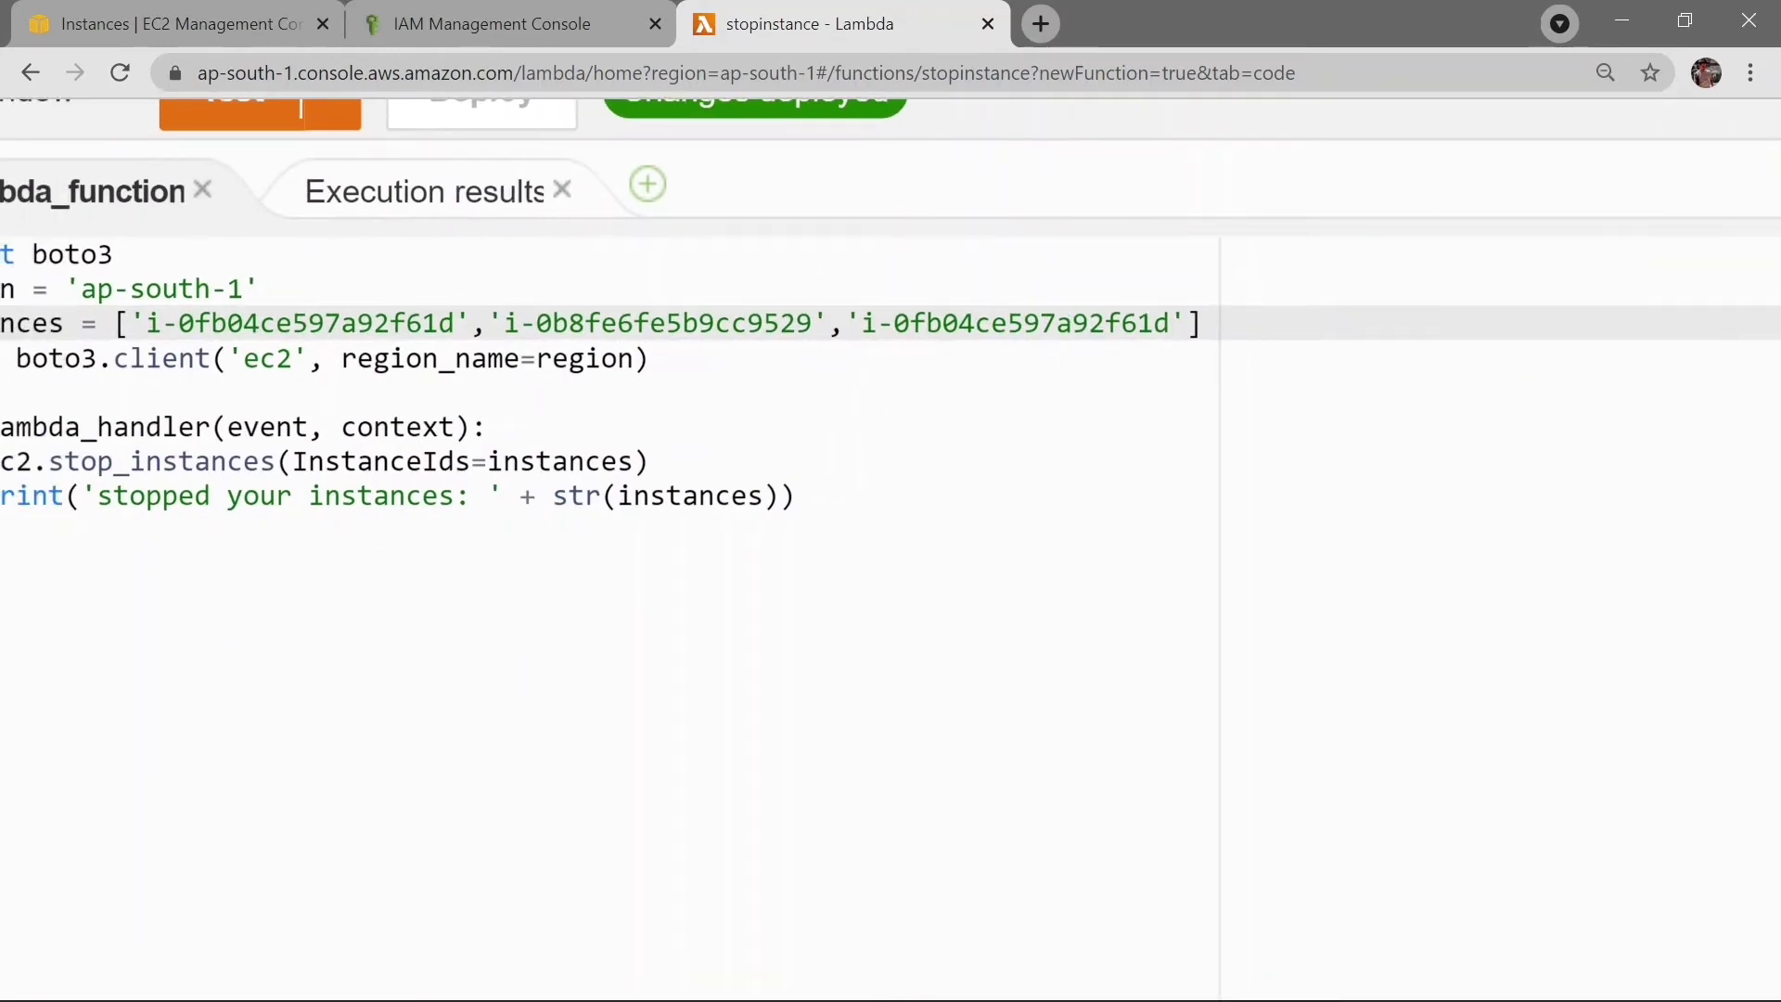
key(super+v)
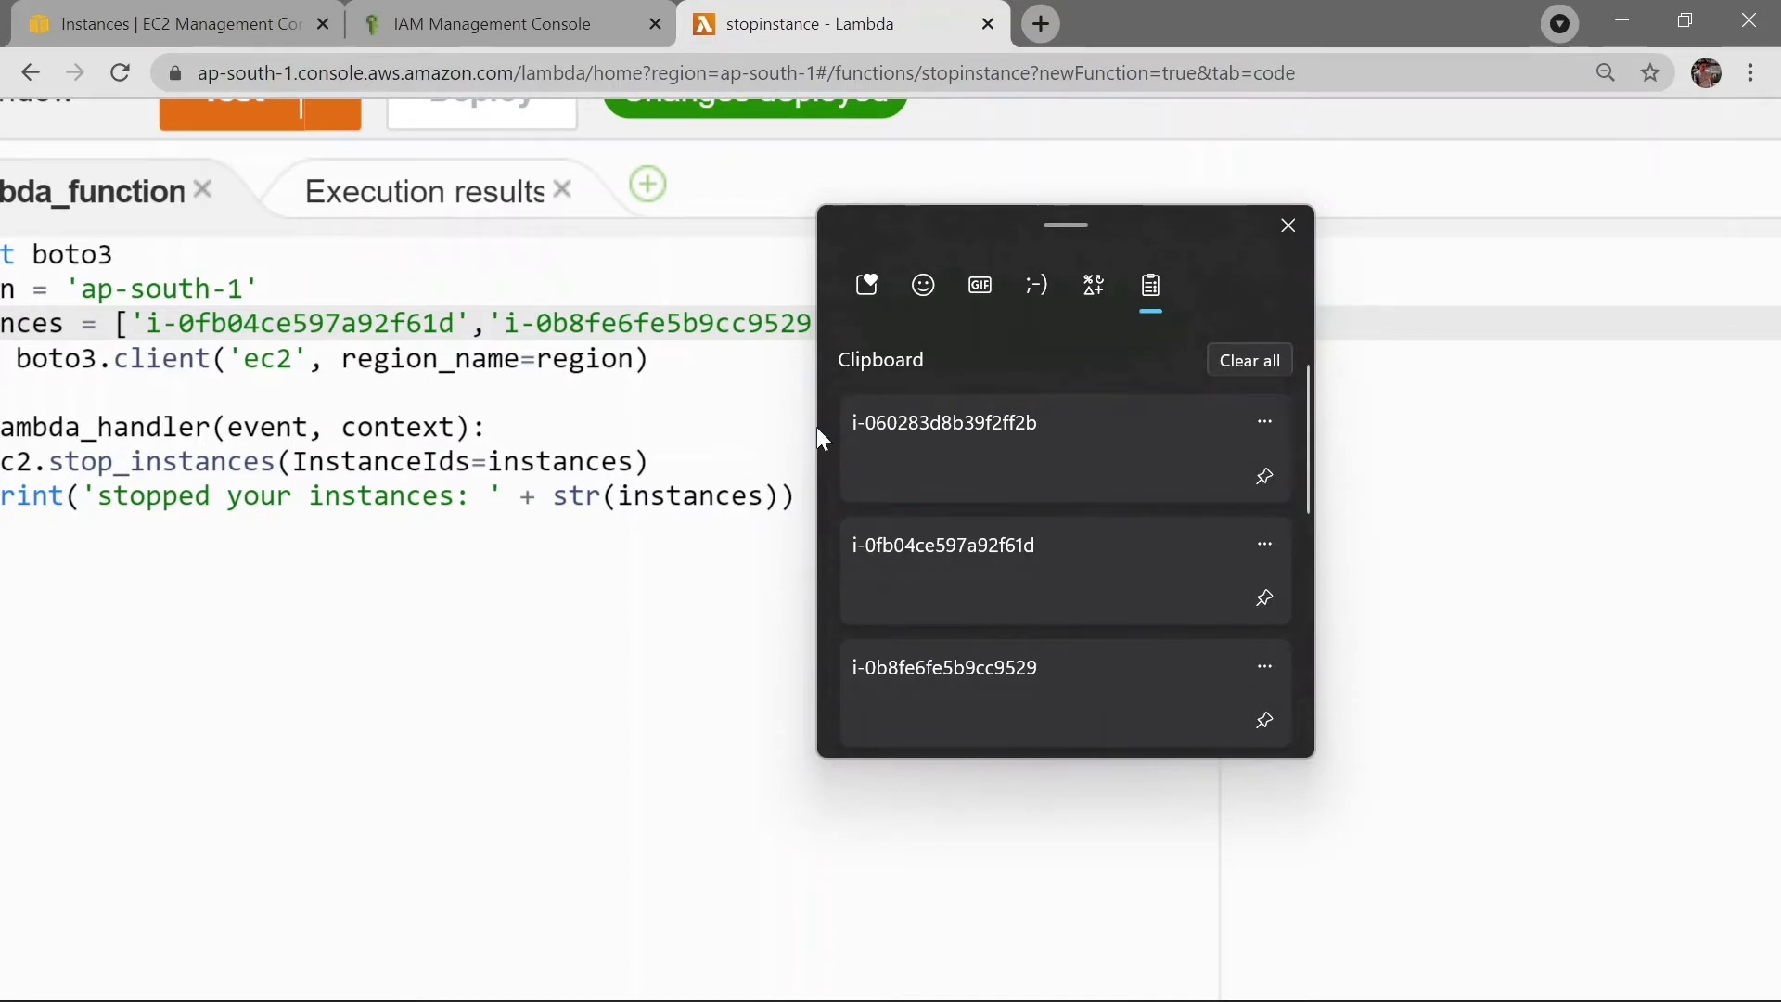
click(1288, 223)
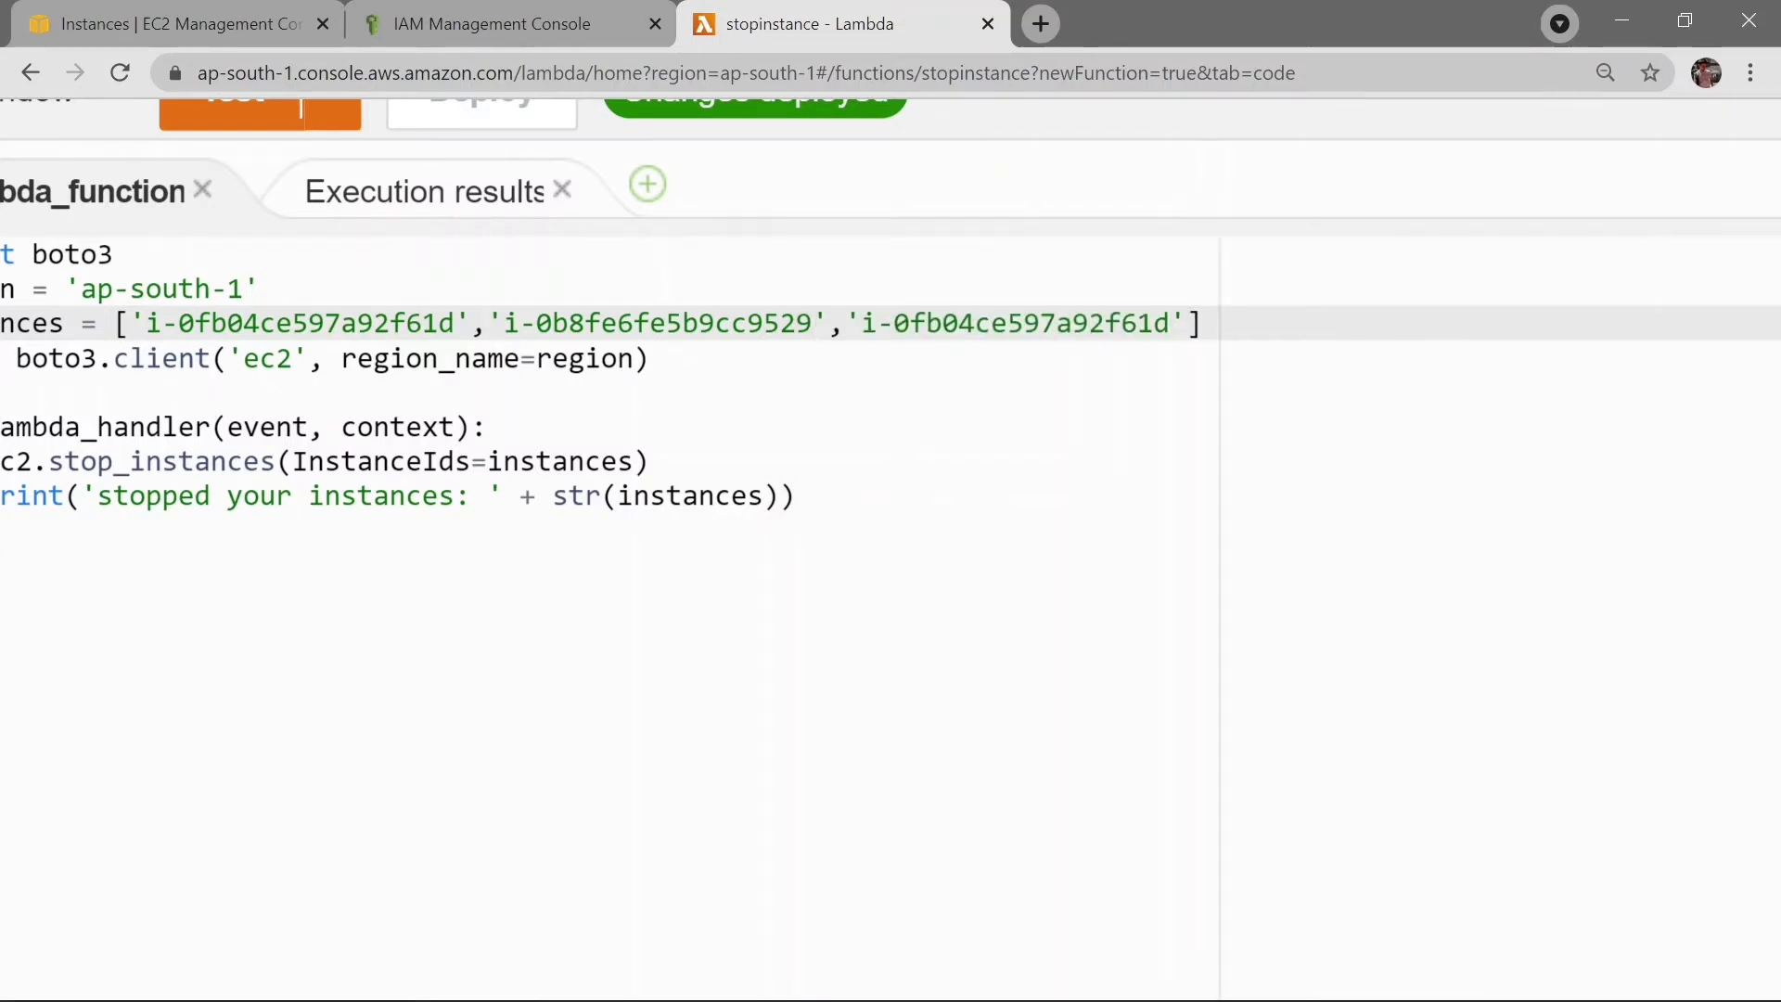
click(1189, 323)
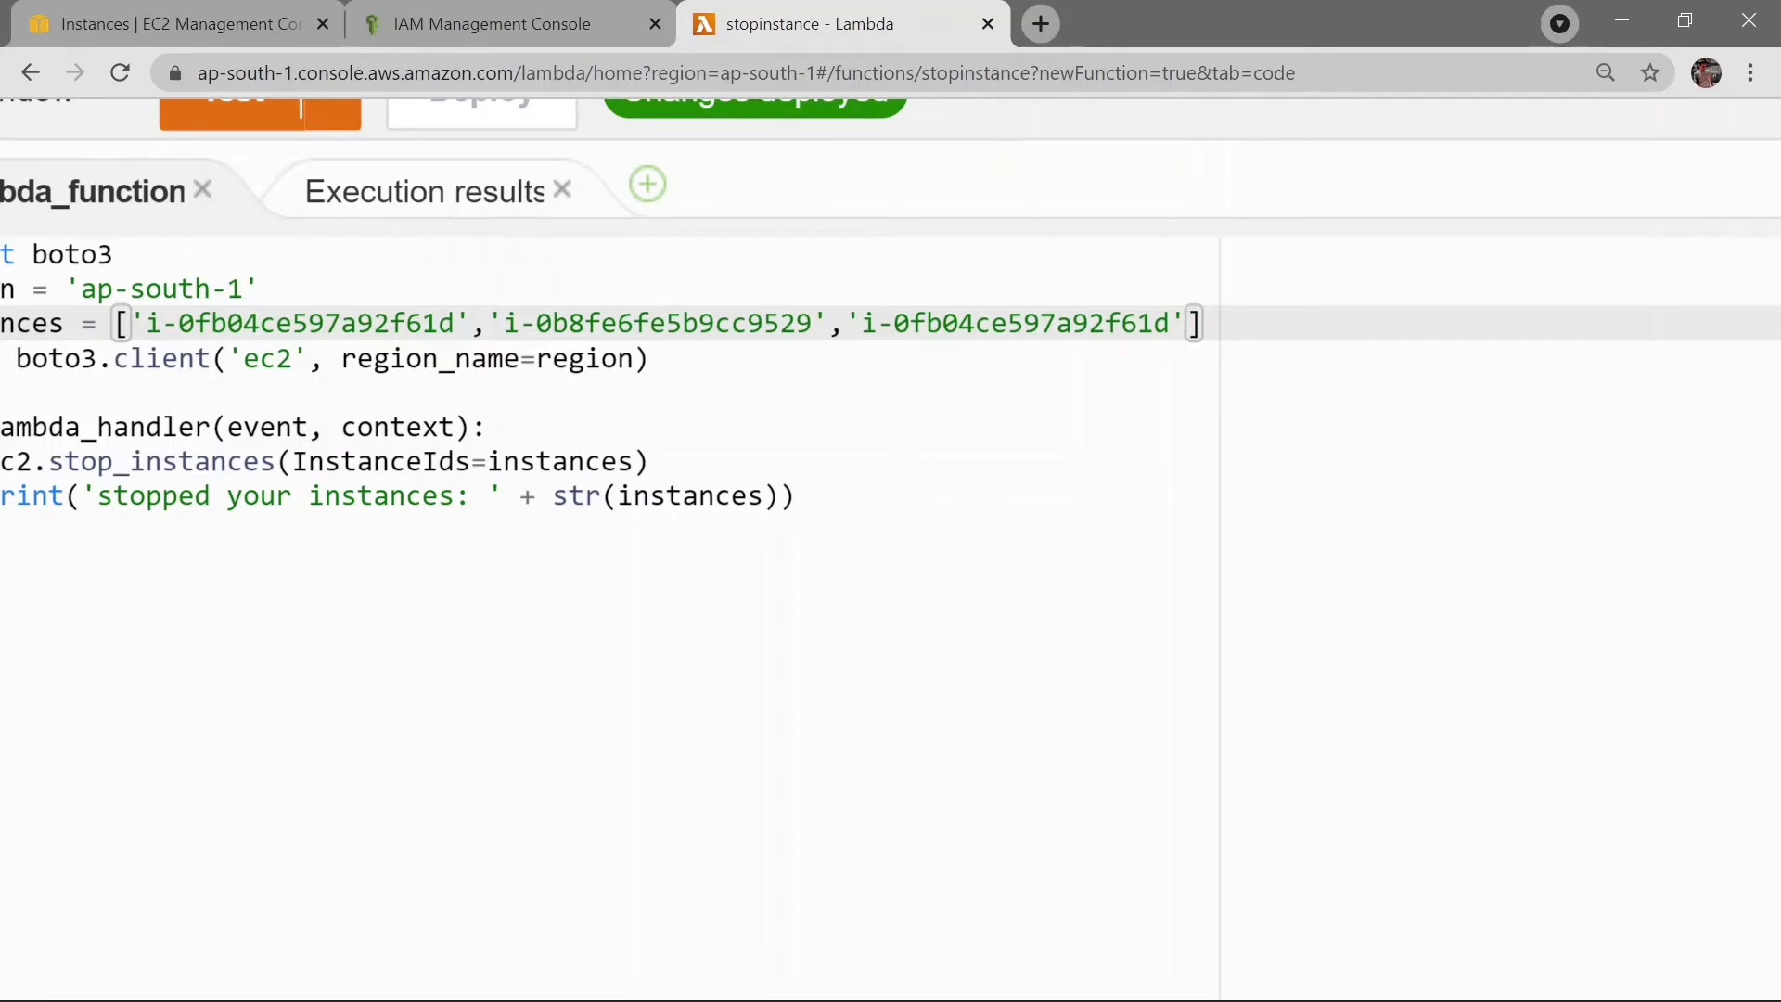
text(,)
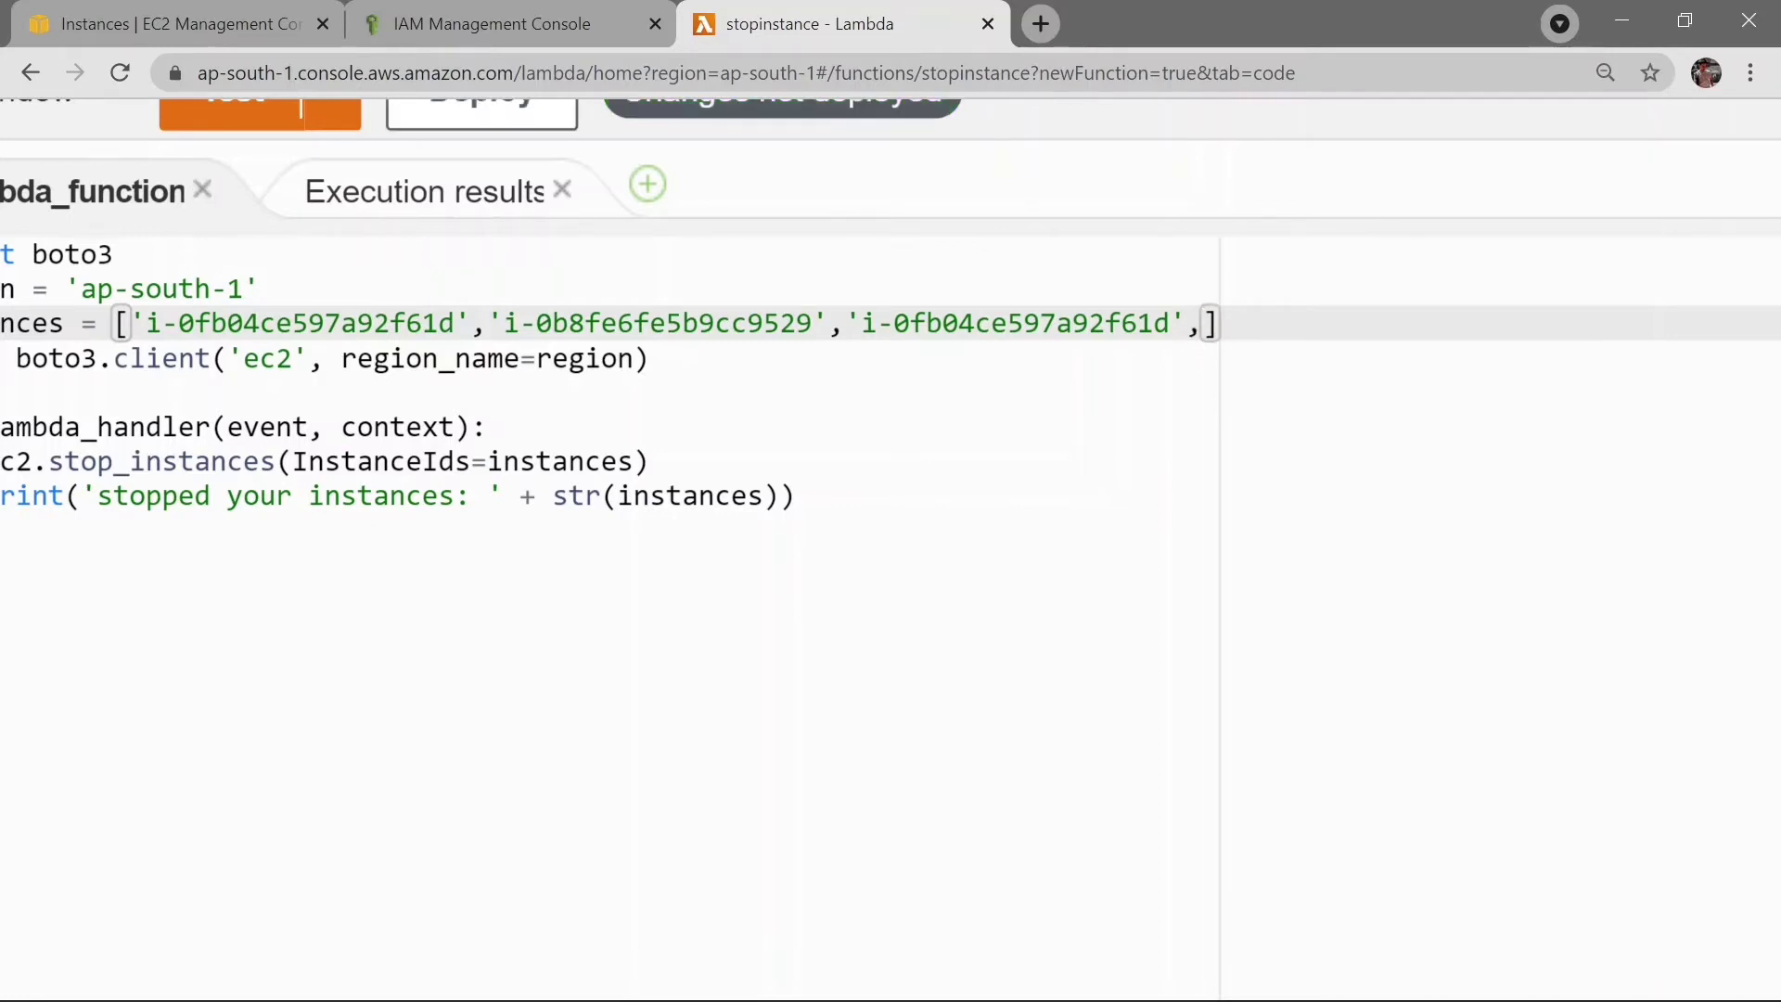
text(')
key(ctrl+v)
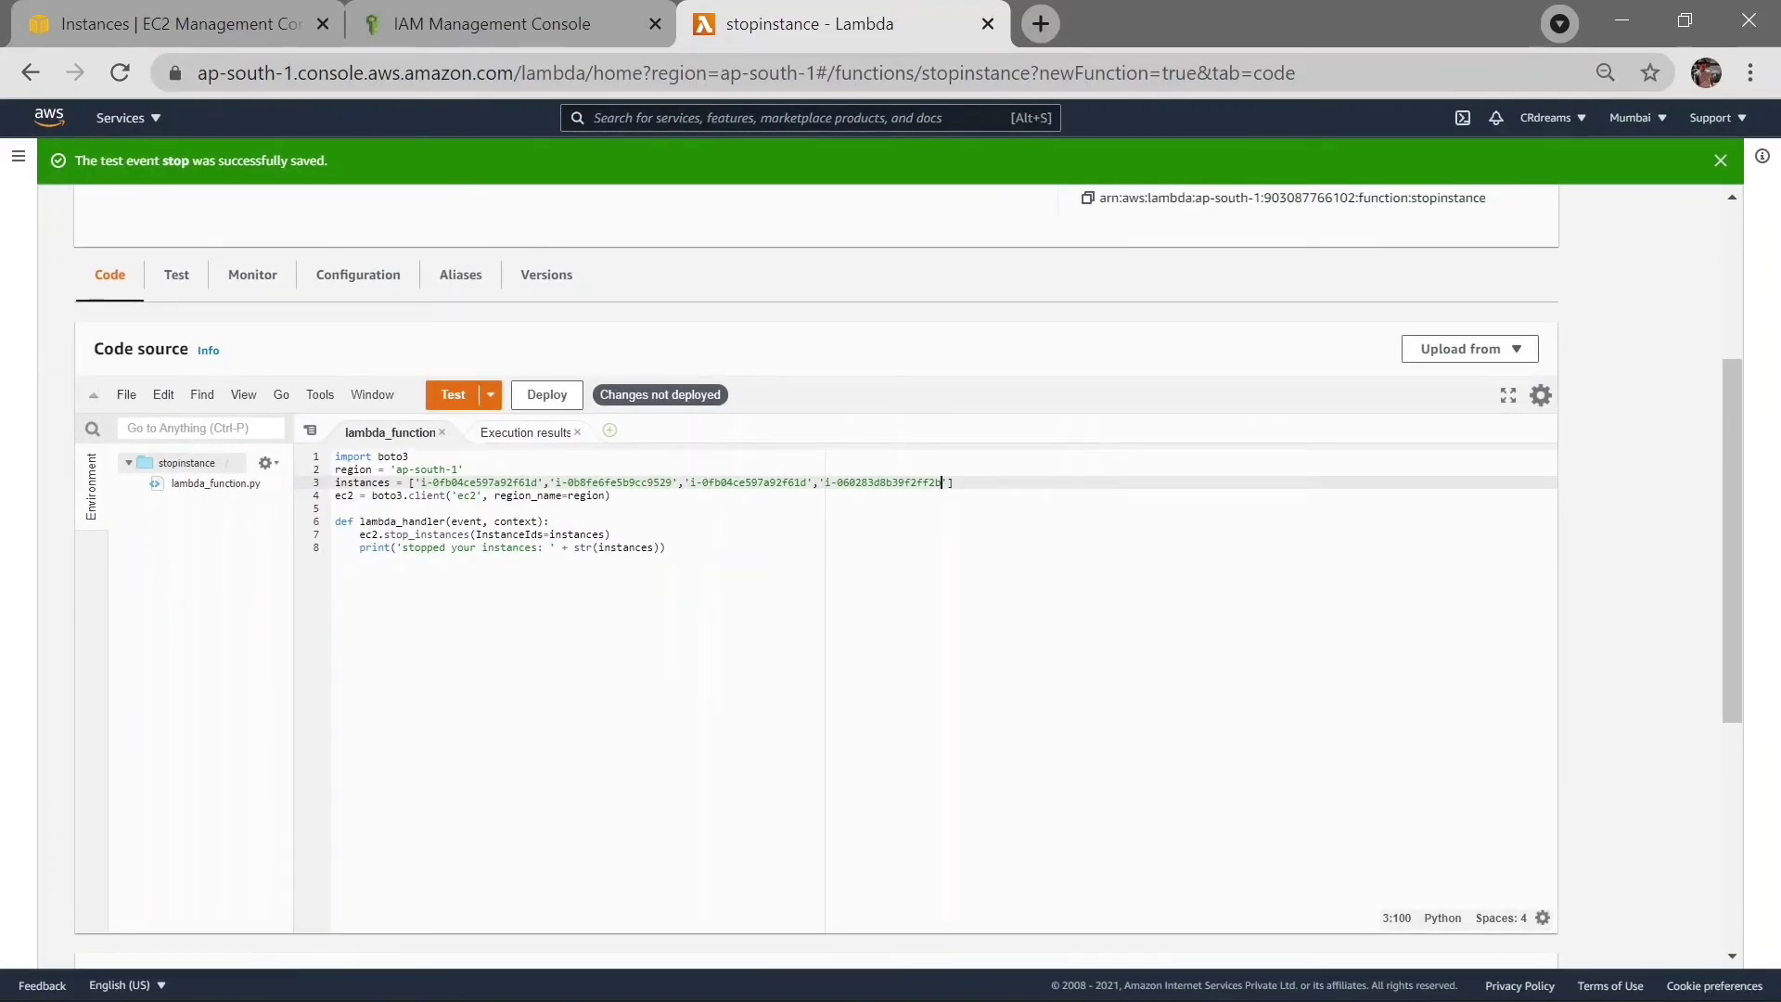
Deploy the updated stopinstance code and run the stop test event again.
click(547, 403)
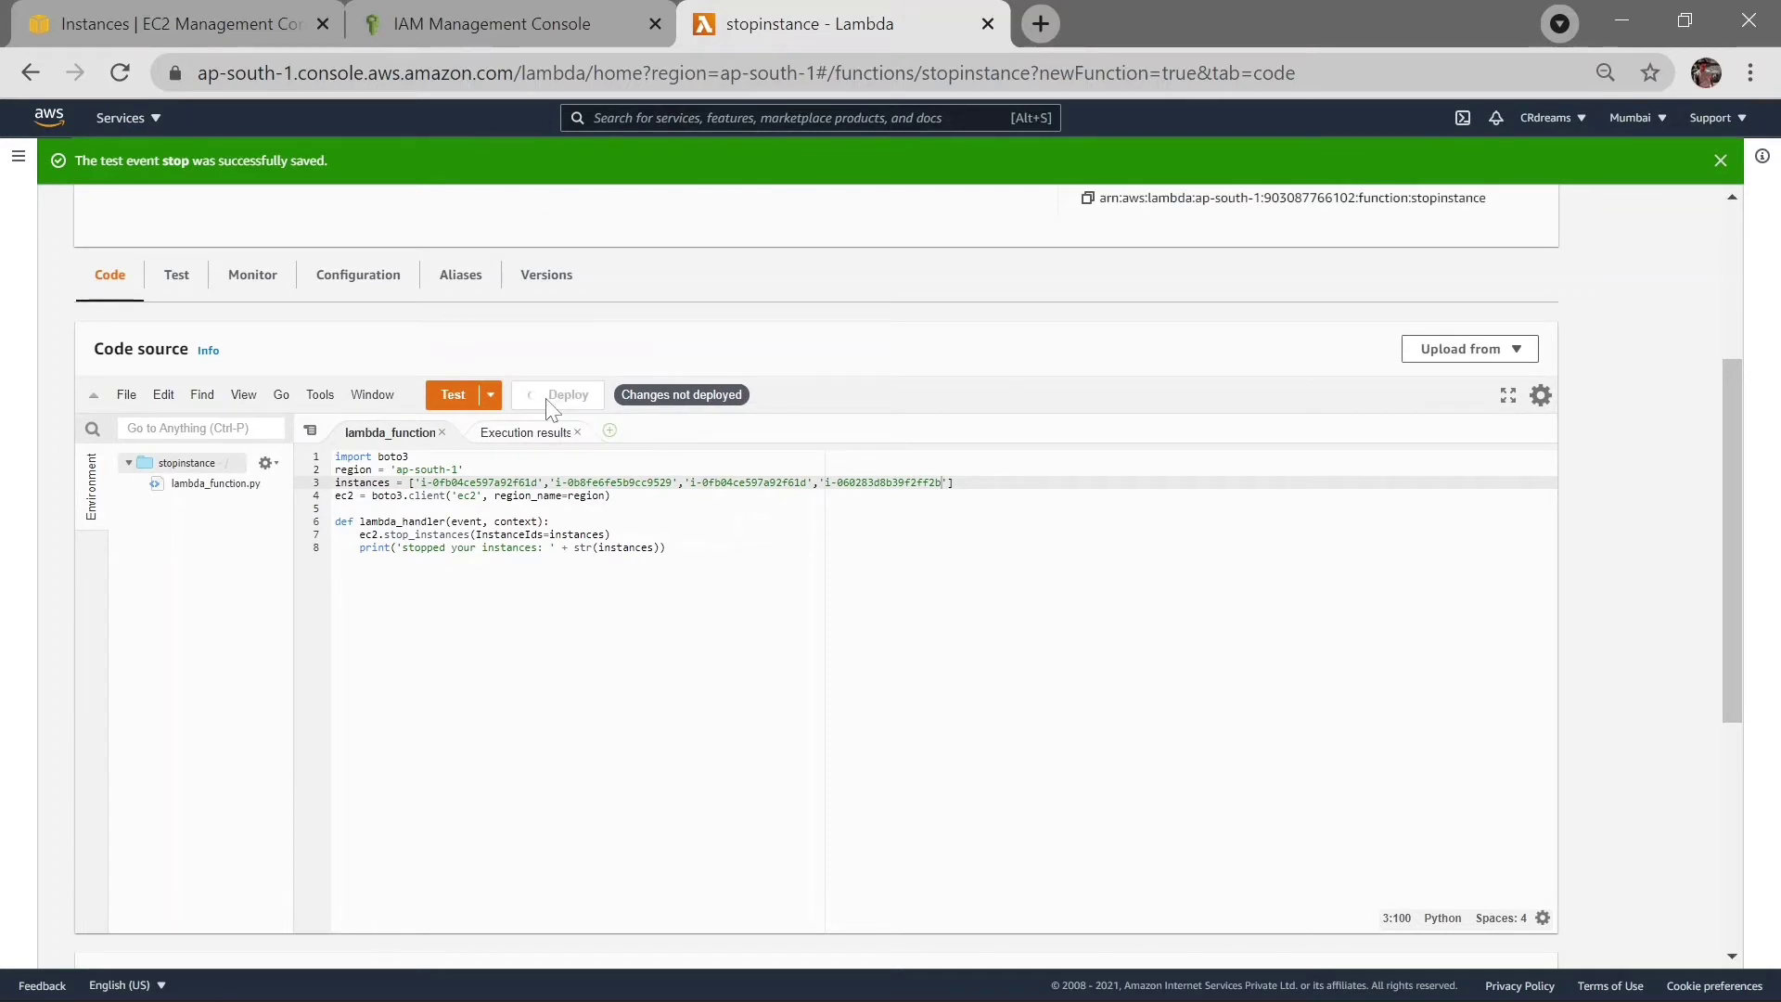
click(451, 397)
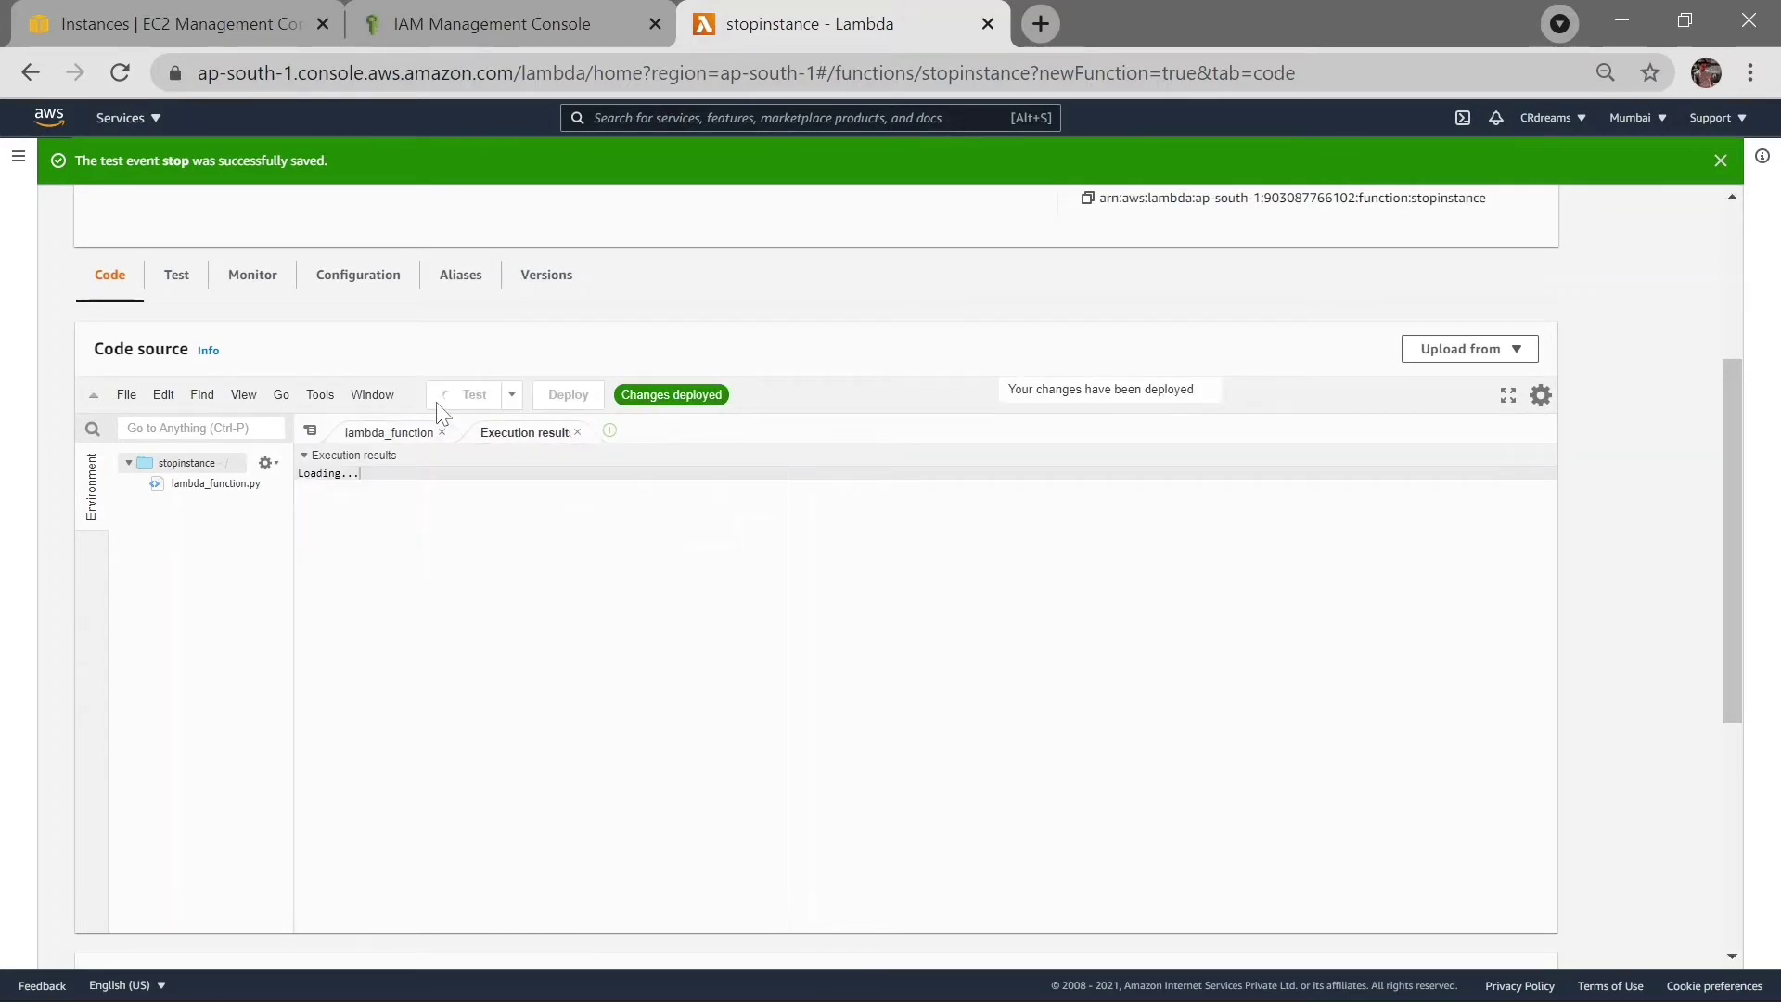
Refresh the EC2 instances list to check the dev, qa and prd states, then reopen the stopinstance code.
click(203, 30)
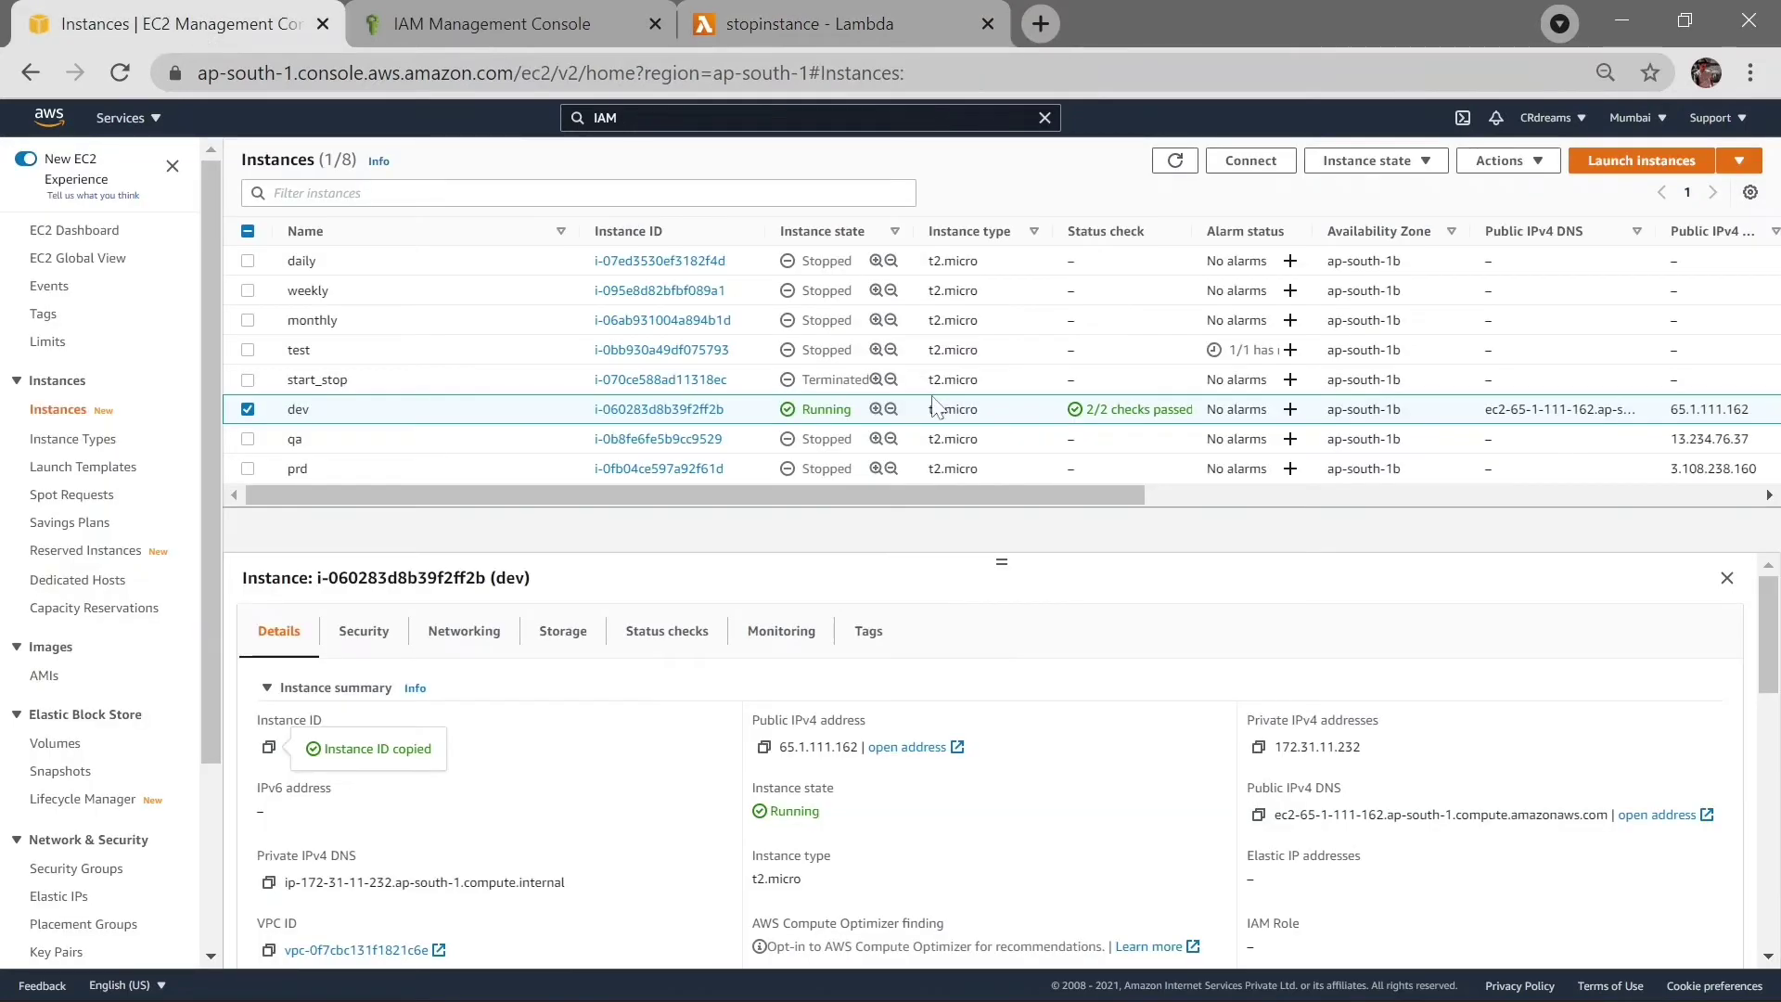
click(1175, 161)
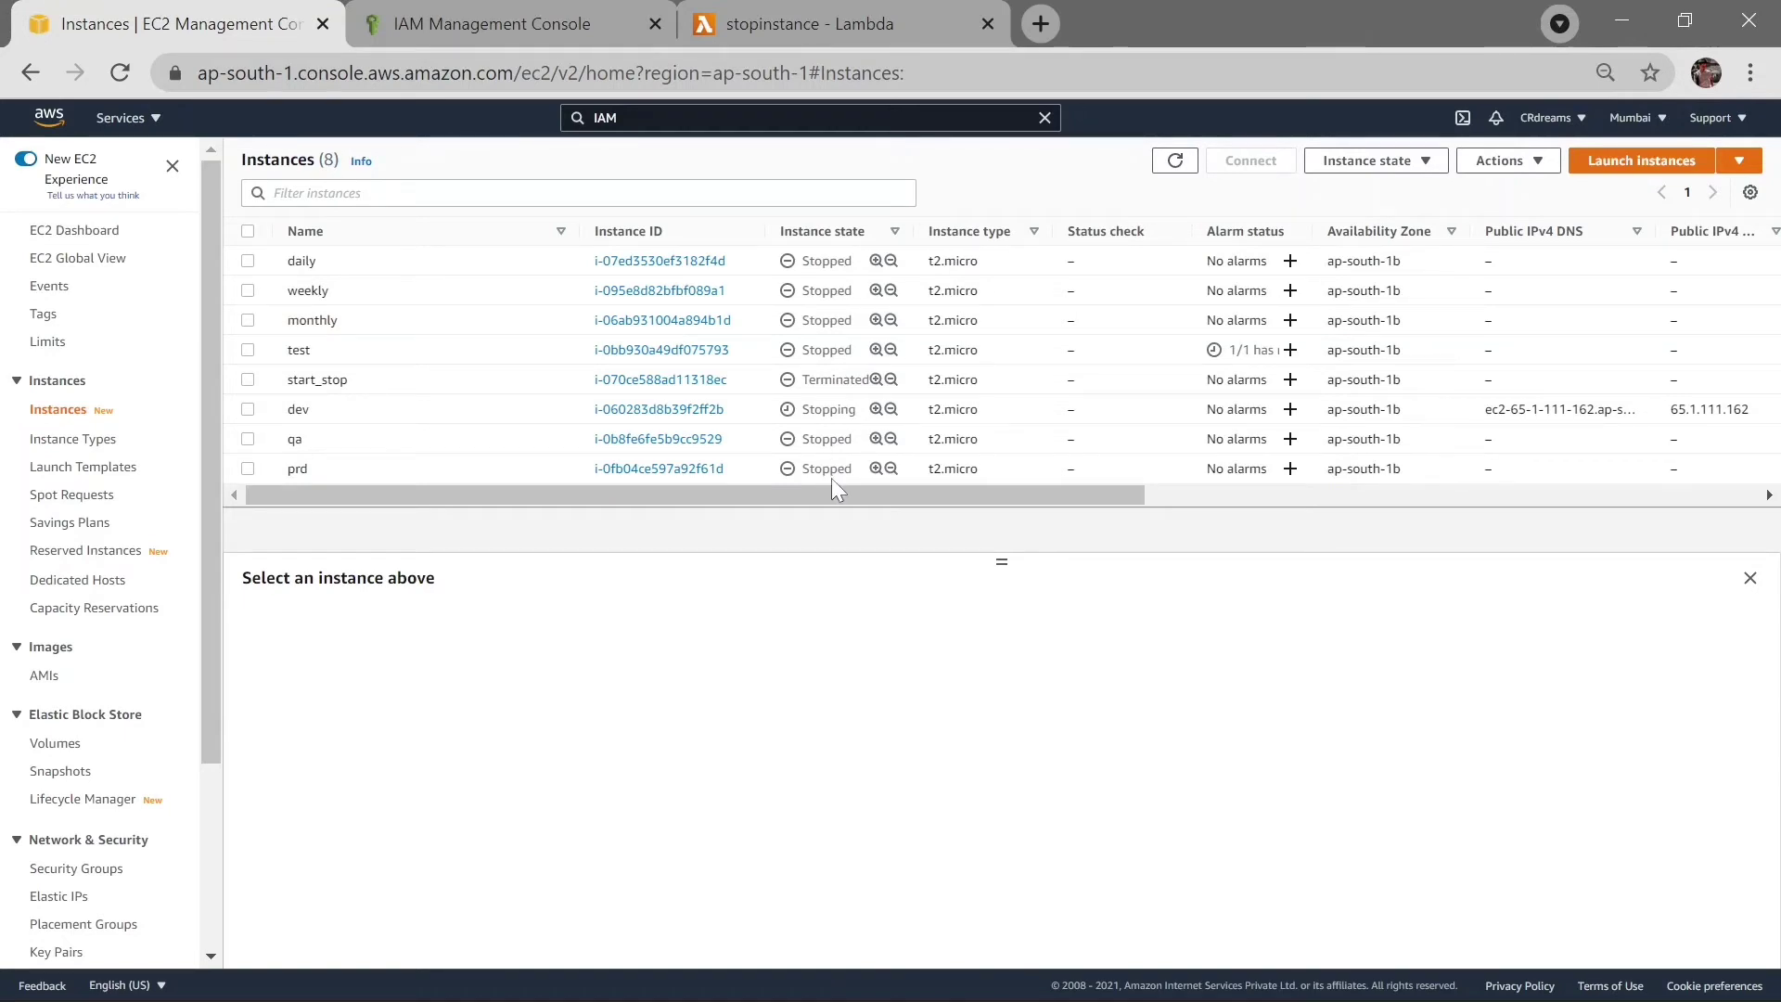
click(868, 6)
scroll(742, 550, up, 3)
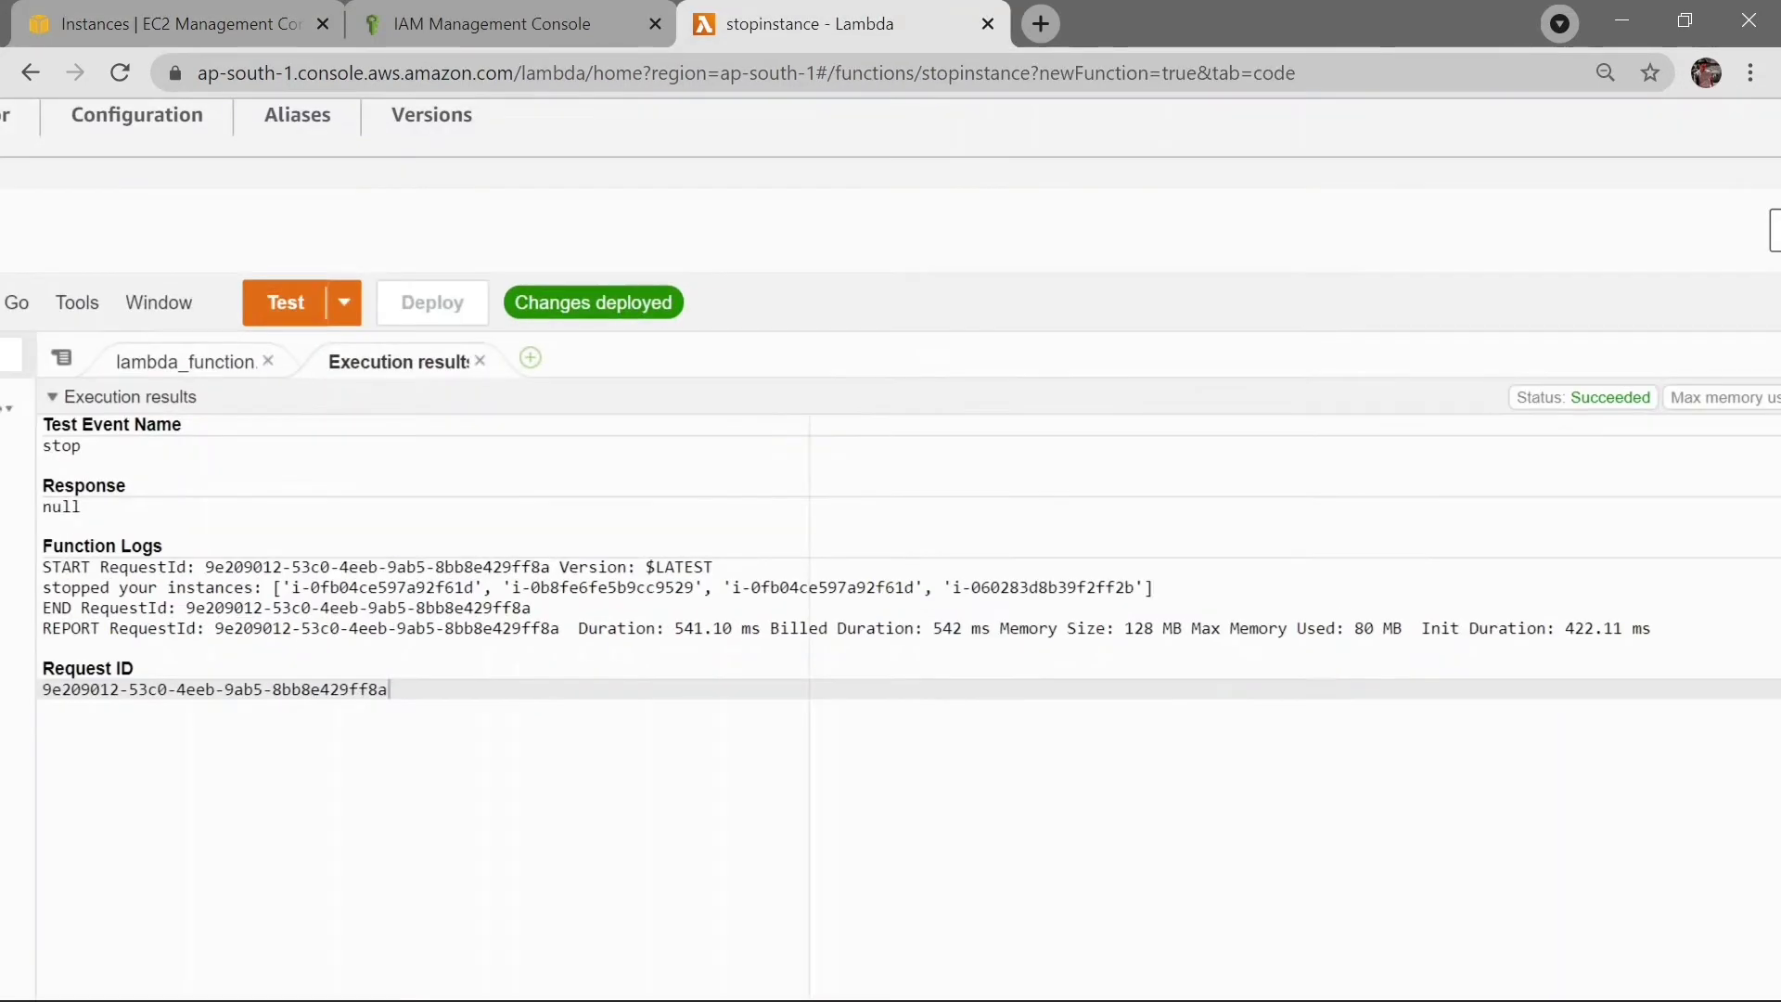
click(186, 365)
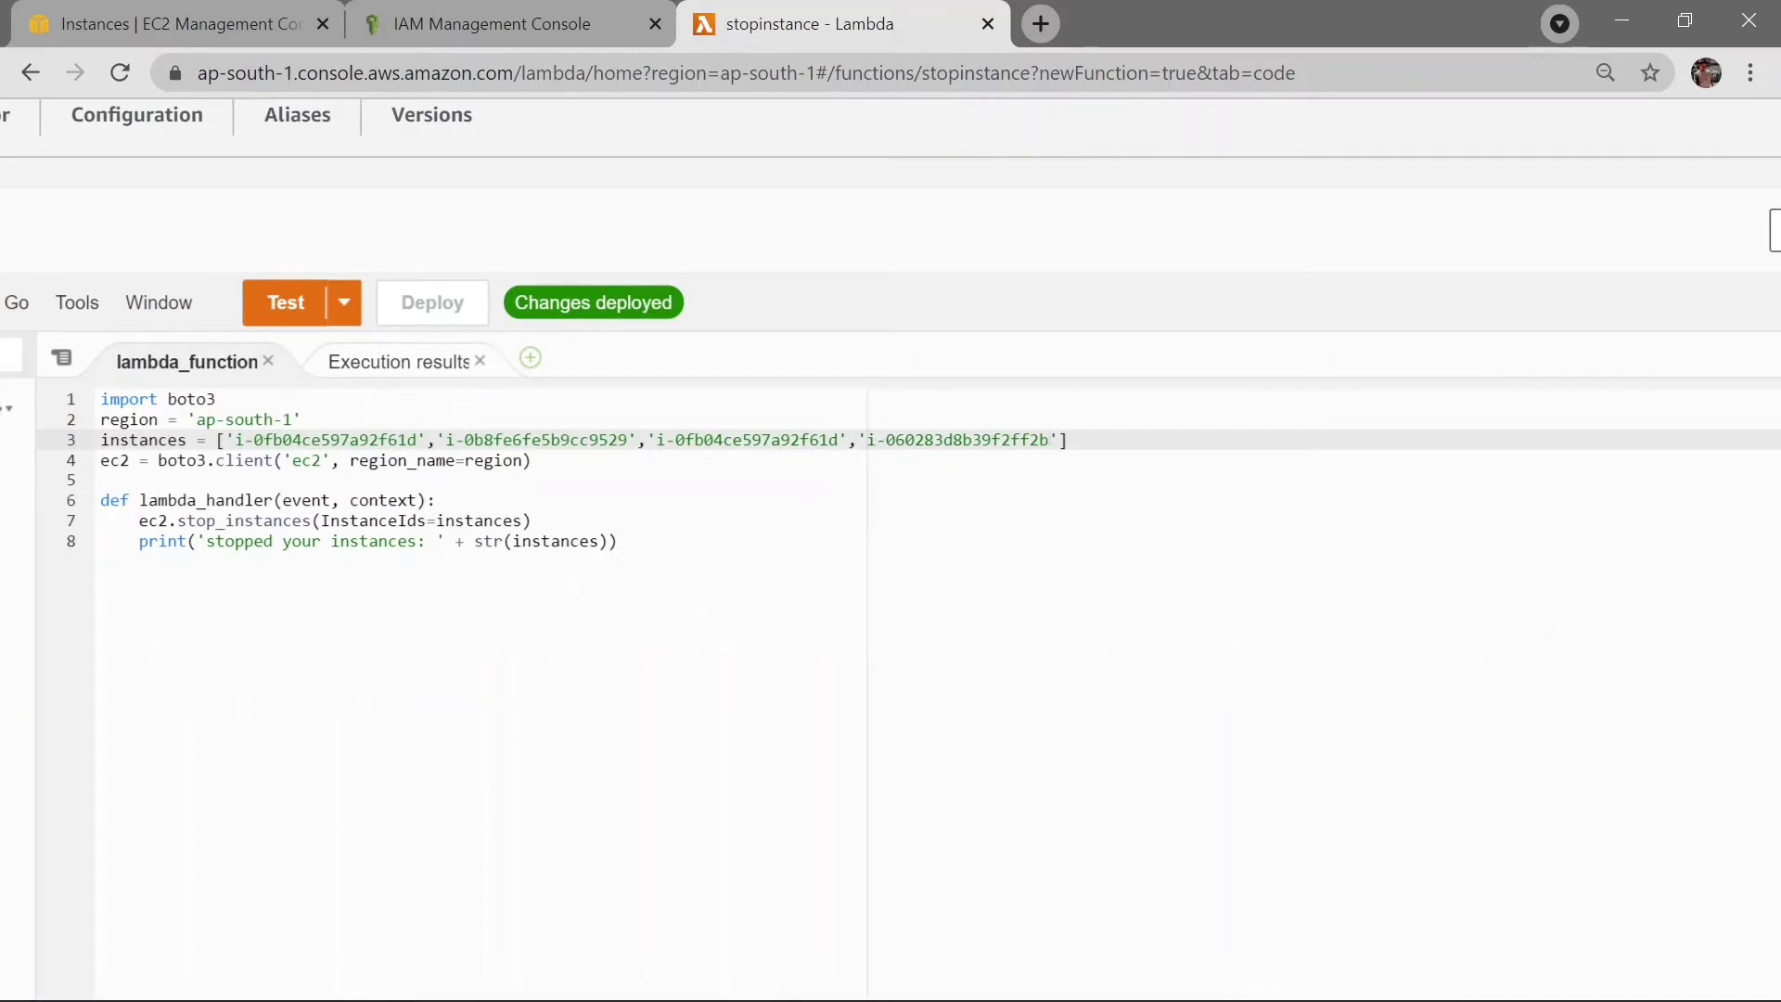
Leave the stopinstance function for the Lambda dashboard and begin creating a new function.
scroll(185, 365, up, 2)
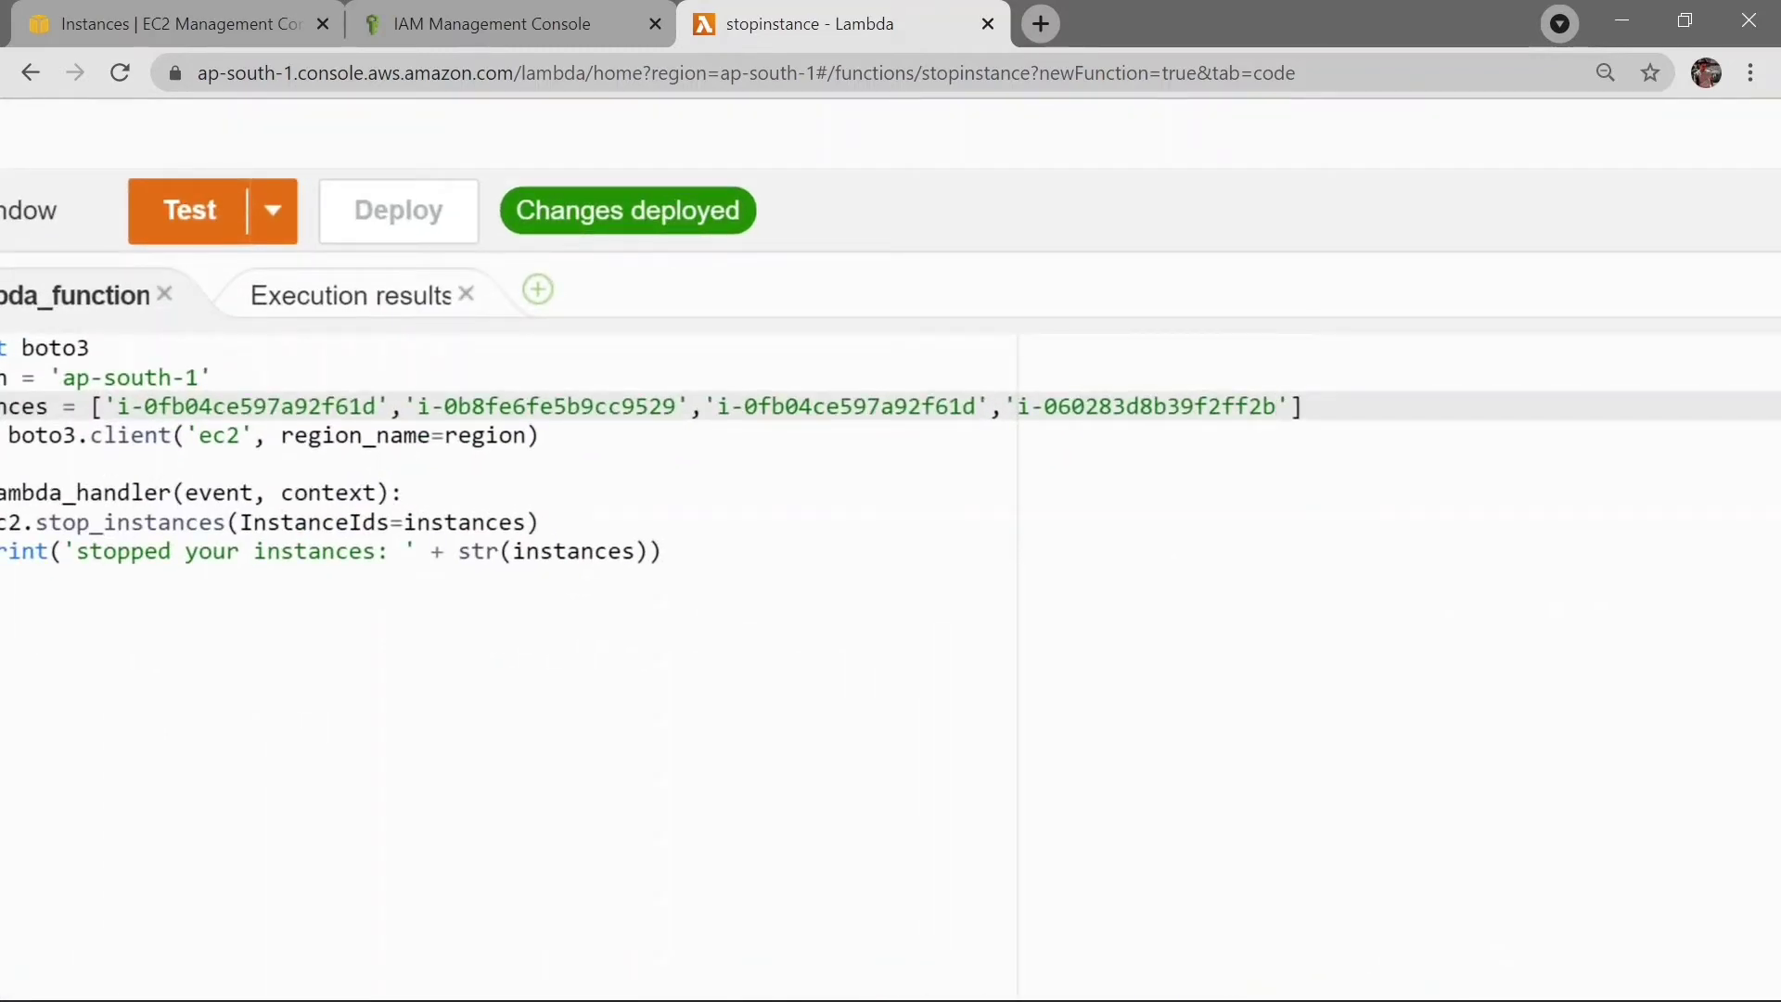
scroll(838, 431, down, 5)
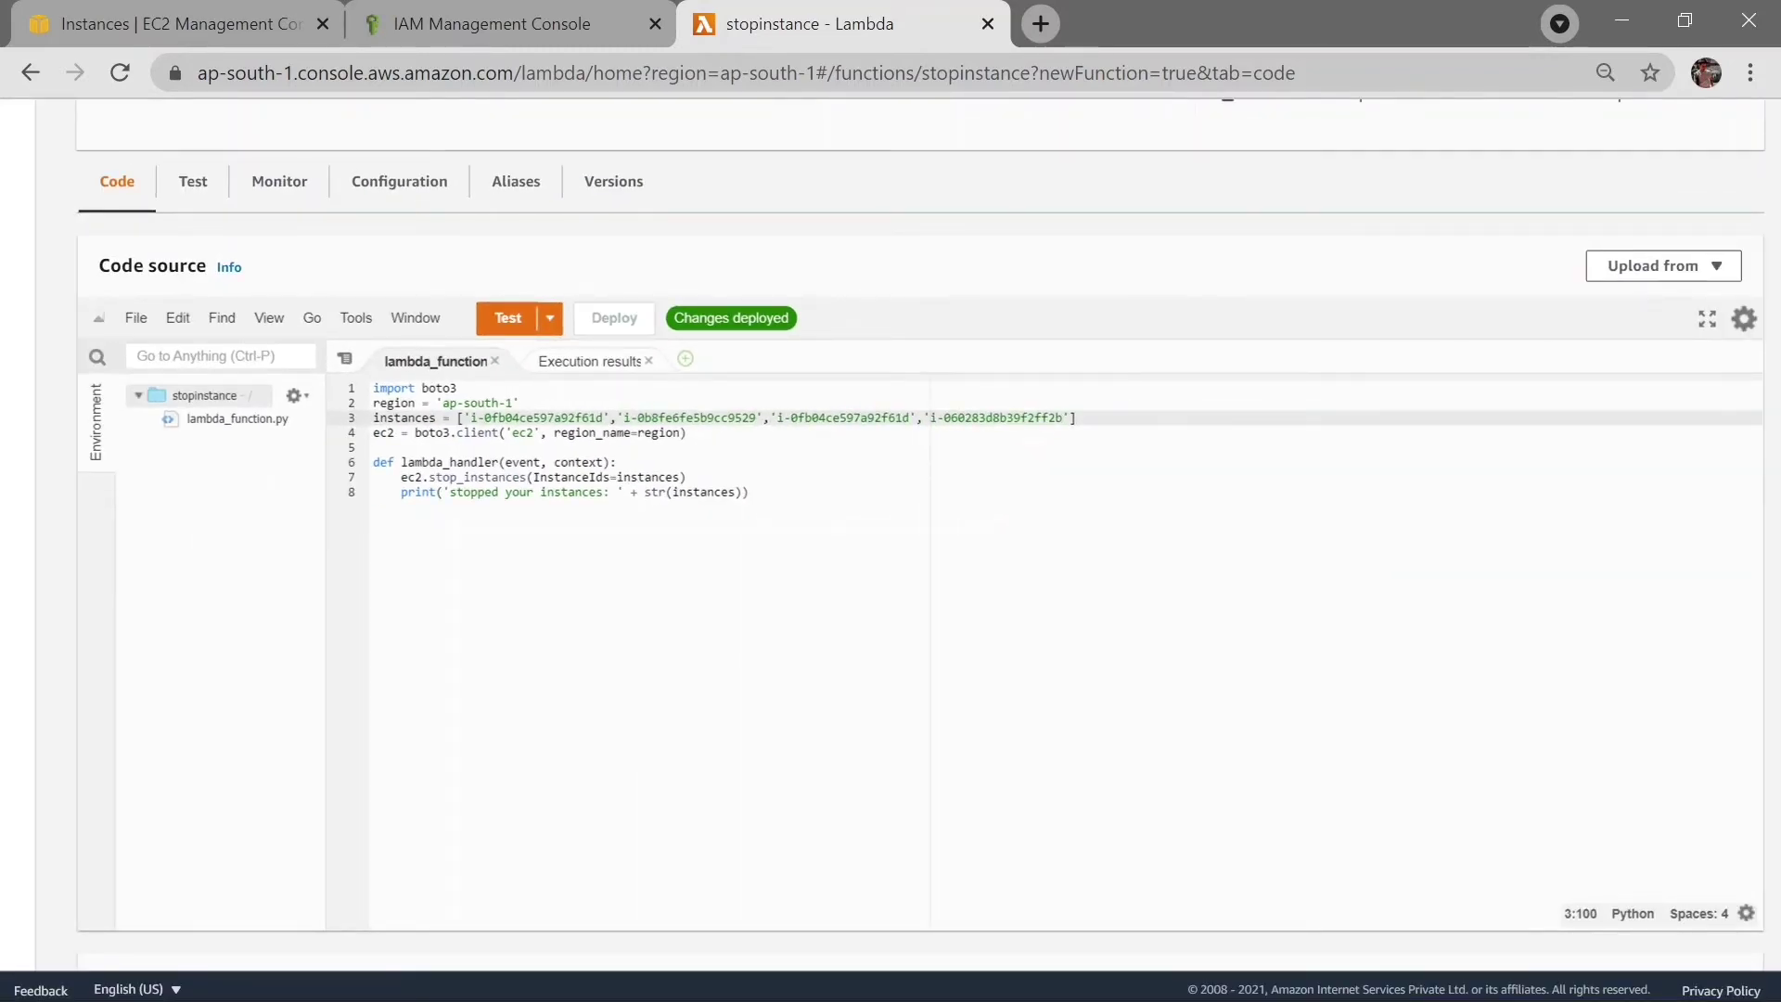
scroll(890, 519, down, 2)
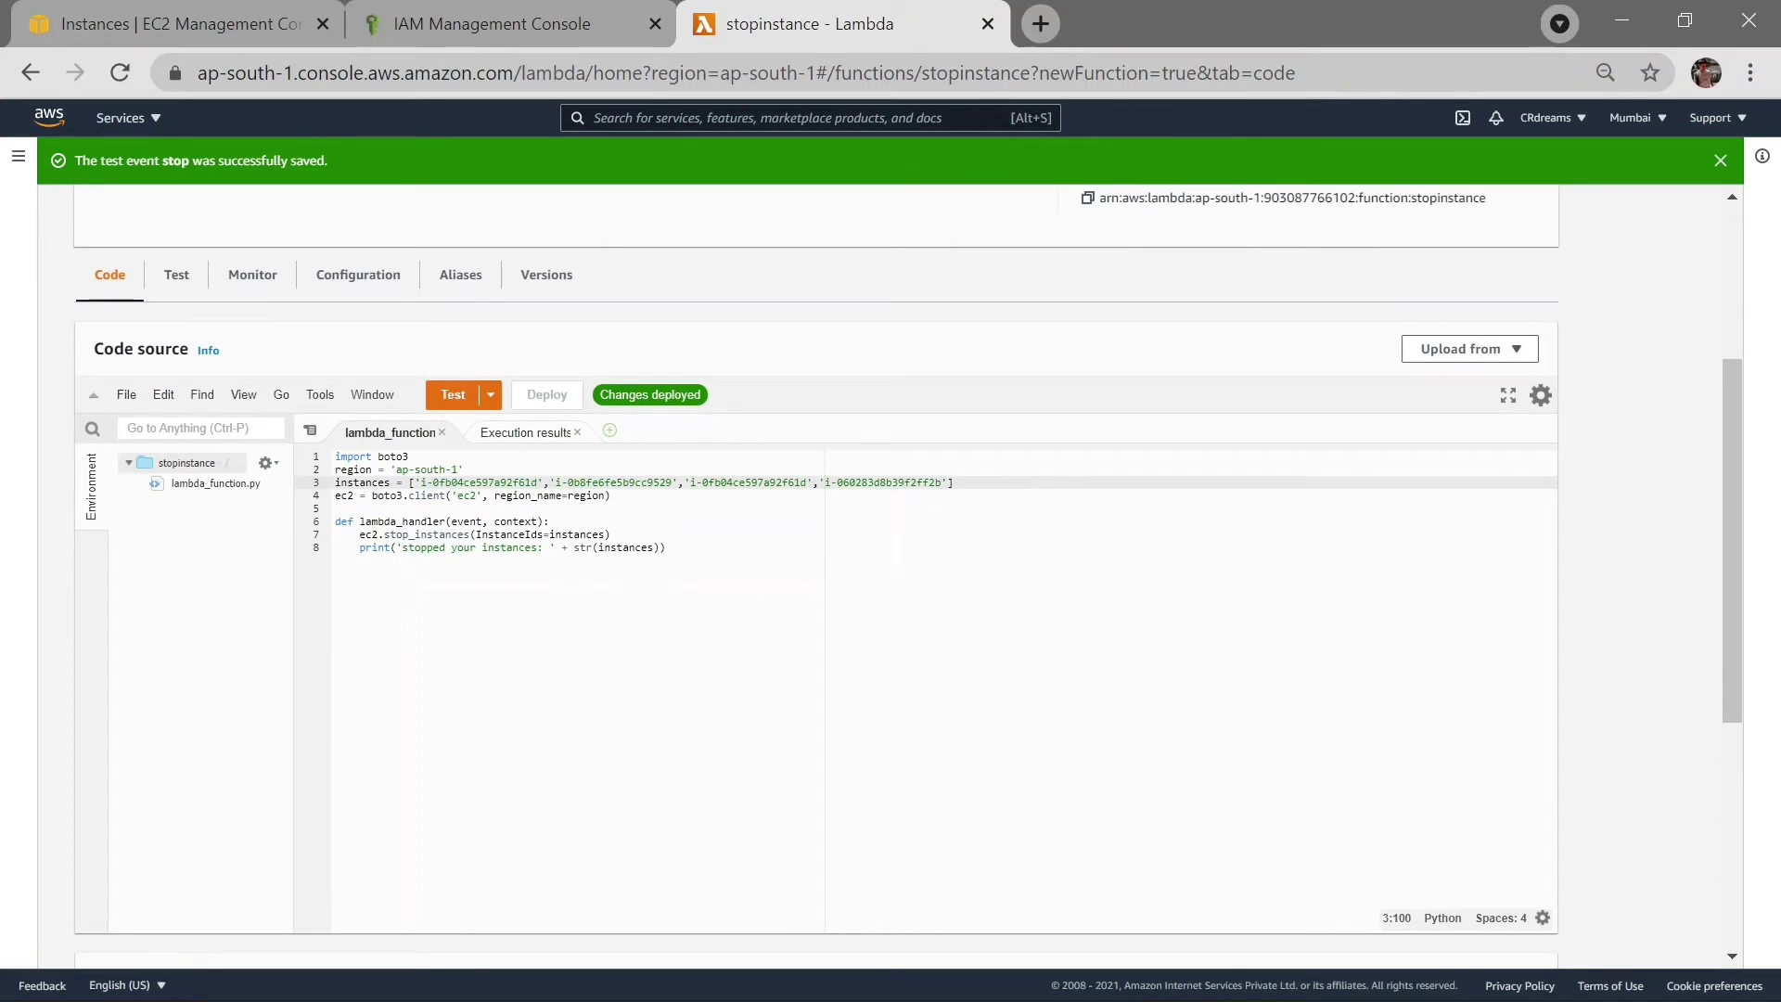
scroll(343, 357, up, 4)
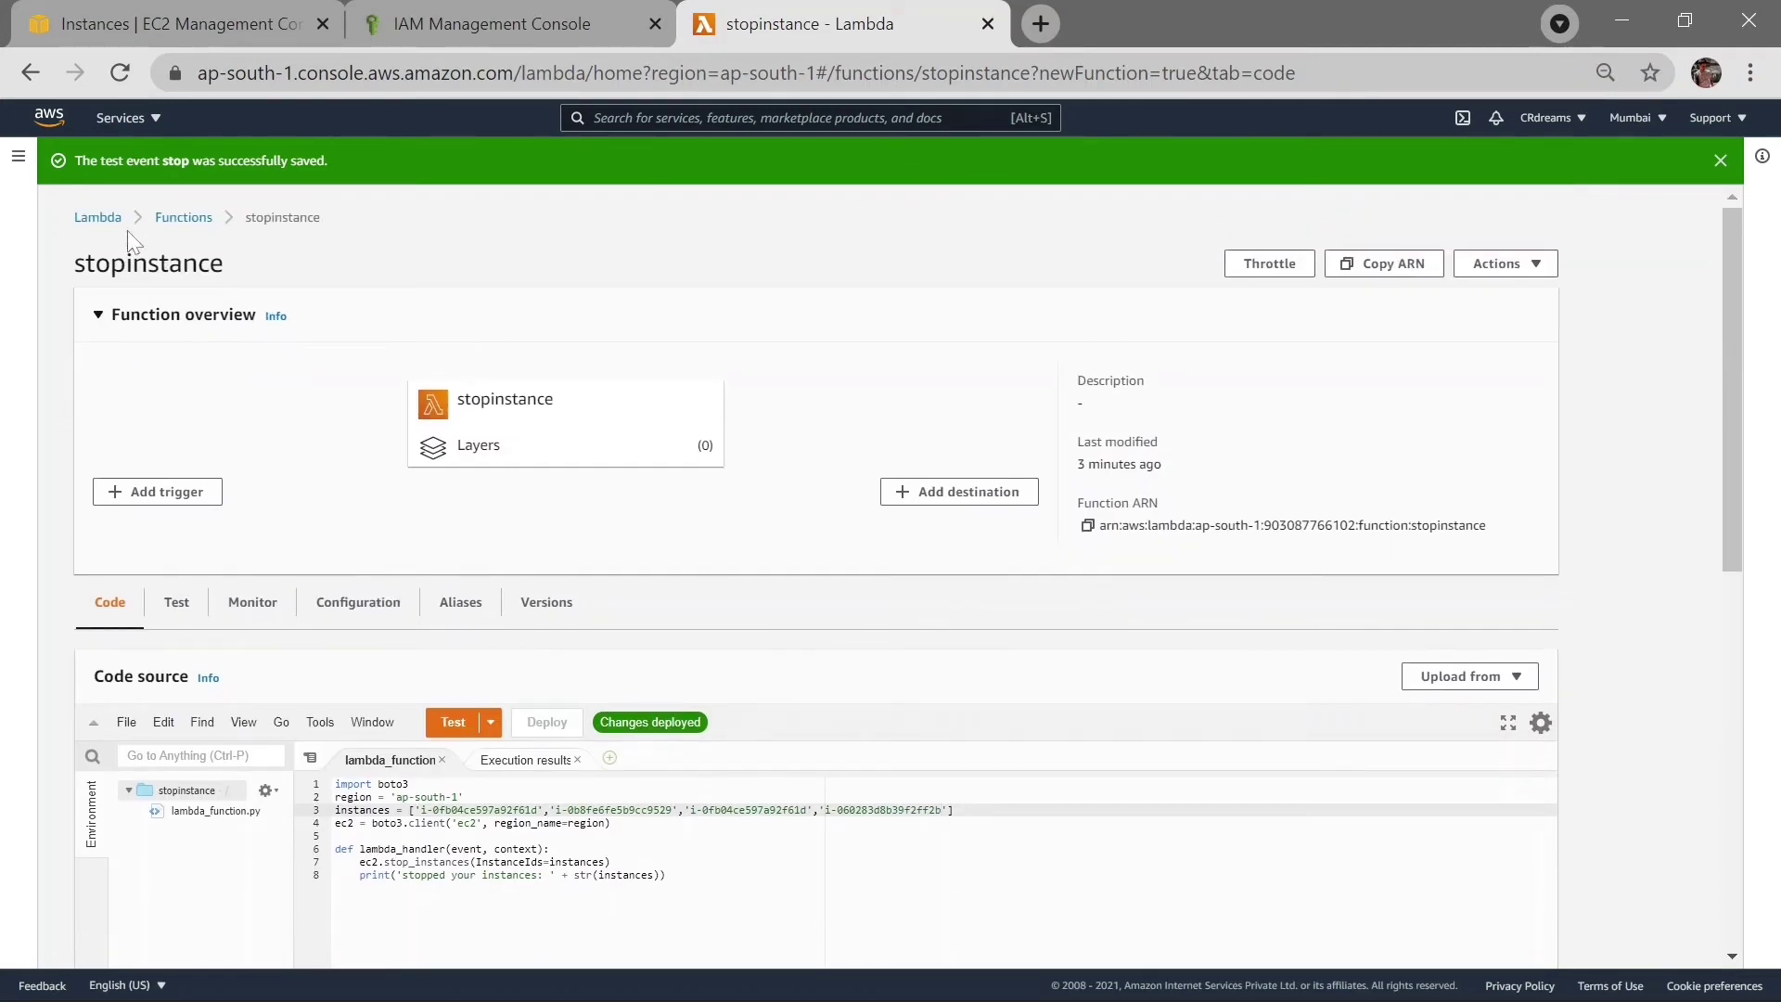
click(96, 219)
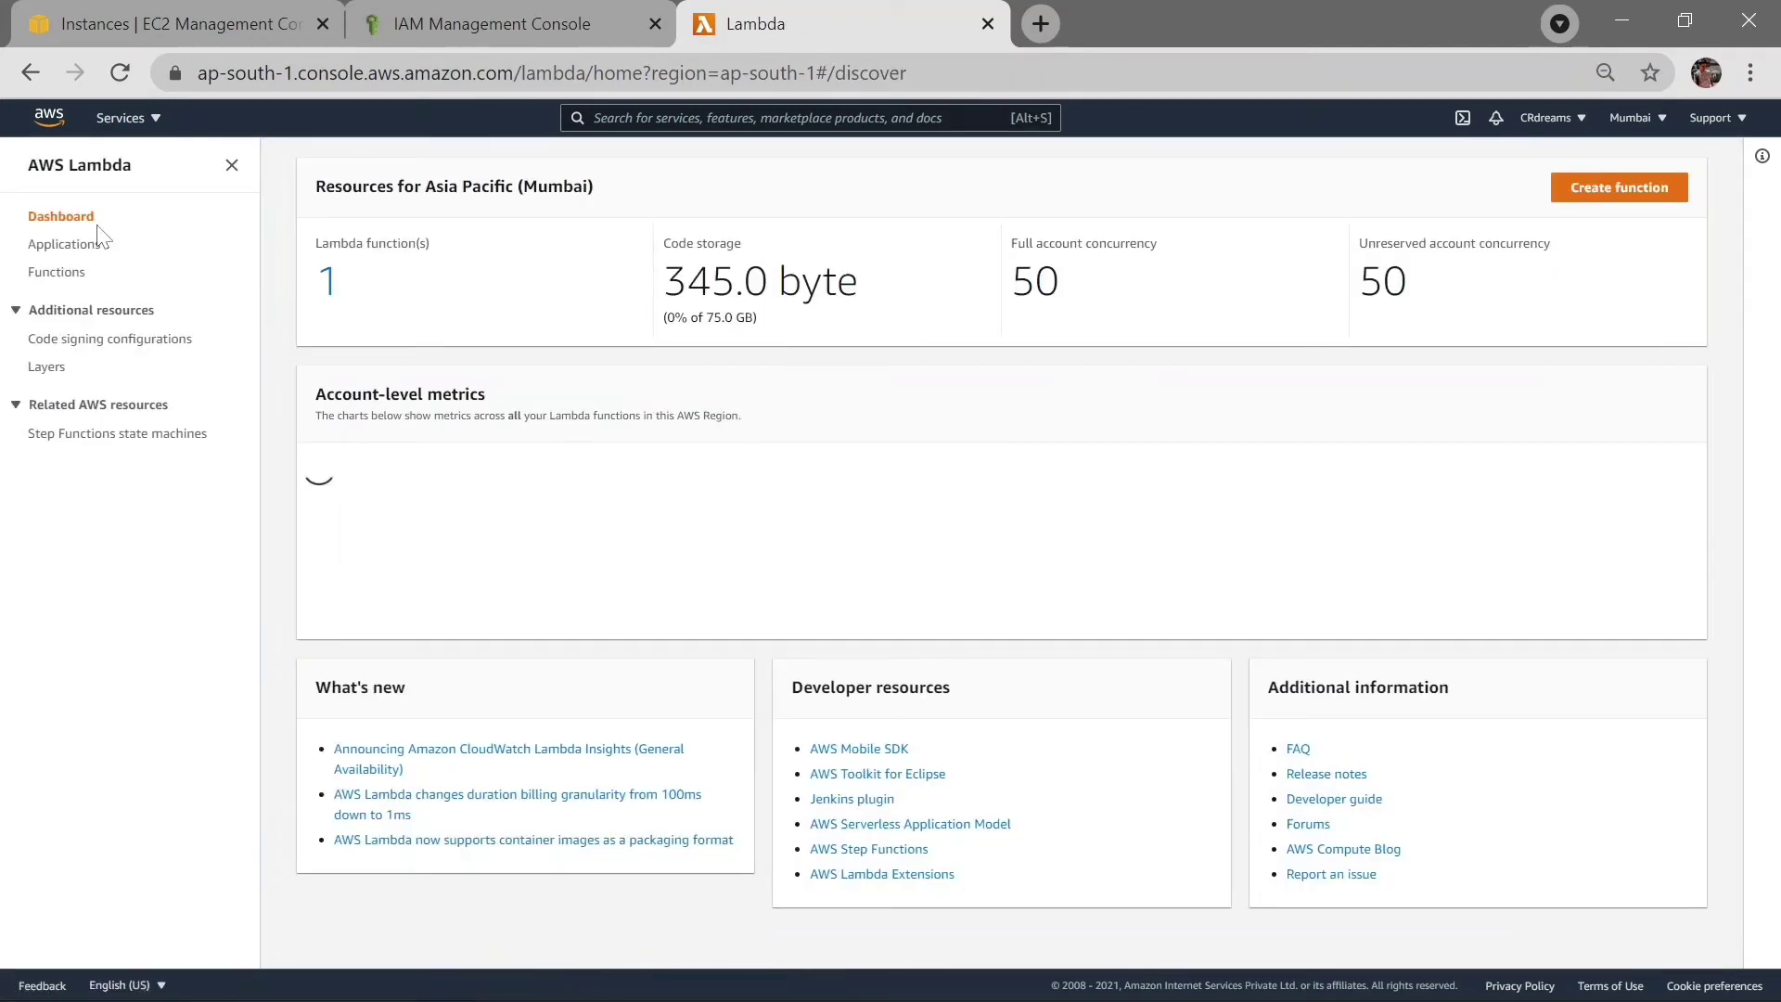
click(1647, 197)
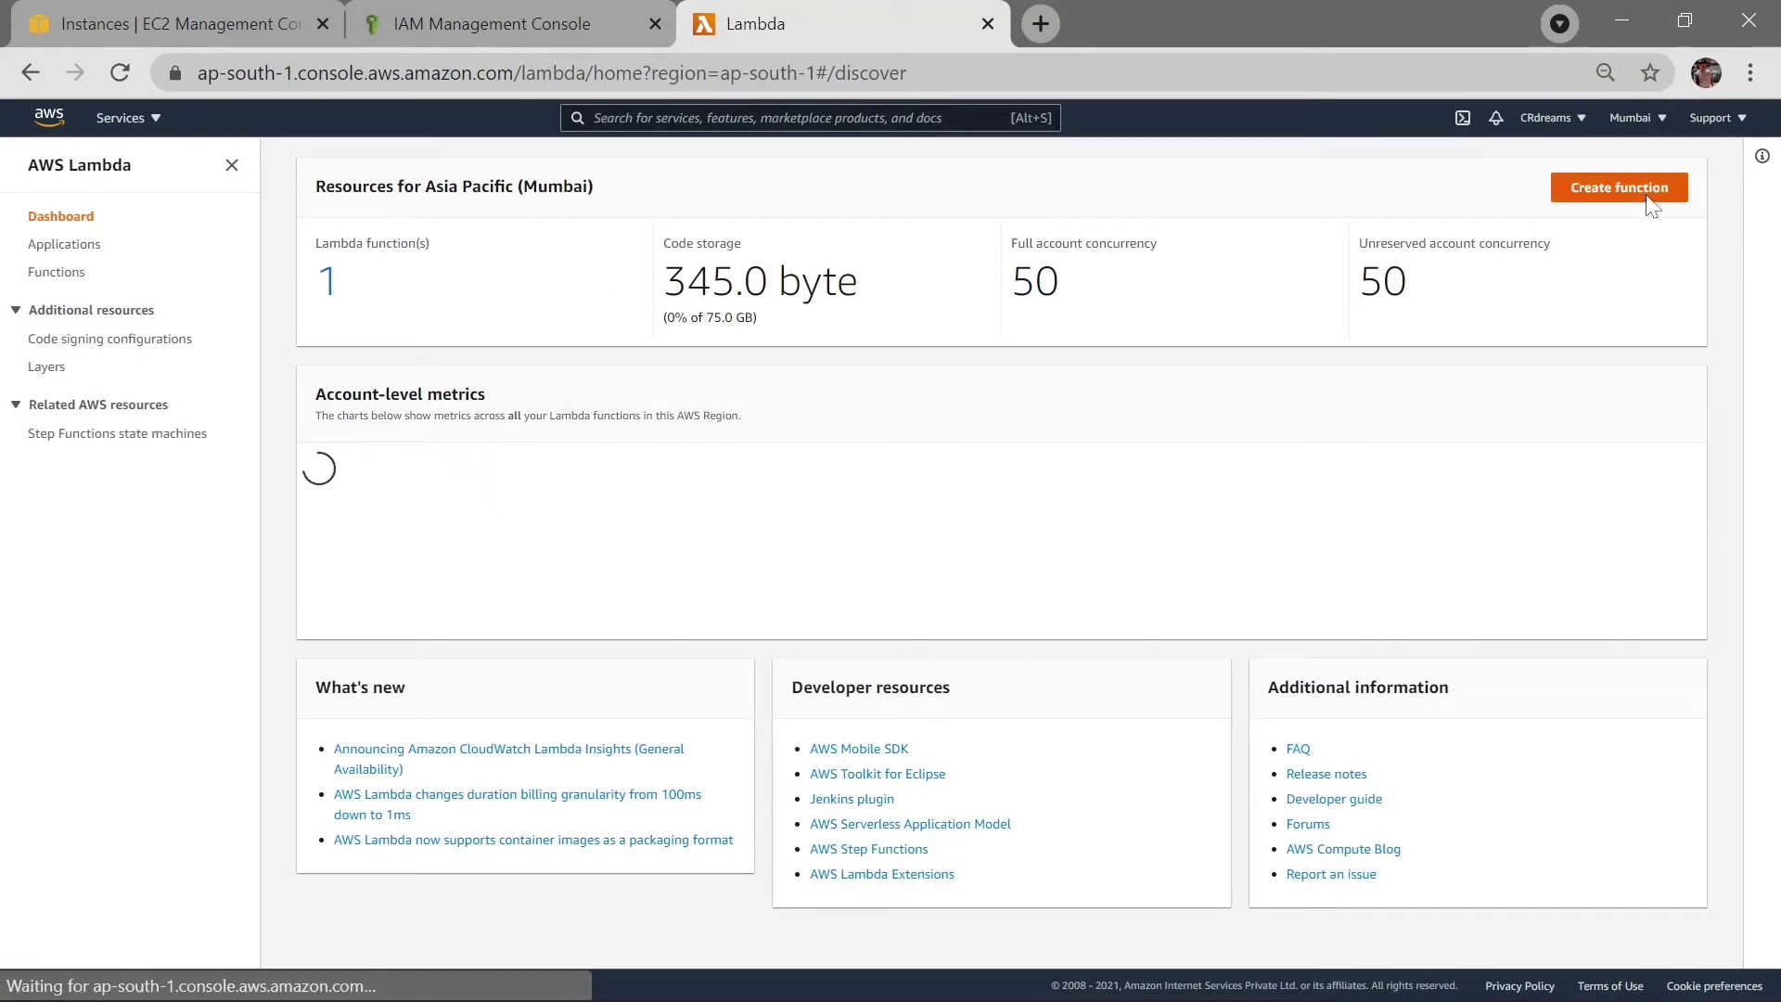
click(1648, 191)
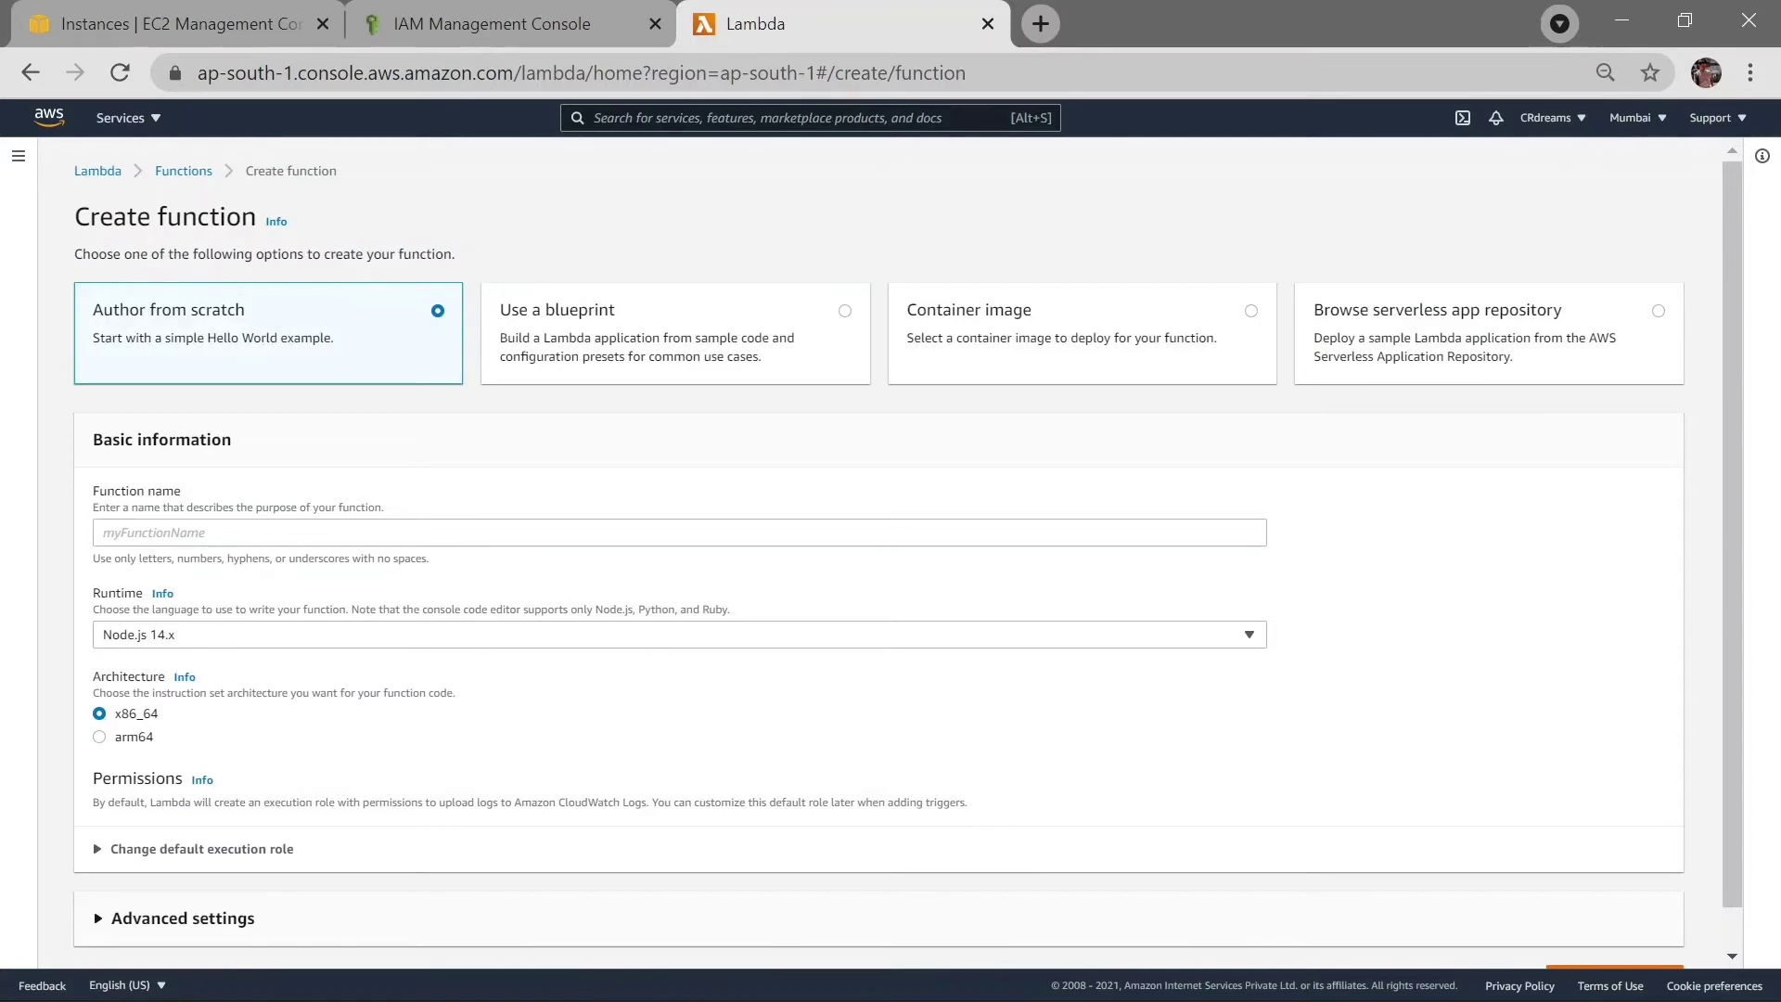
Name the new function start and set its runtime to Python 3.7.
click(153, 533)
text(start)
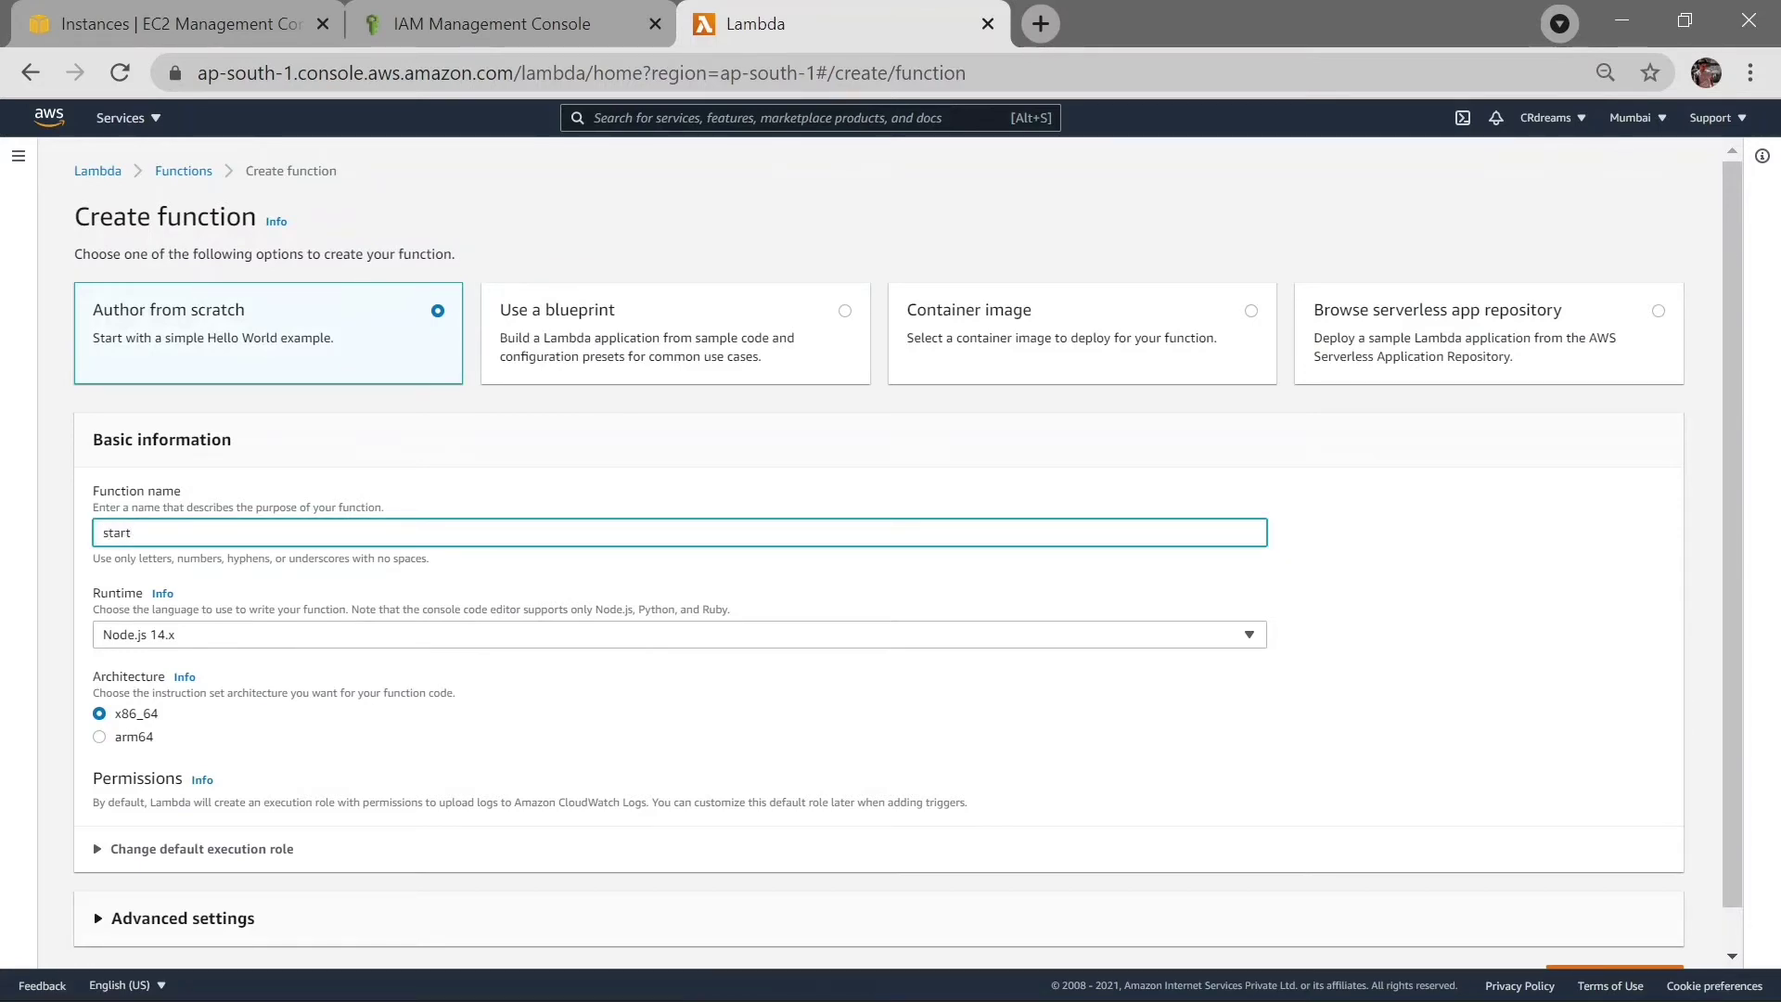
click(311, 638)
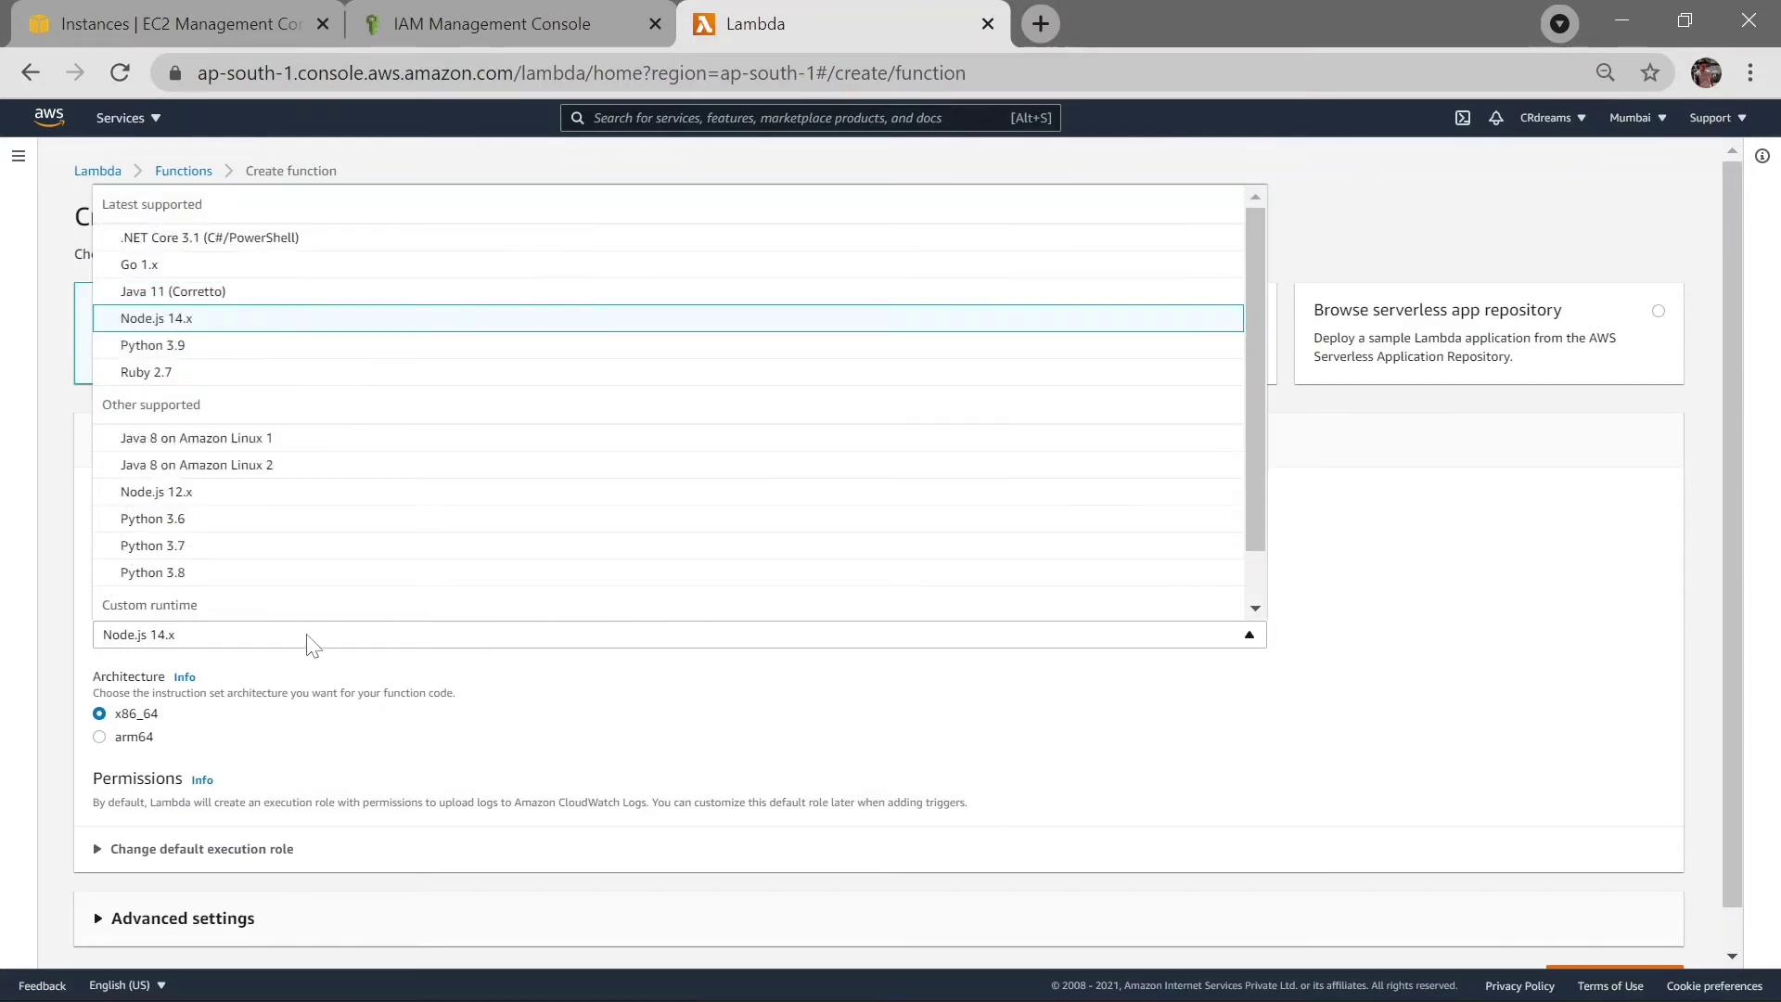
click(267, 548)
scroll(324, 672, down, 1)
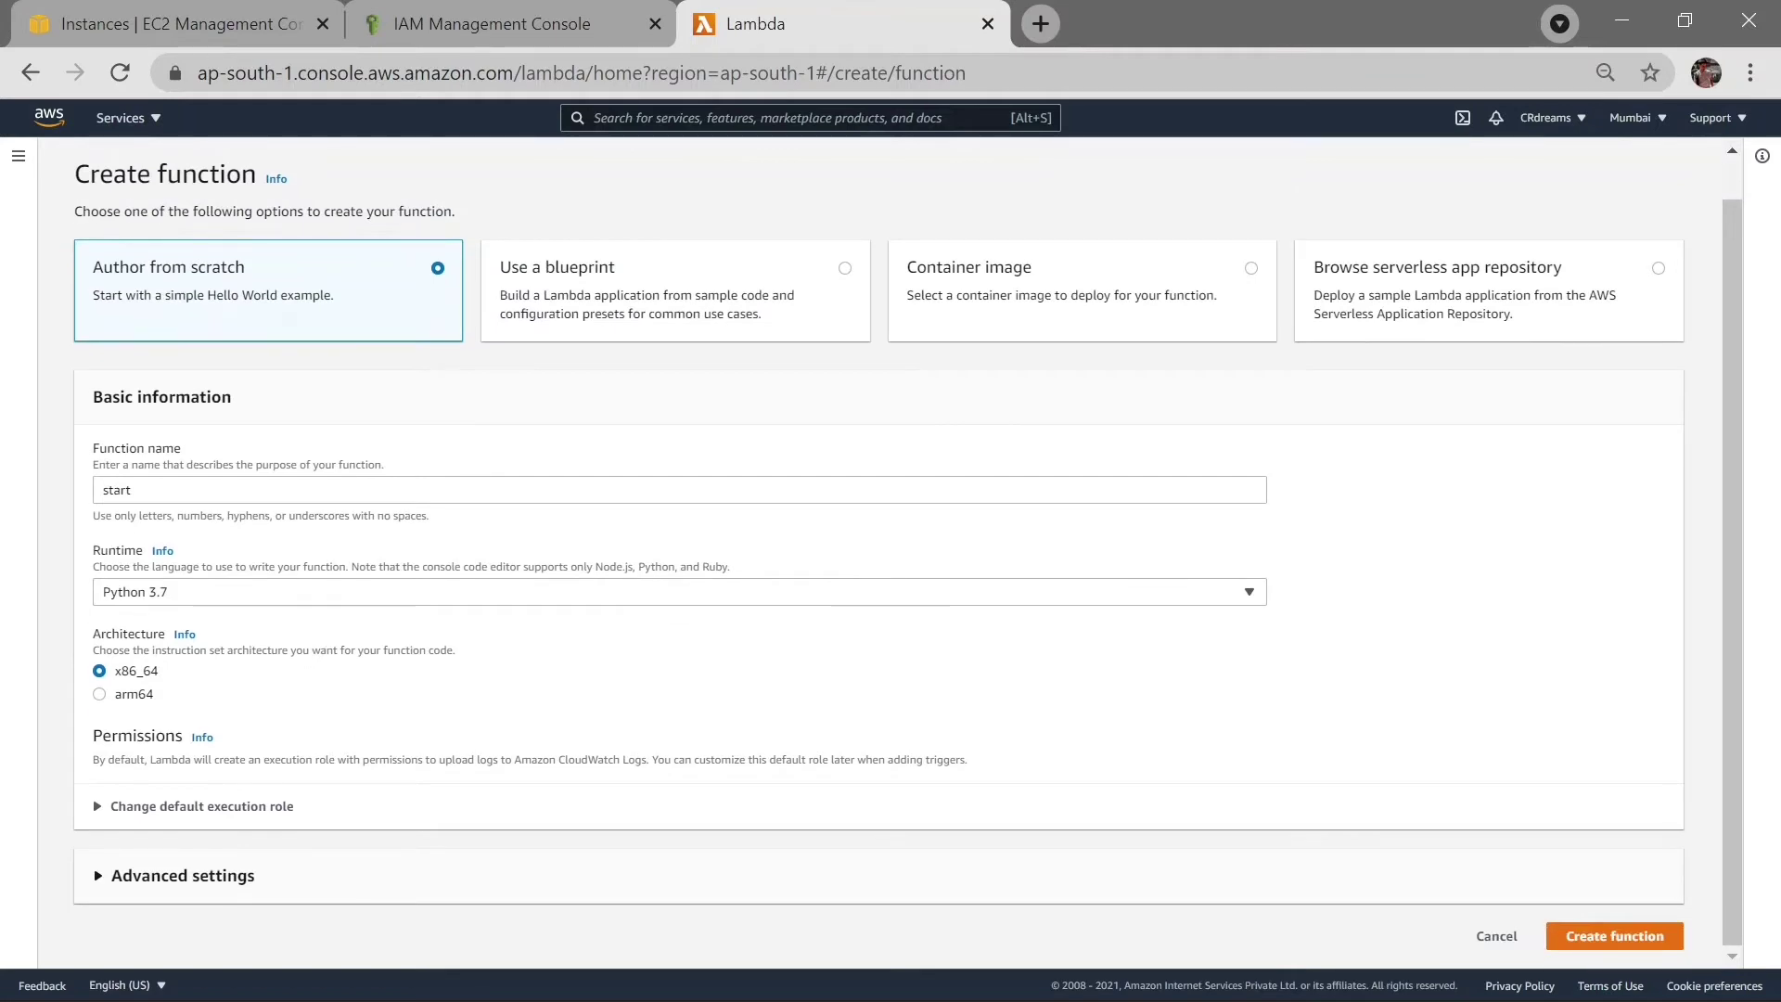
Assign the existing role startstopNEW as the execution role and create the start function.
click(238, 806)
scroll(239, 806, down, 3)
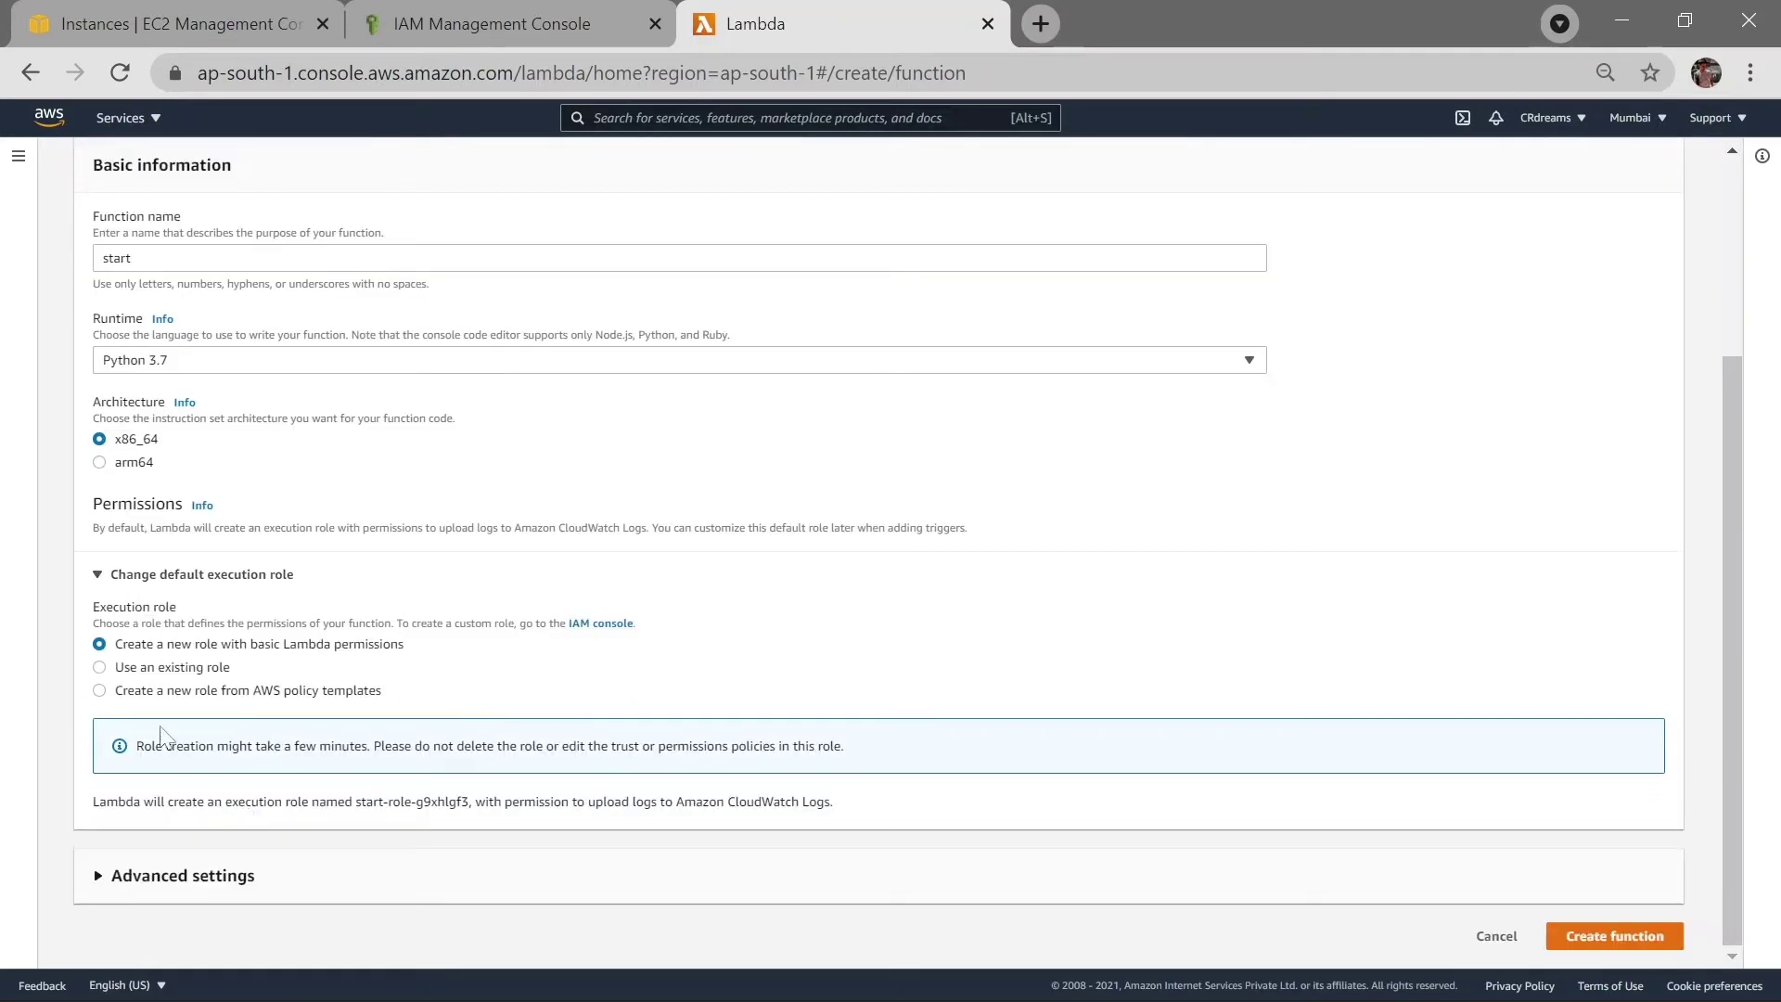
click(100, 667)
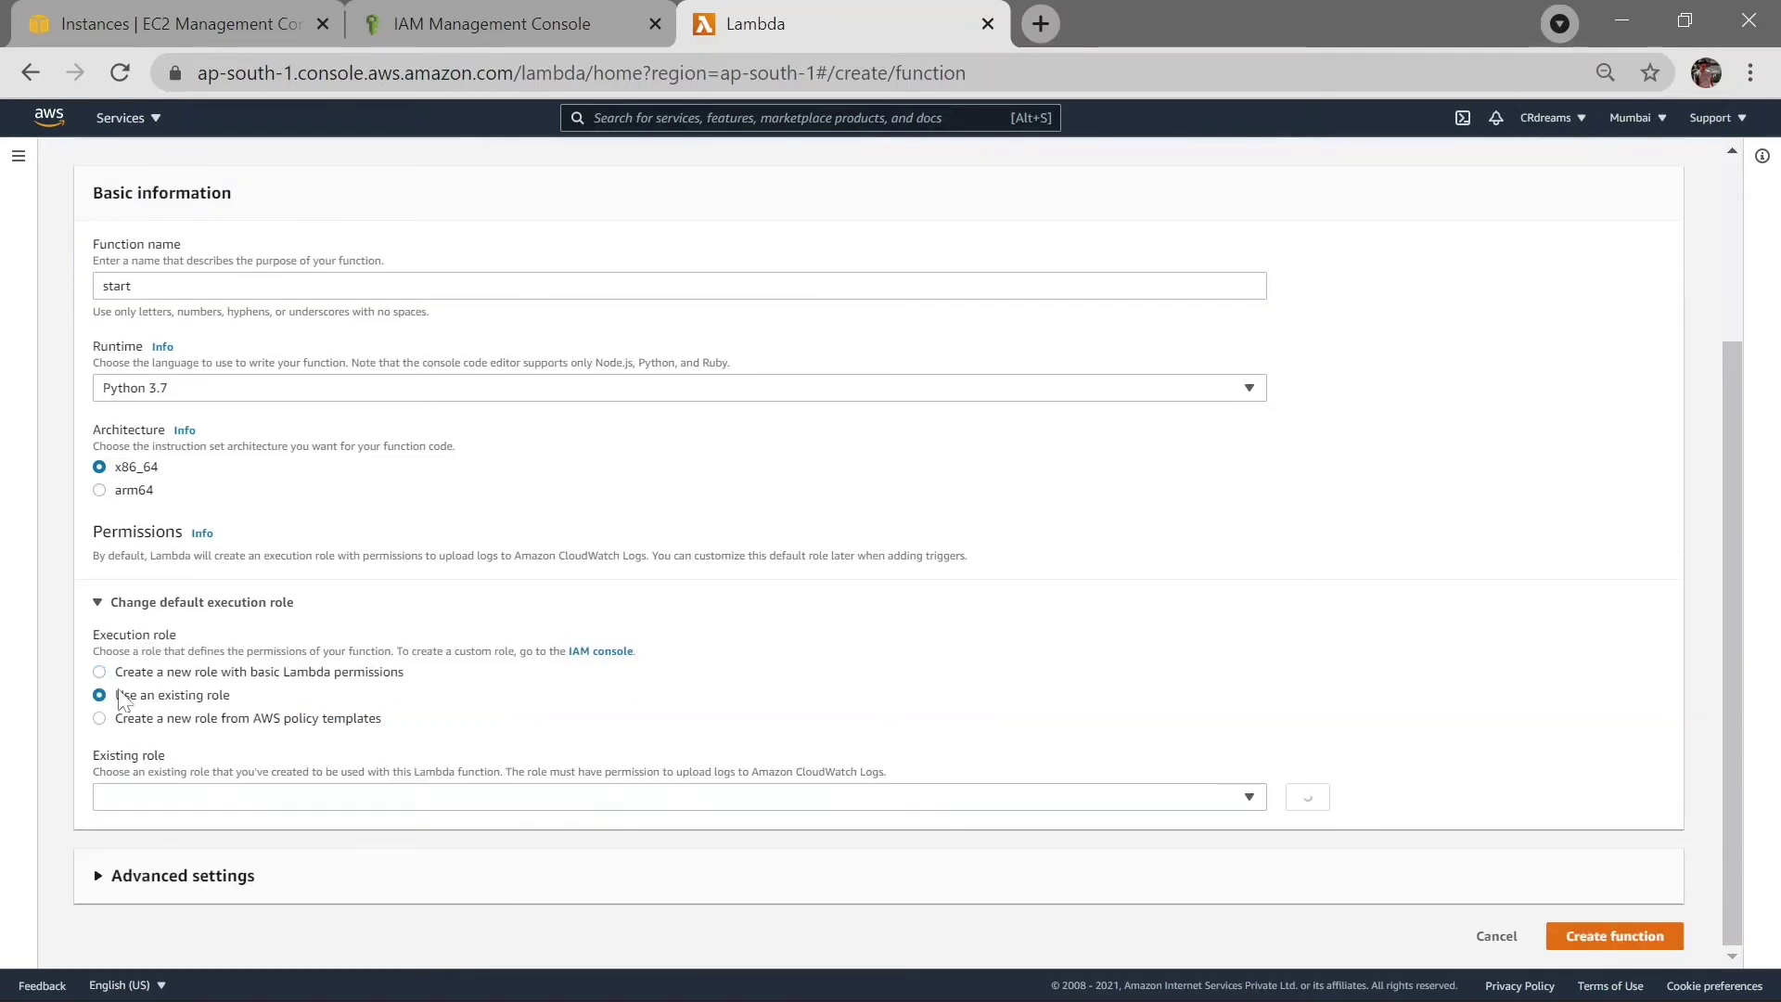
click(189, 805)
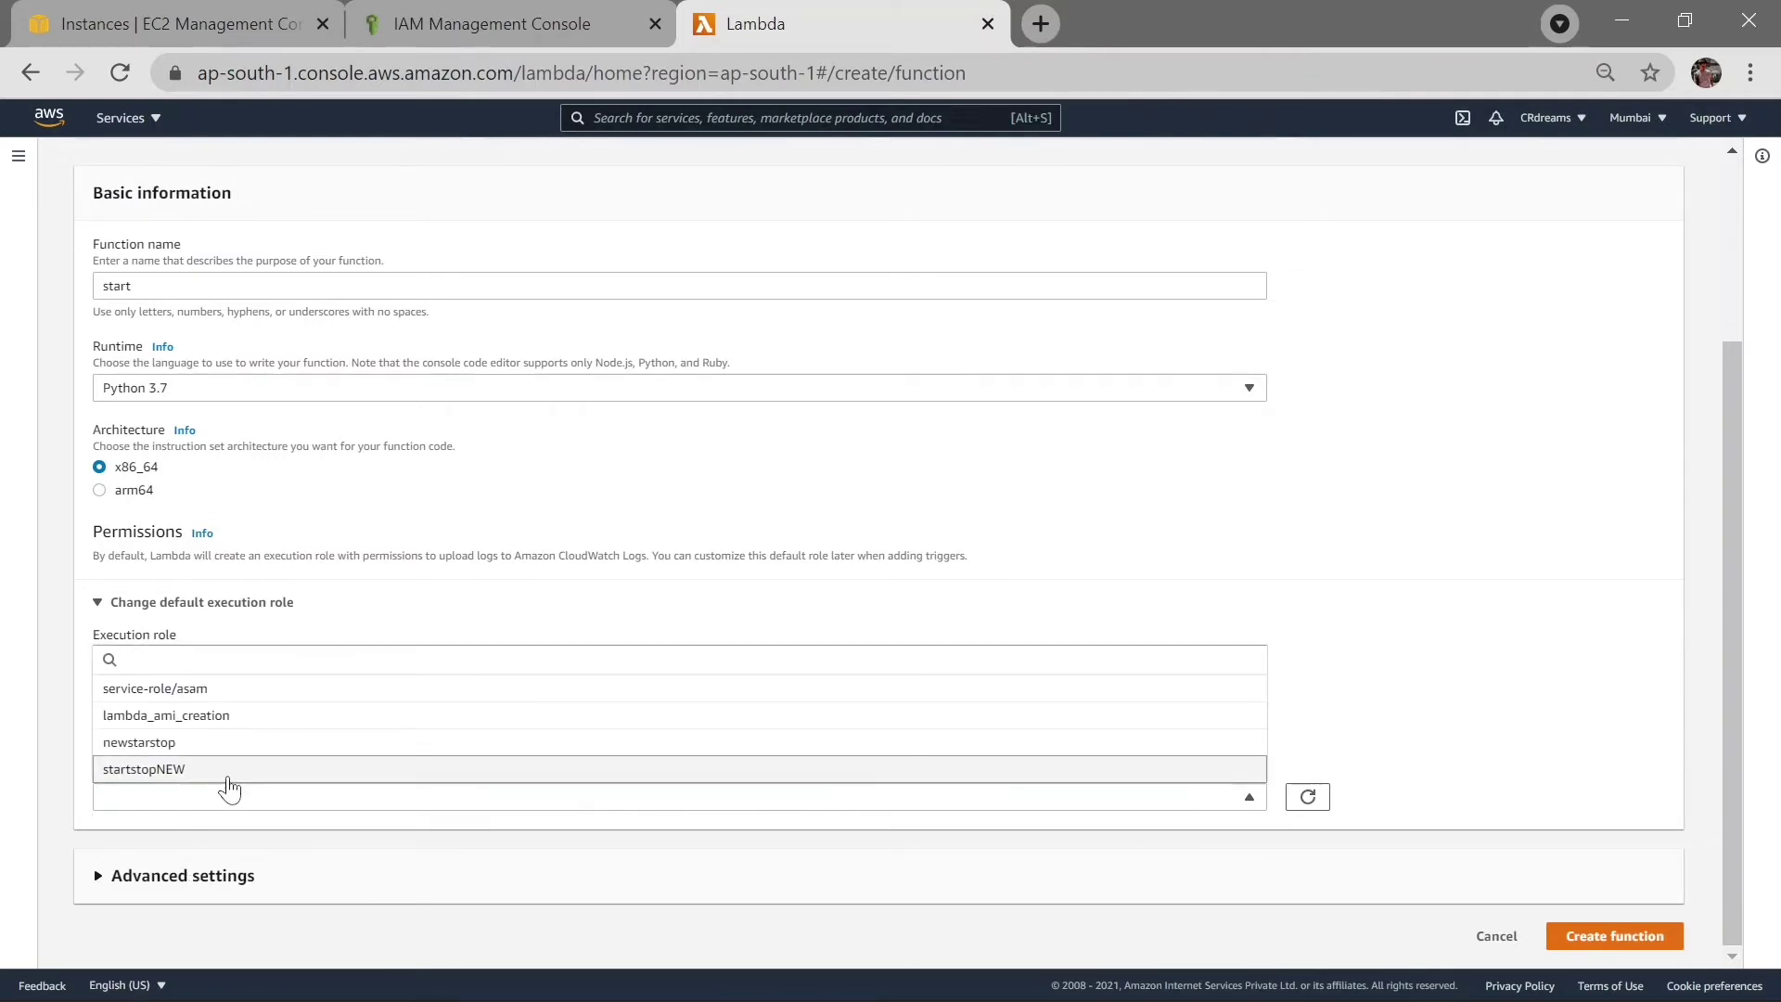
click(227, 771)
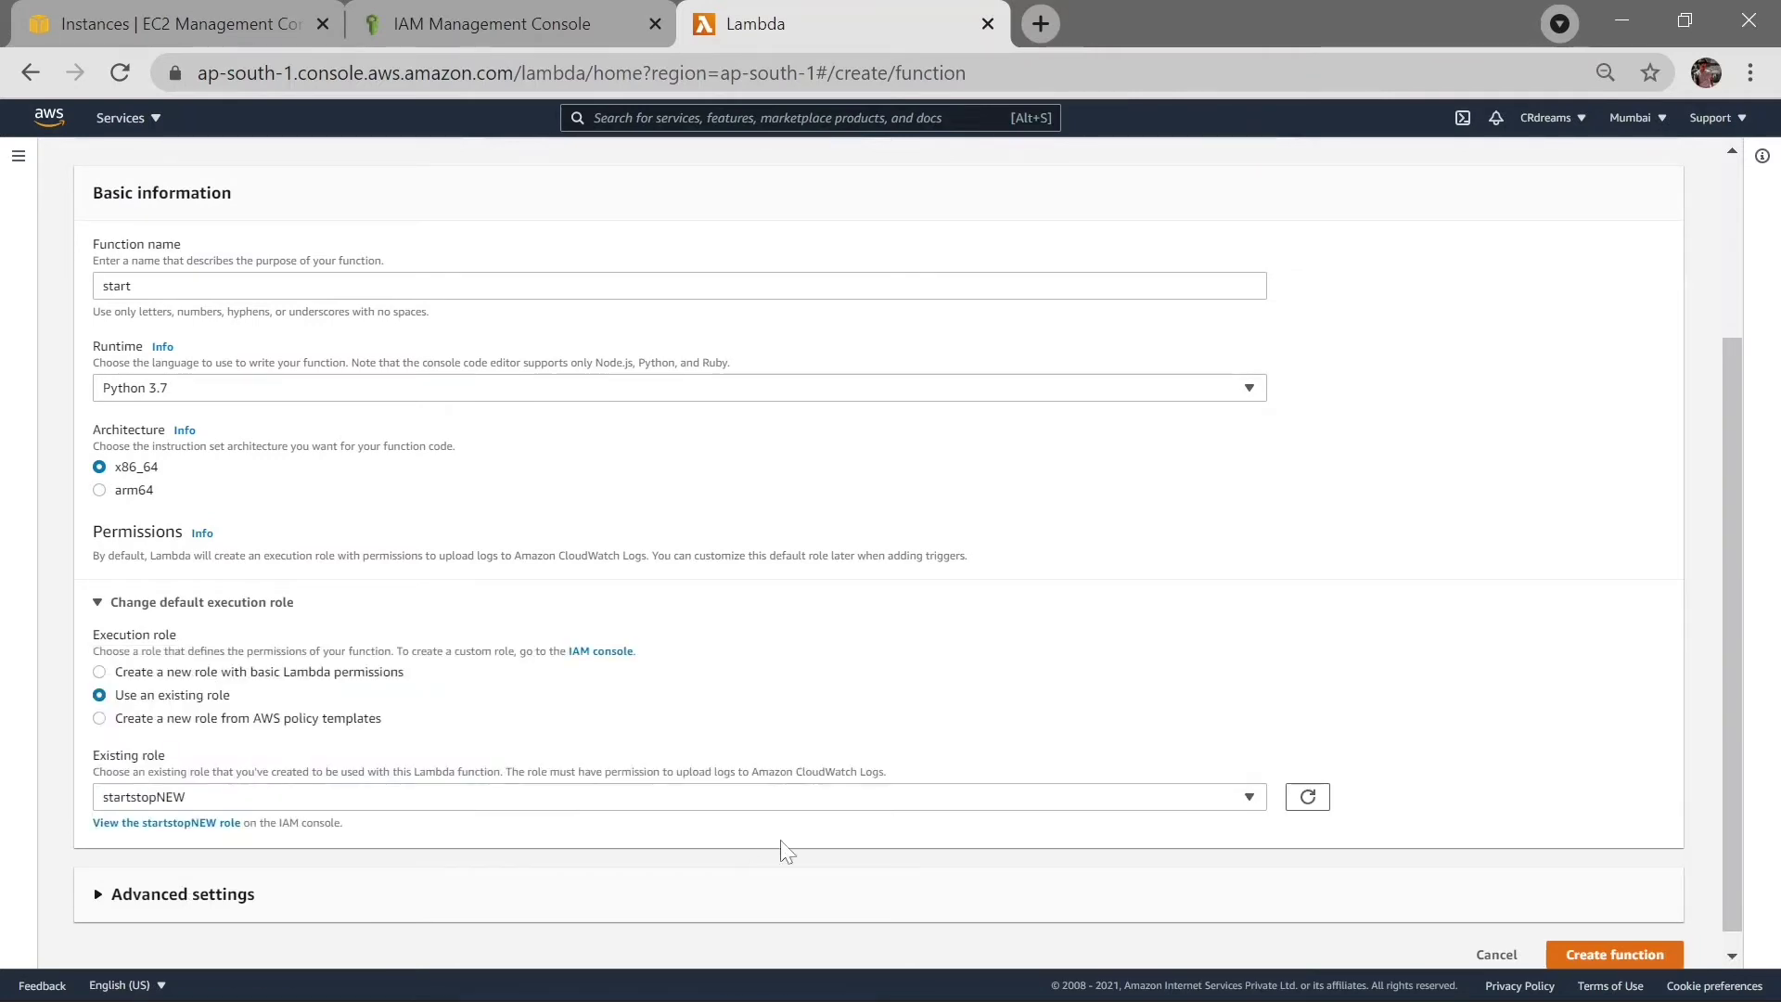
click(1588, 956)
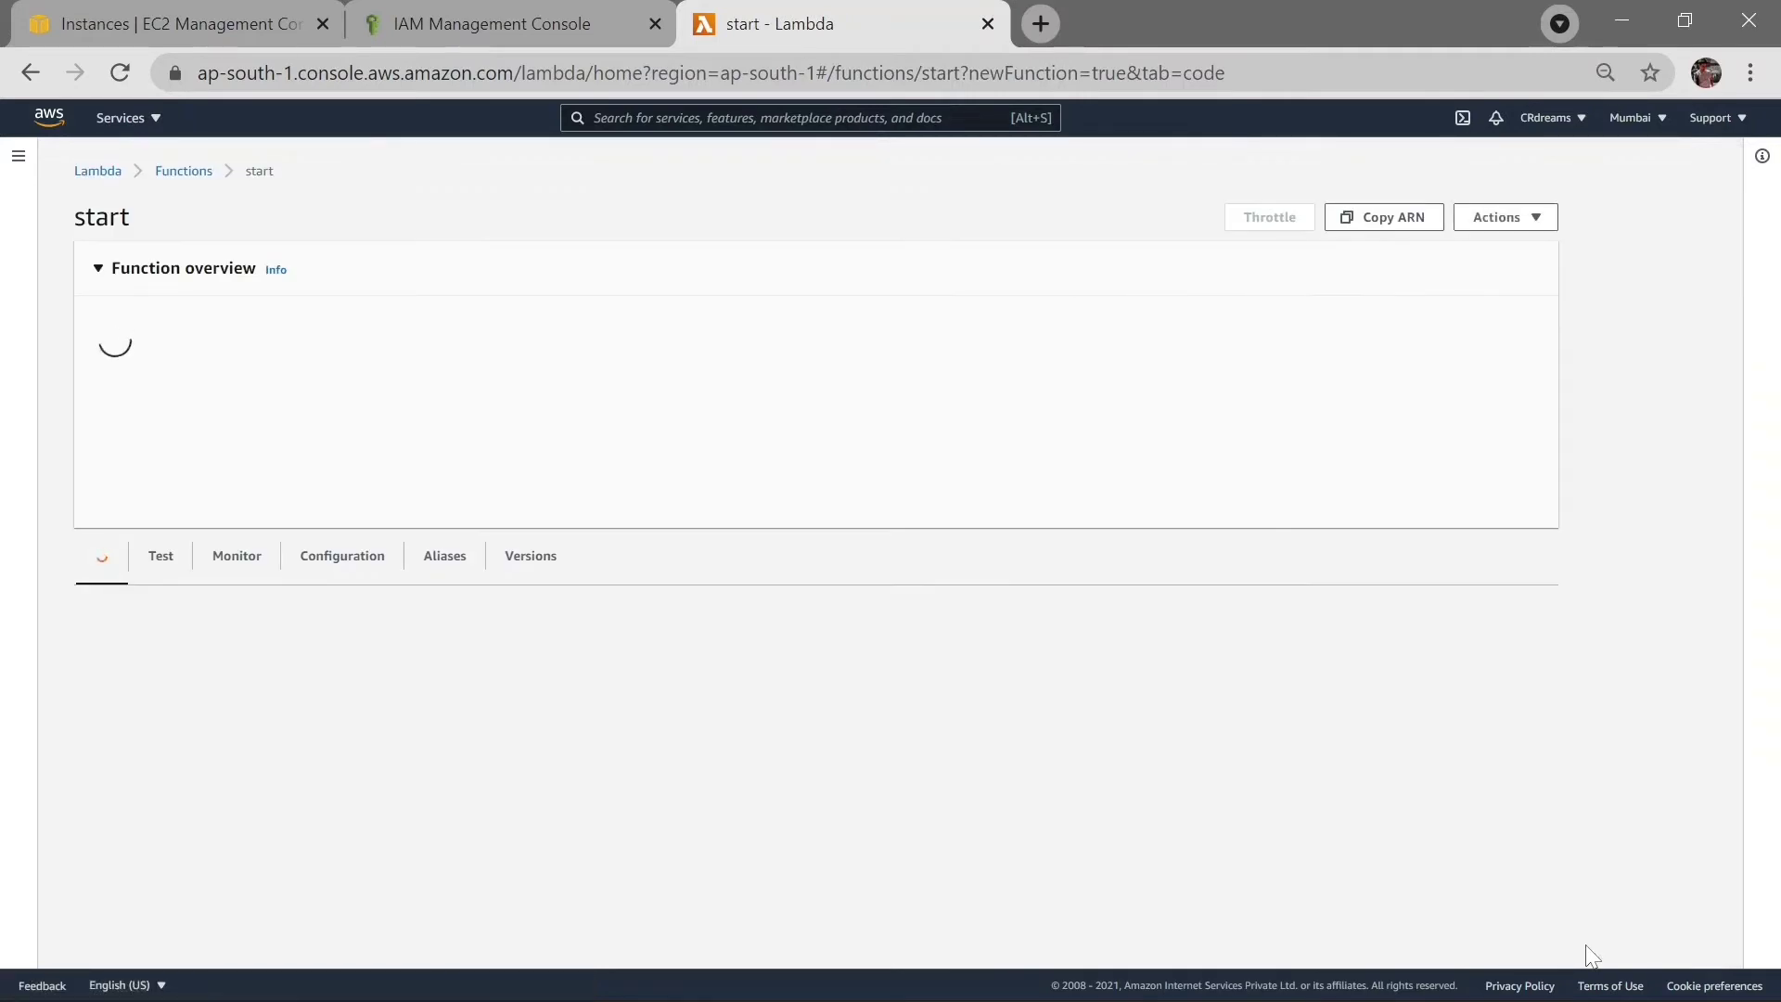
Dismiss the code change notice and show the lambda_function code of the start function.
scroll(512, 653, down, 1)
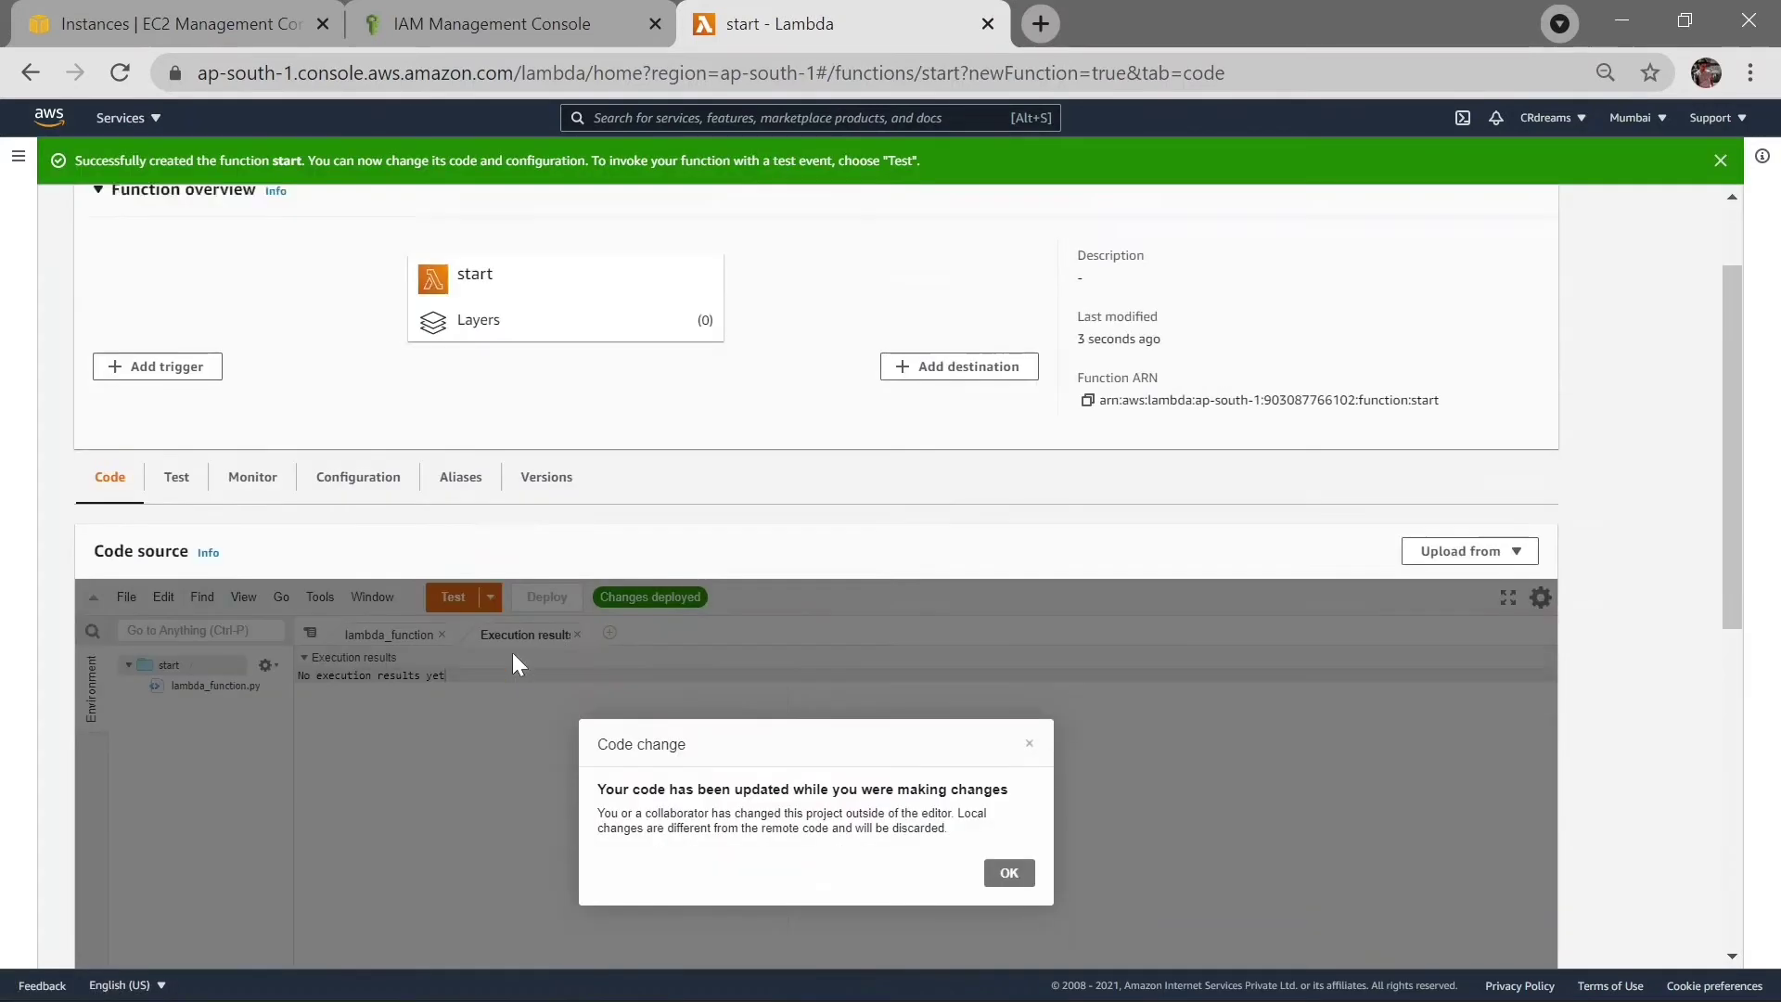
scroll(512, 653, down, 3)
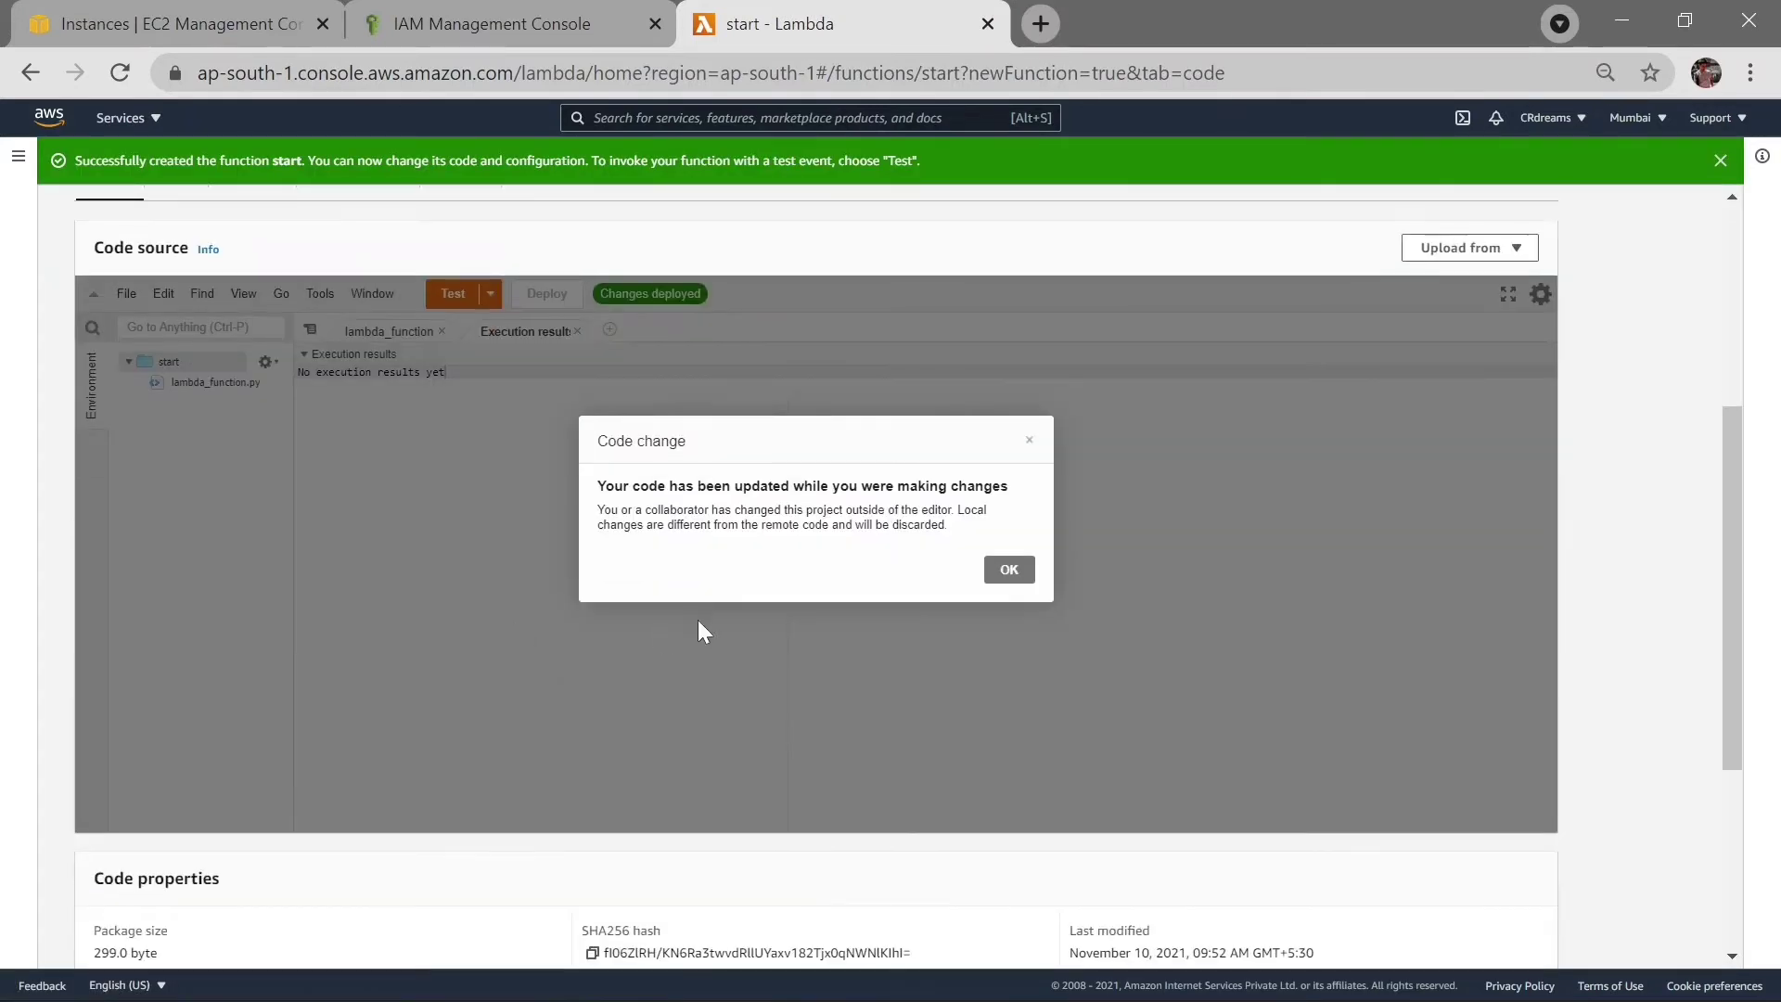
click(1008, 569)
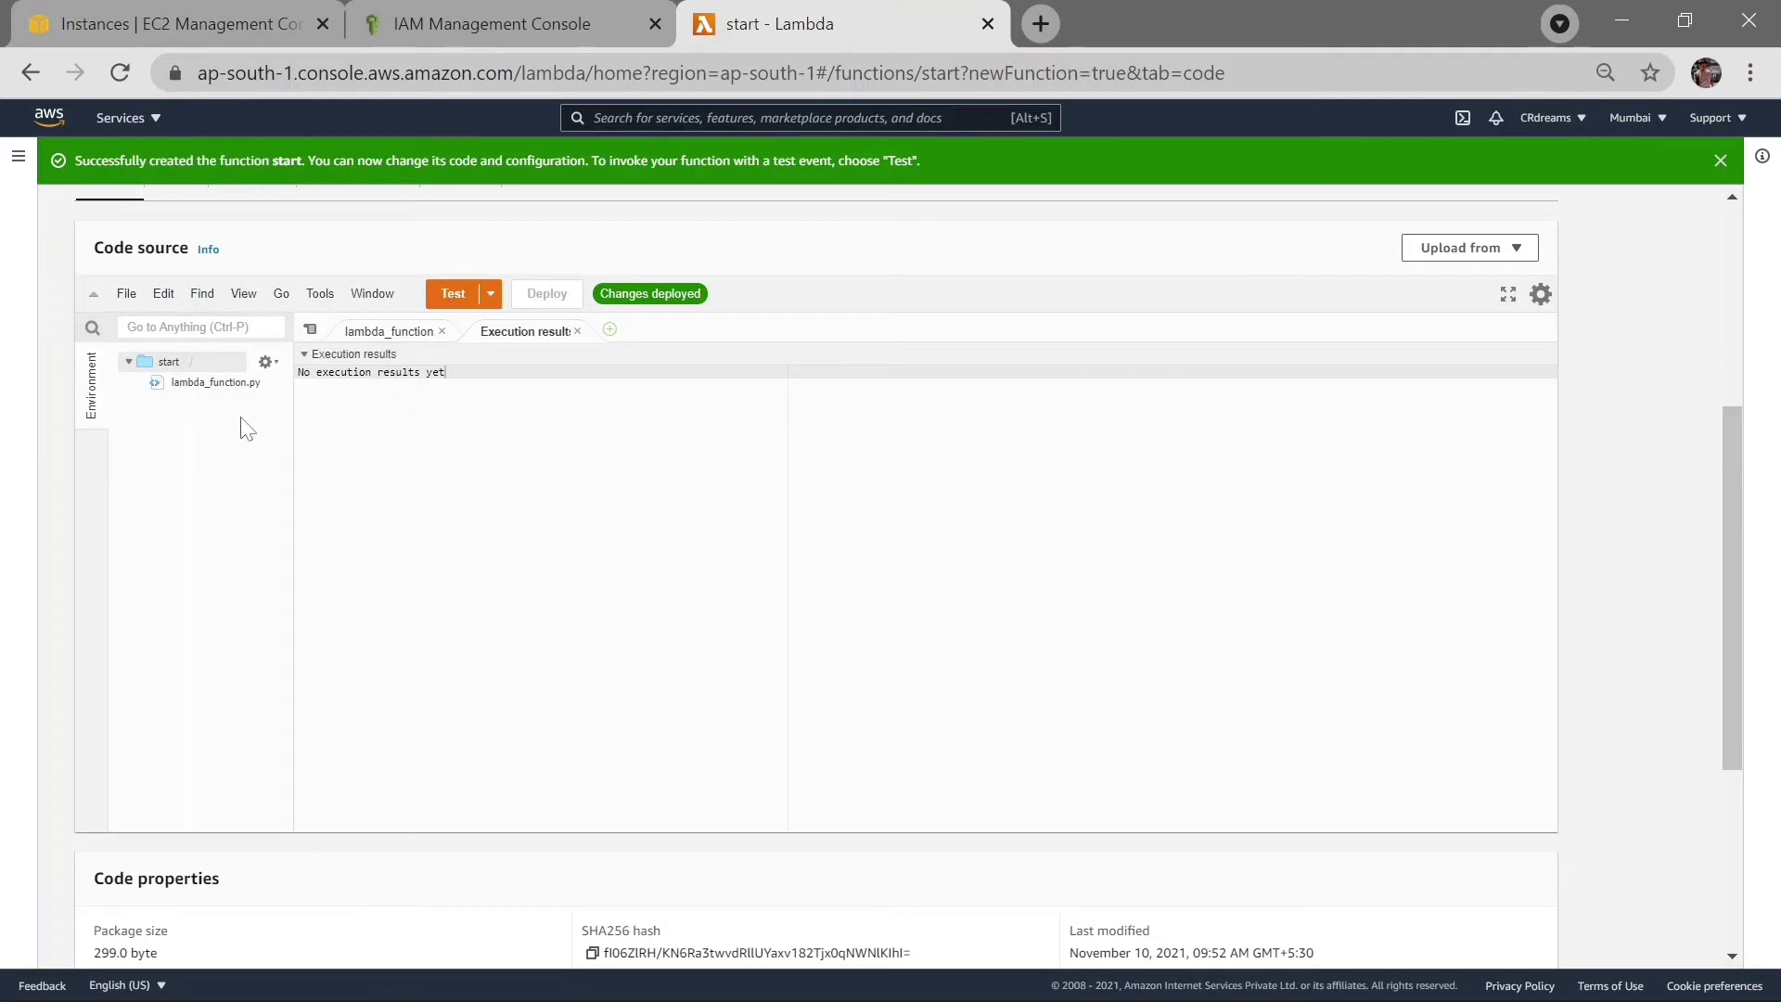
click(402, 332)
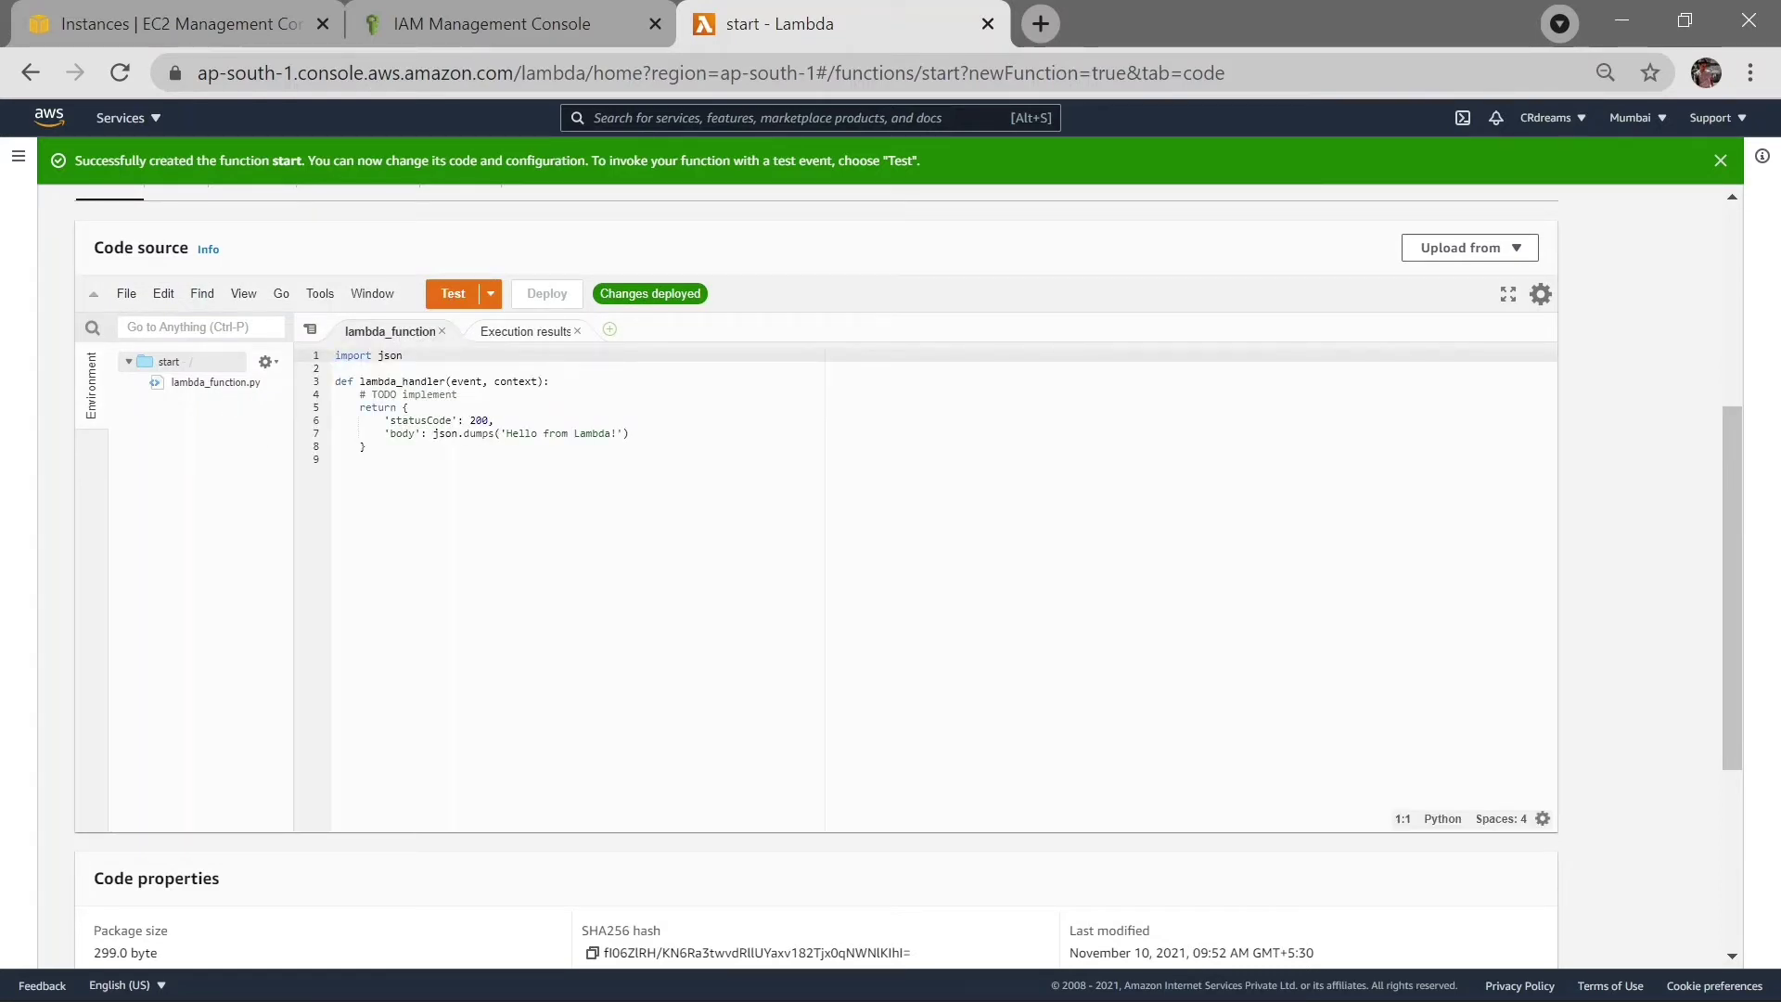
Copy the start script, from import boto3 to the print line, out of the Notepad file and replace the default lambda_function code with it.
scroll(817, 556, up, 1)
key(alt+Tab)
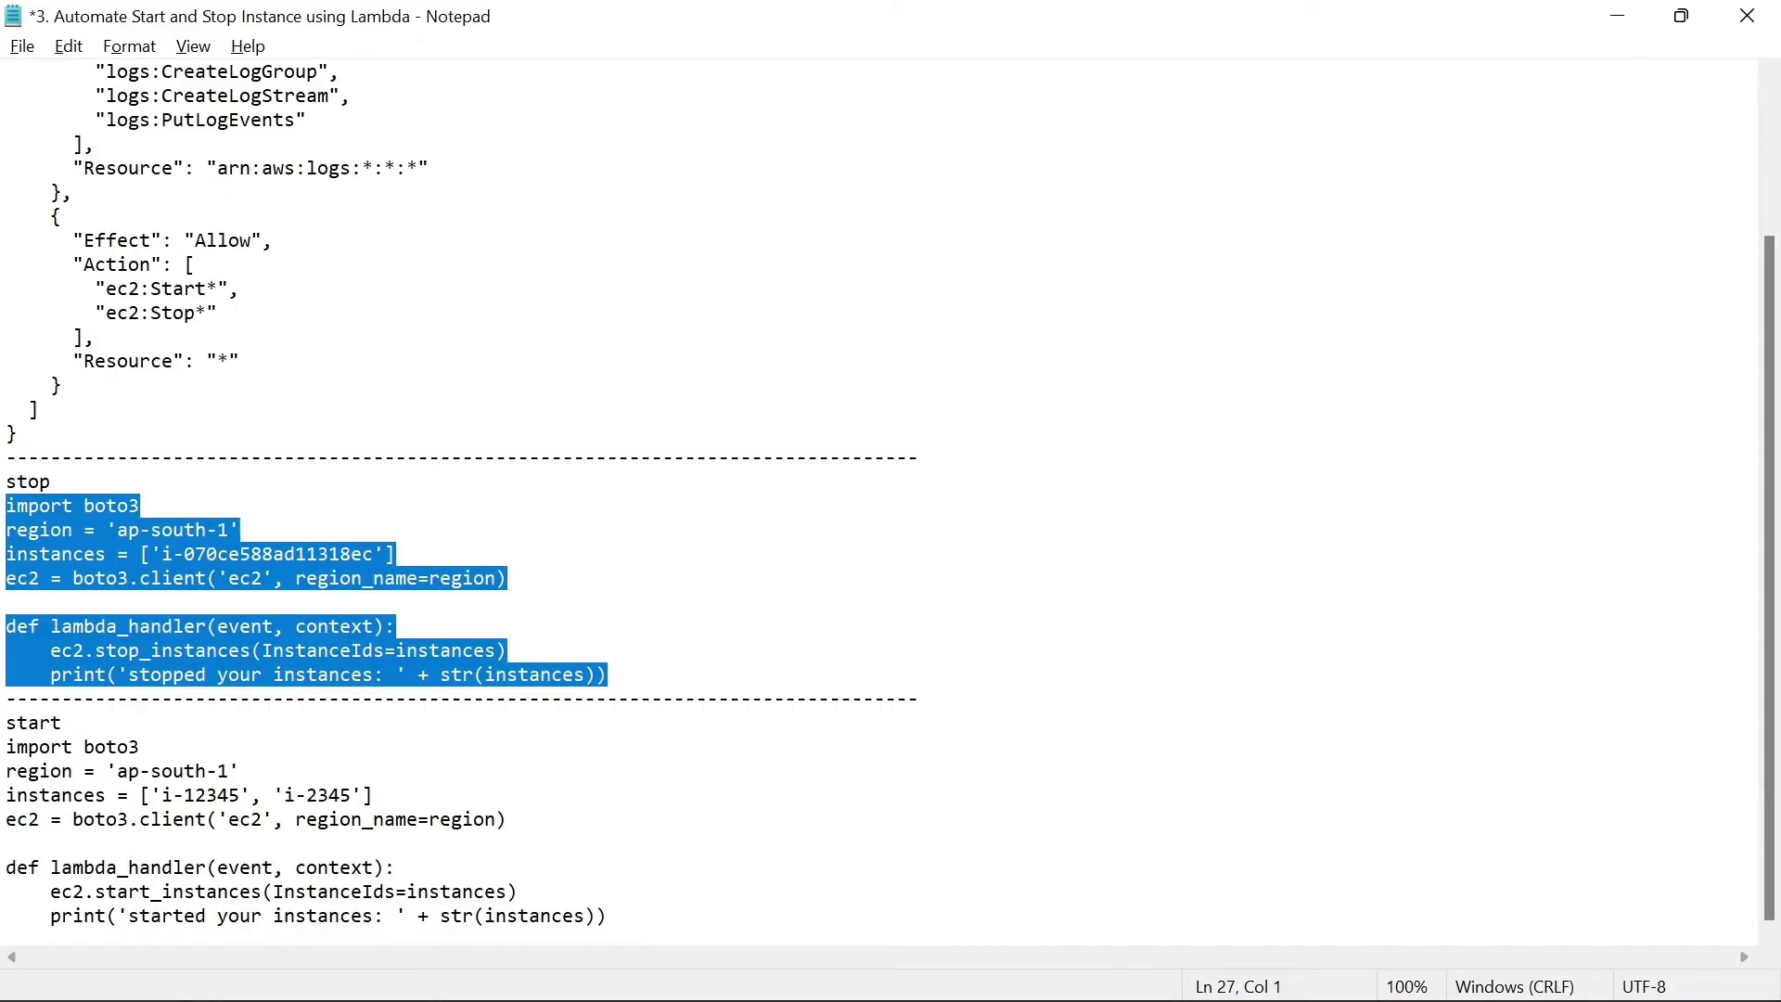
drag(607, 915, 5, 746)
key(ctrl+c)
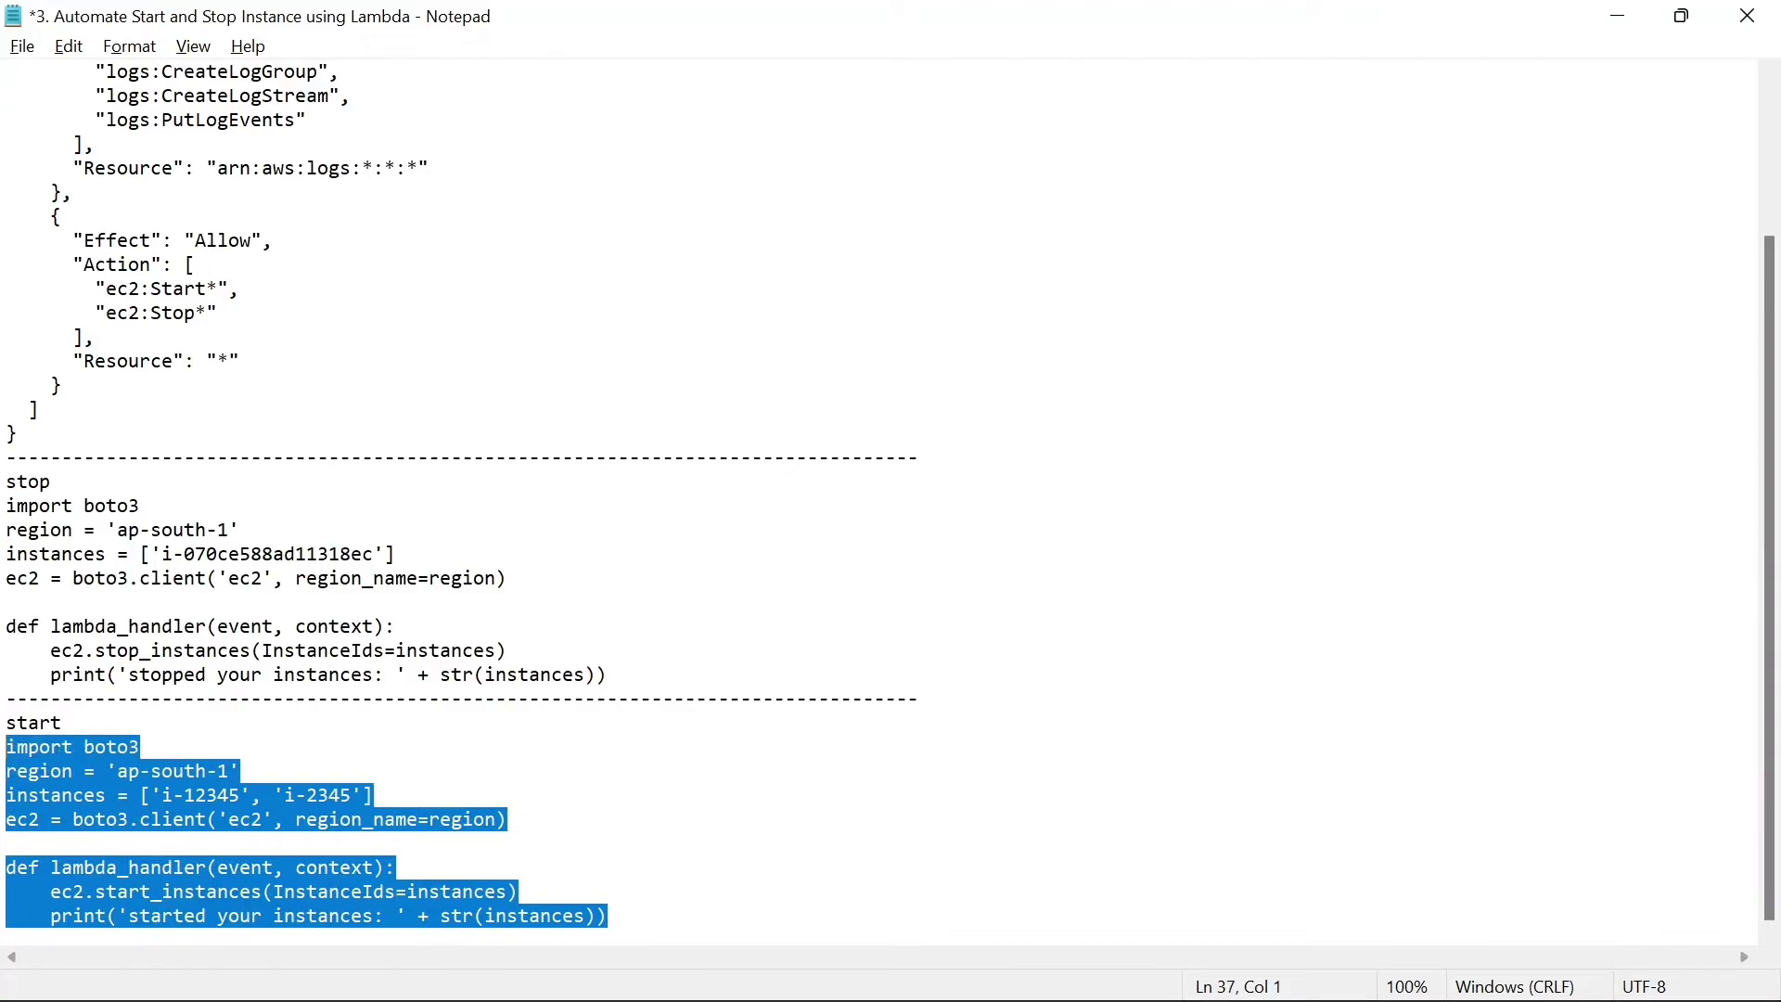
key(alt+Tab)
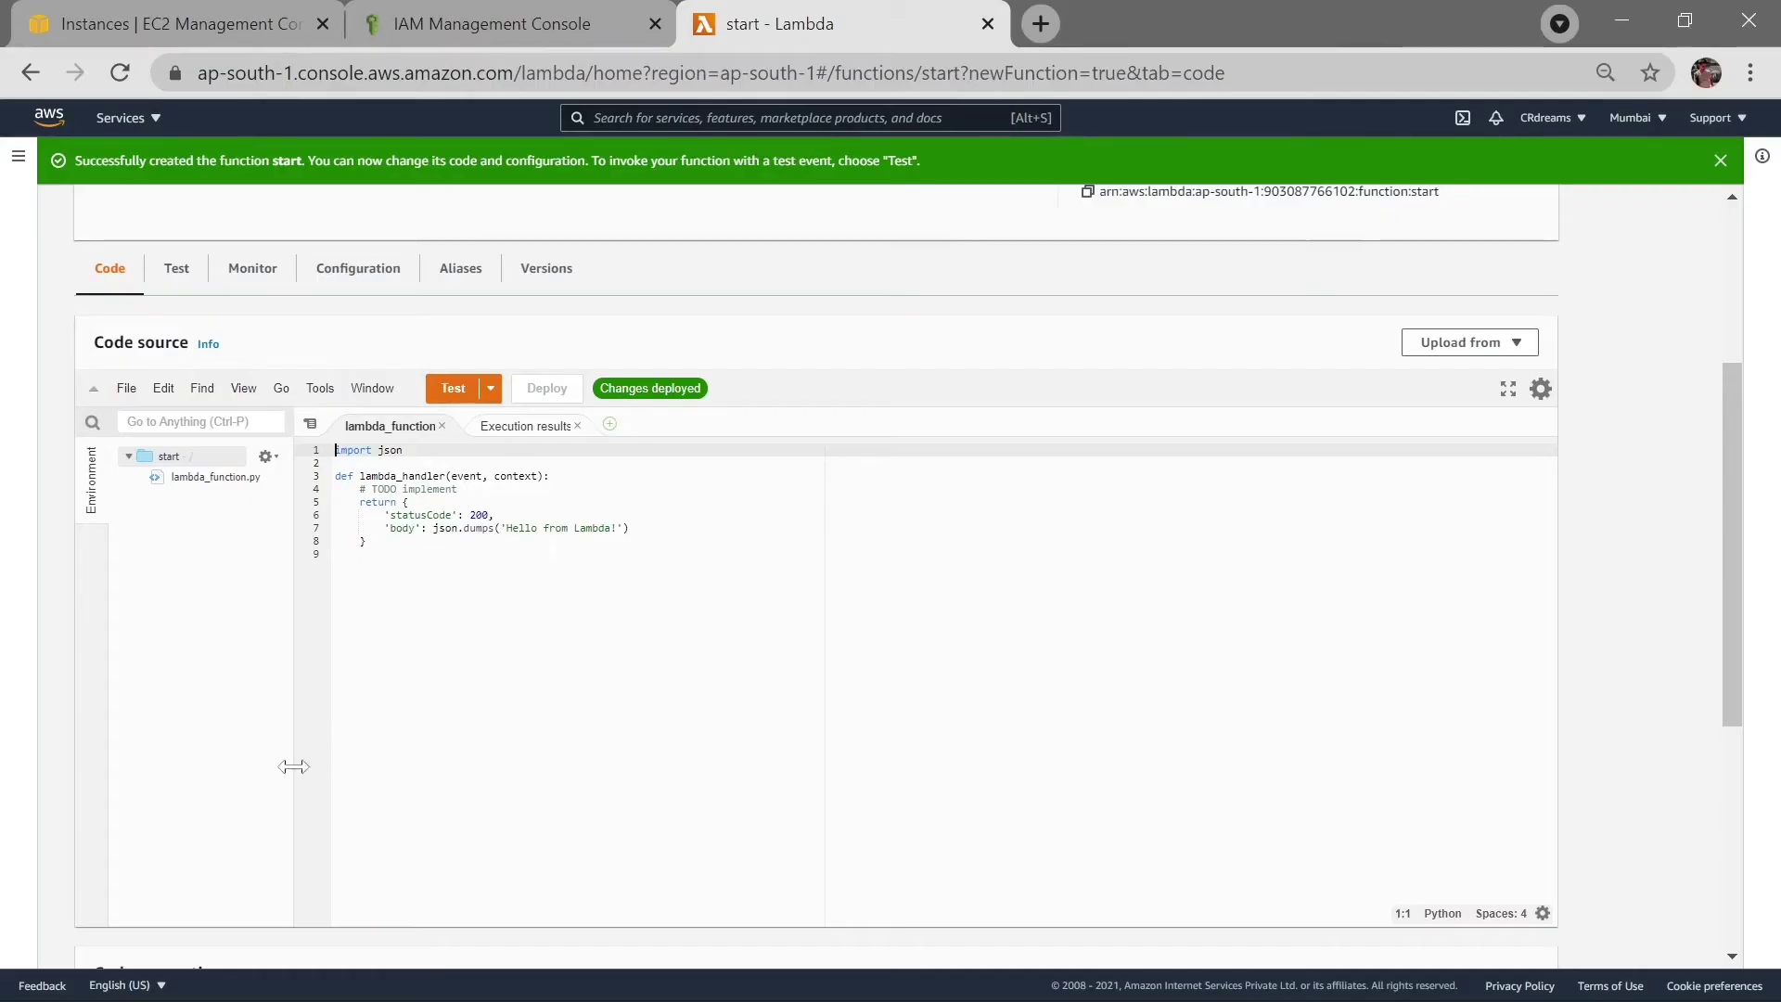
key(ctrl+a)
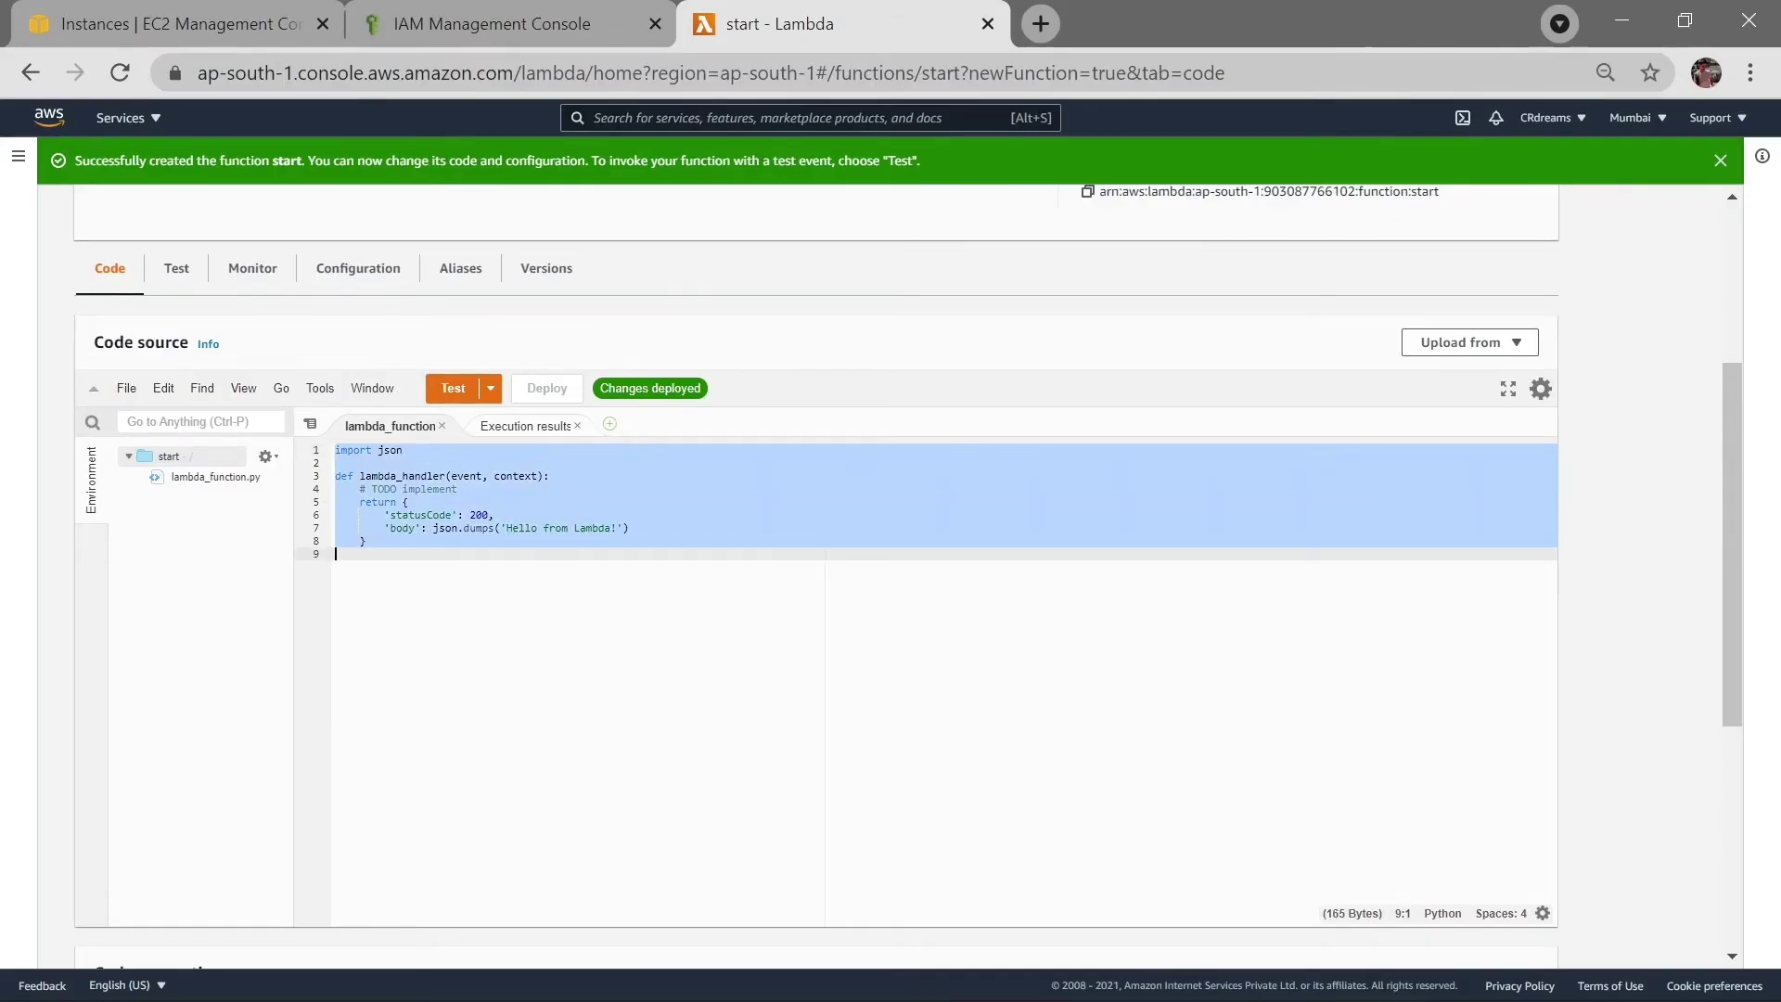
key(ctrl+v)
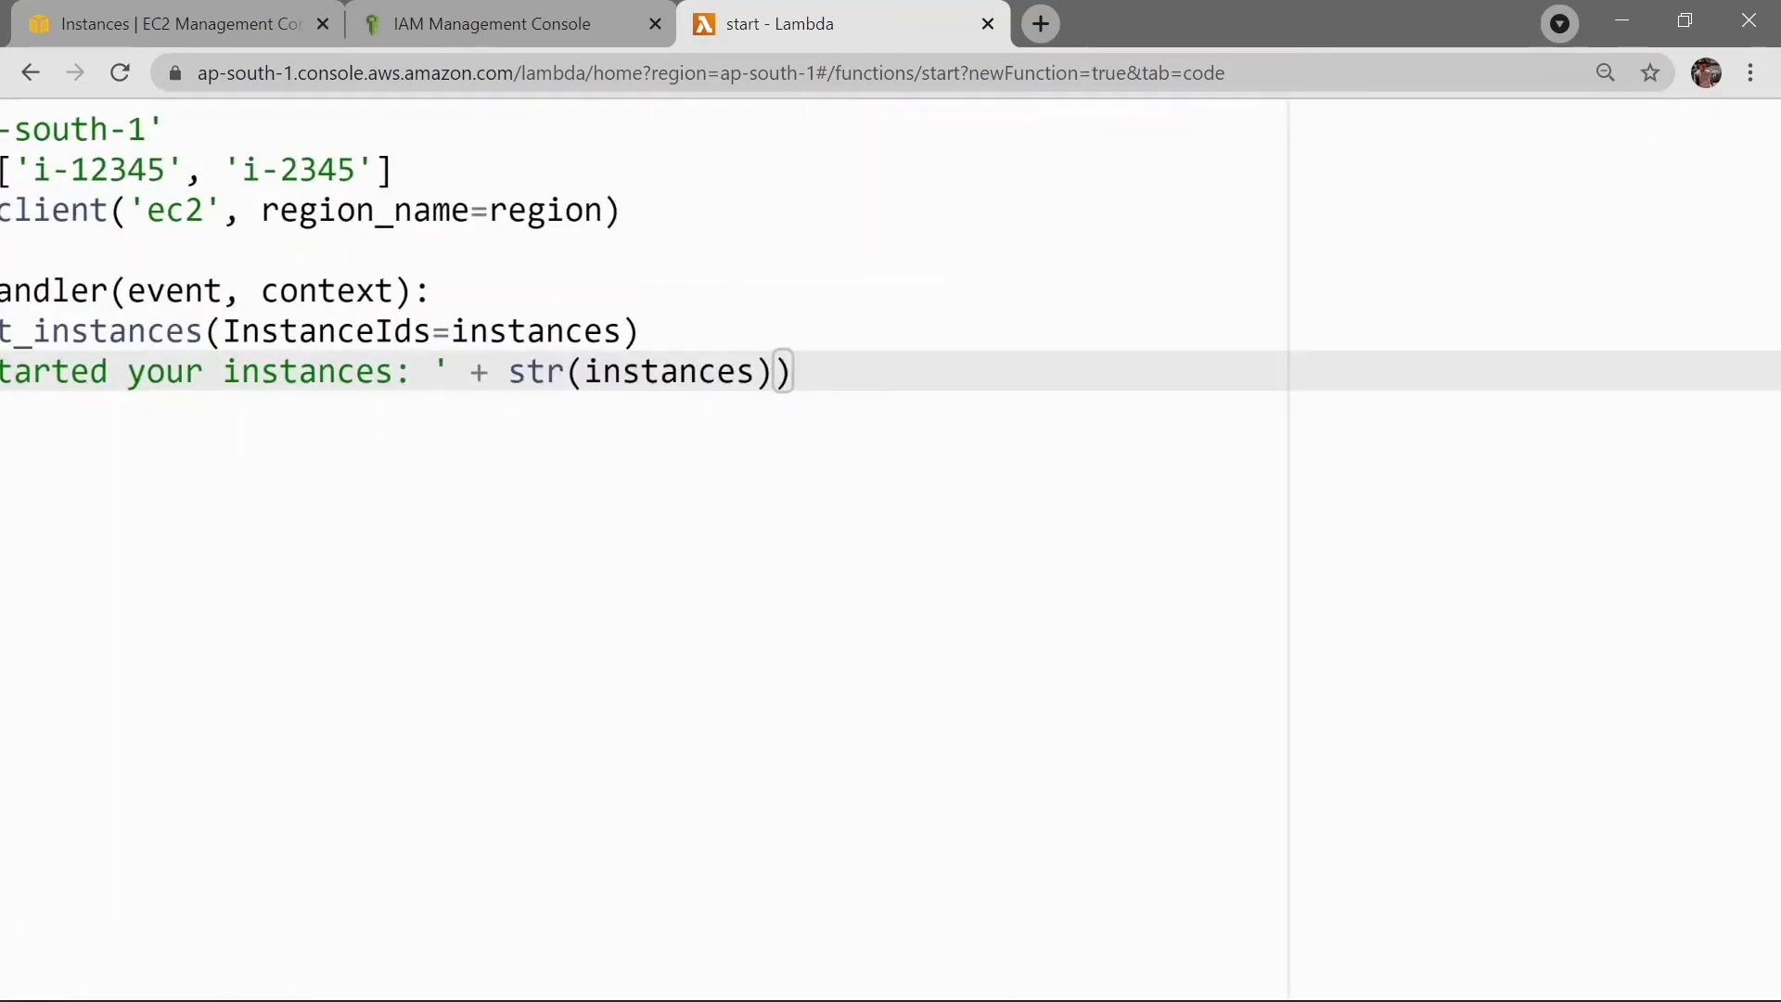
scroll(891, 548, left, 5)
scroll(891, 547, up, 3)
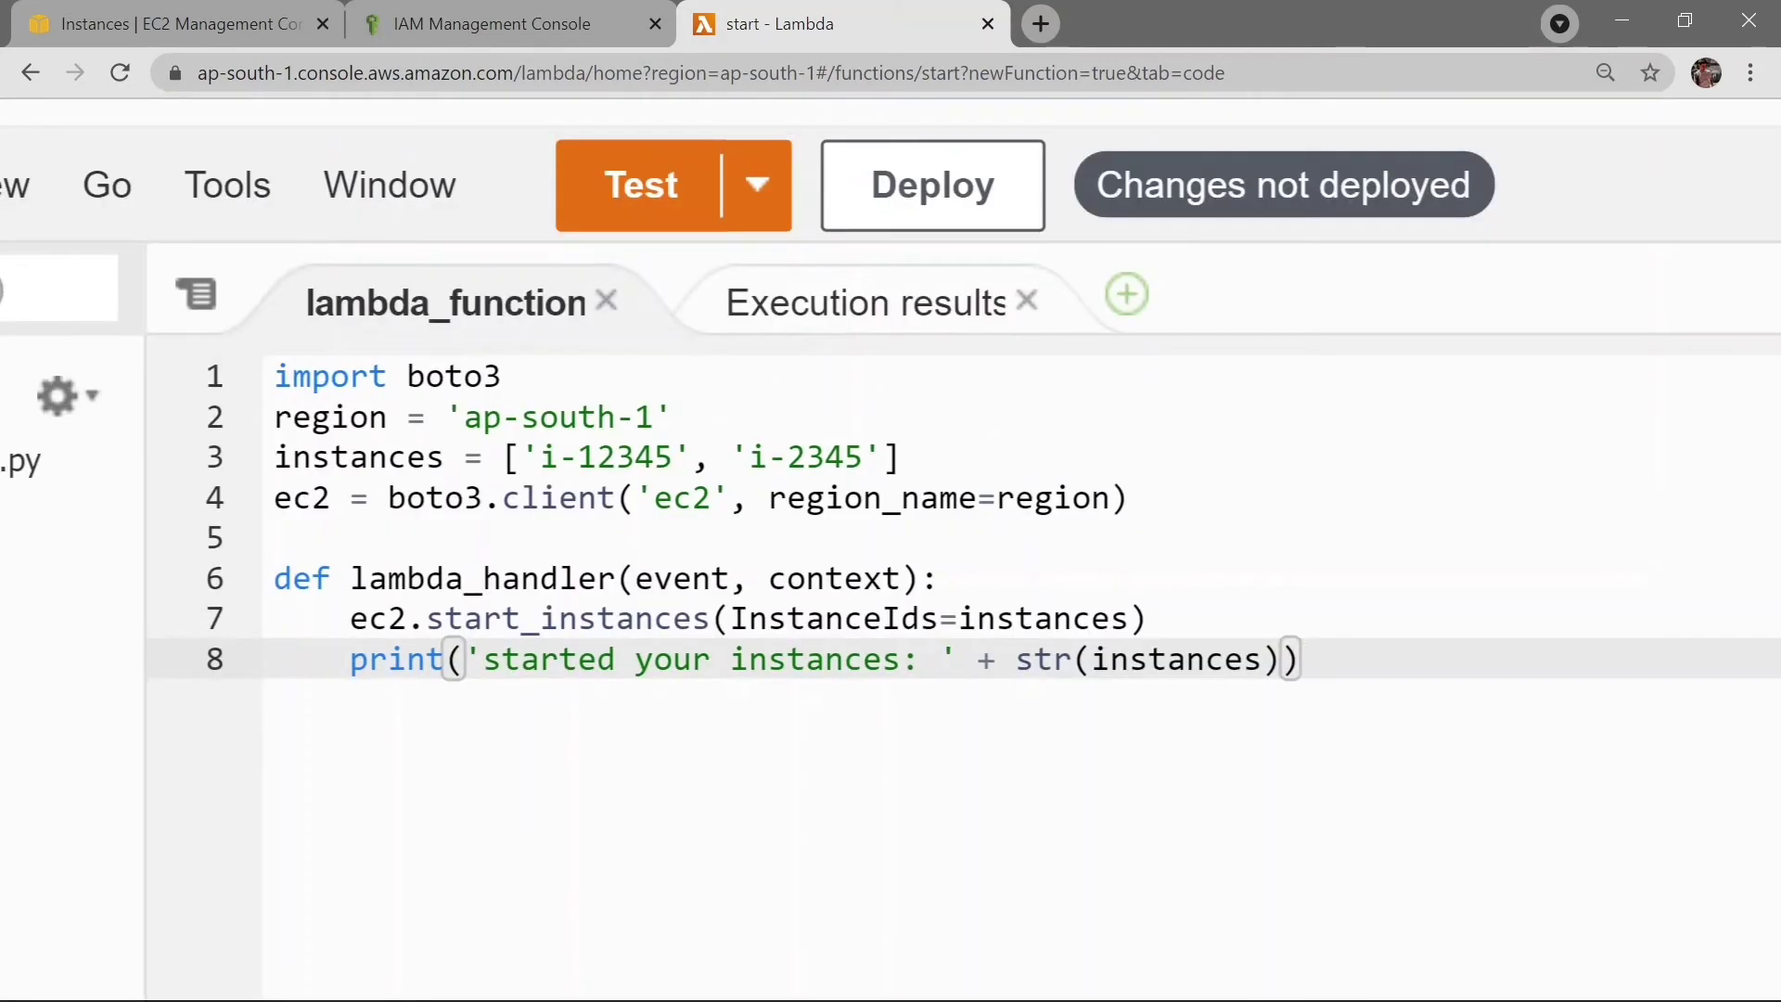
Copy the dev instance's ID from EC2 and replace the i-12345 placeholder in the start code with i-060283d8b39f2ff2b.
click(225, 31)
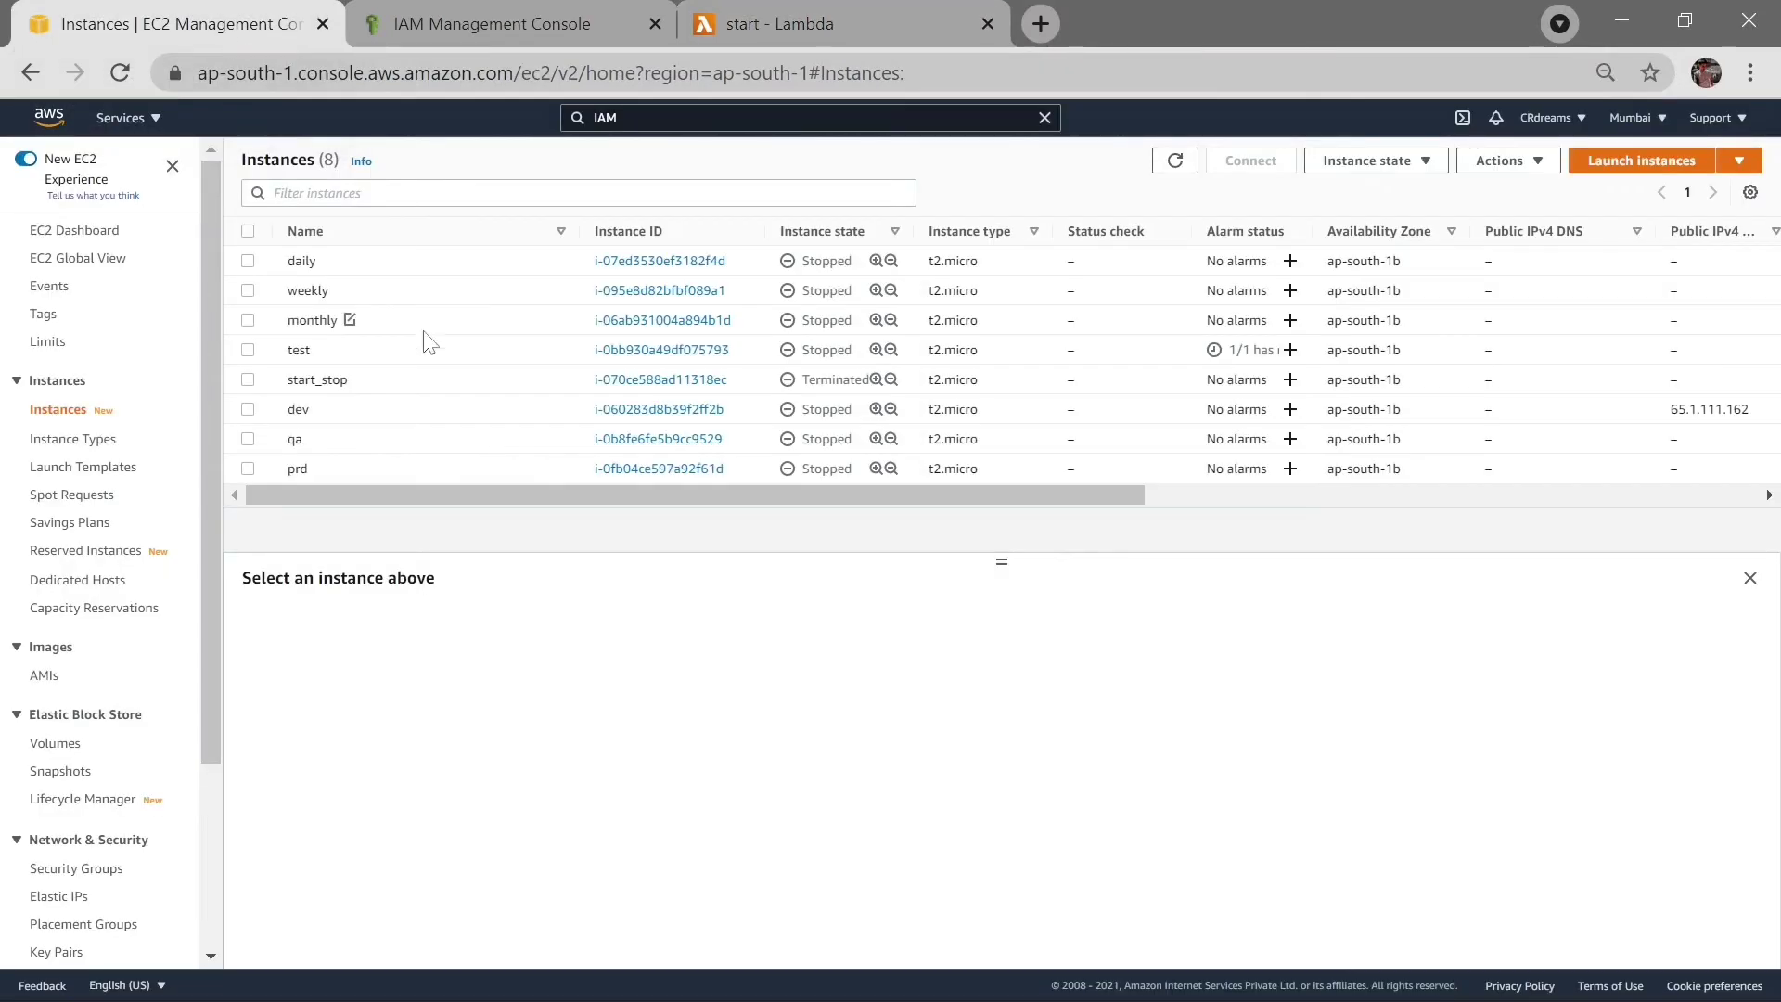
click(247, 410)
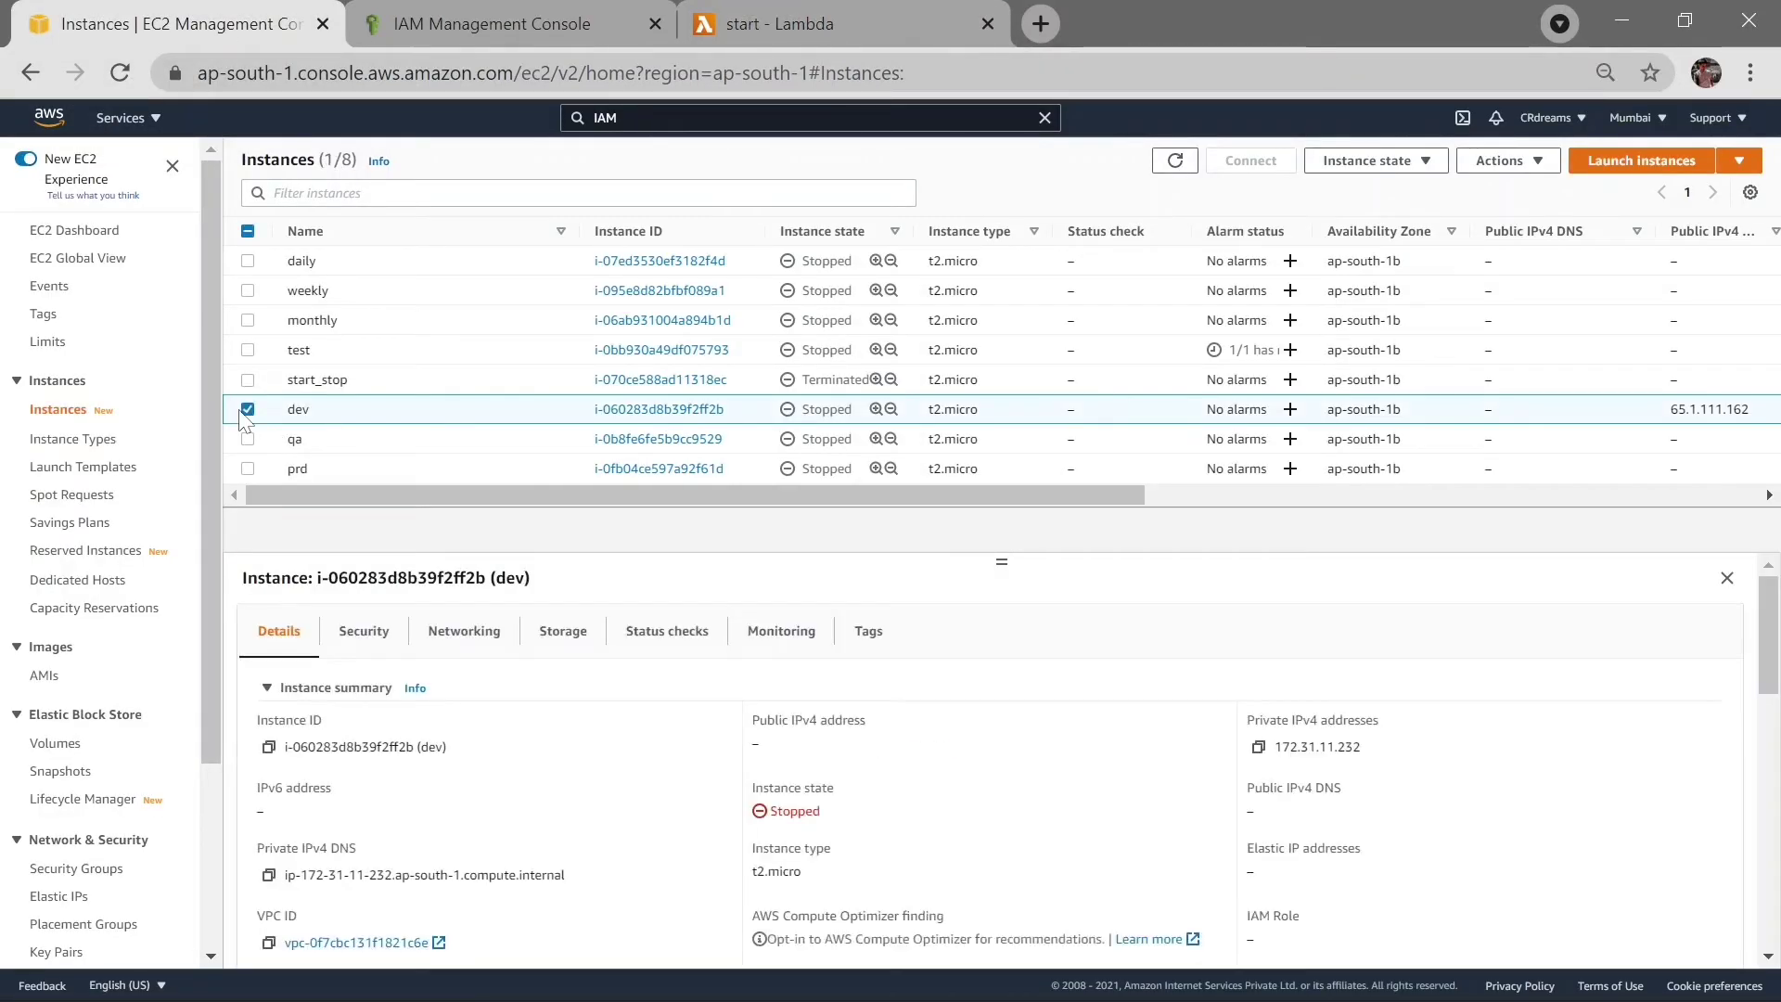
click(268, 748)
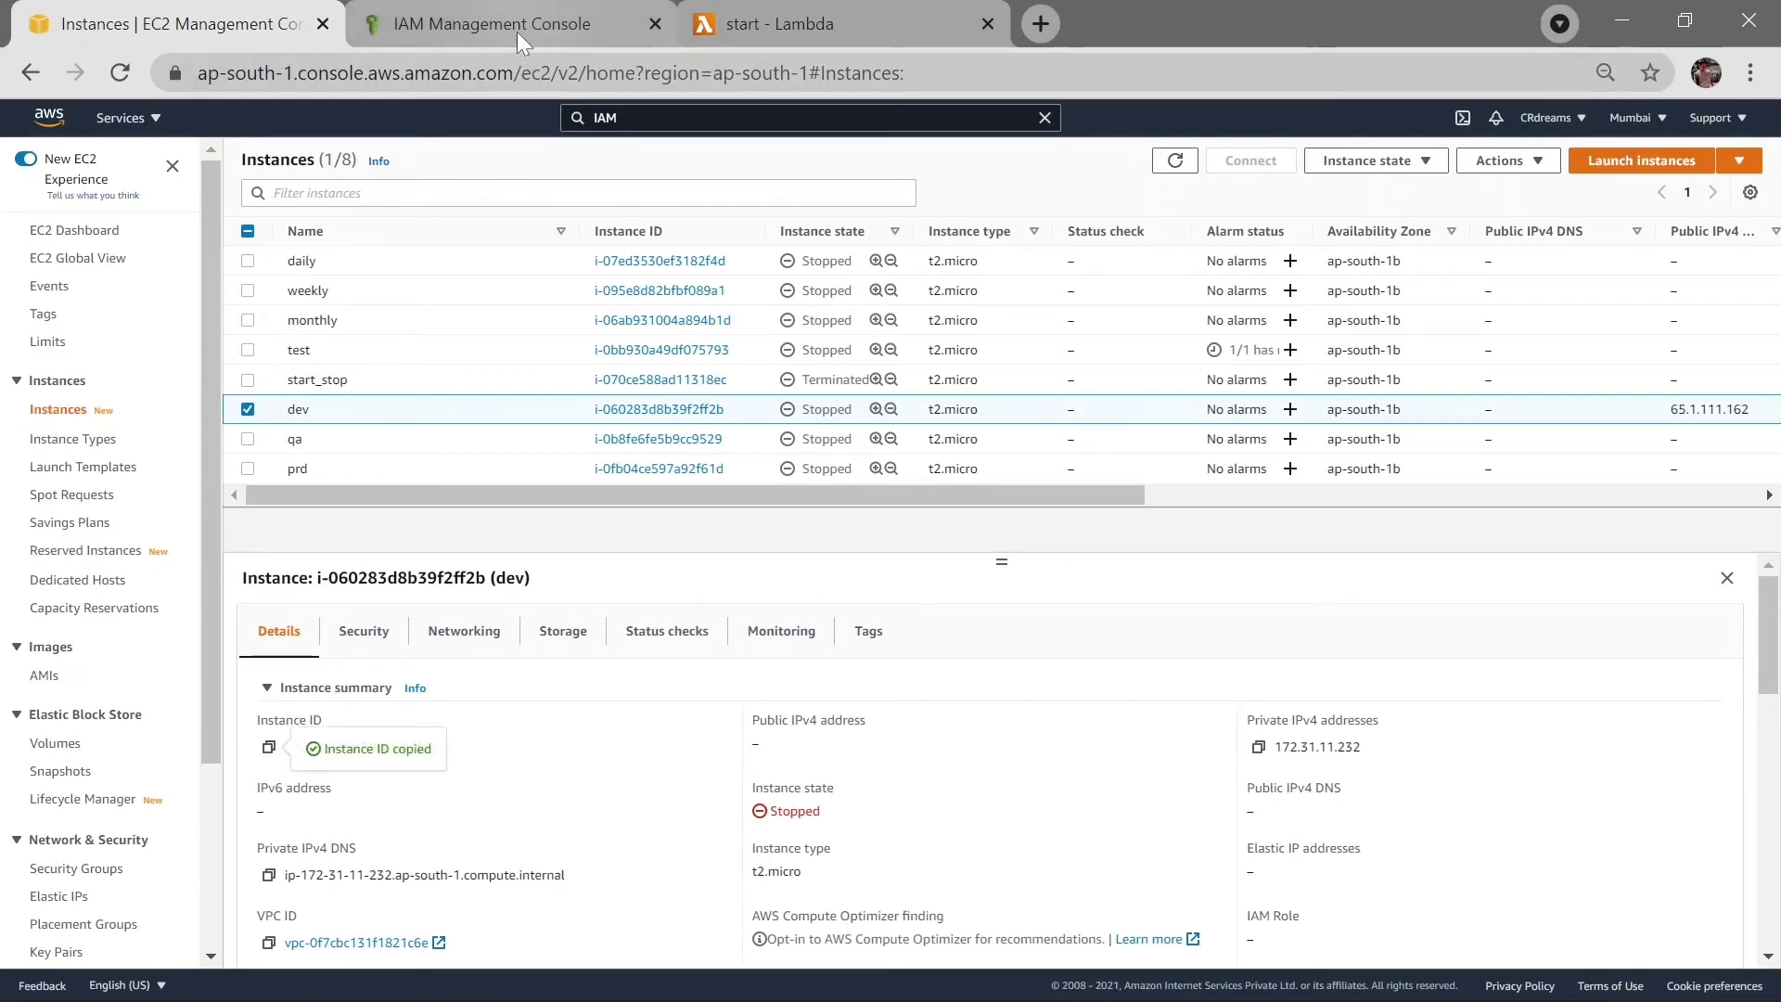
click(766, 28)
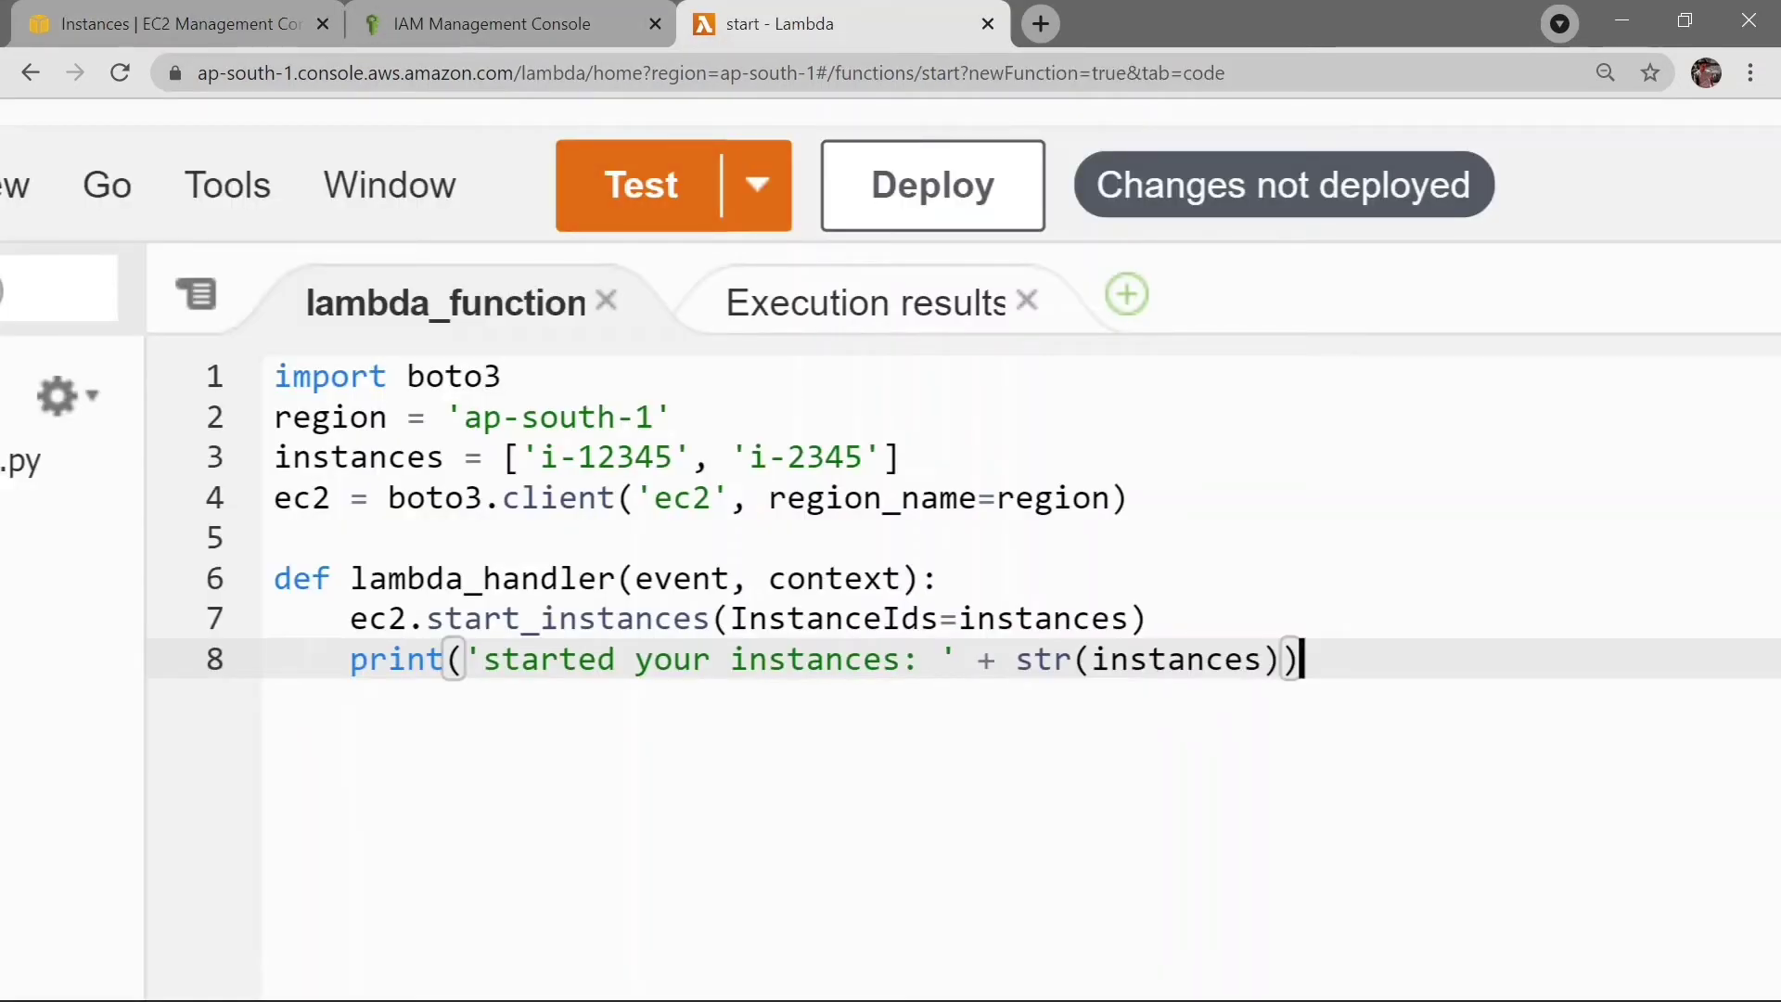
drag(674, 457, 541, 456)
key(ctrl+v)
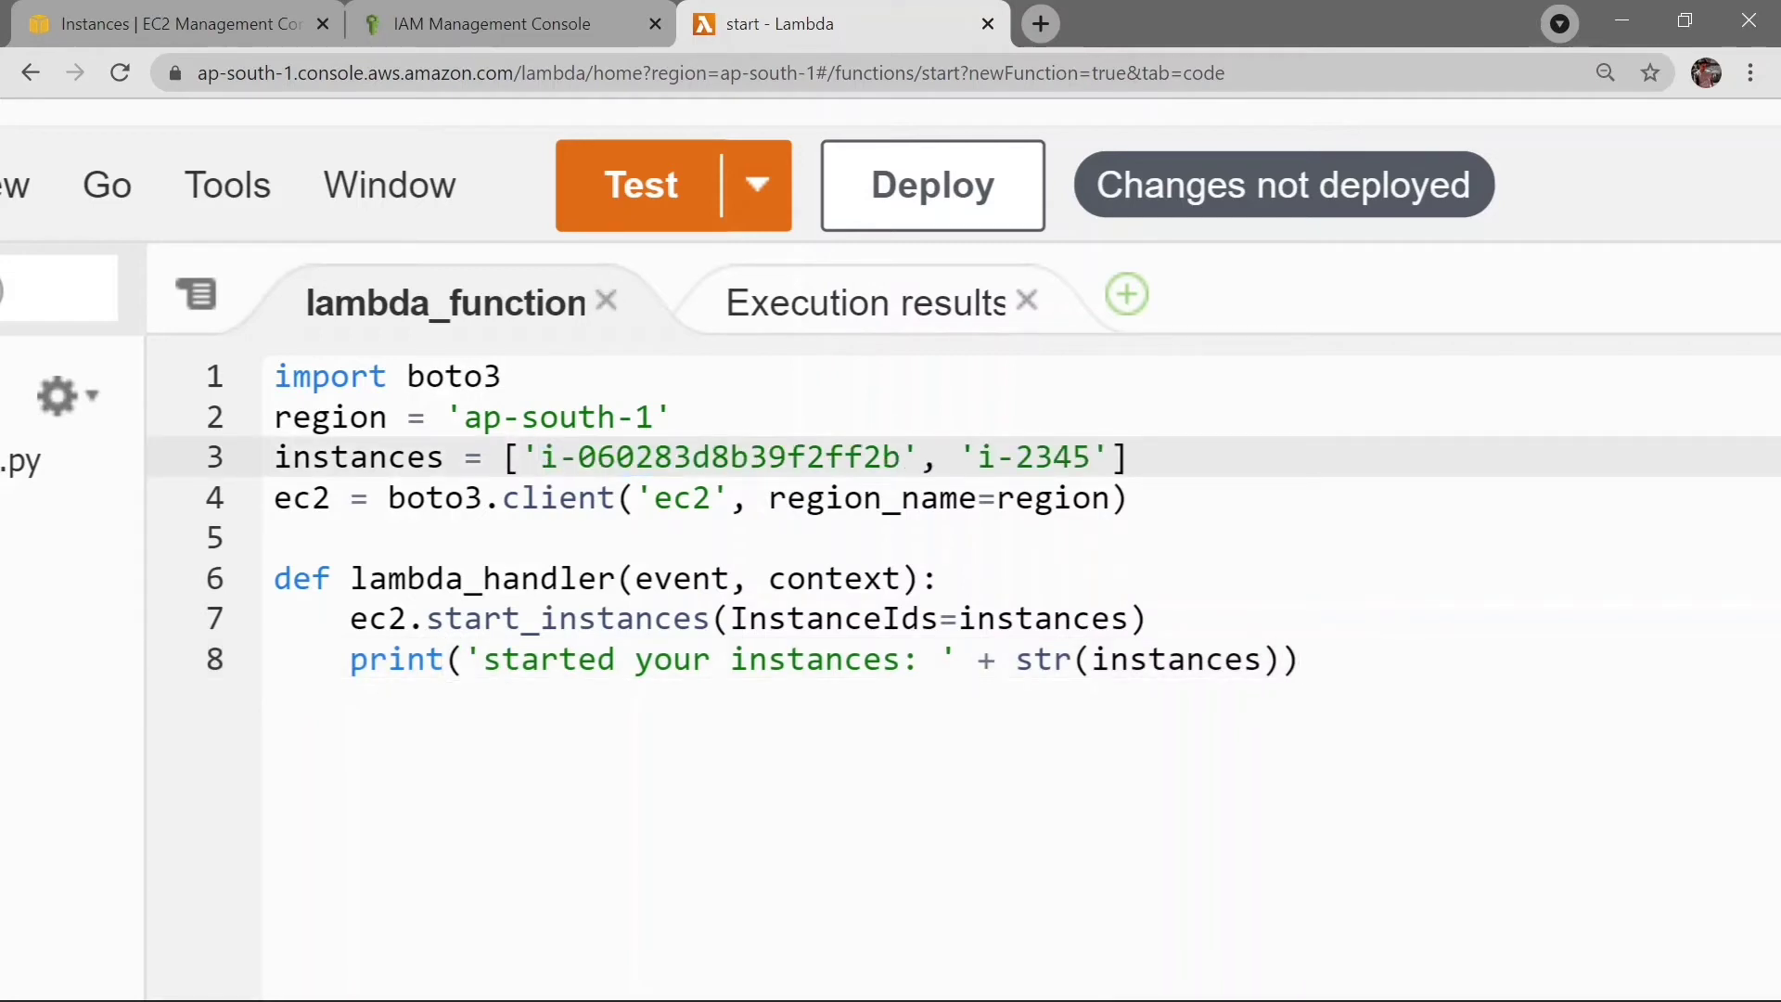
Copy the qa instance's ID from EC2 and replace the i-2345 placeholder in the start code with i-0b8fe6fe5b9cc9529.
click(225, 23)
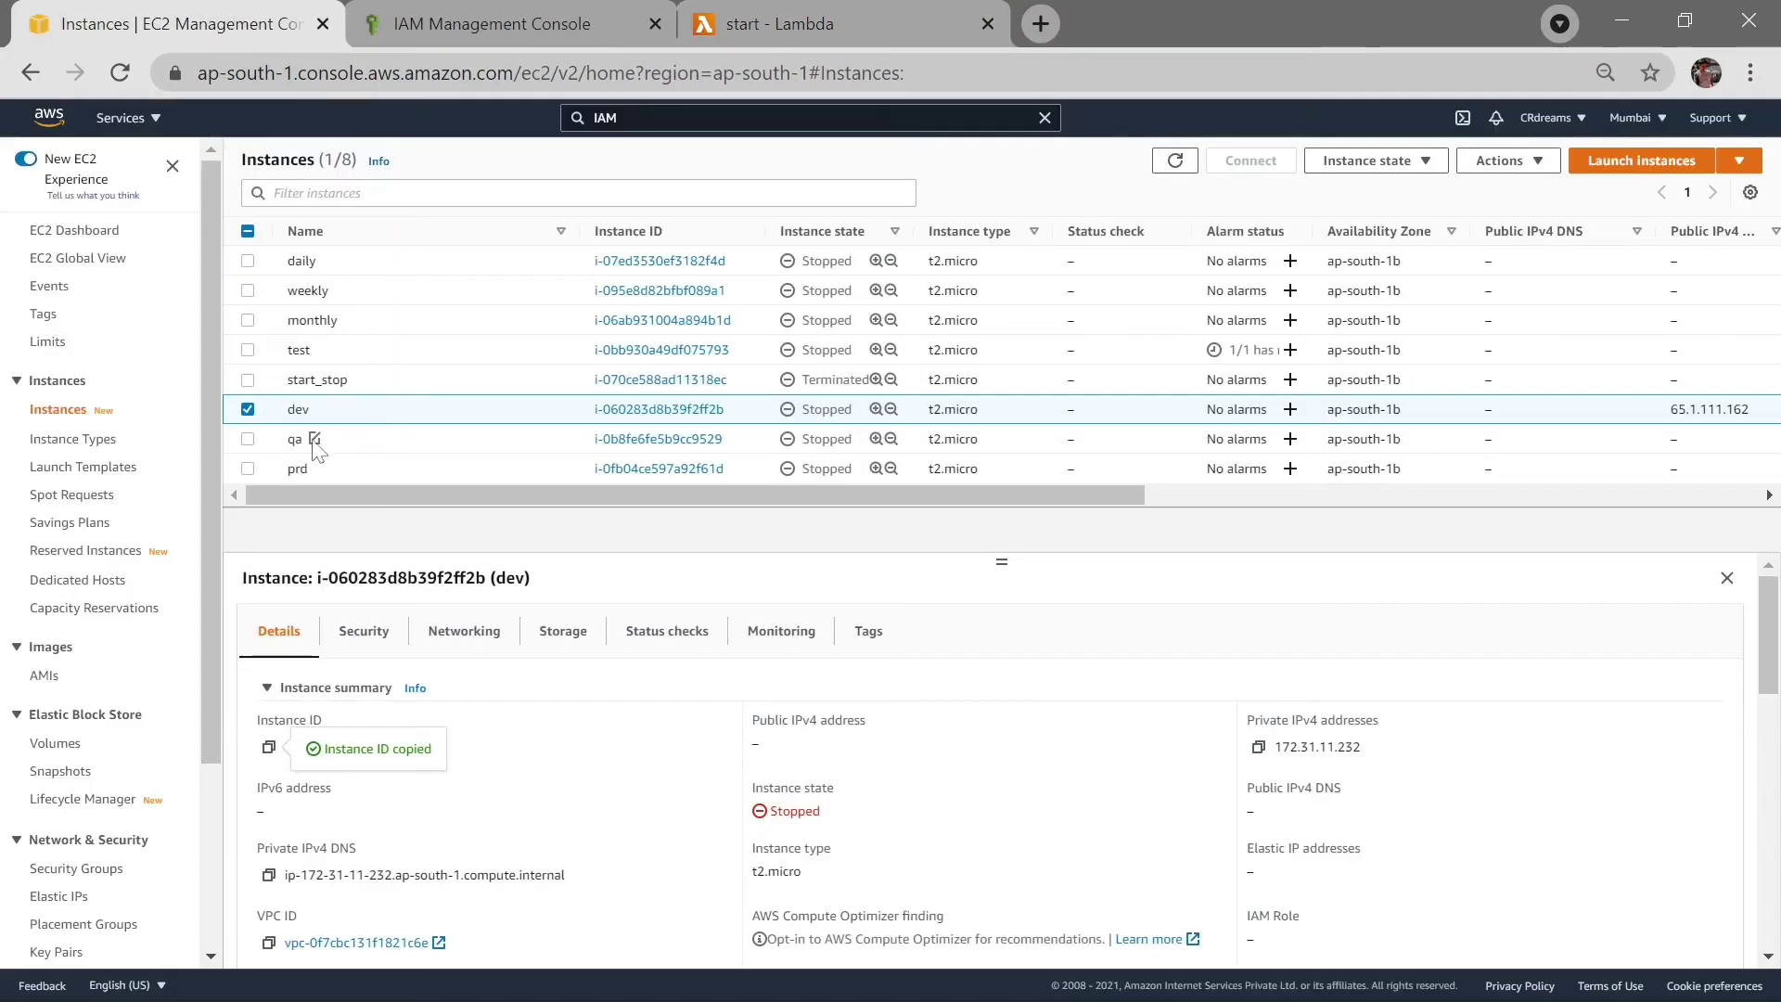
click(248, 438)
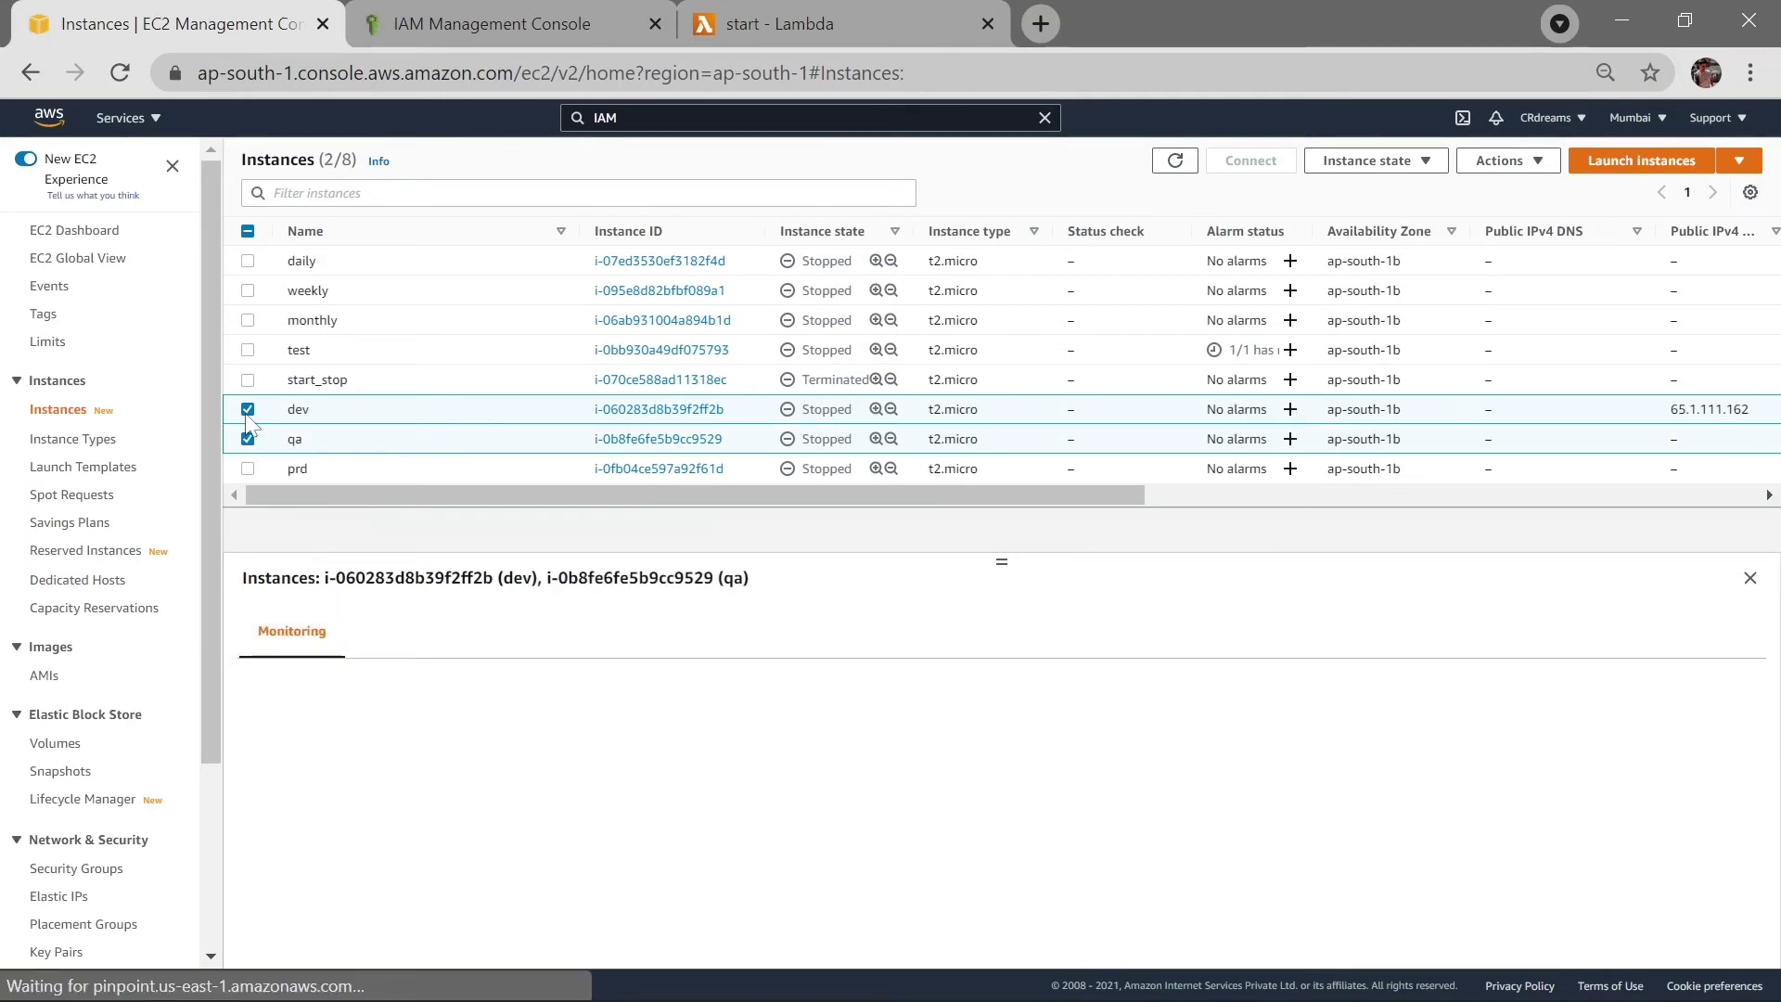
click(248, 411)
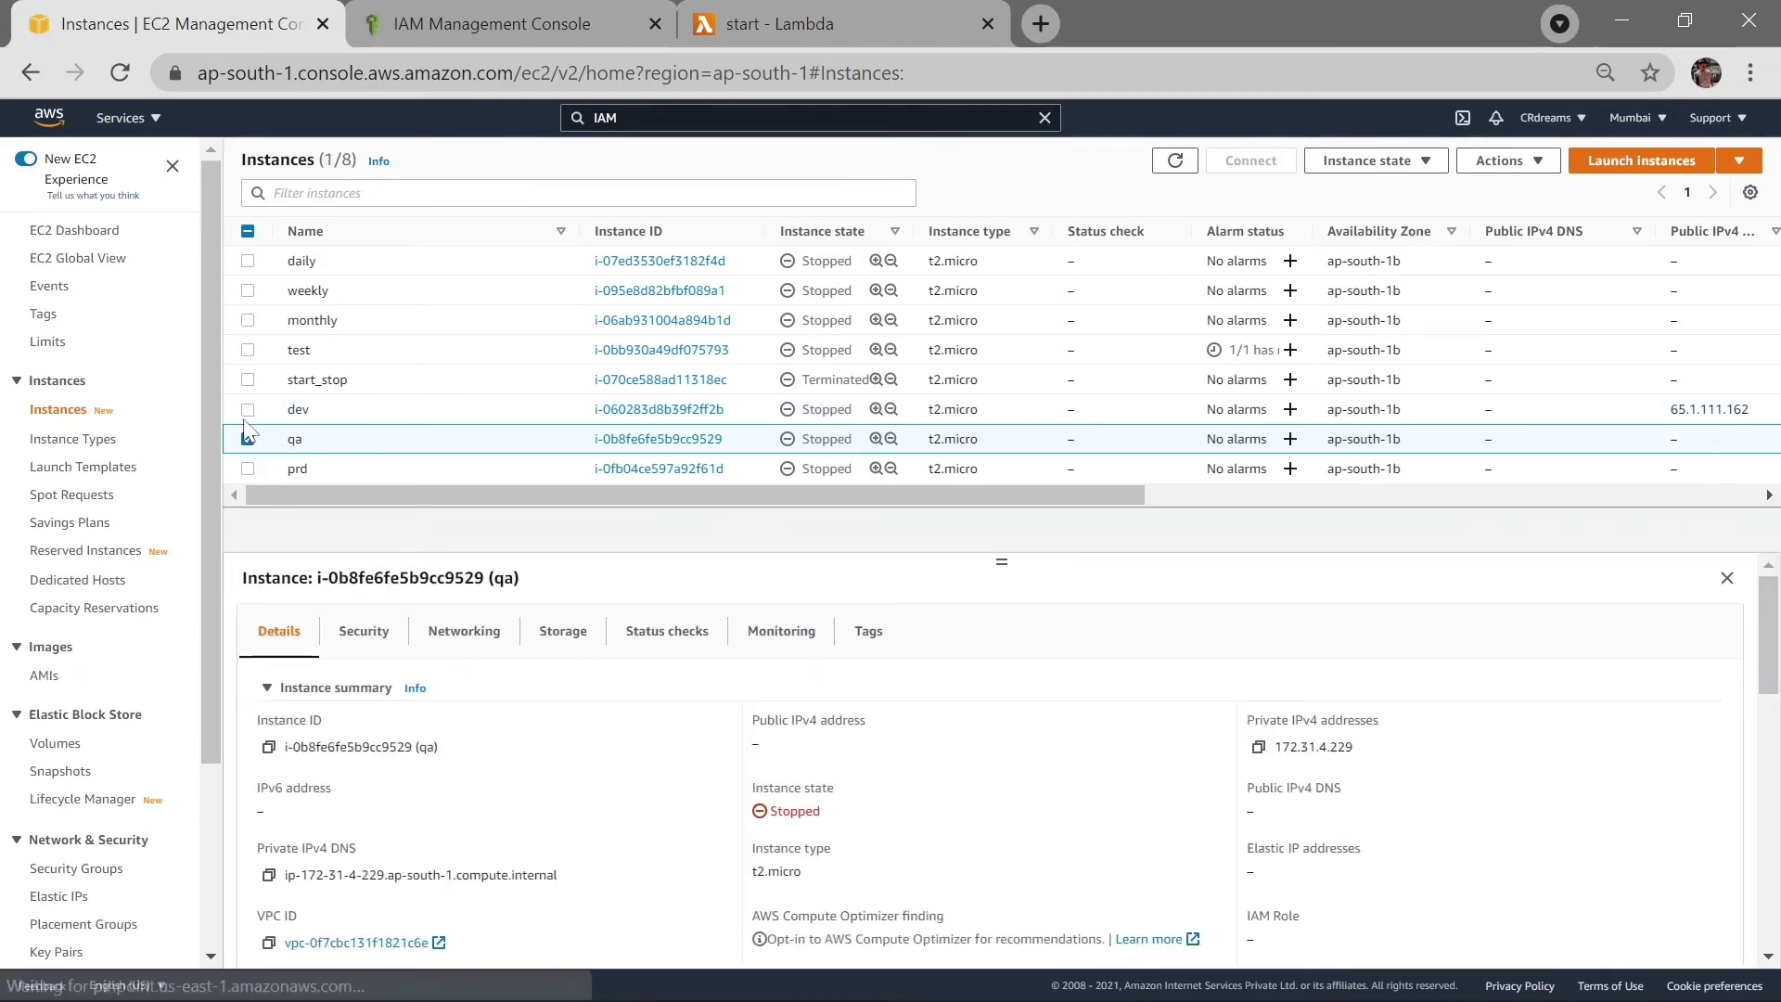
click(269, 748)
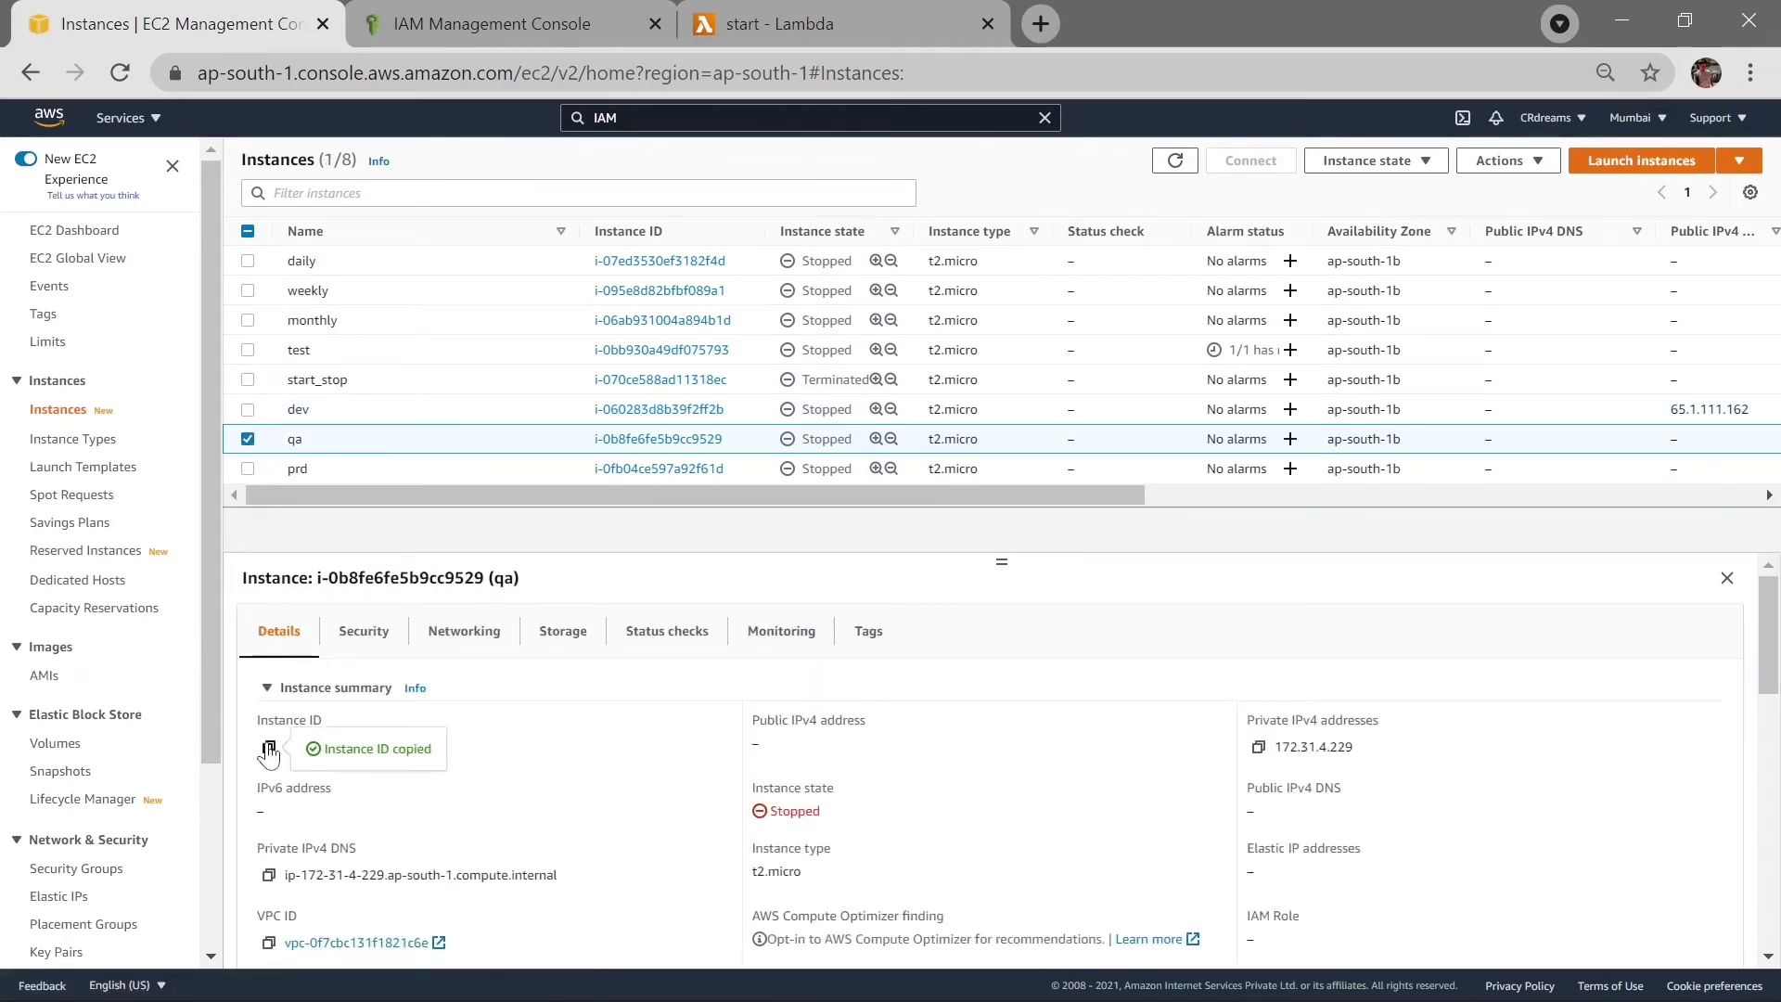
click(809, 31)
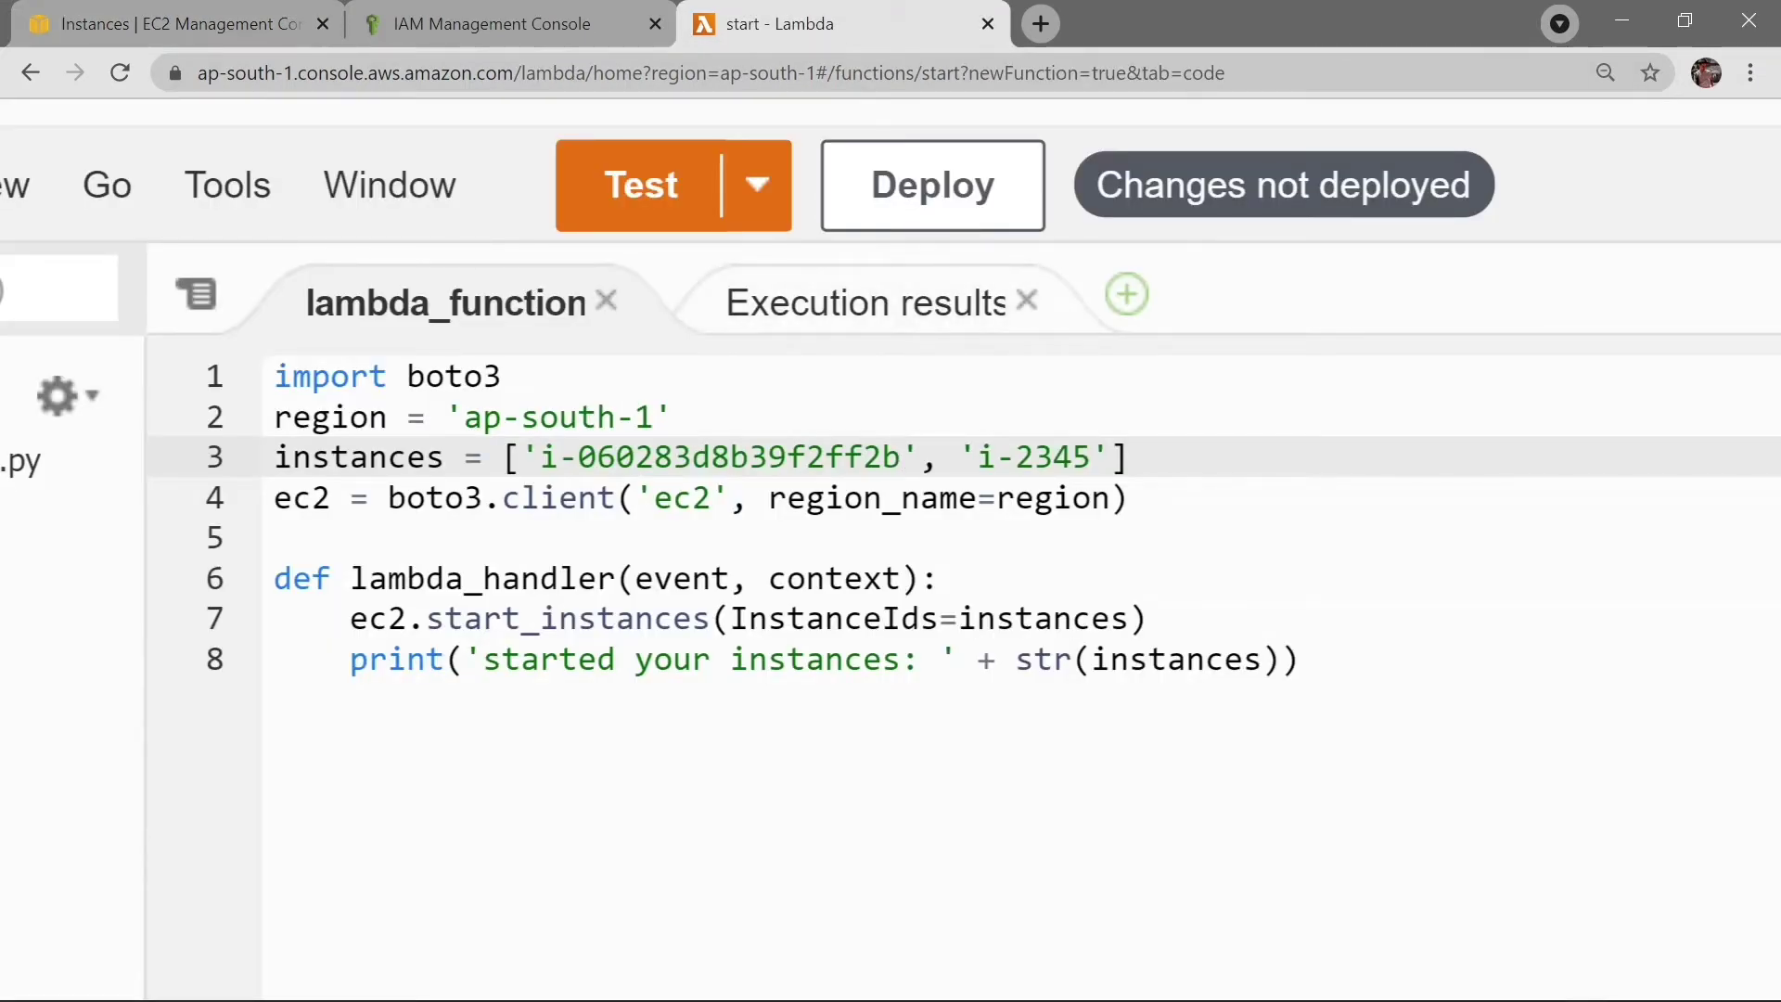
drag(1095, 457, 983, 457)
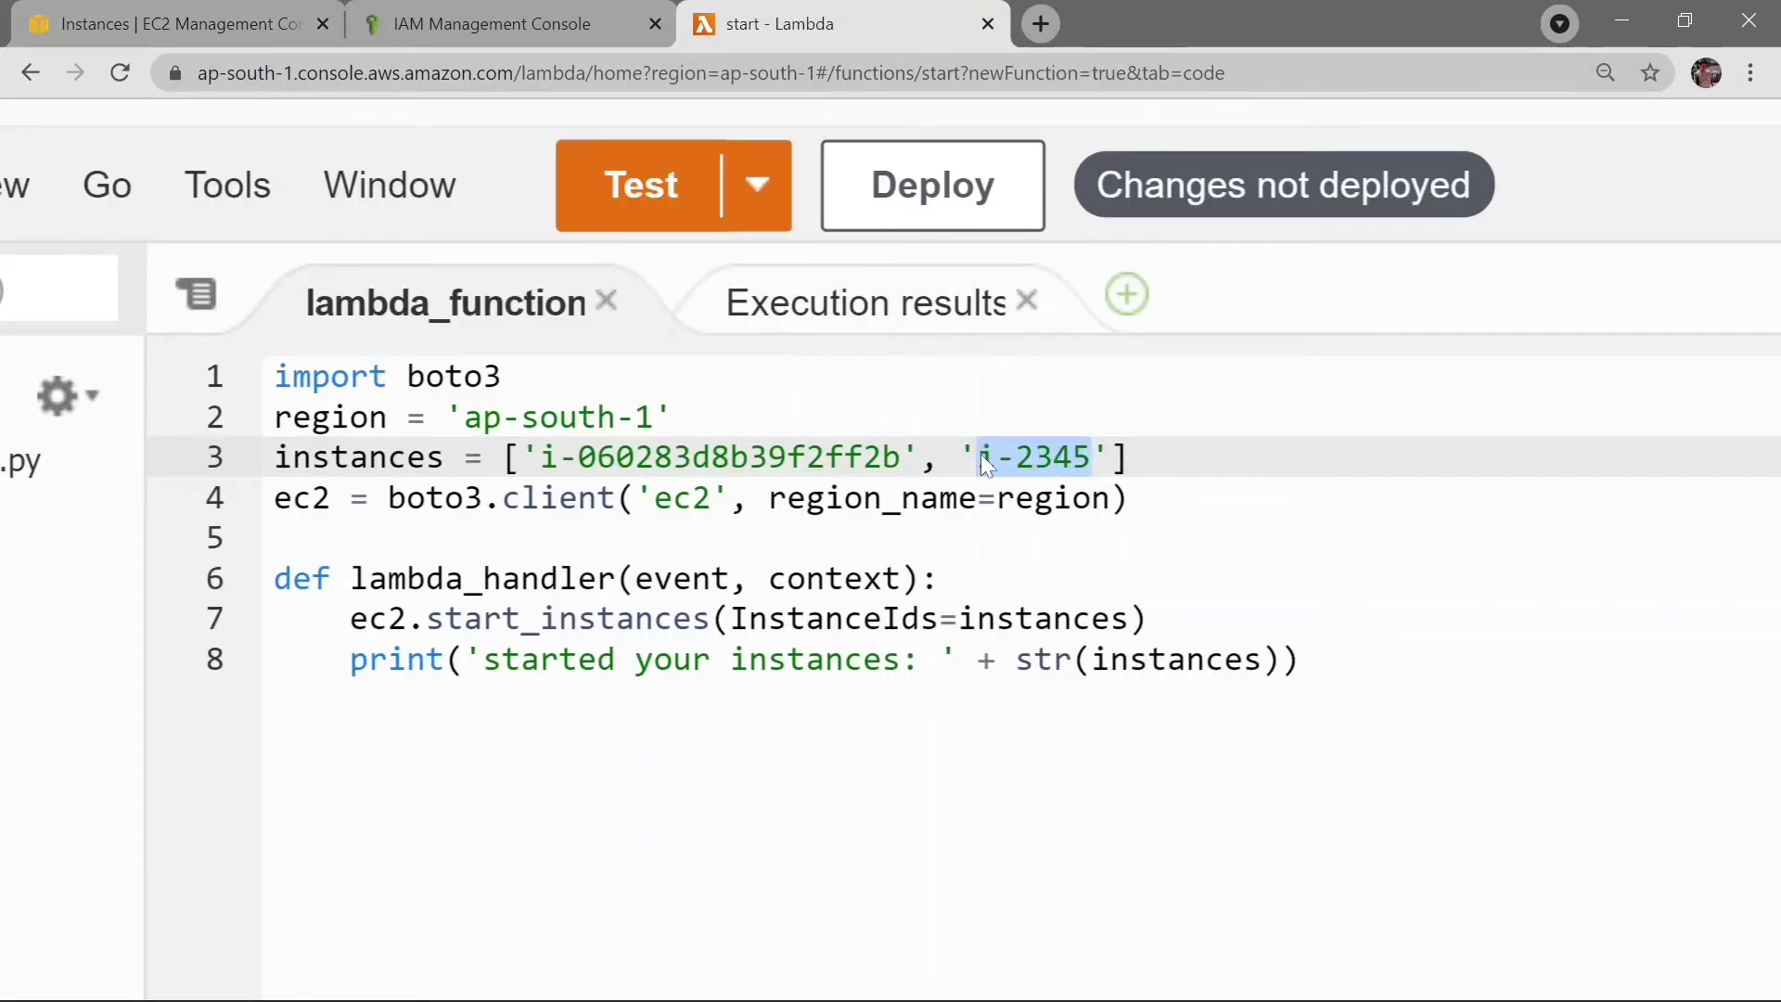
key(ctrl+v)
key(ctrl+s)
Add a third entry to the instances list in the start code, using the prd instance's ID i-0fb04ce597a92f61d copied from EC2.
click(1360, 458)
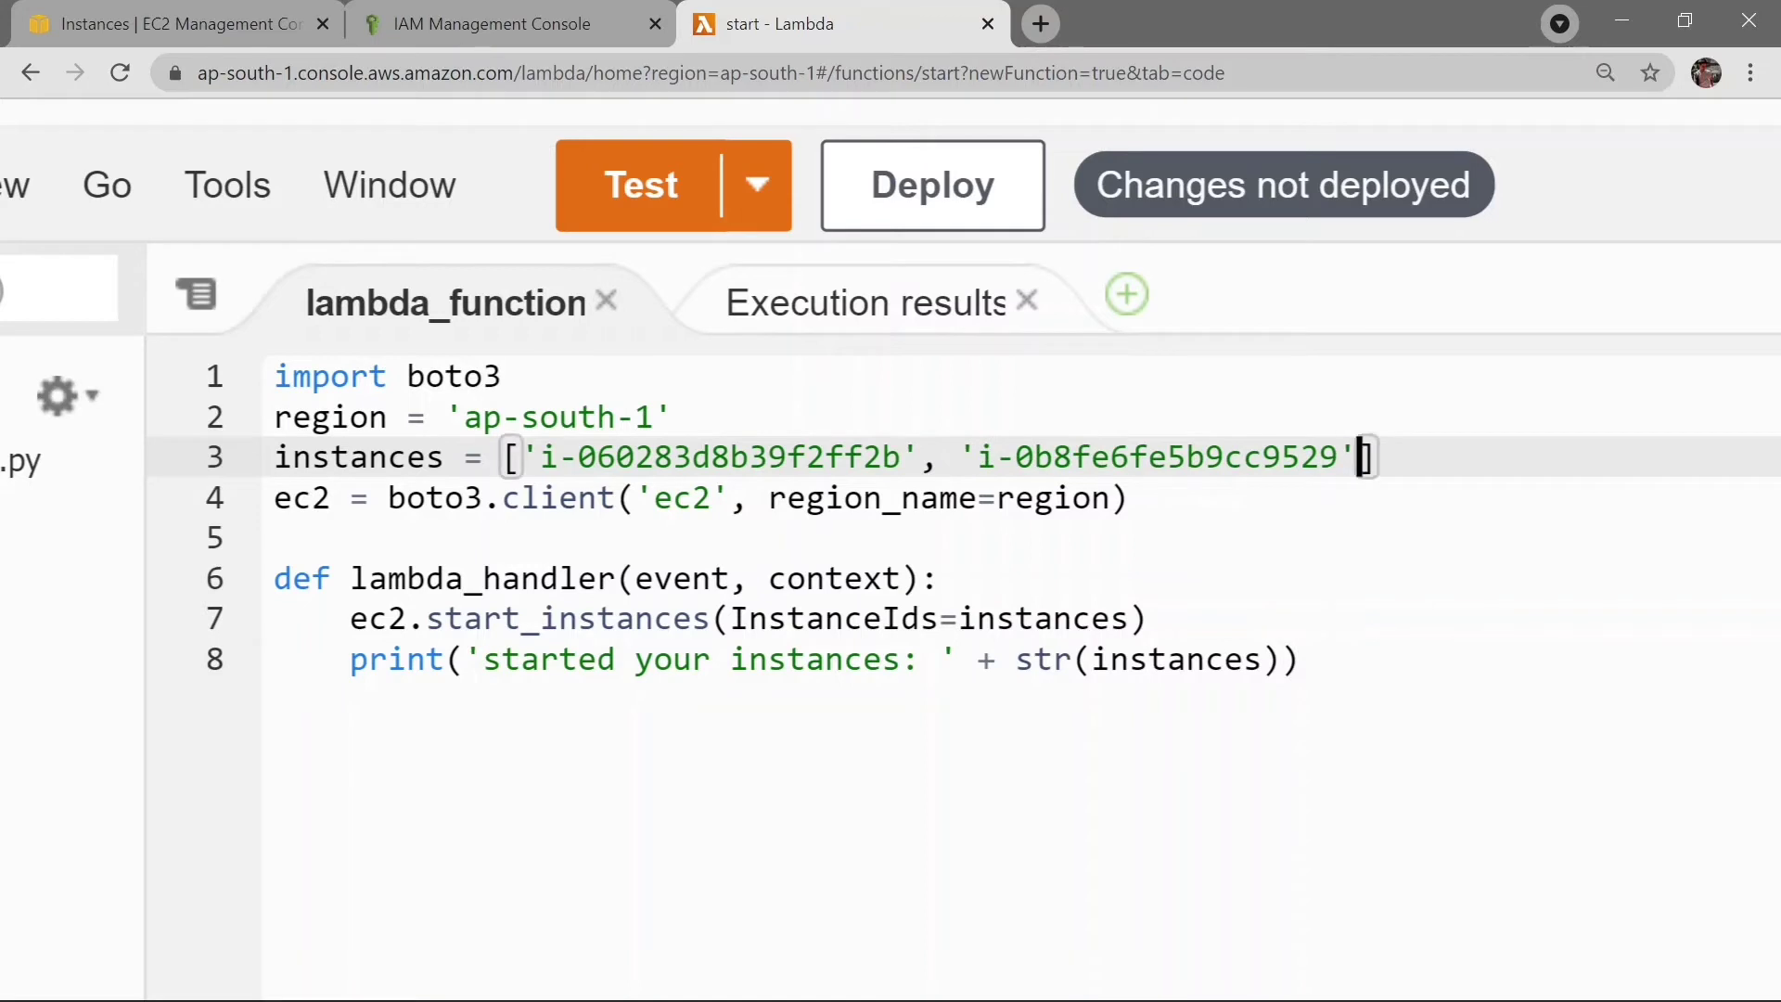
text(,')
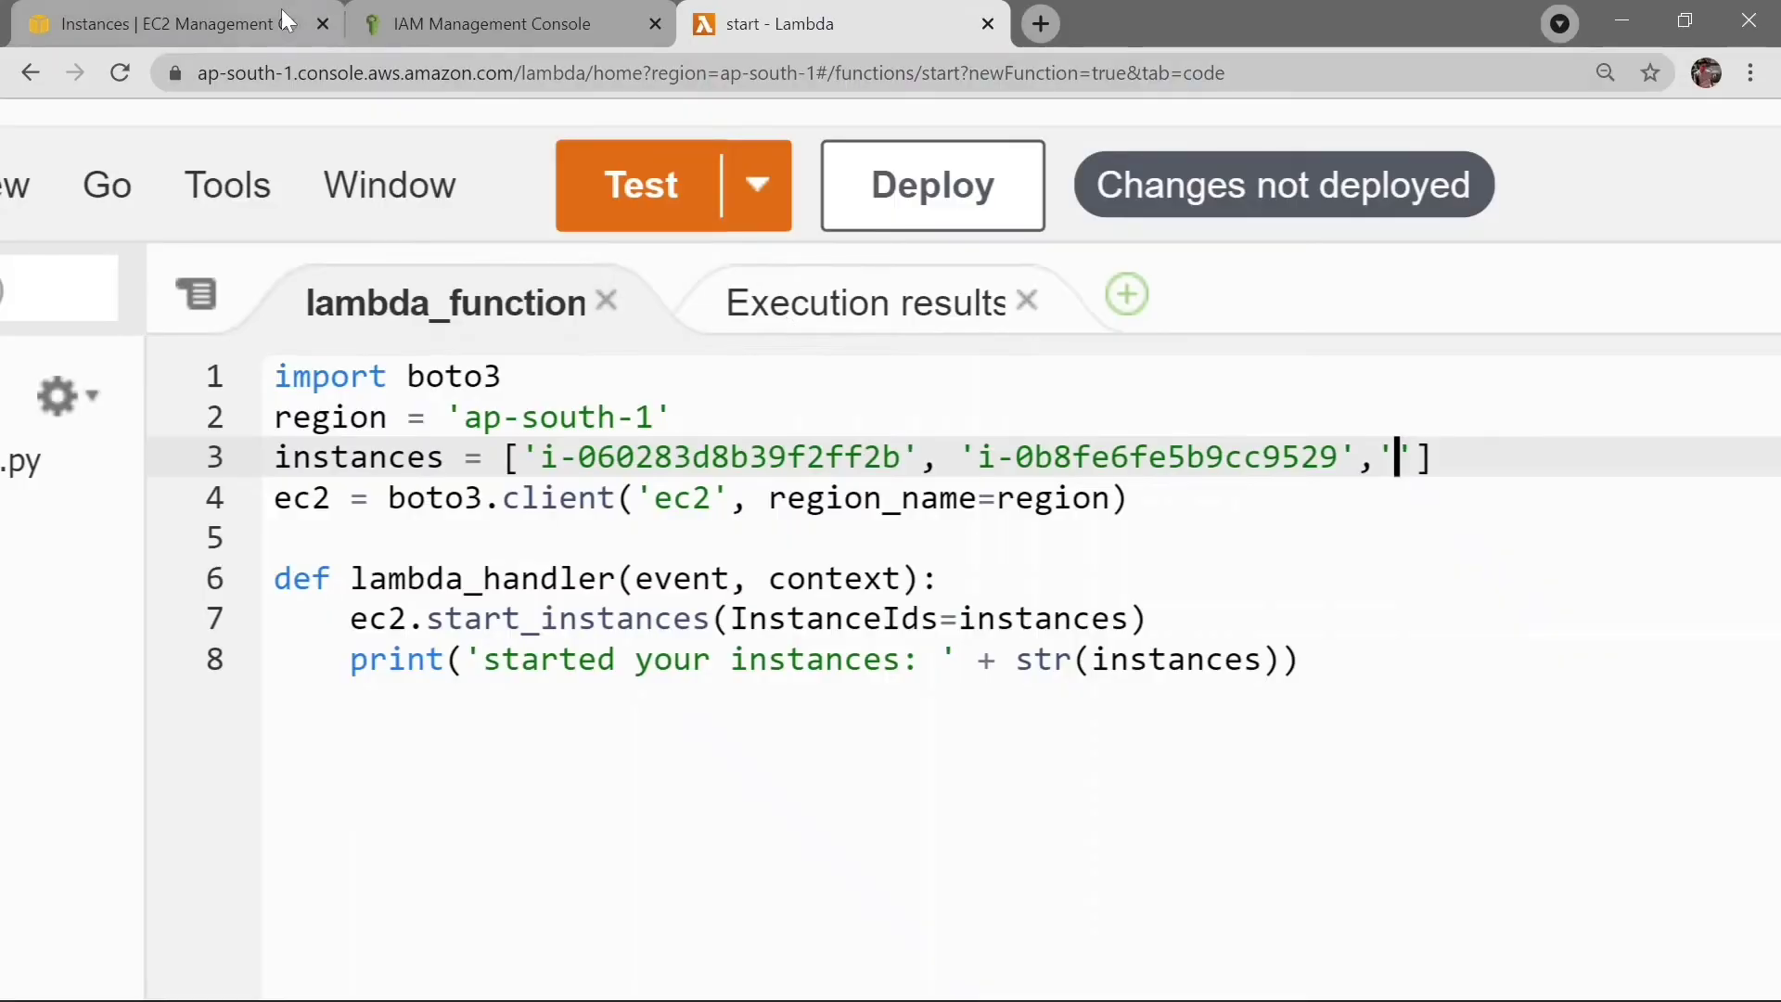
click(249, 19)
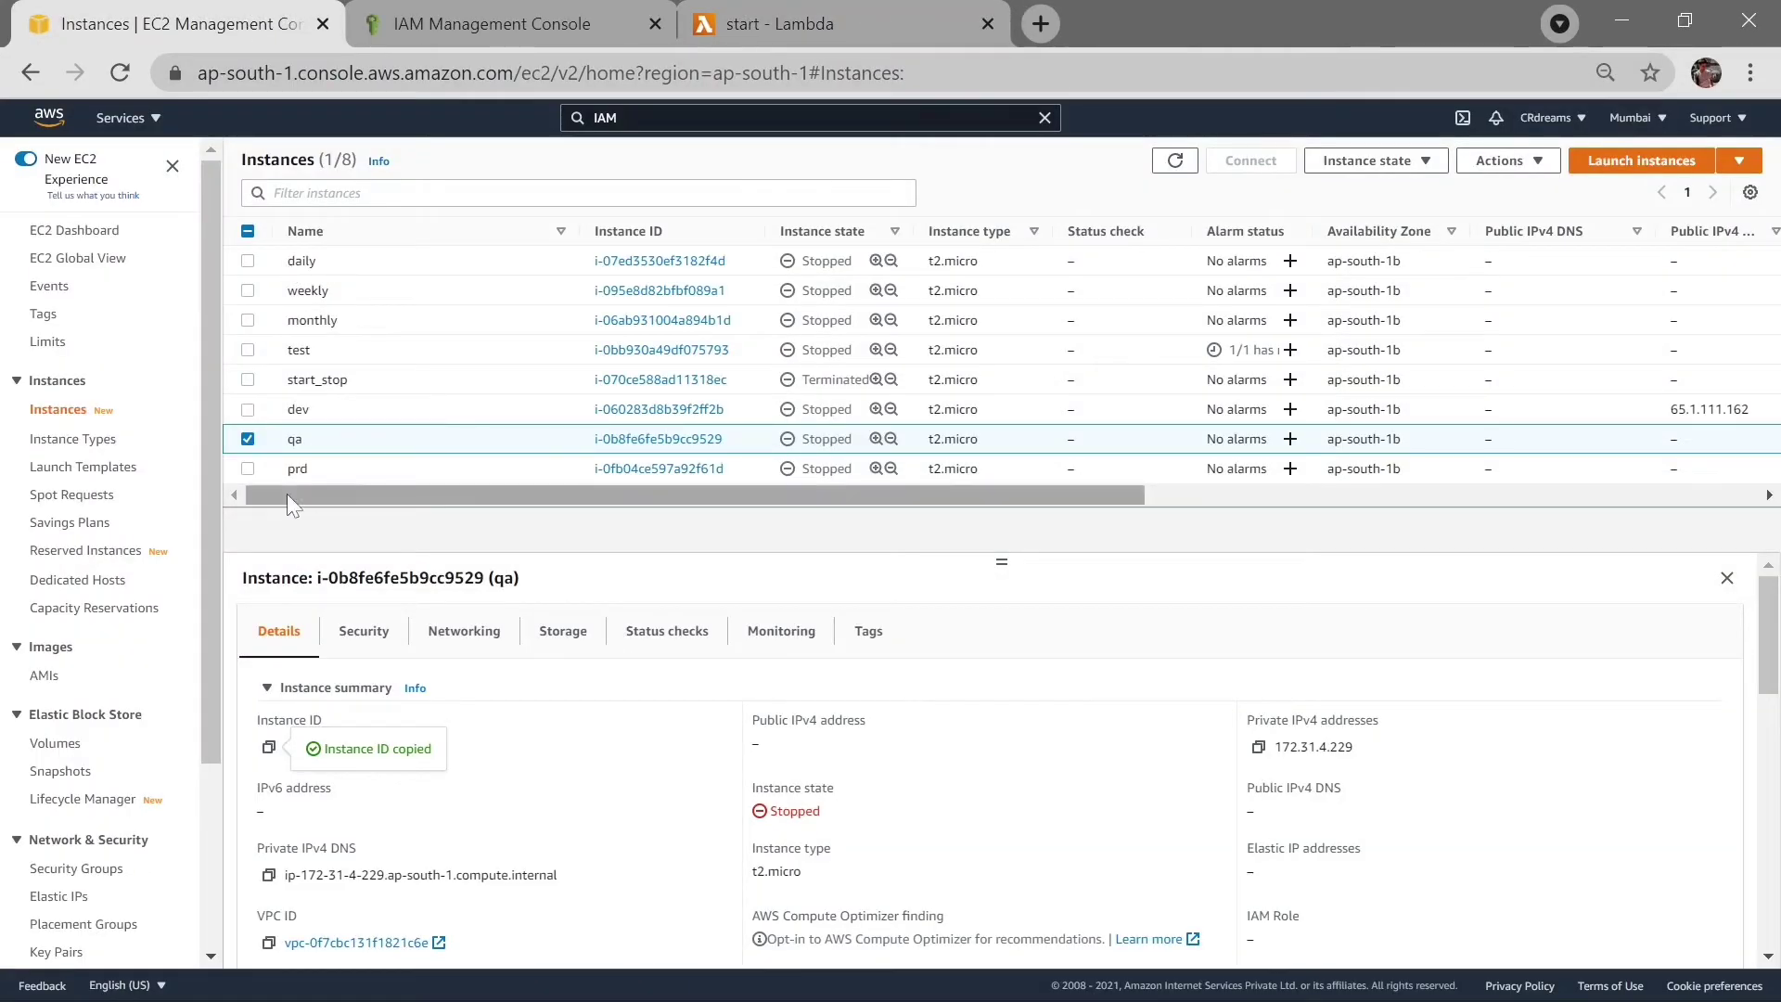
click(248, 469)
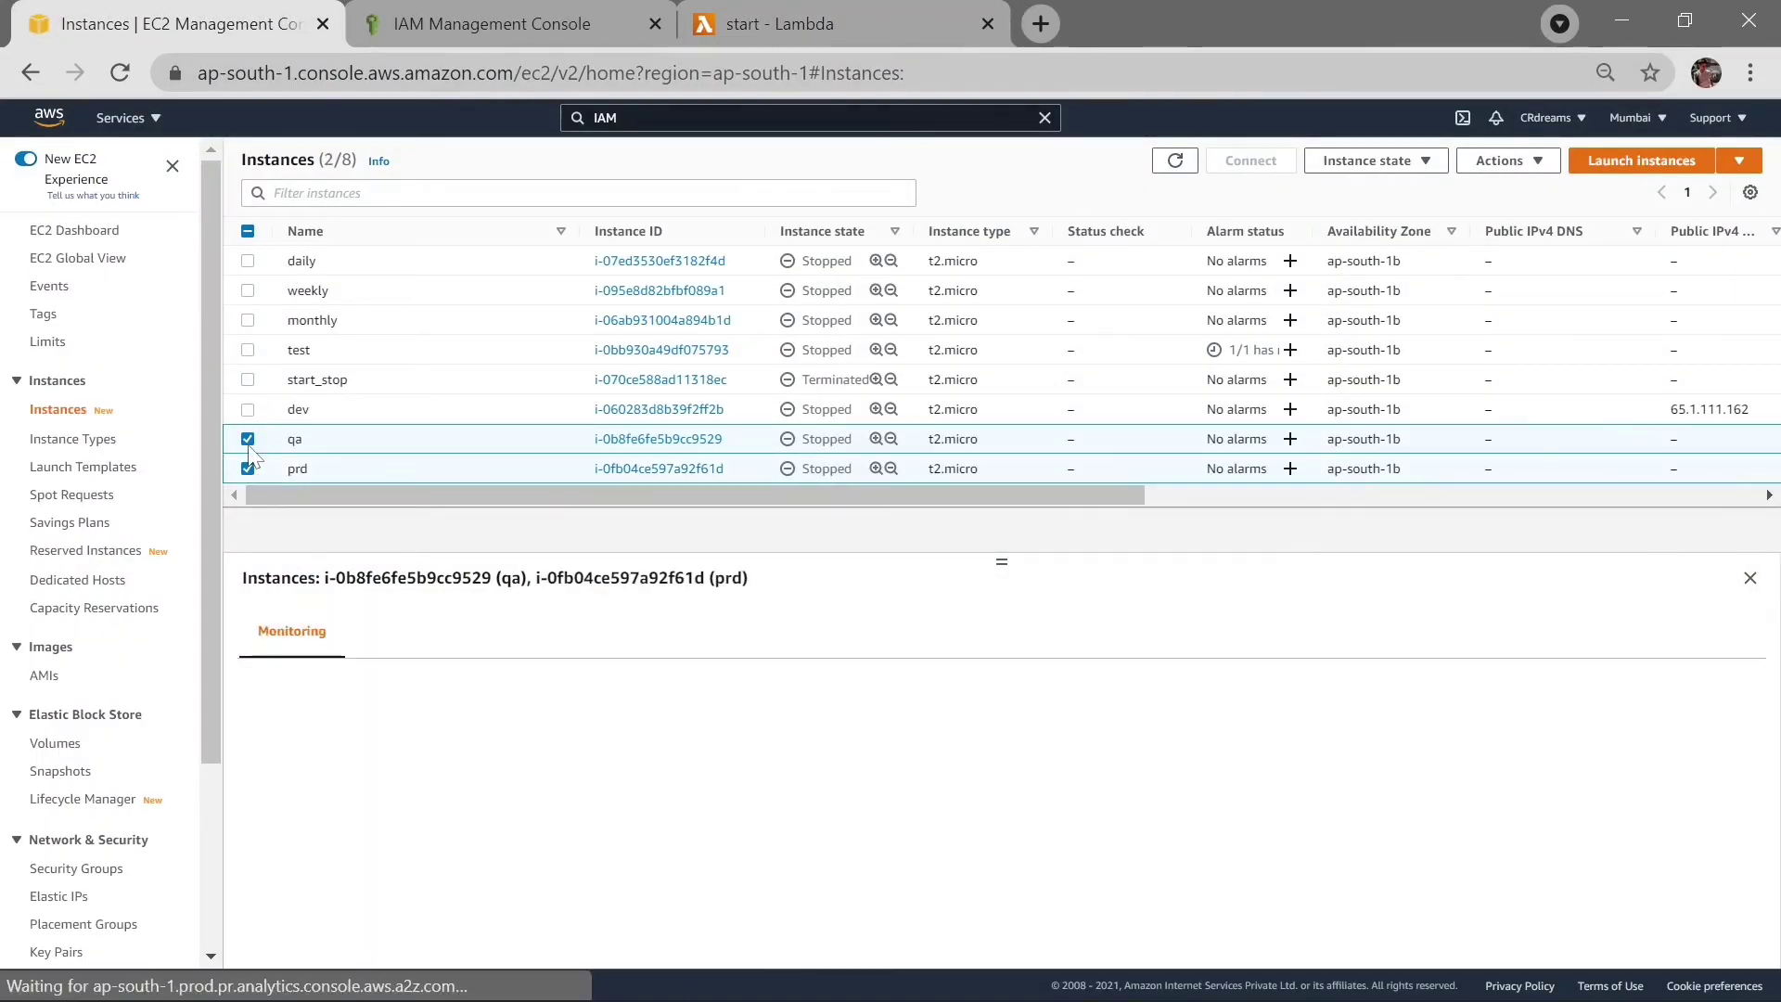
click(249, 444)
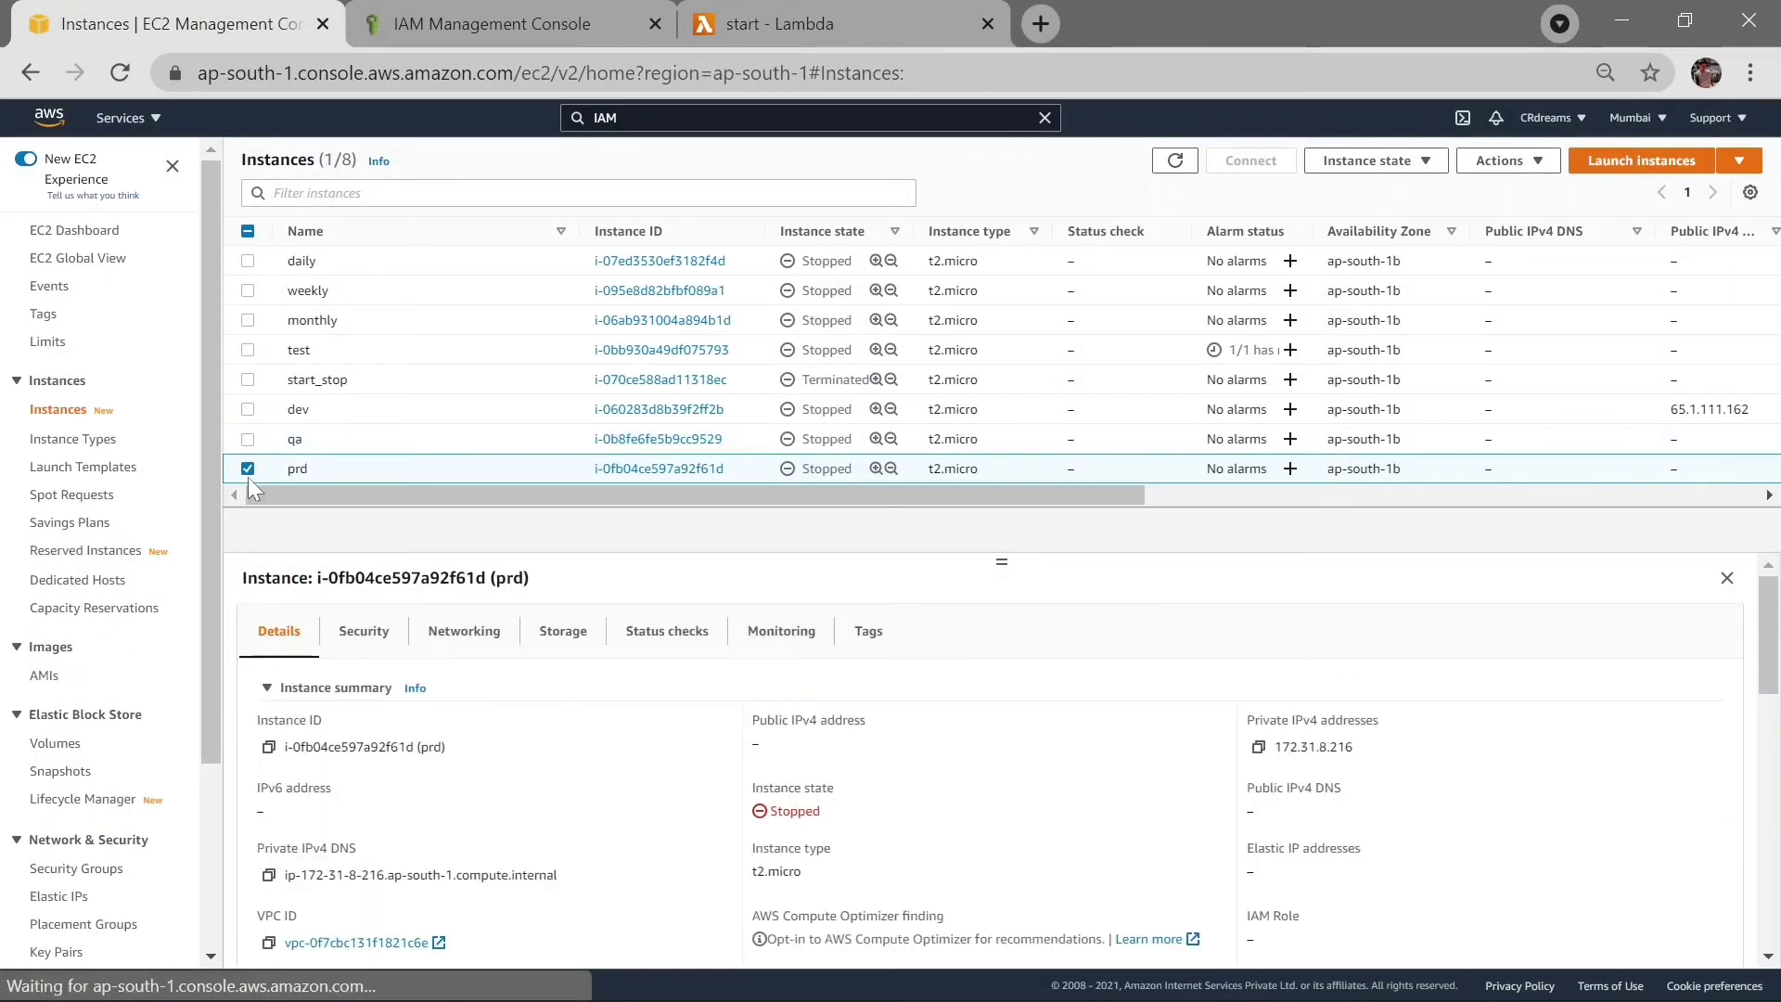
click(268, 748)
click(849, 13)
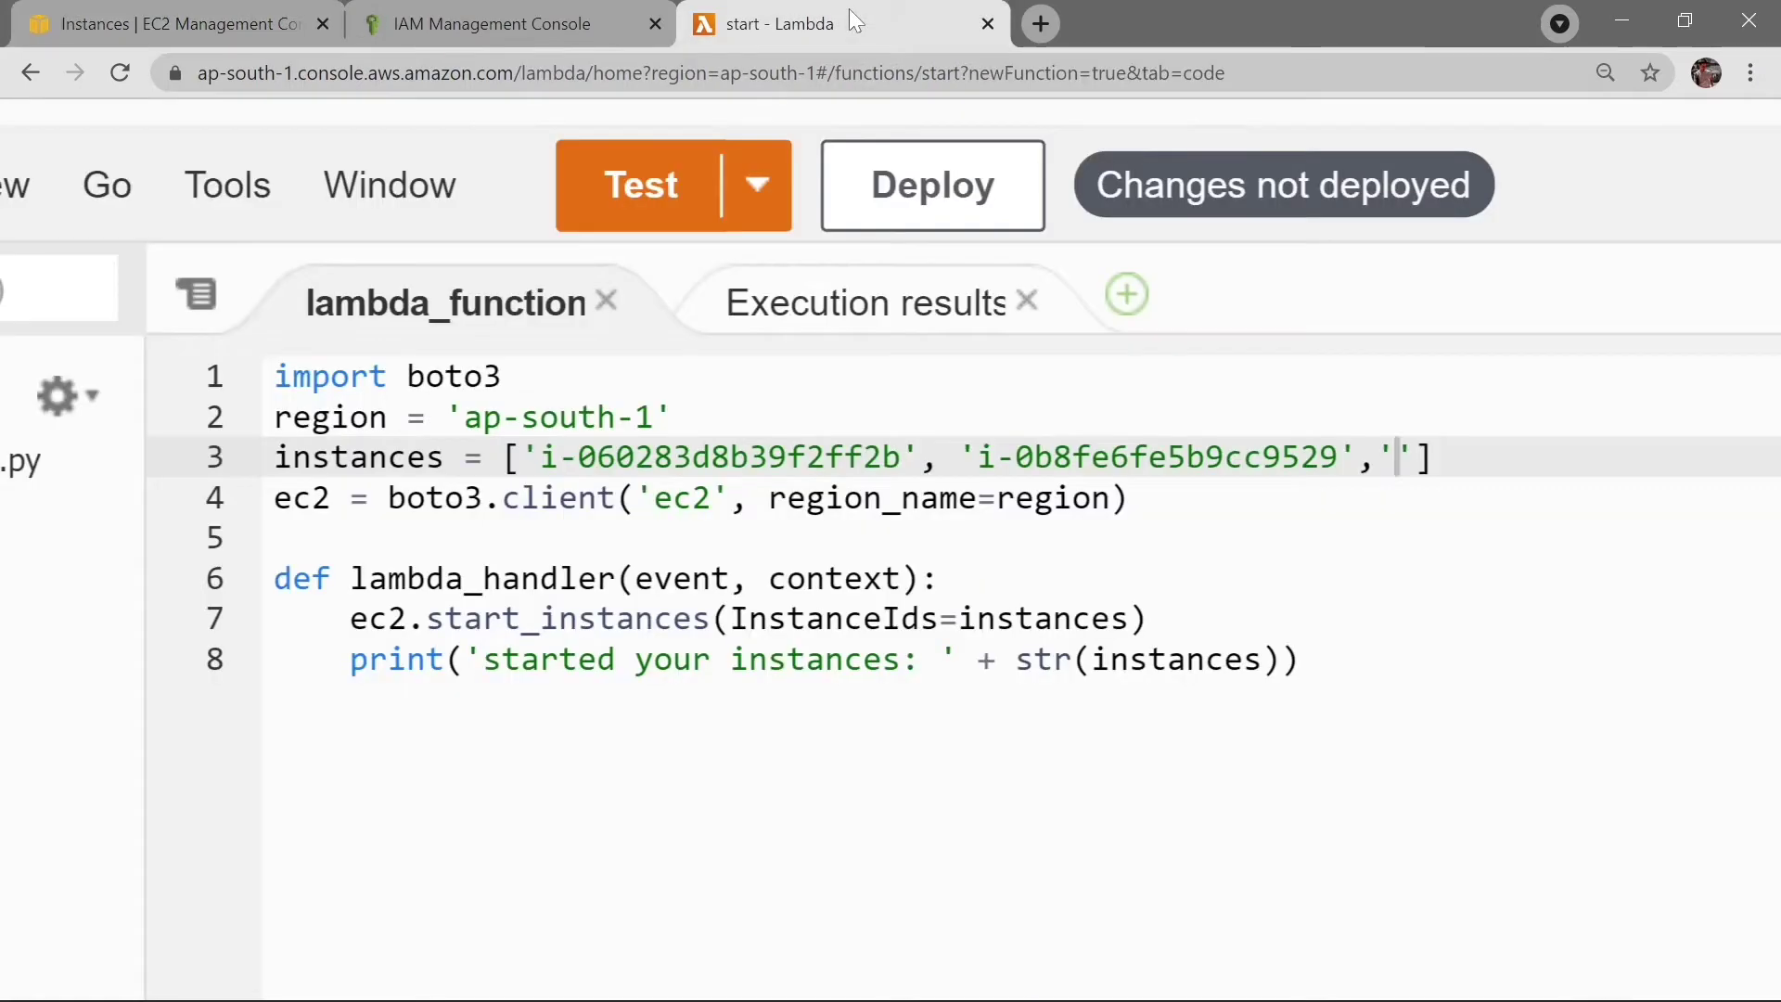
key(ctrl+v)
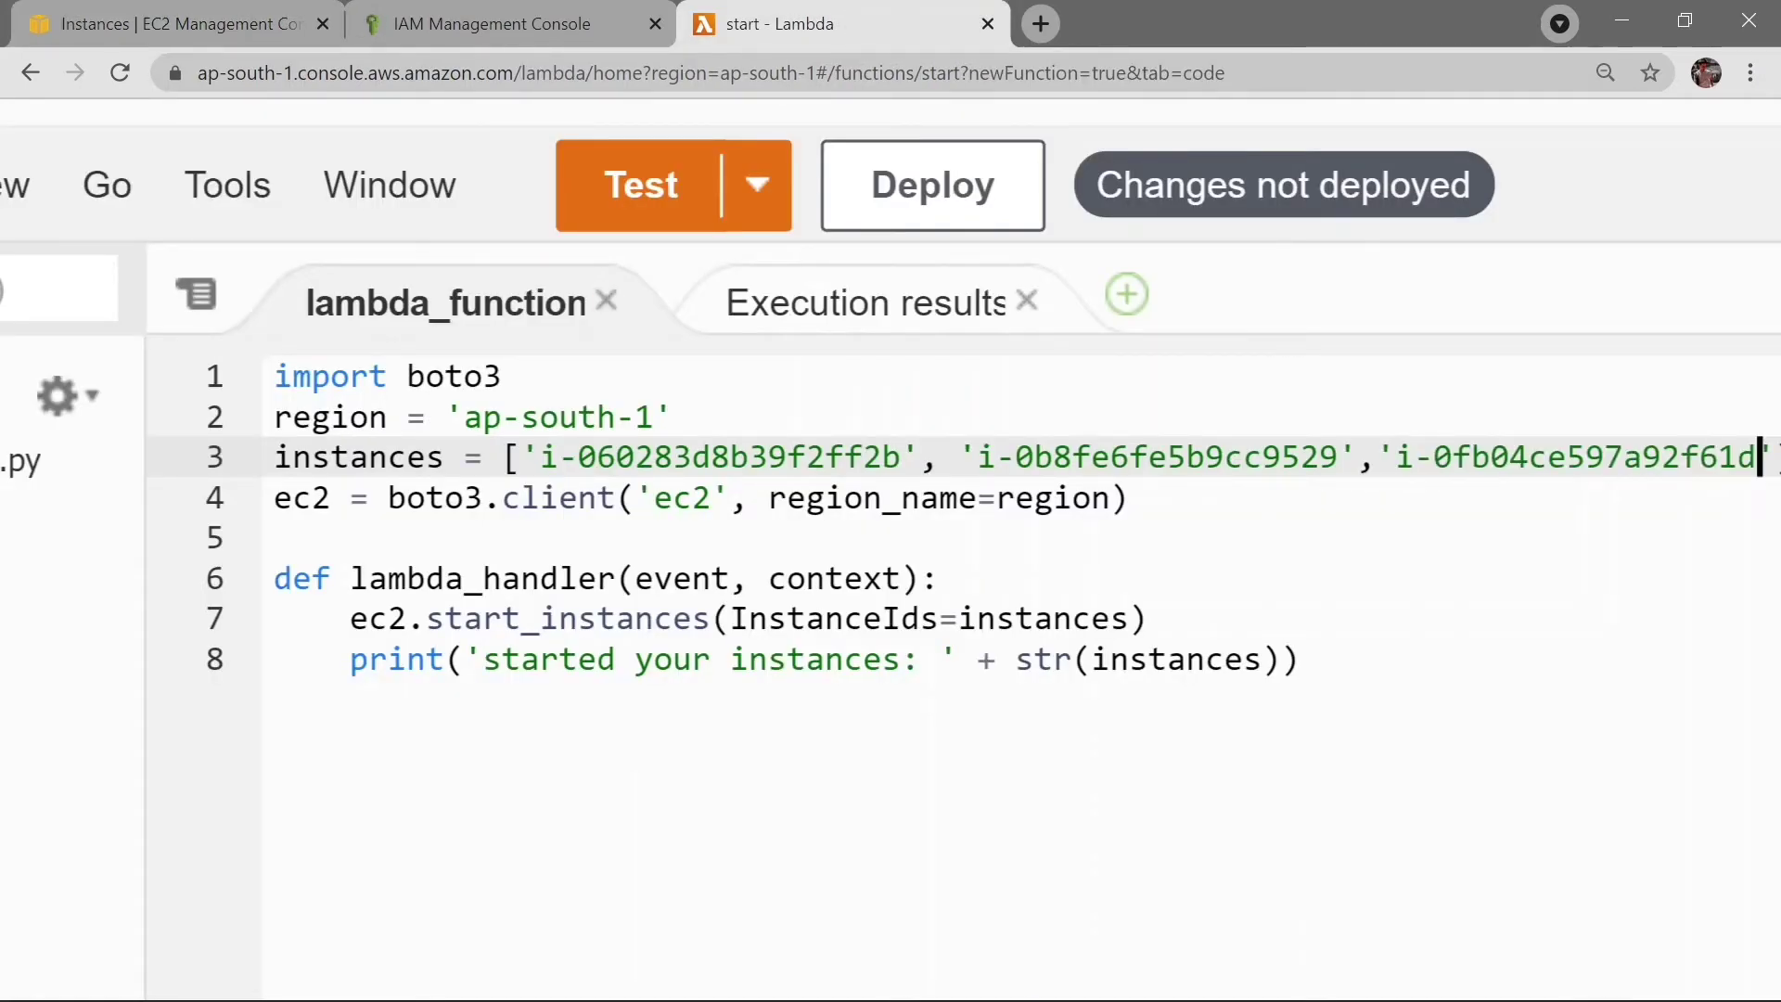
scroll(1297, 760, down, 3)
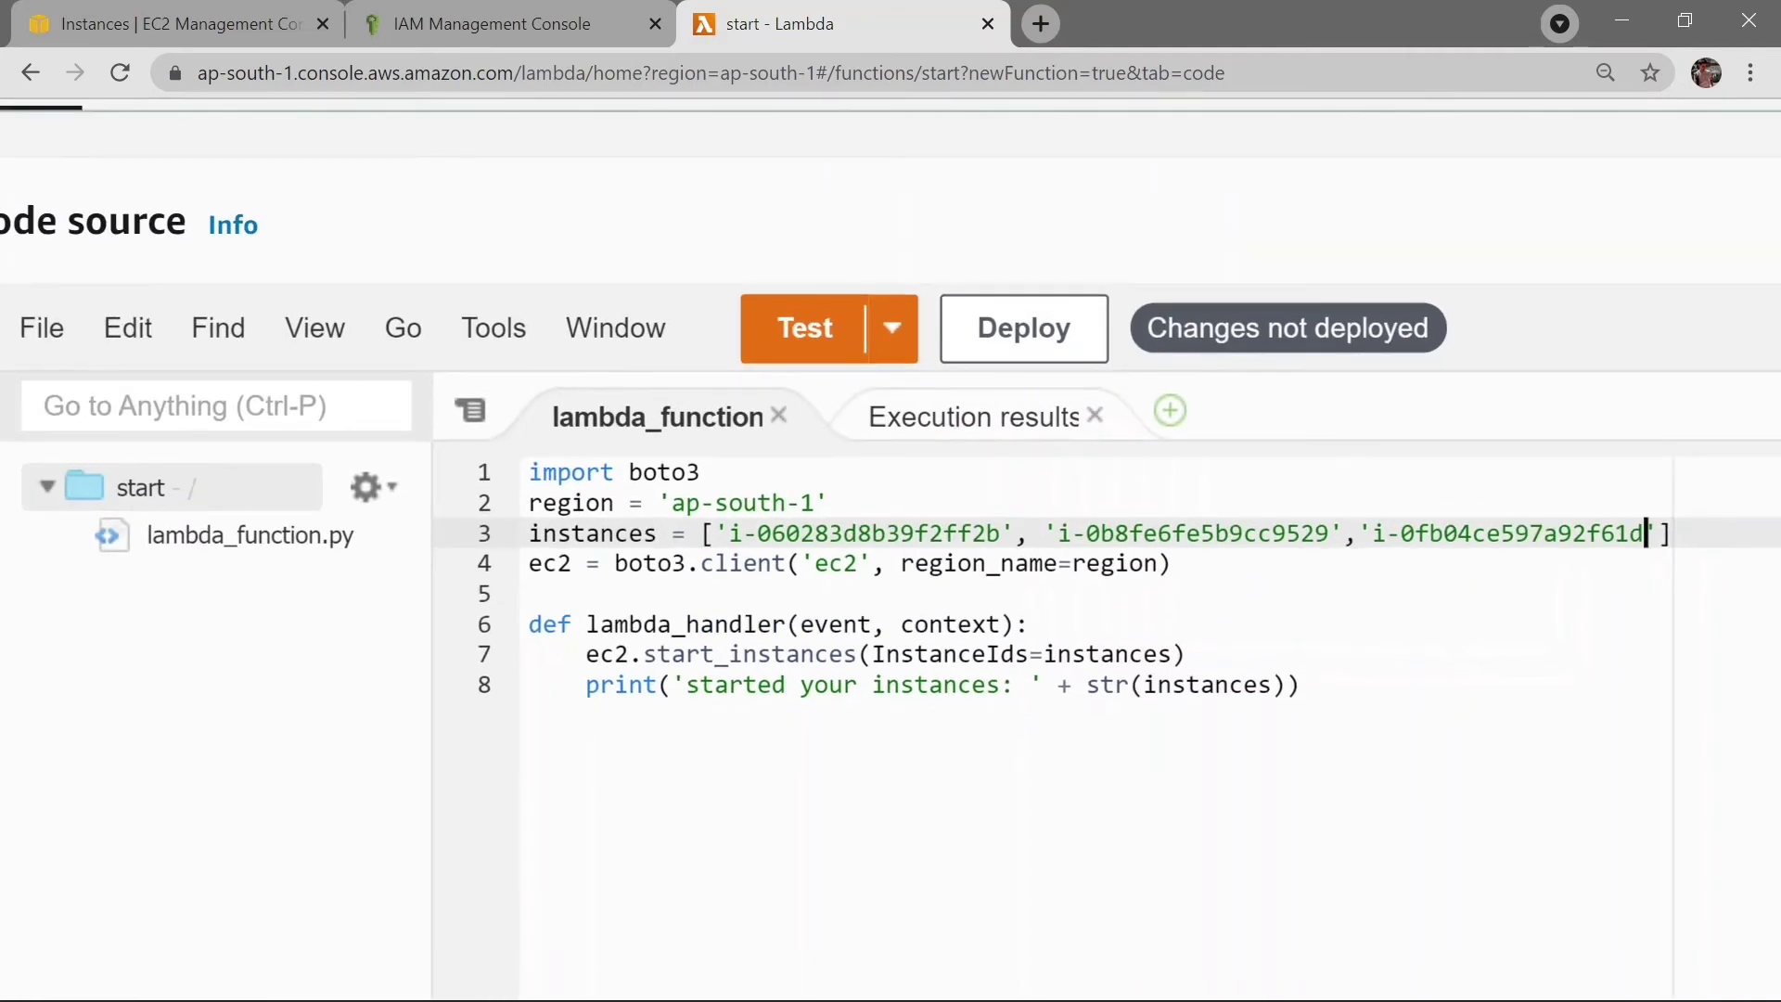
click(236, 15)
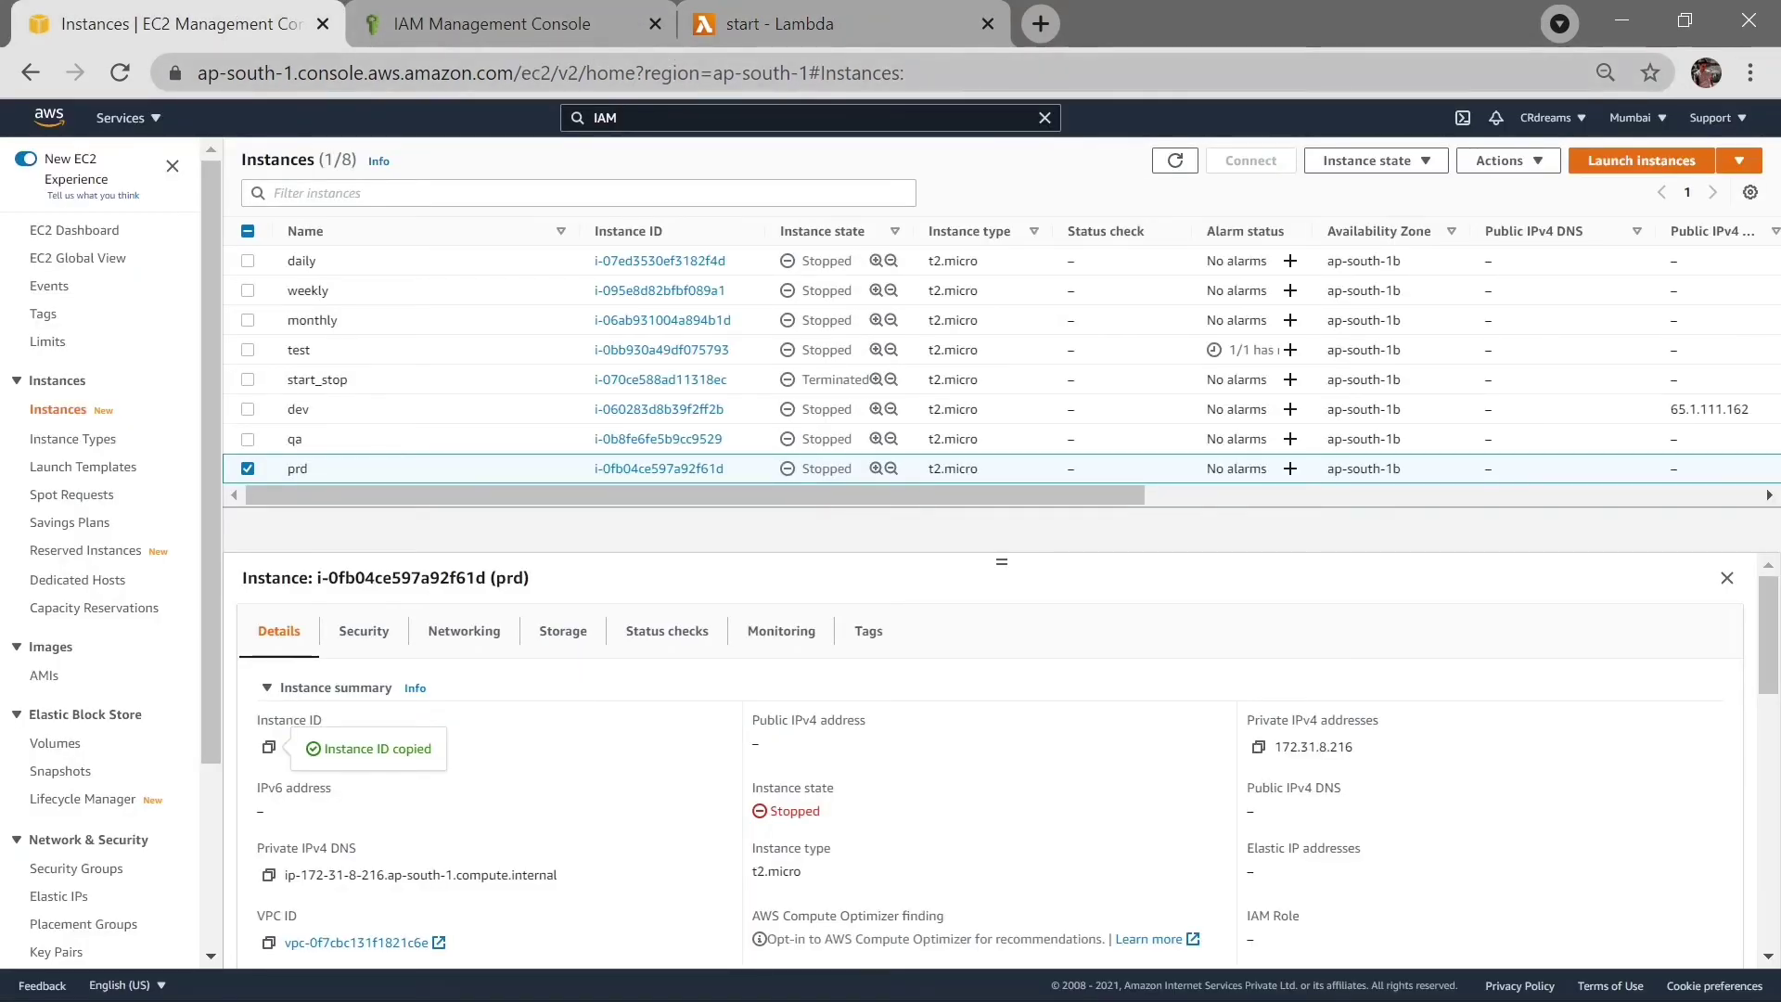
click(816, 33)
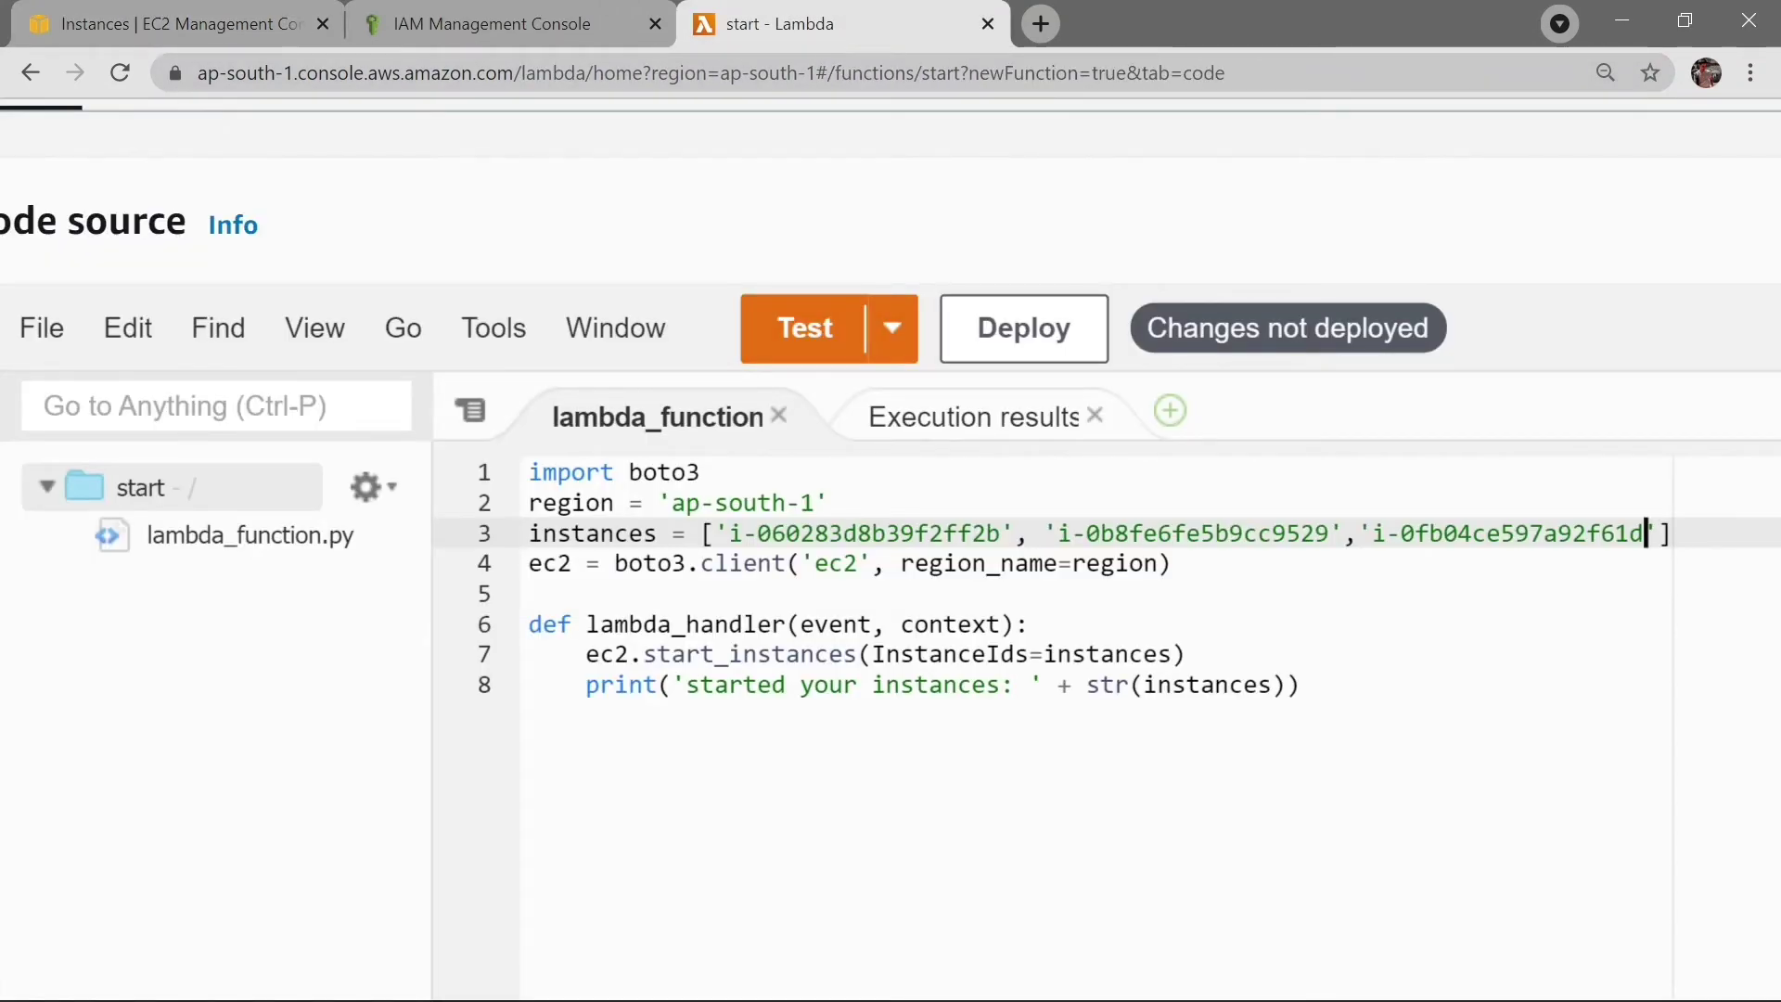
Deploy the start function's code and create a hello-world test event named start.
scroll(195, 595, down, 5)
click(560, 475)
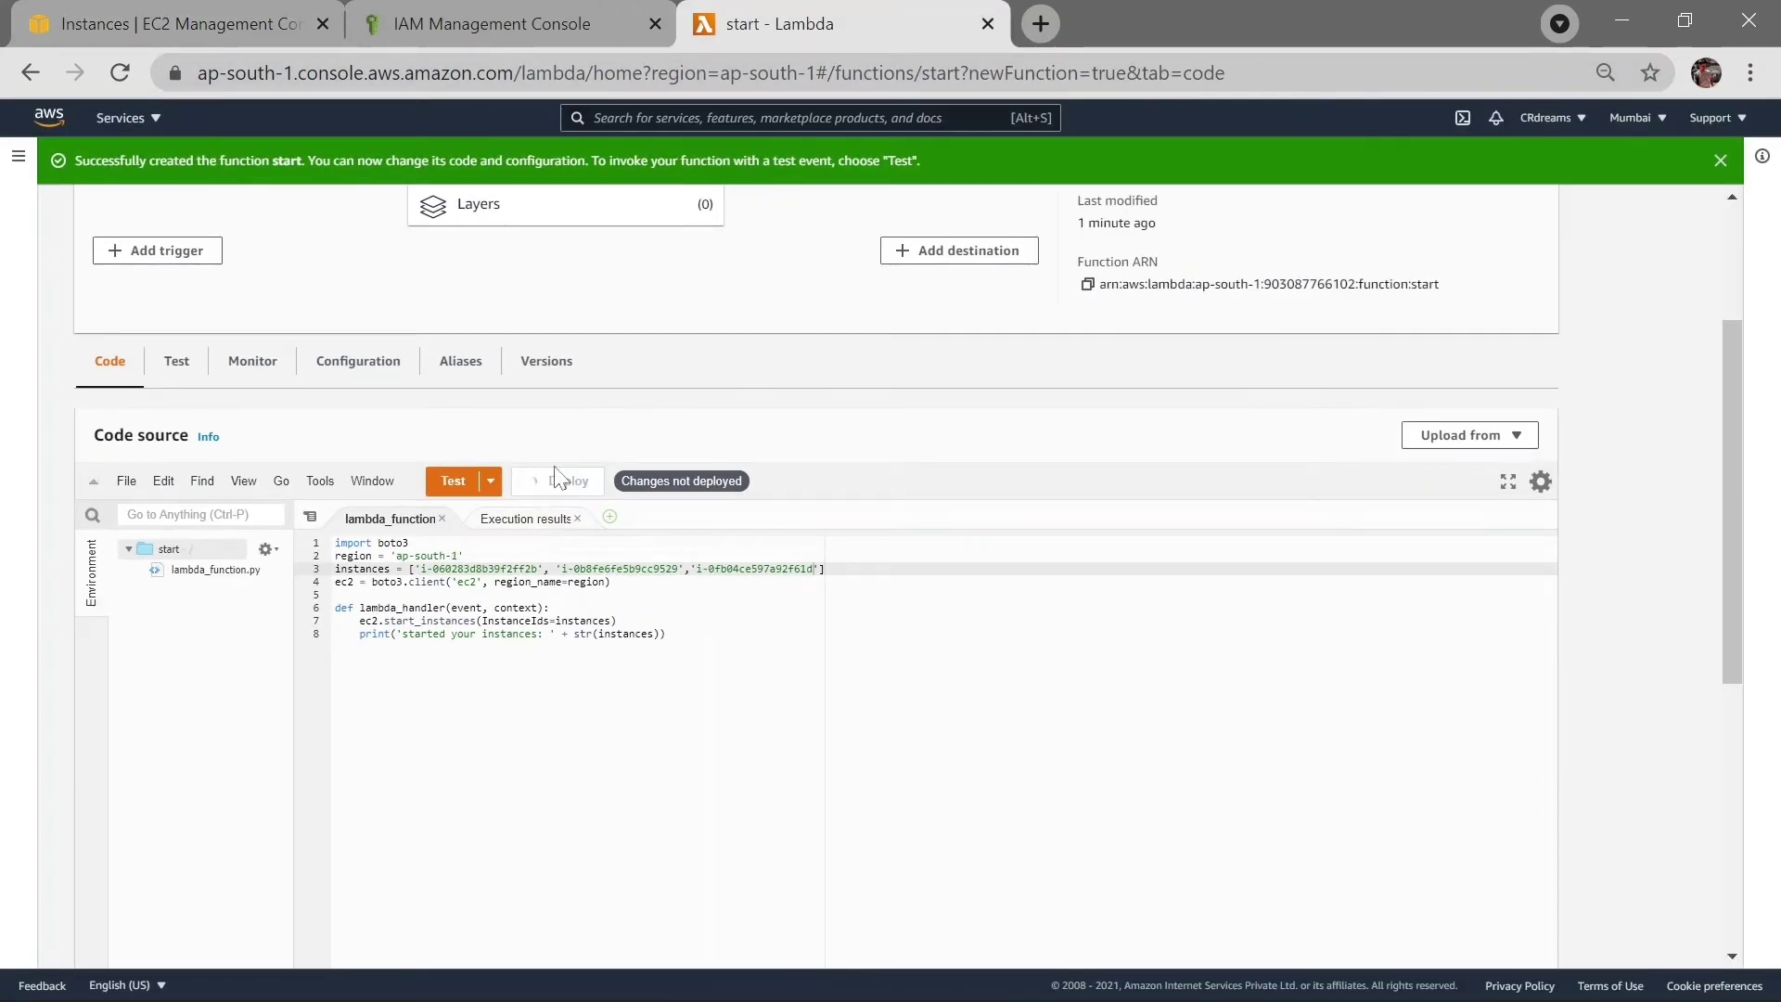
click(455, 481)
click(656, 441)
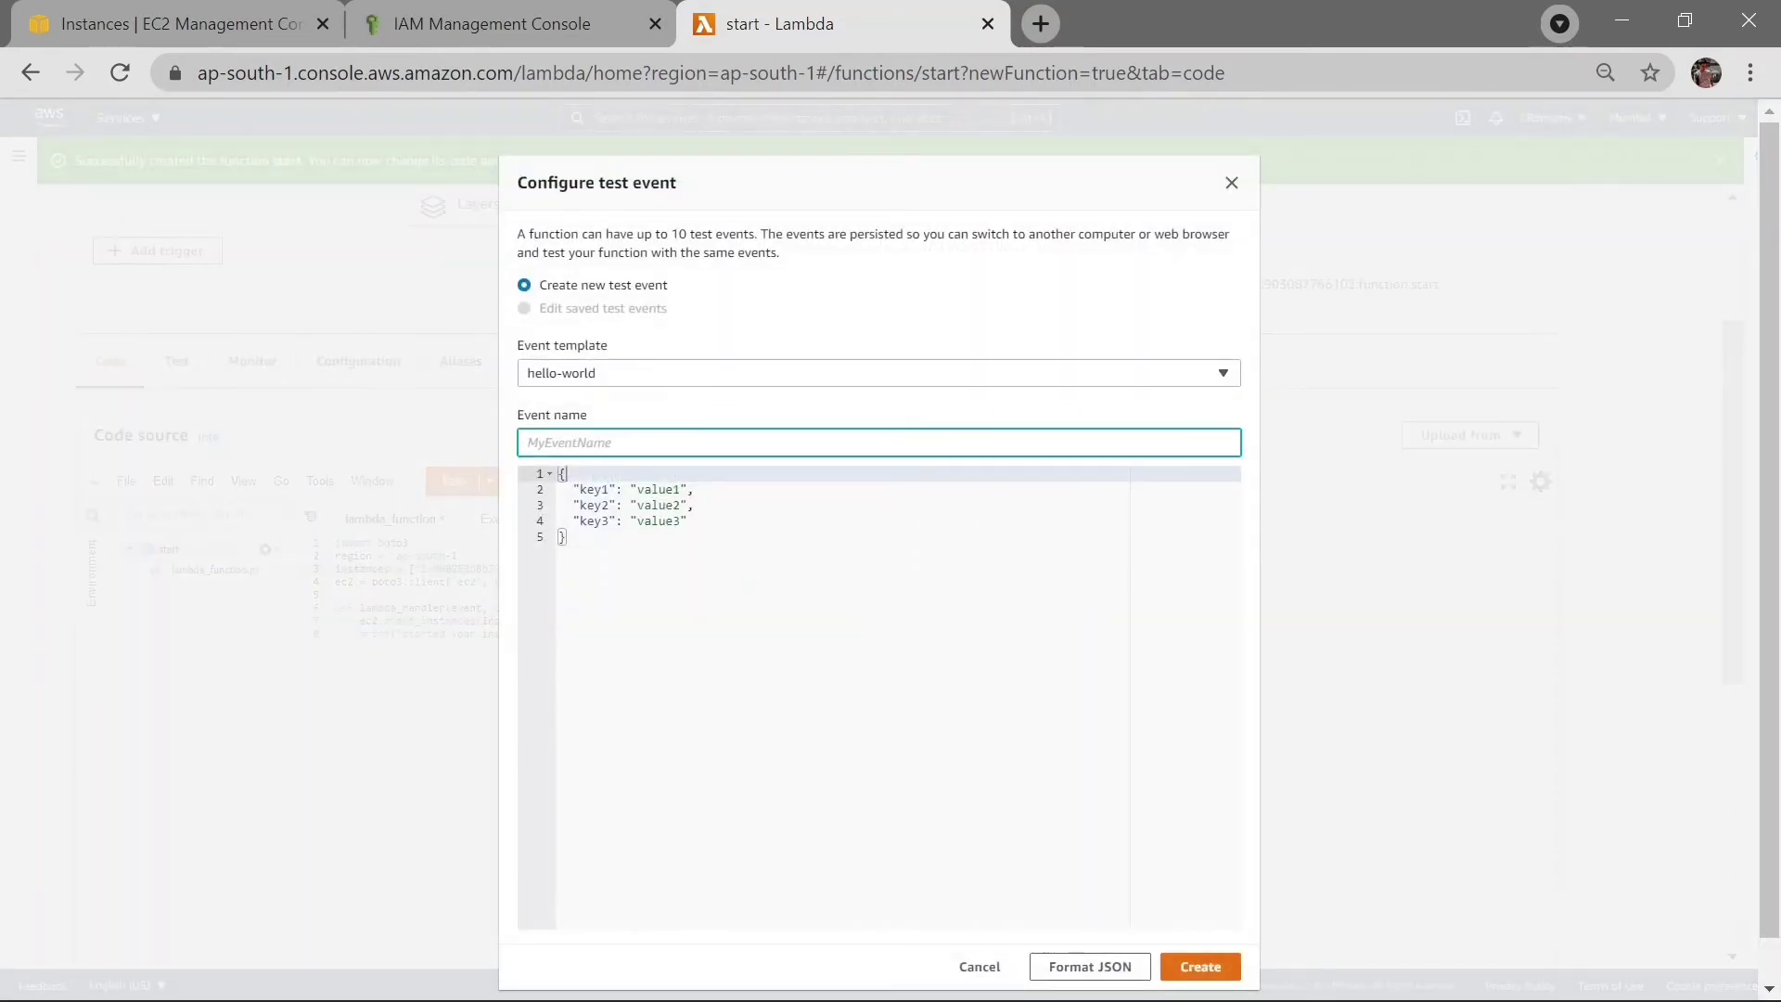
text(start)
click(1209, 978)
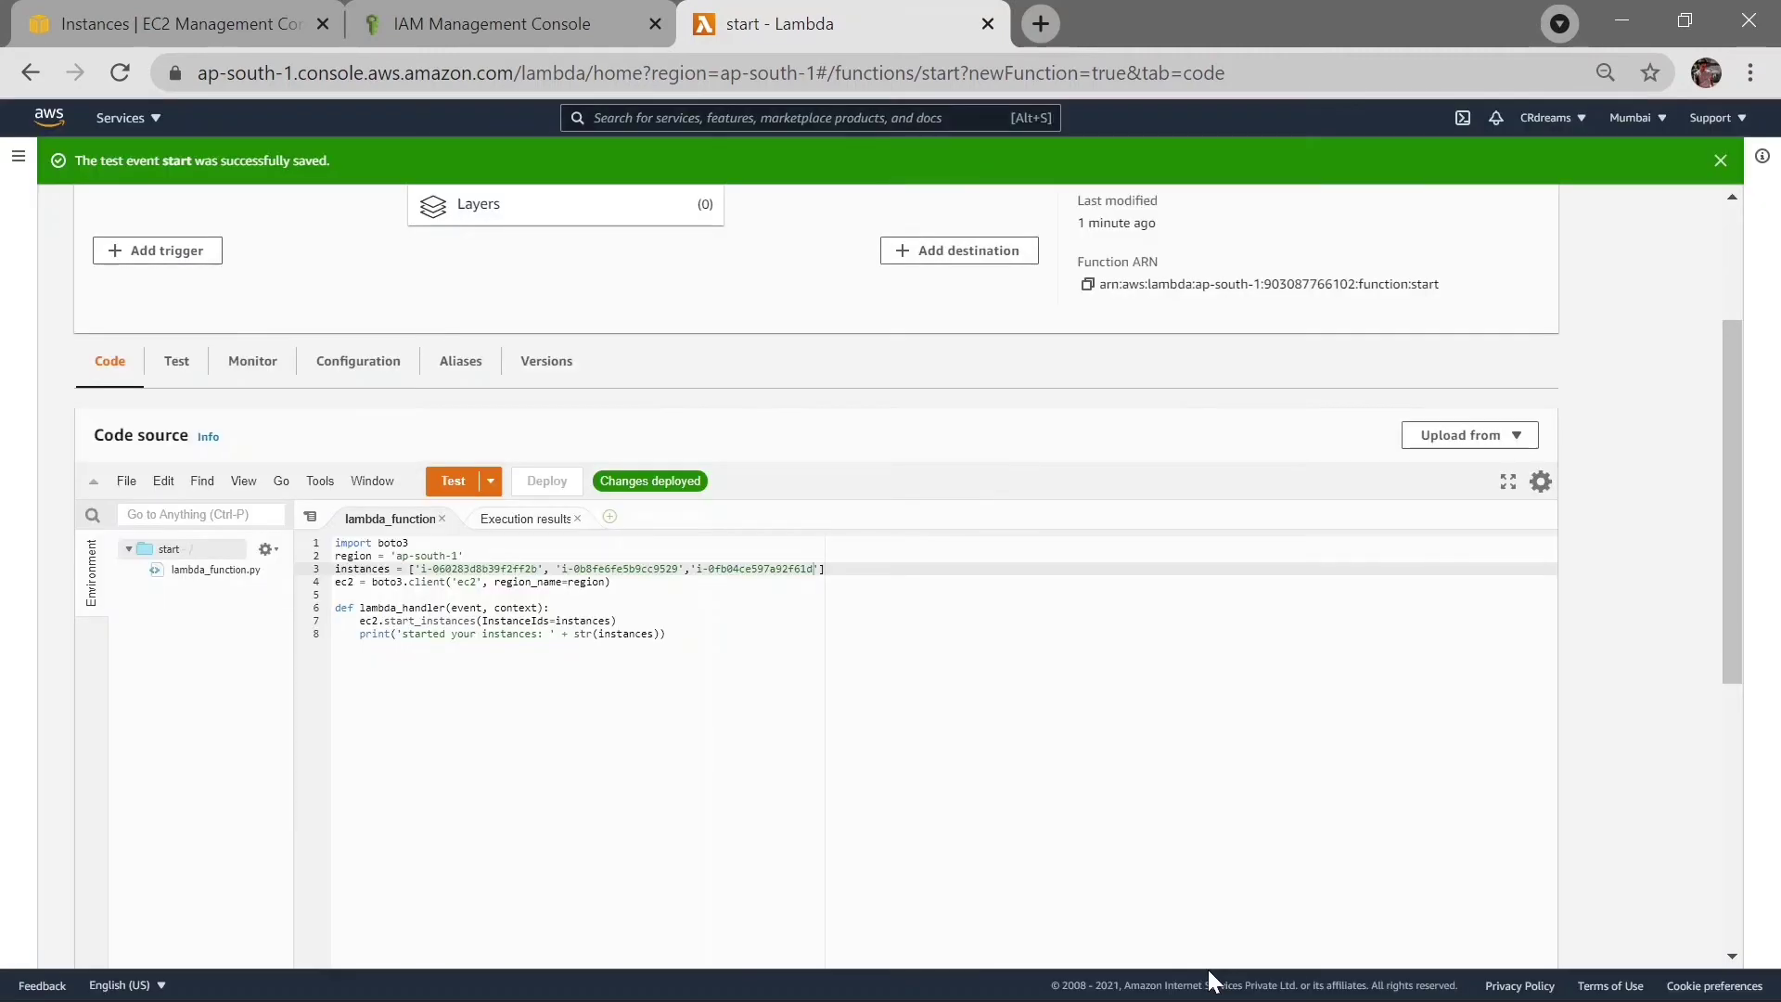
Run the start test event and refresh the EC2 instance list to check the states of dev, qa and prd.
click(471, 483)
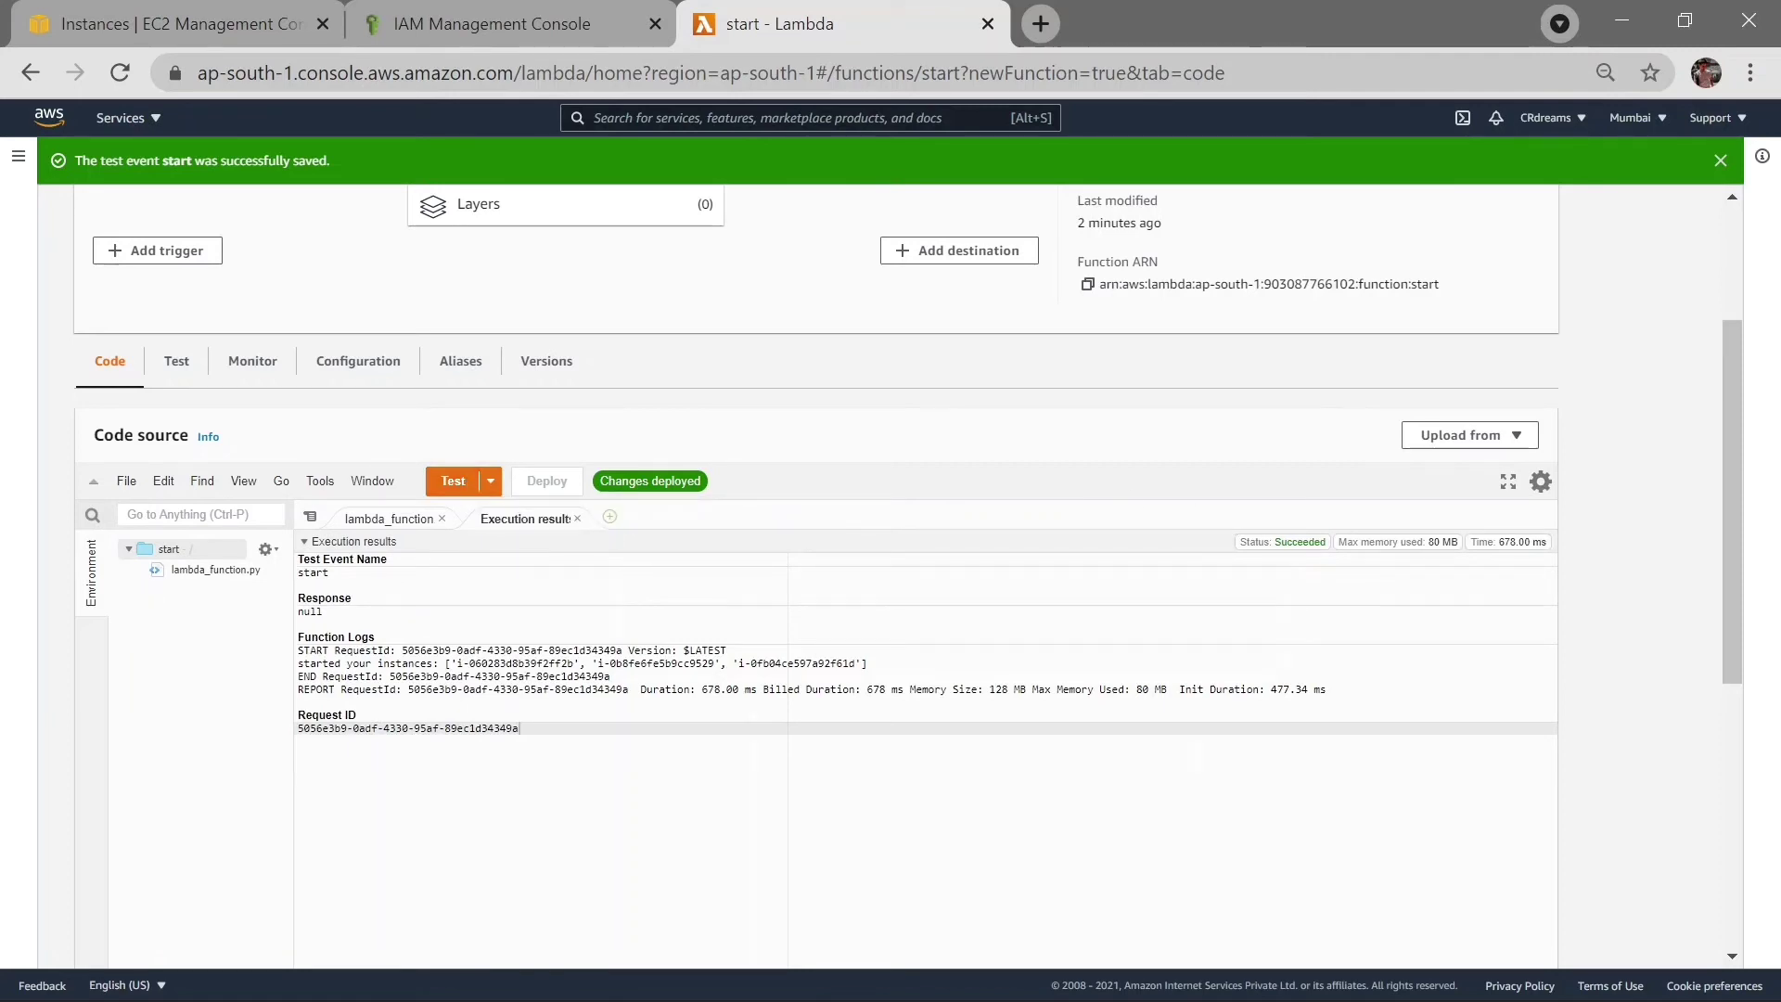
click(133, 28)
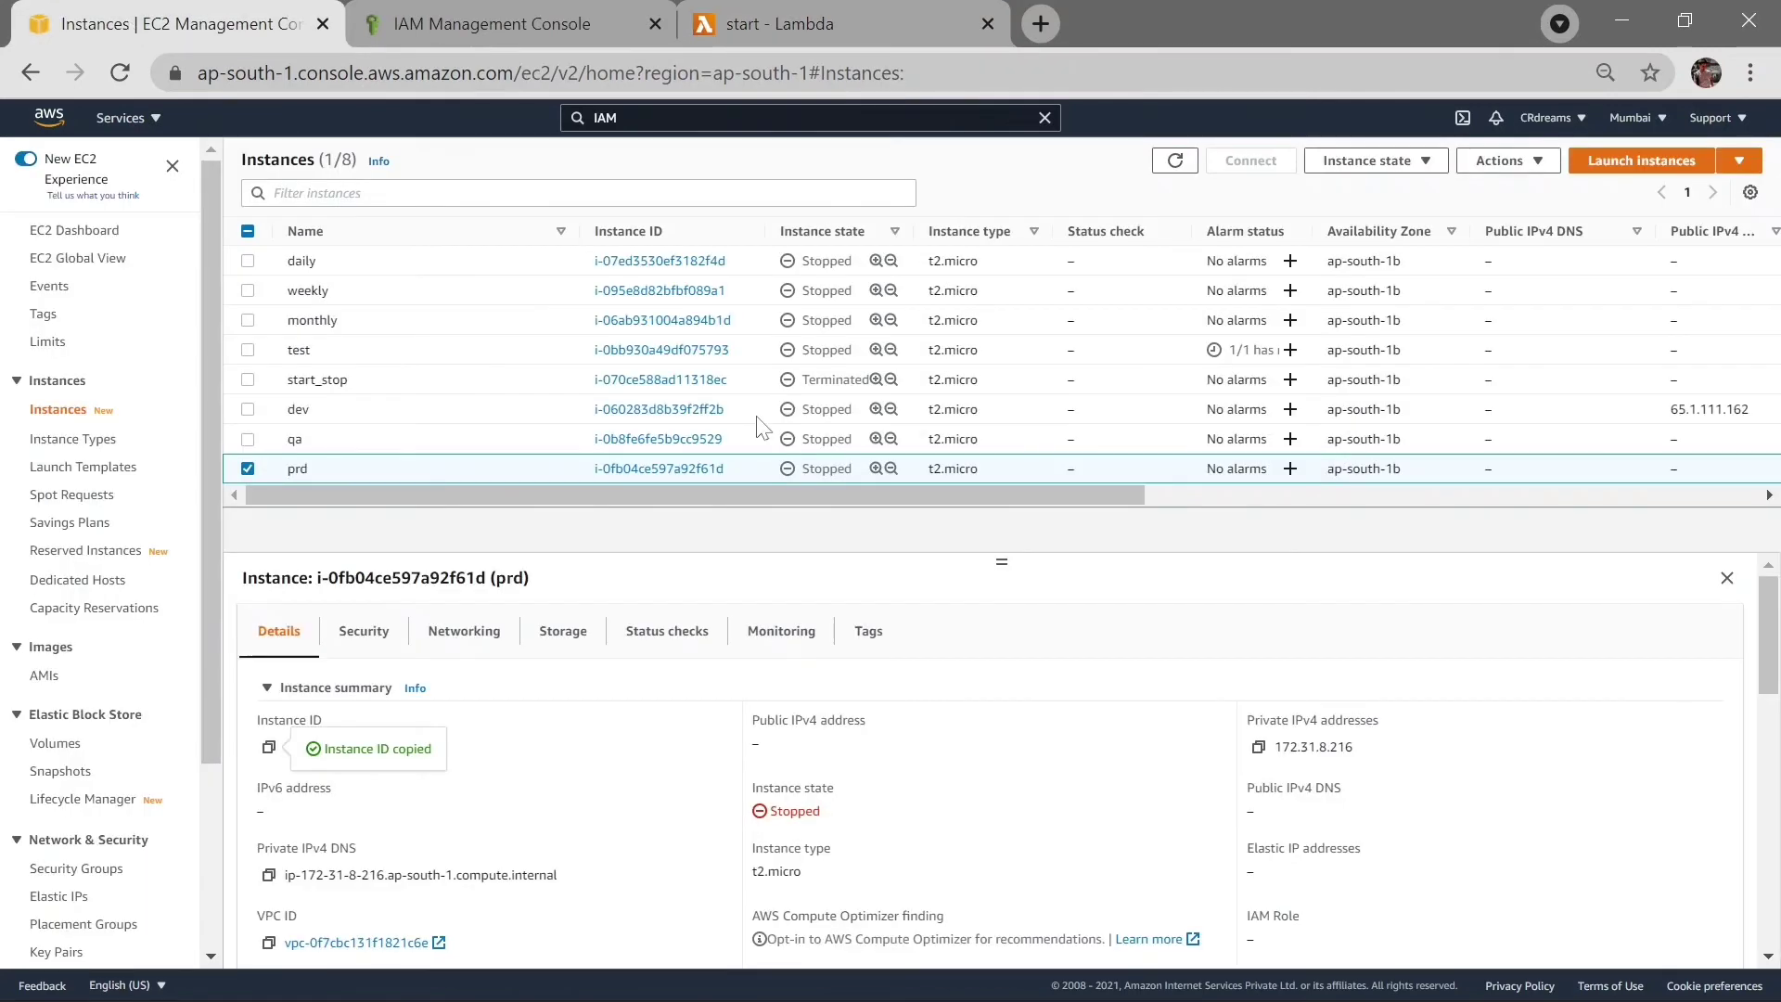
click(1177, 161)
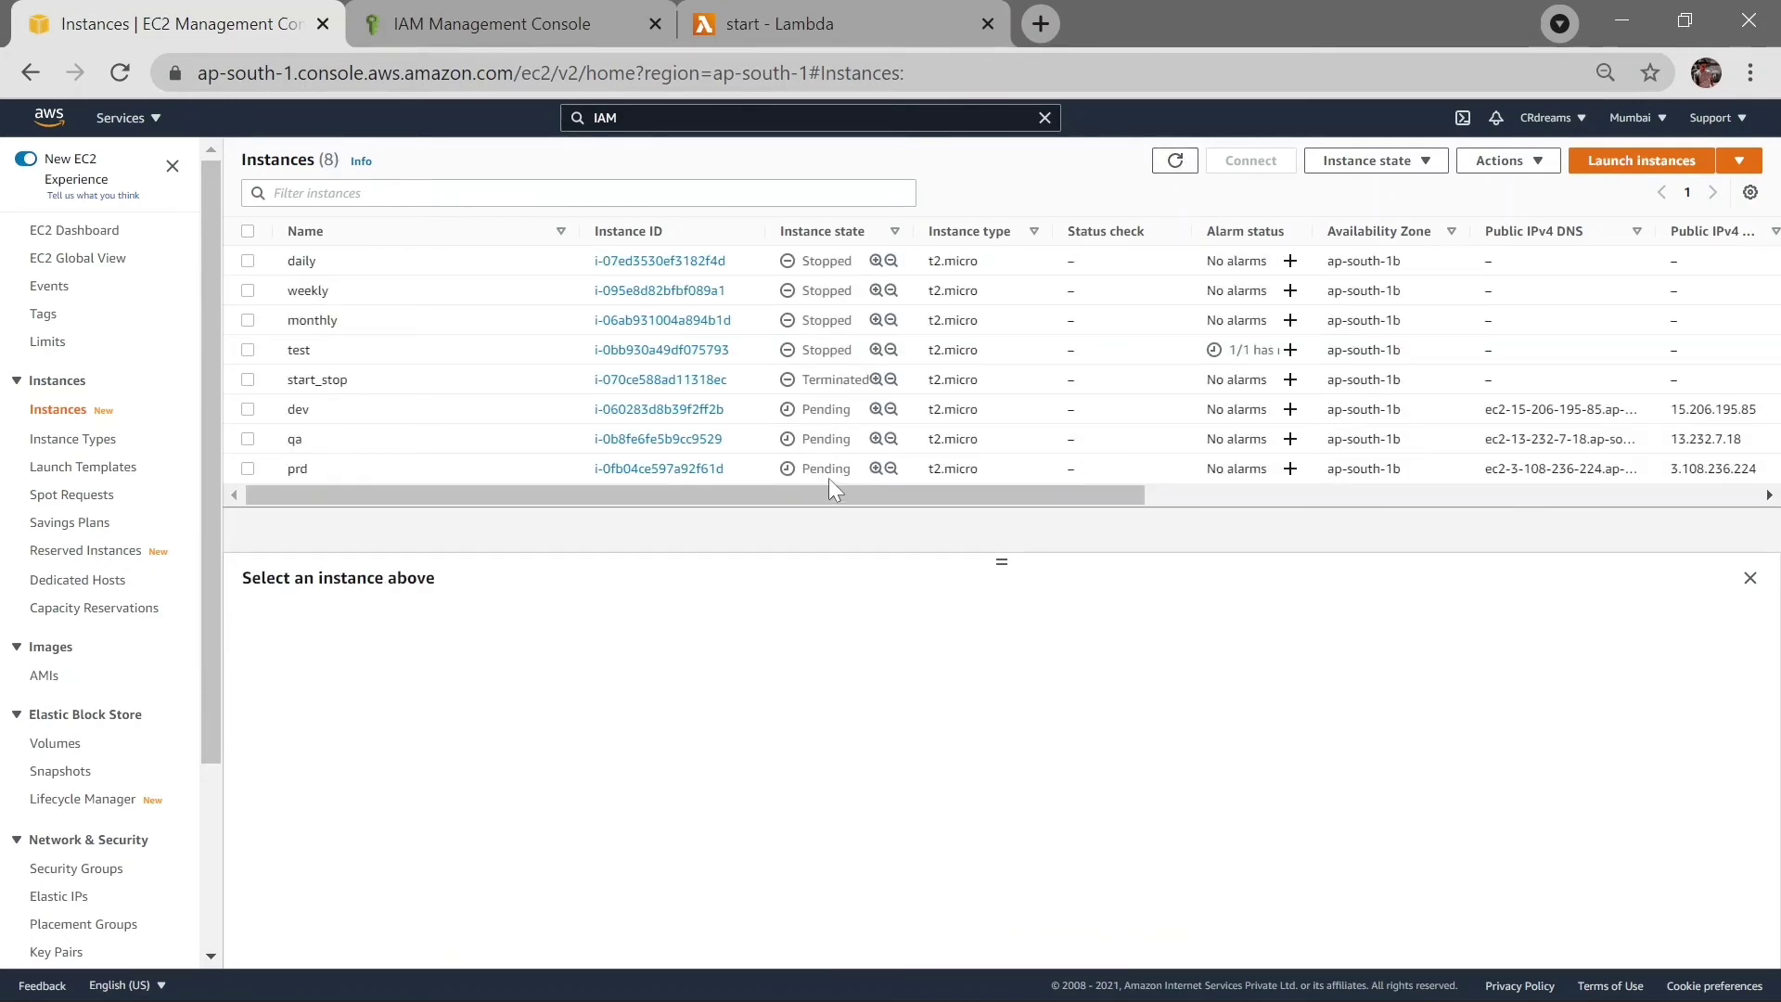
click(1192, 167)
click(1174, 163)
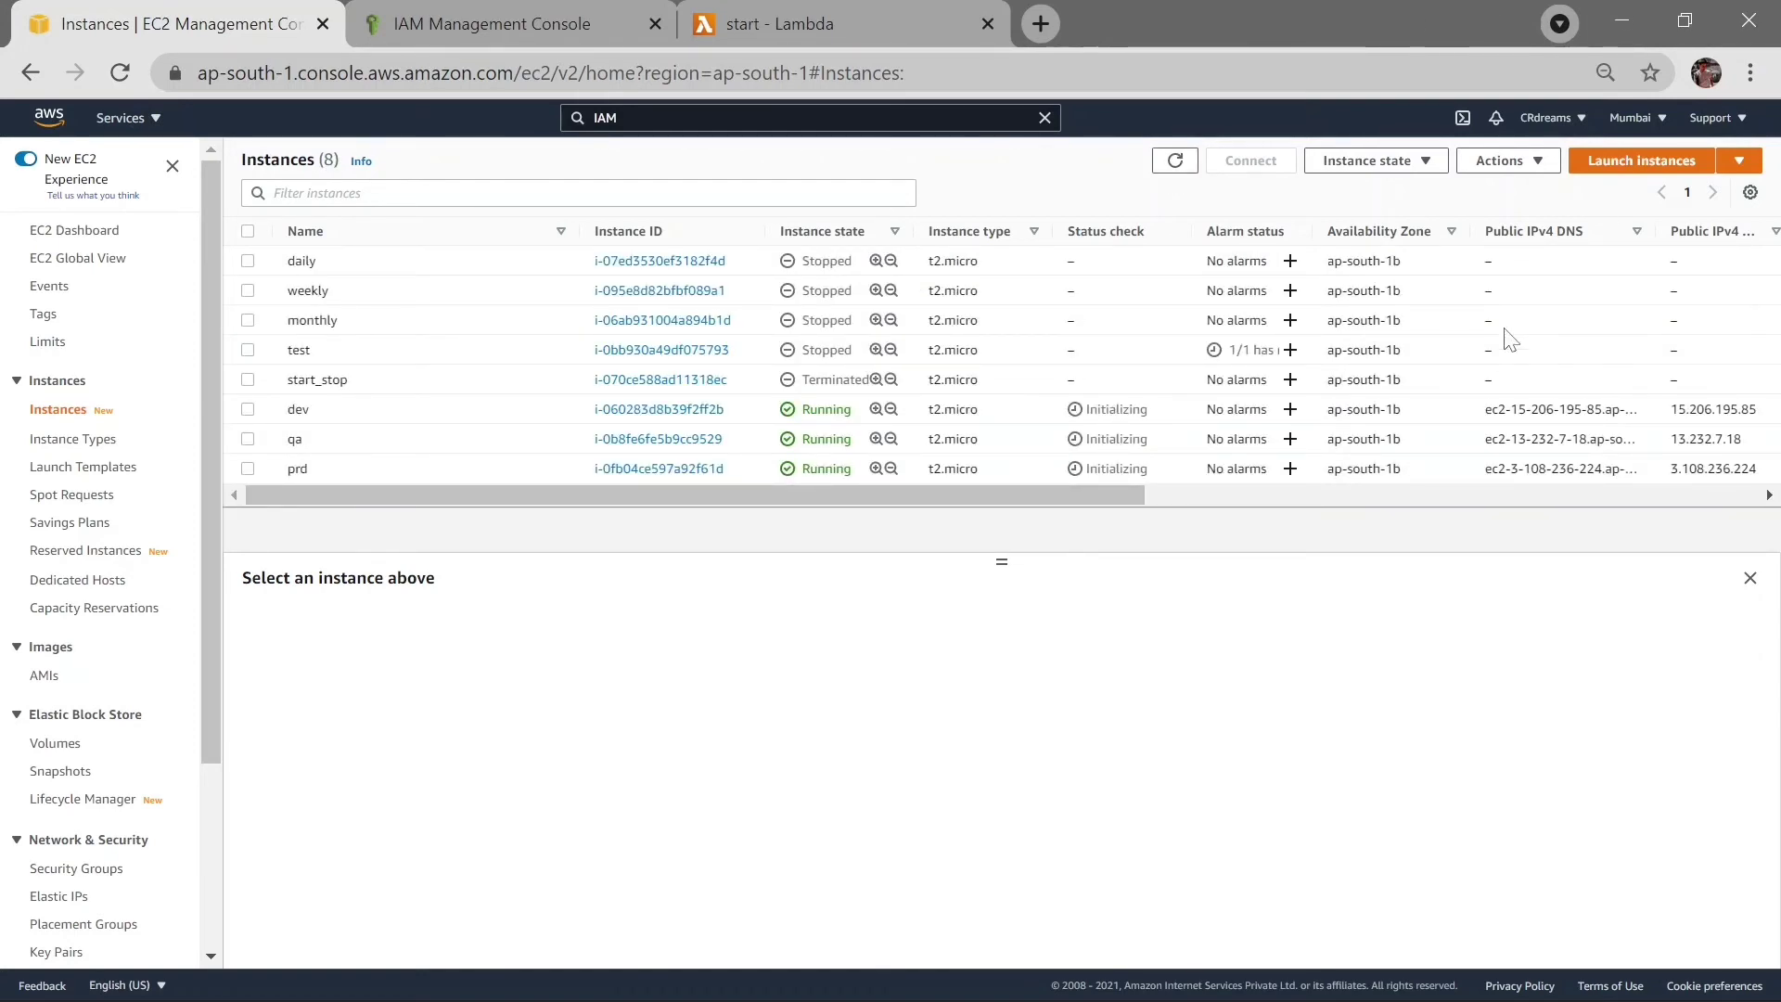
Search the AWS services for CloudWatch and open it in a separate browser tab.
click(800, 118)
key(ctrl+a)
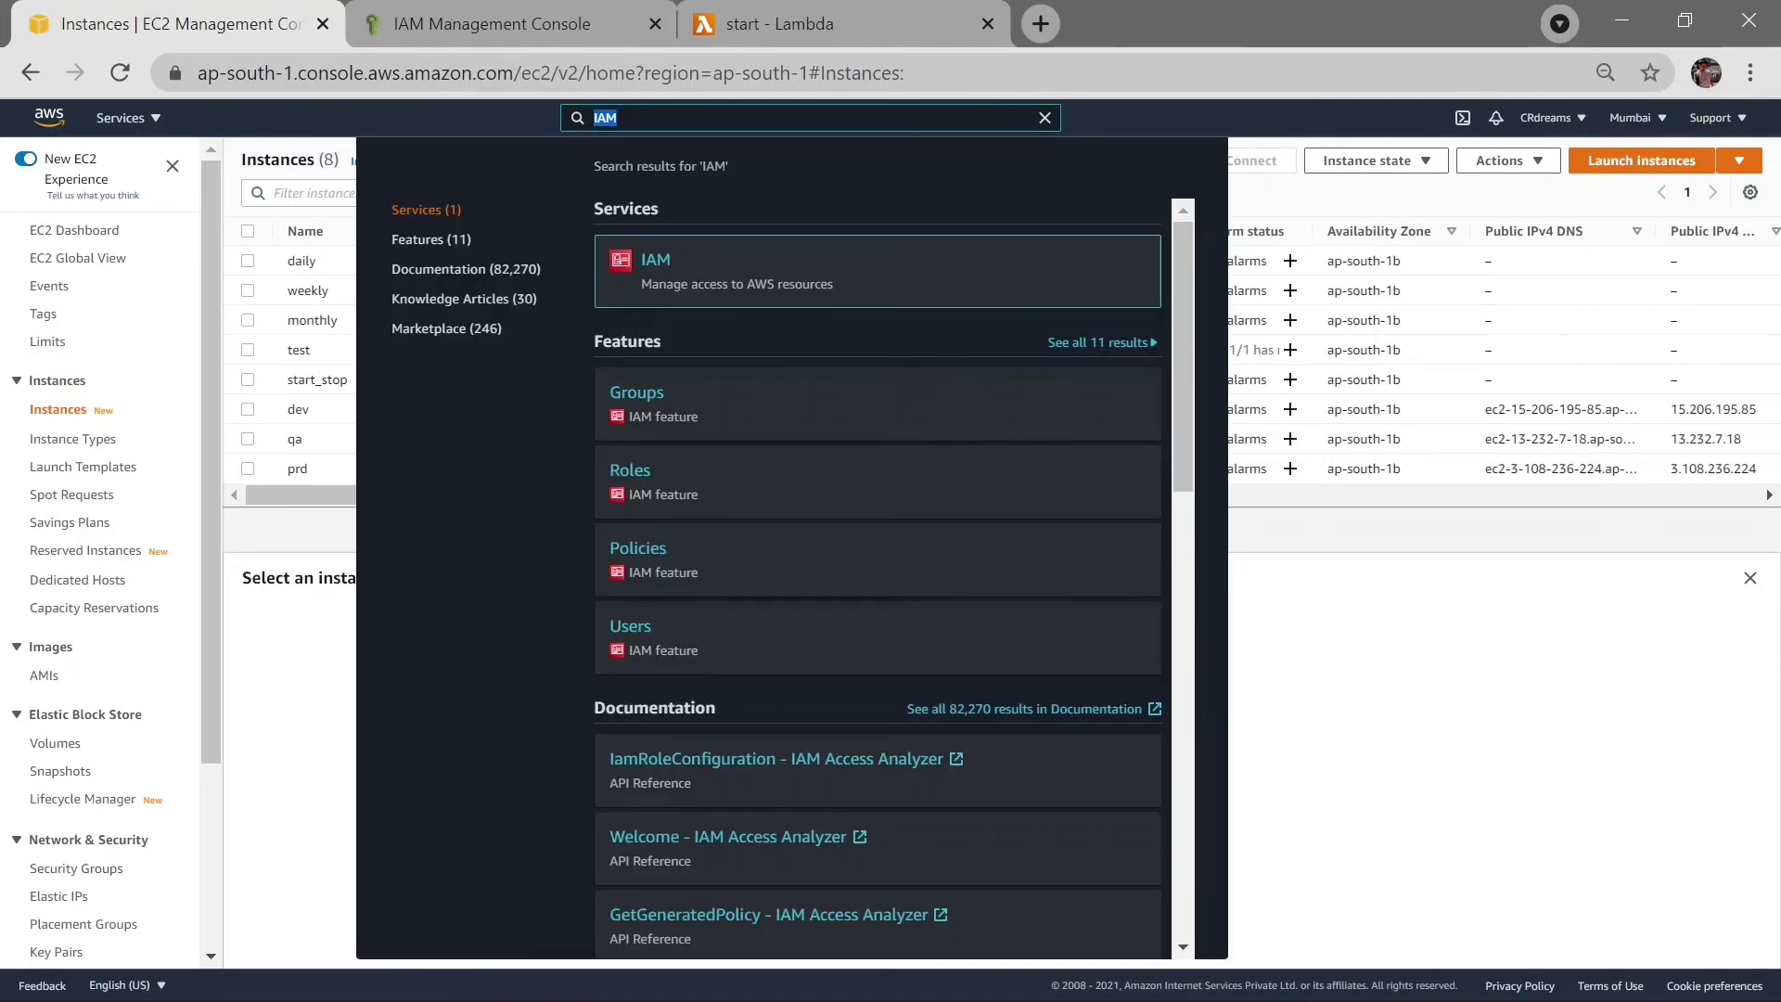
text(cloud9)
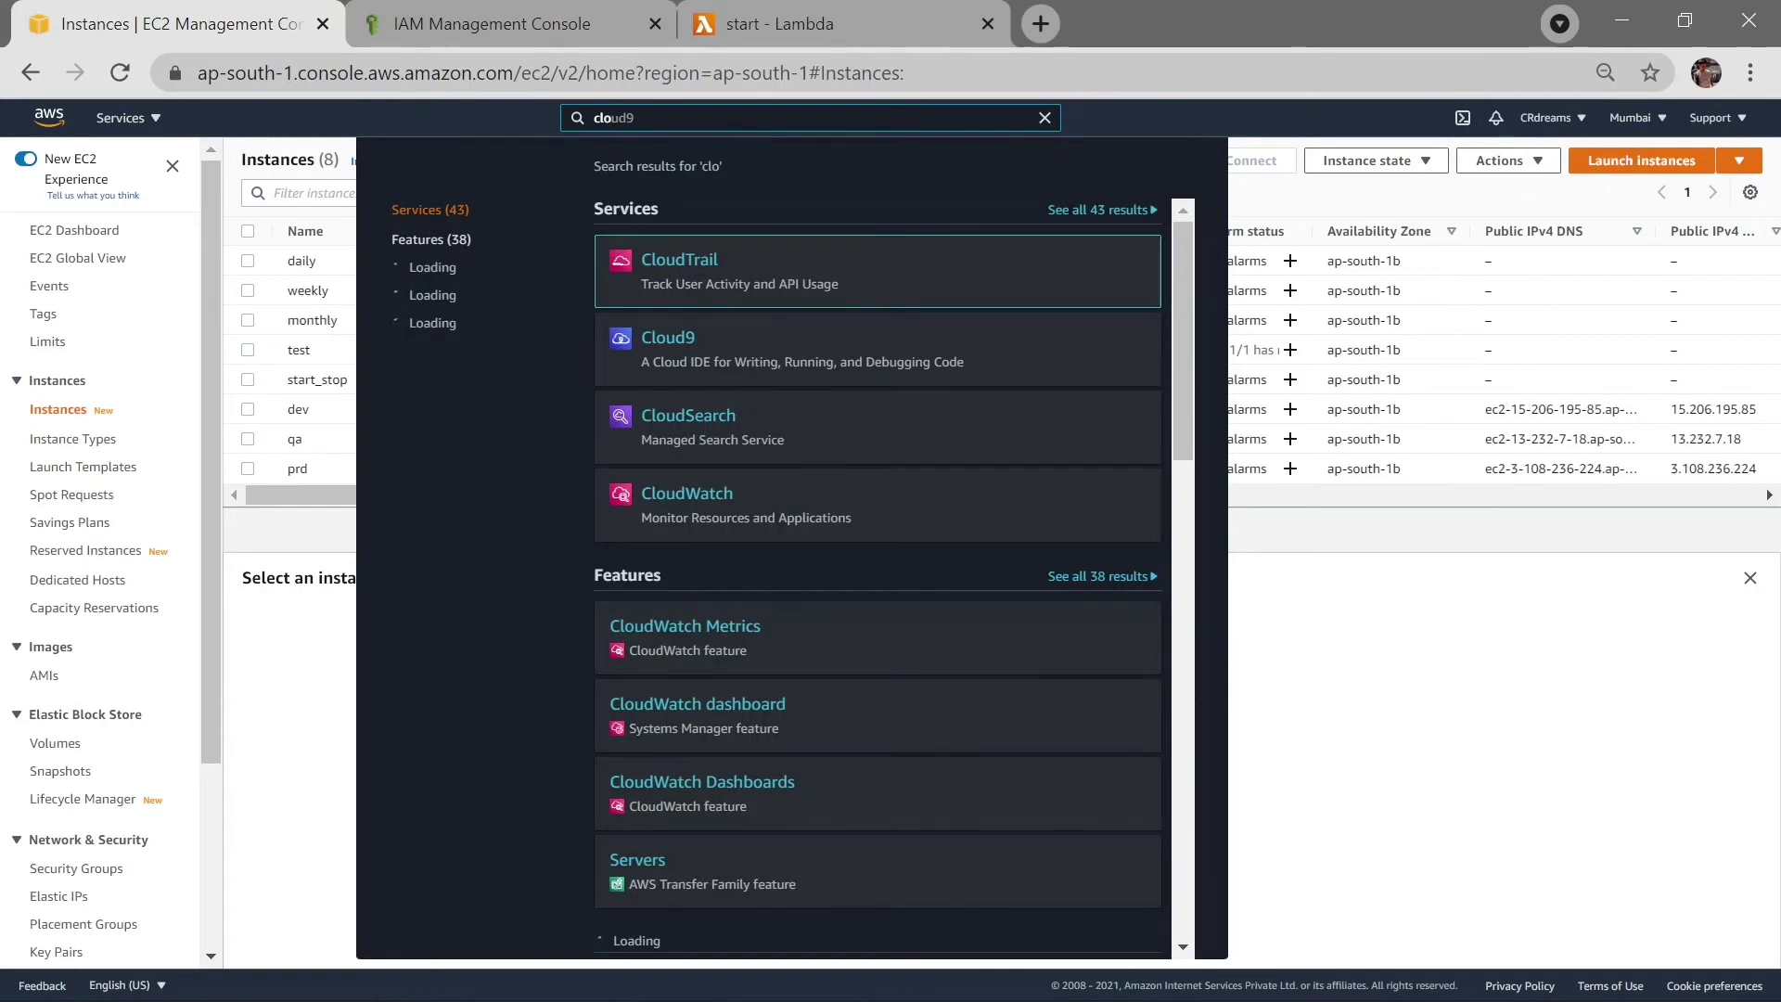
key(BackSpace)
text(w)
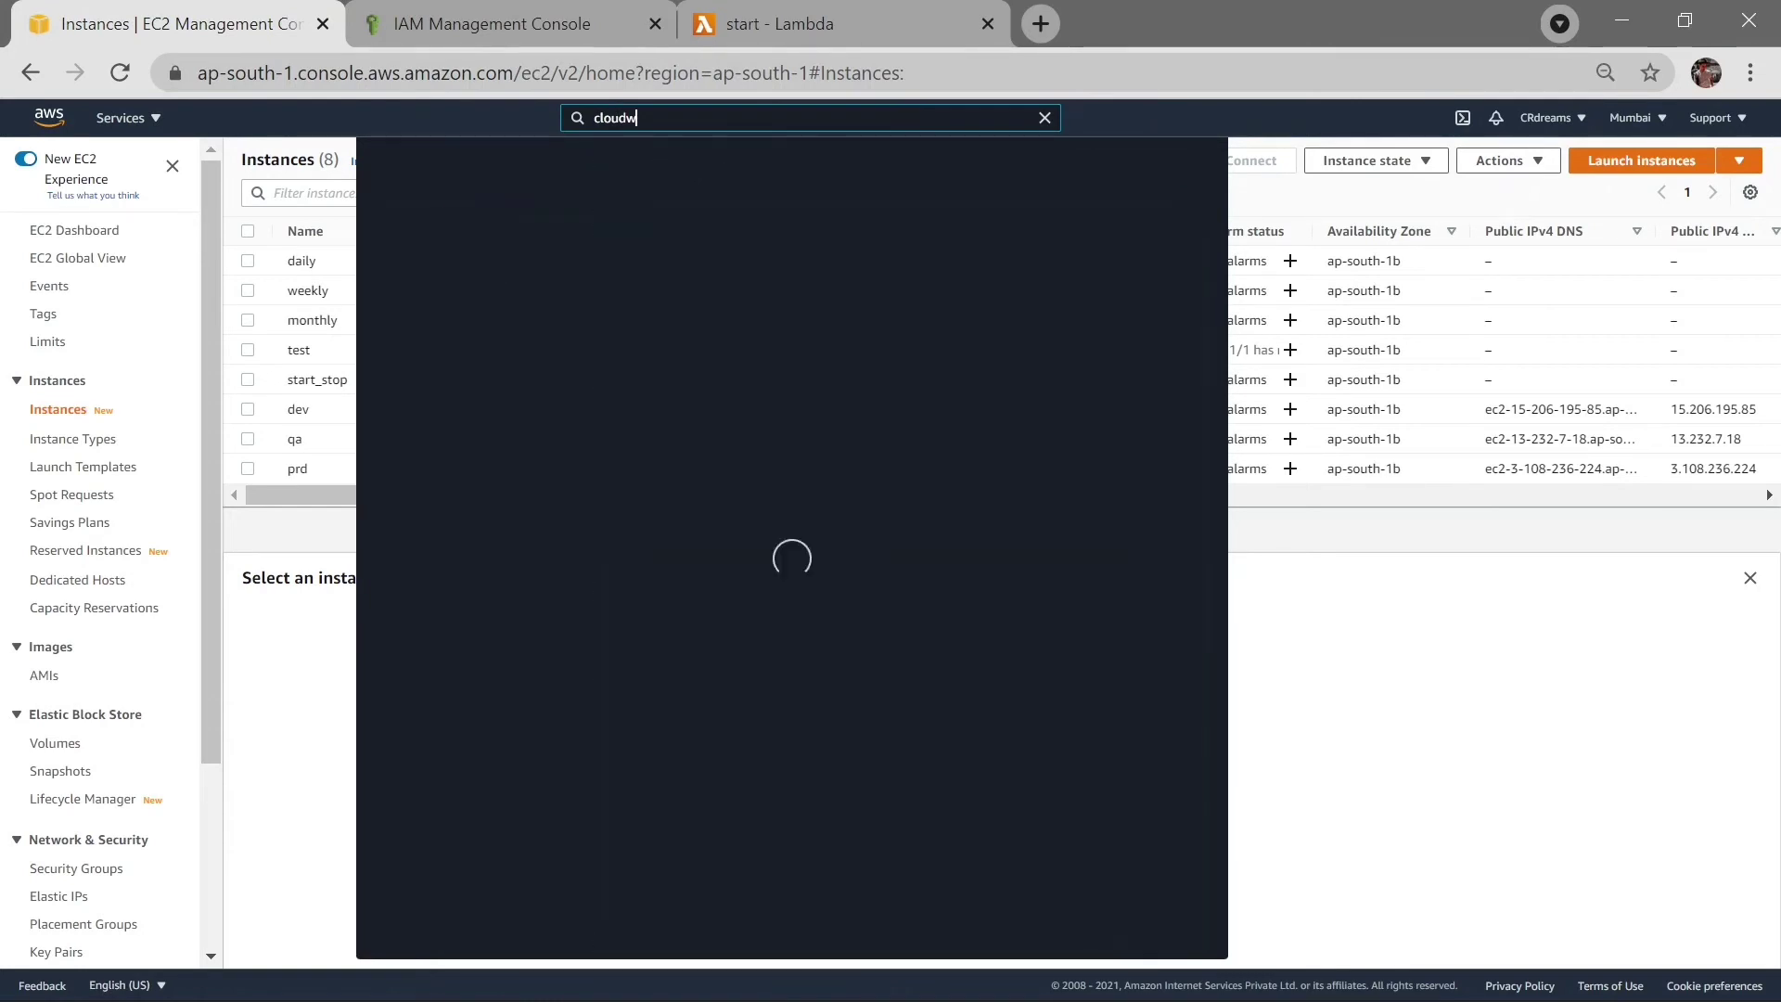
key(ctrl+Return)
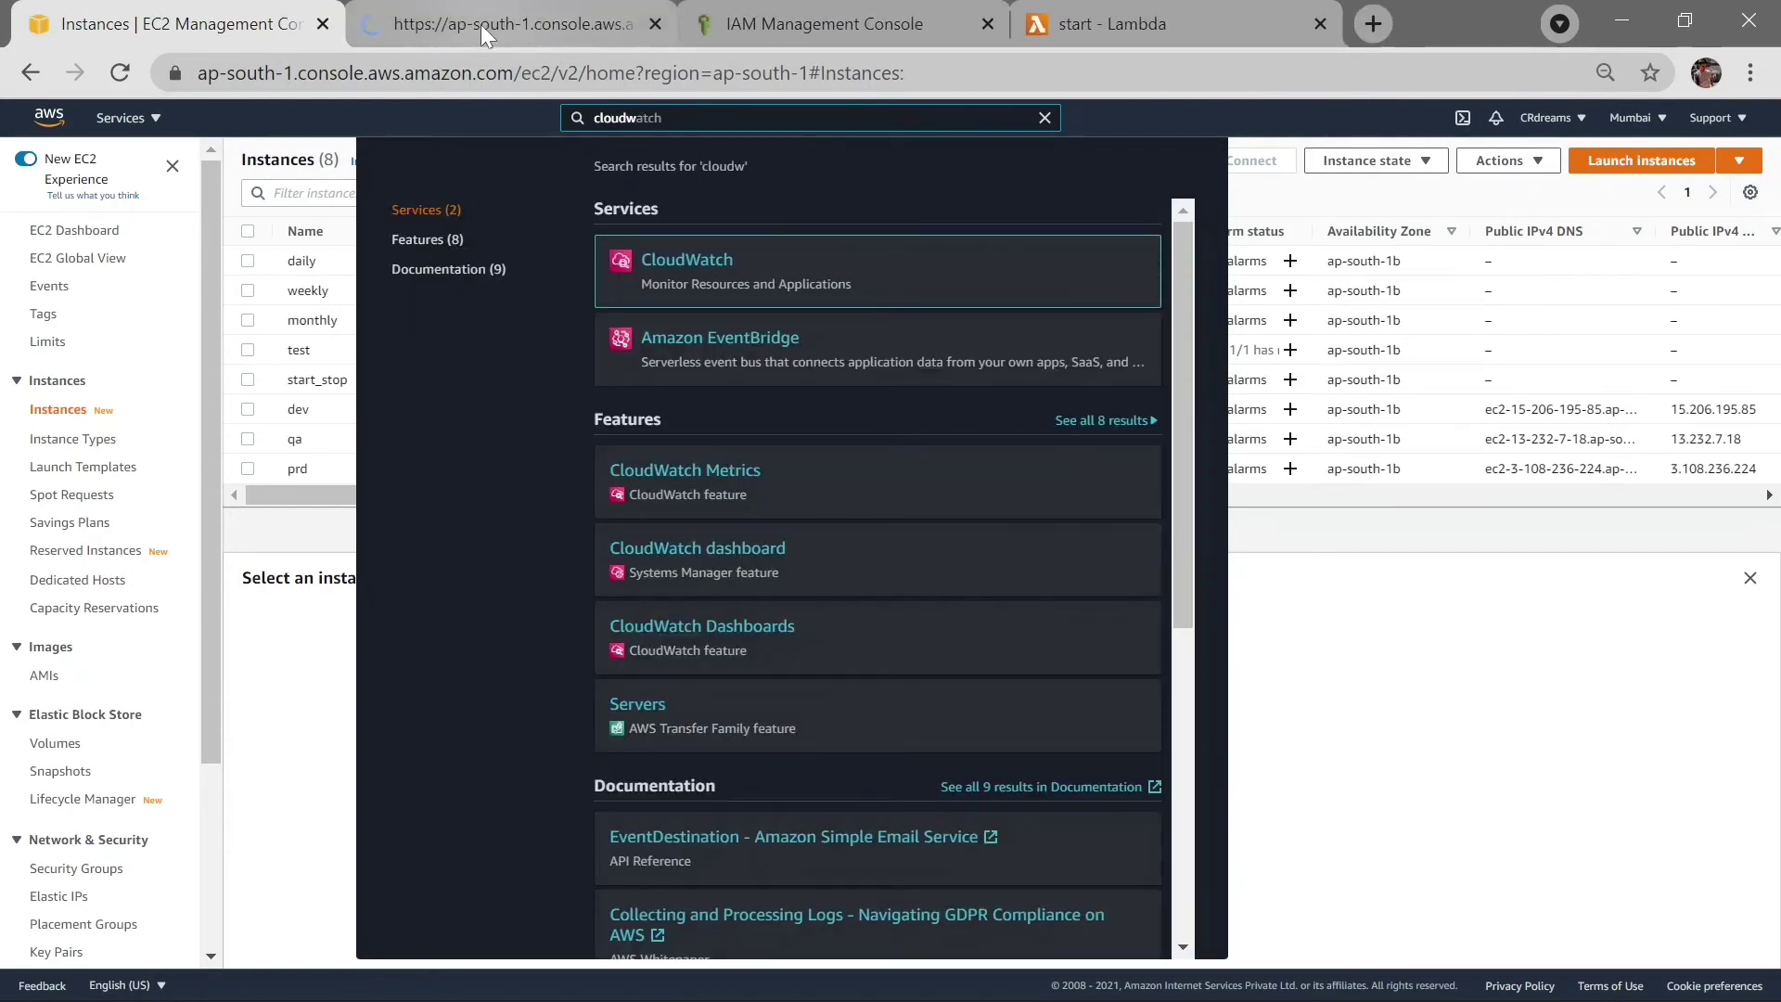
click(480, 24)
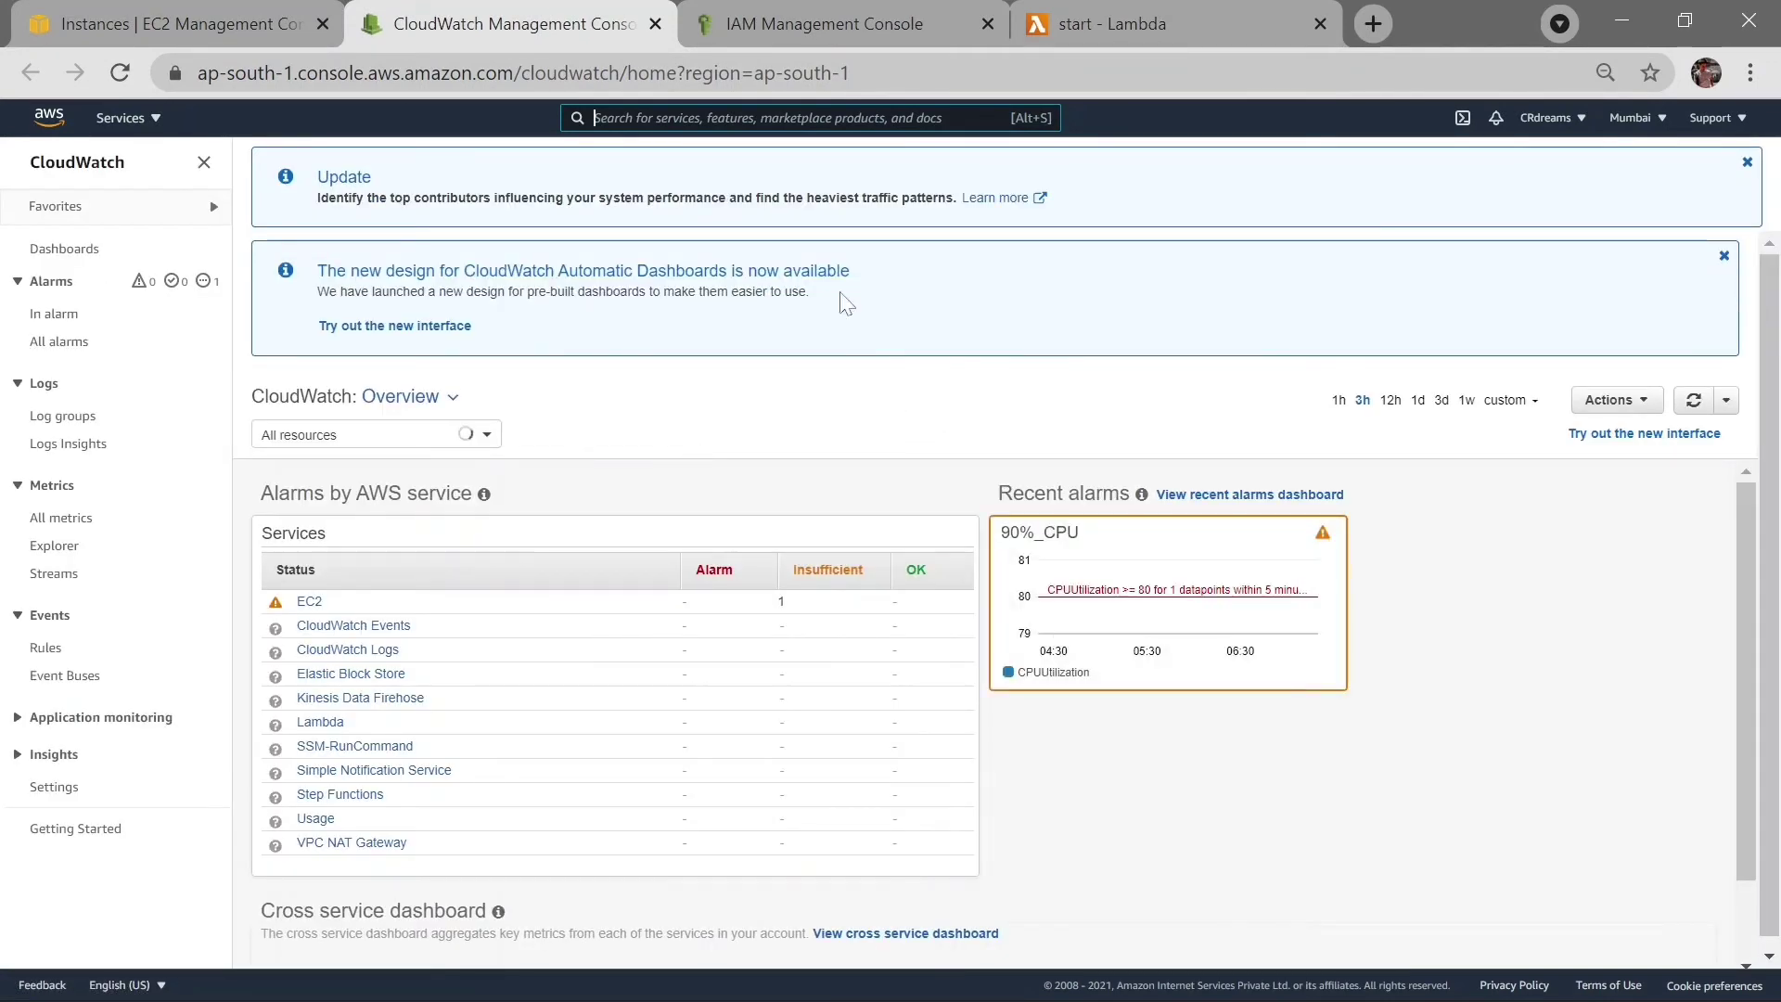
Begin a new rule in CloudWatch Events with a Schedule event source that uses a cron expression.
click(46, 650)
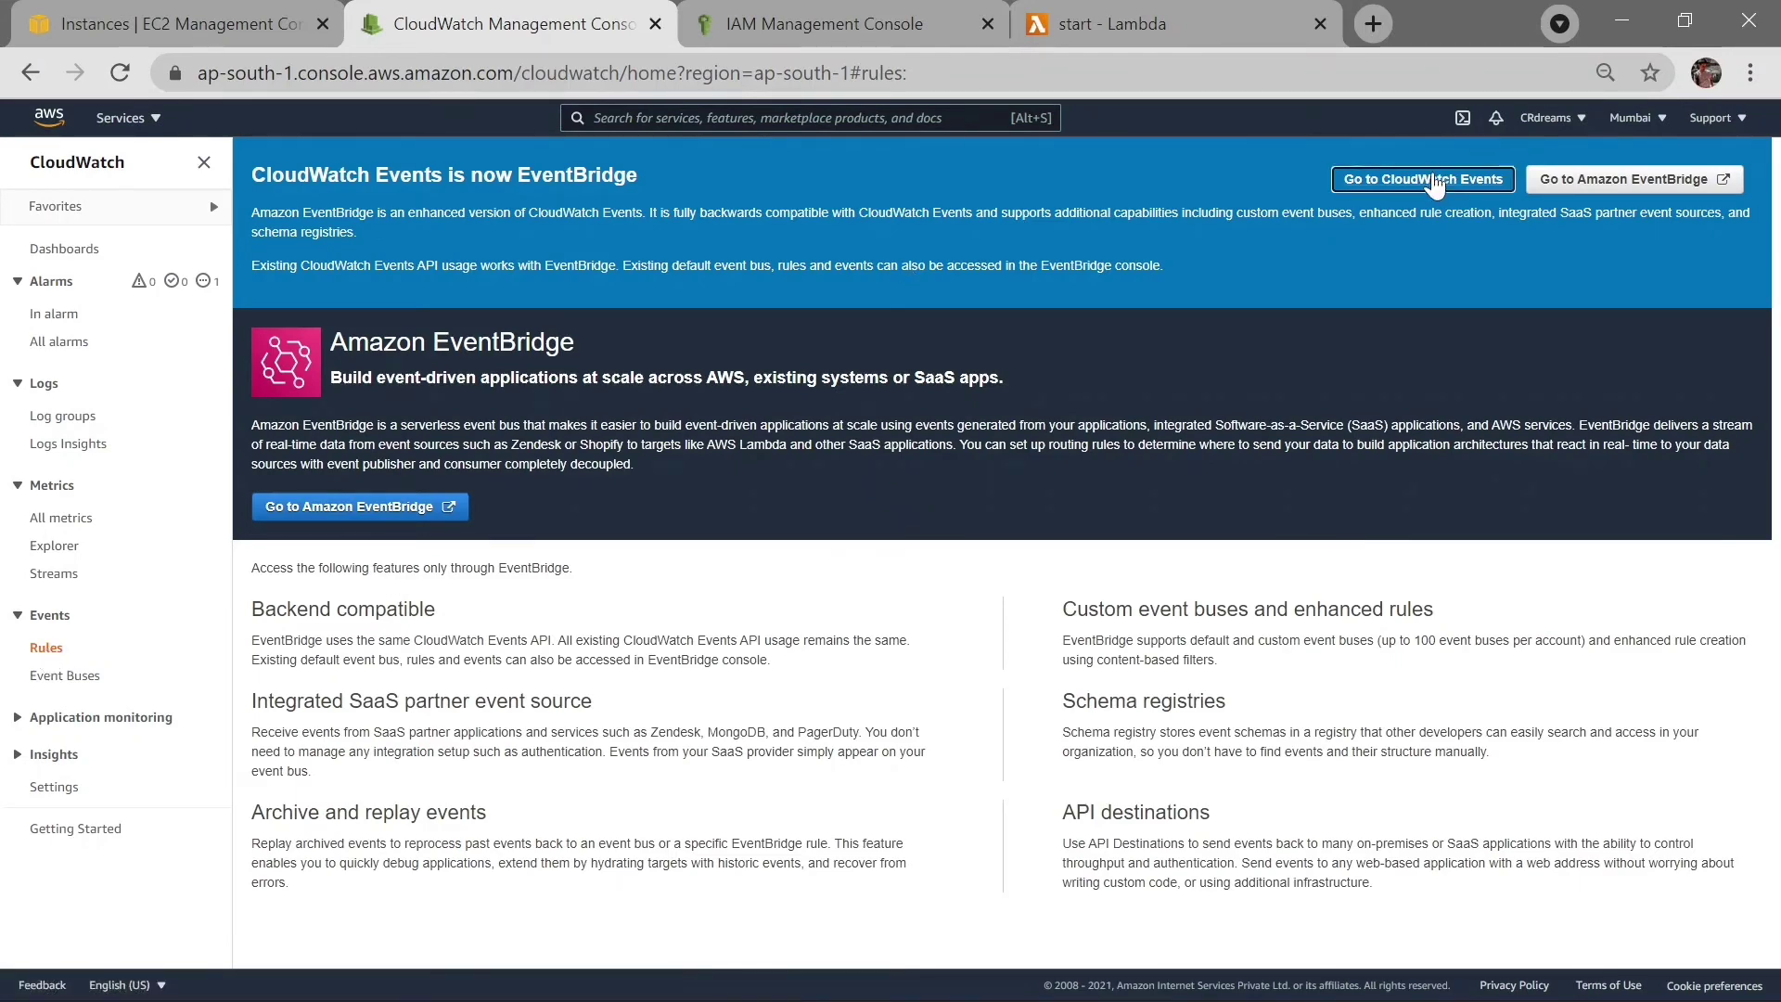
click(1434, 183)
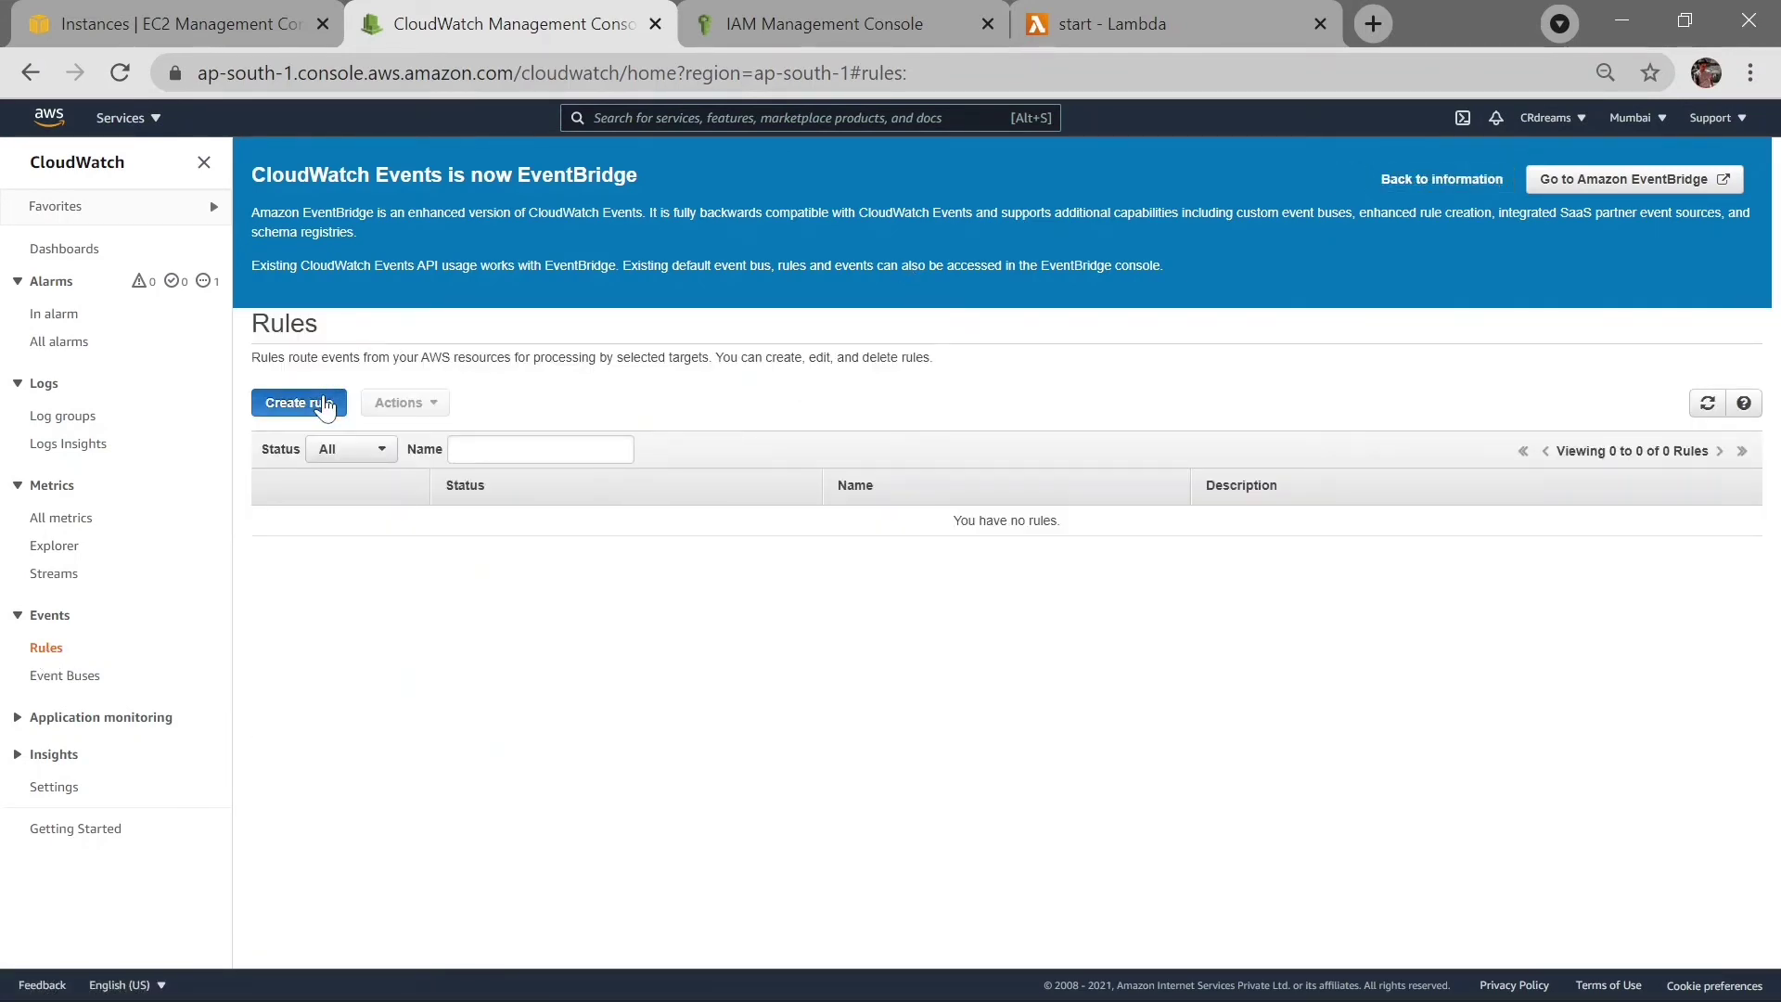
click(324, 406)
click(406, 489)
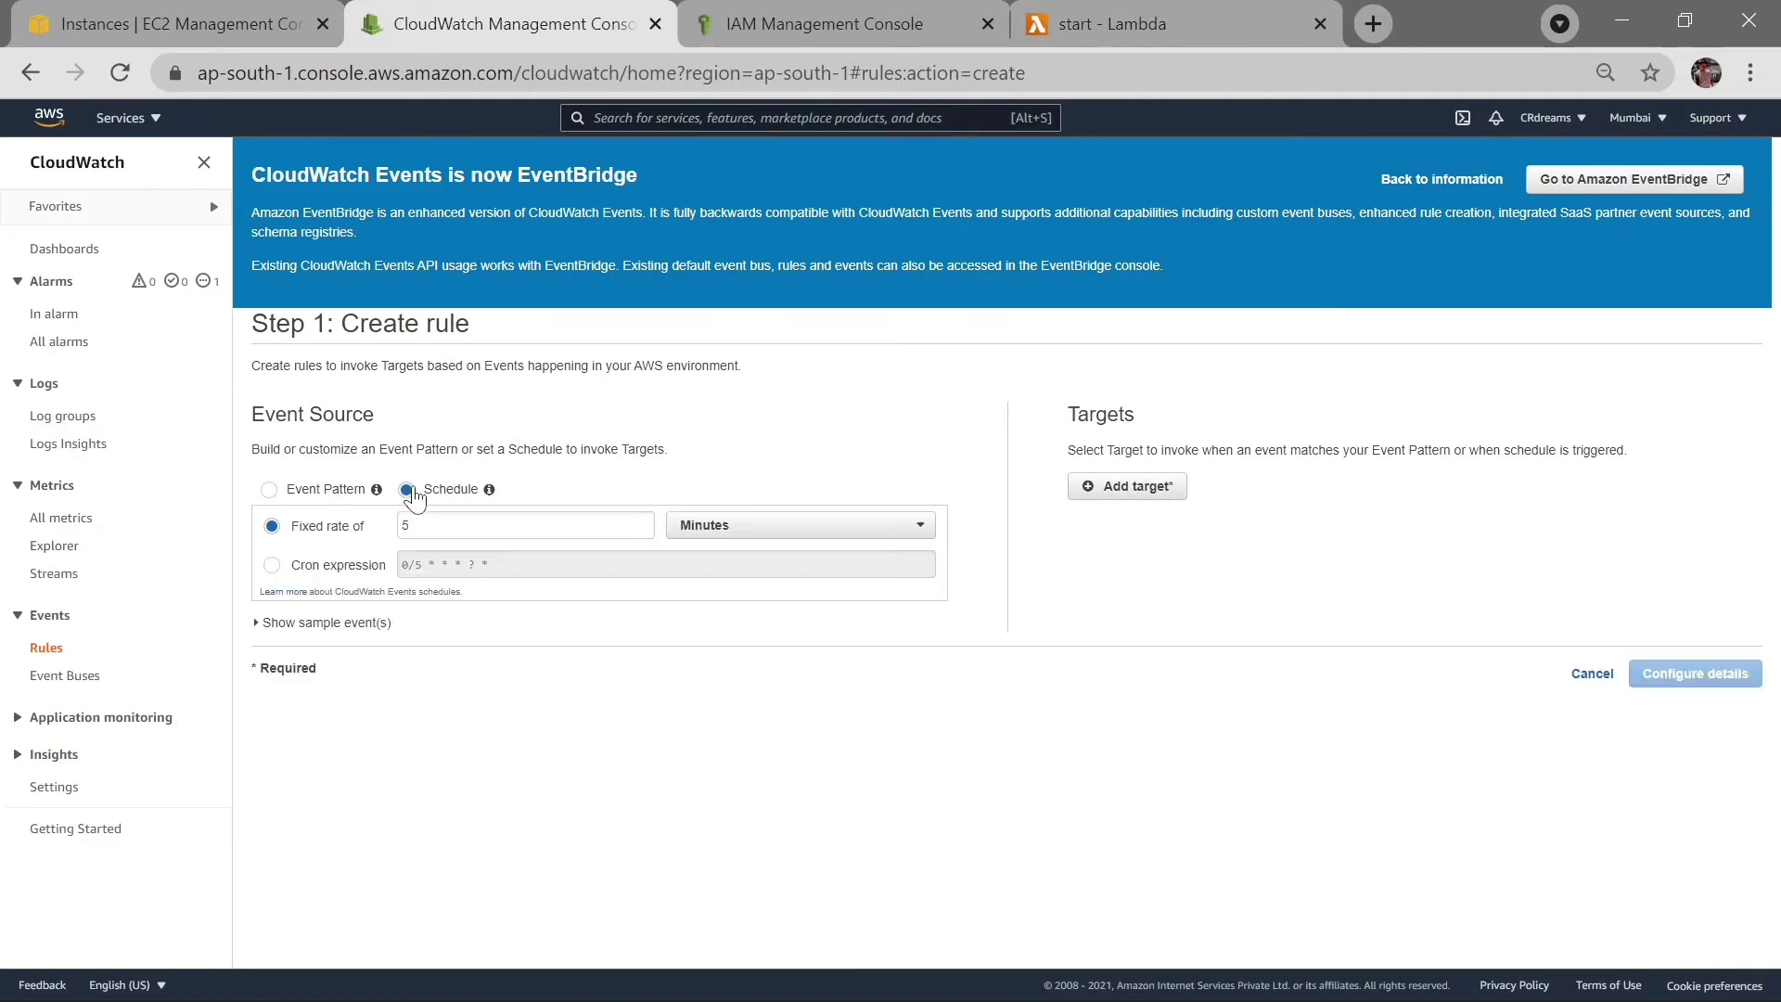
click(272, 565)
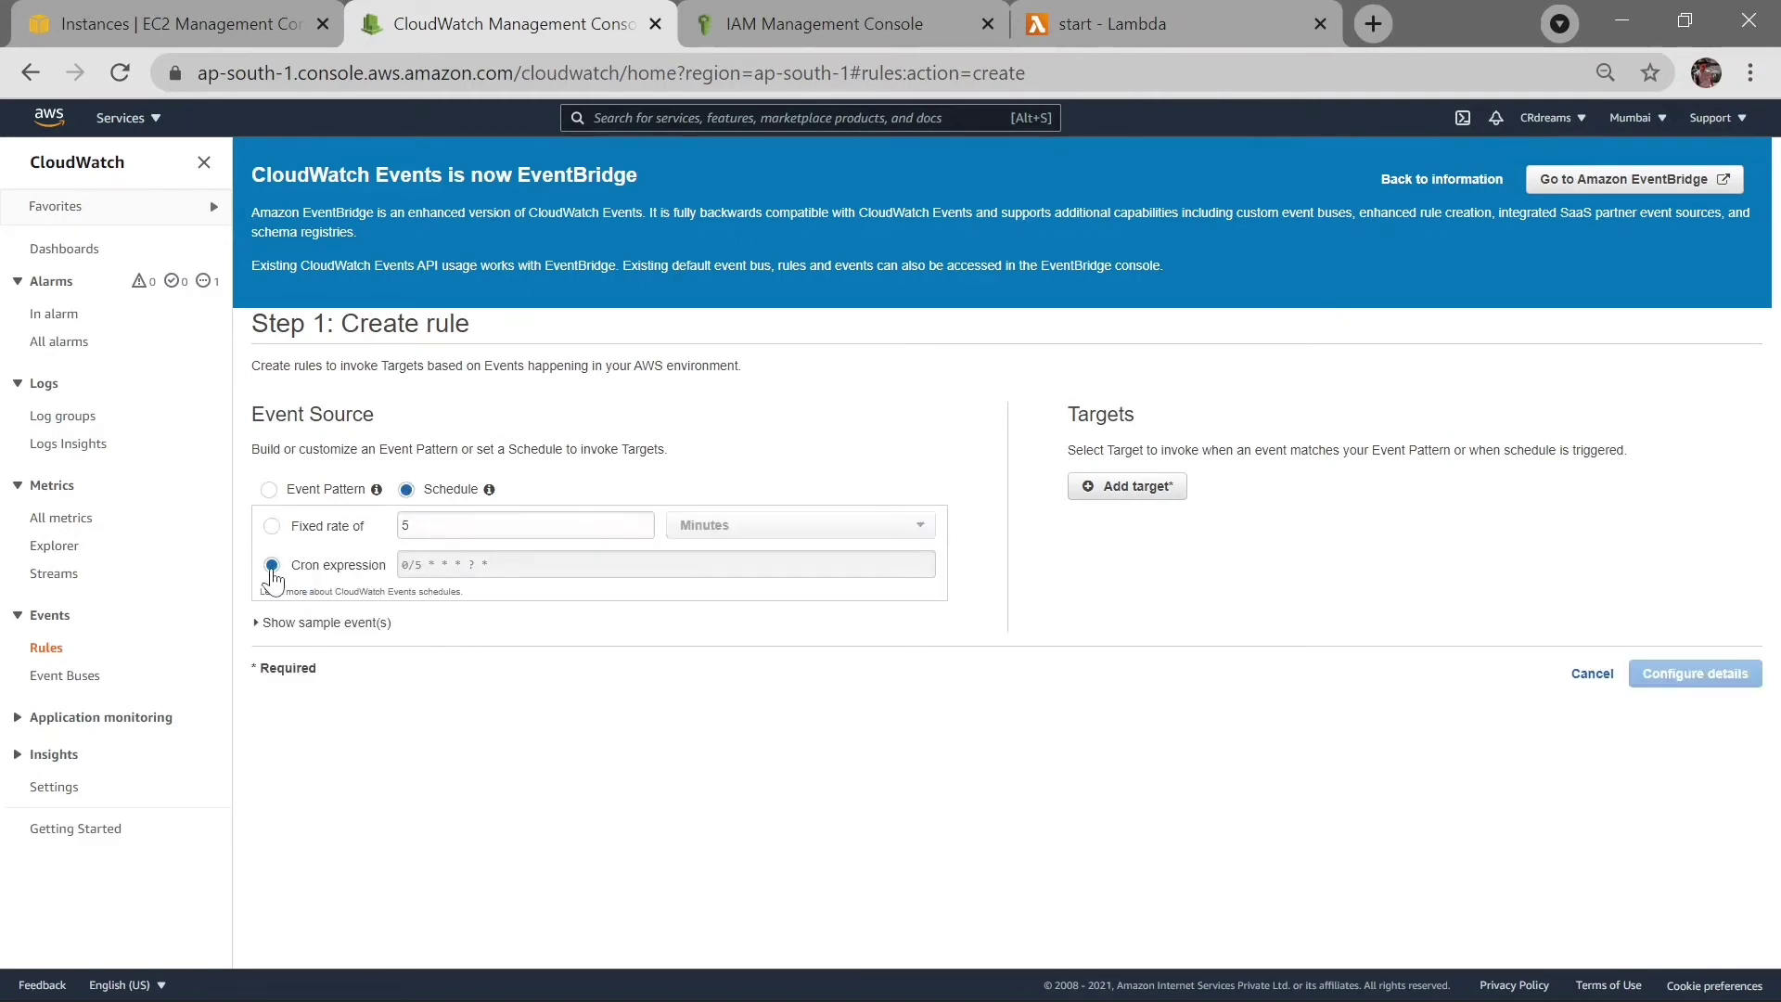
click(520, 564)
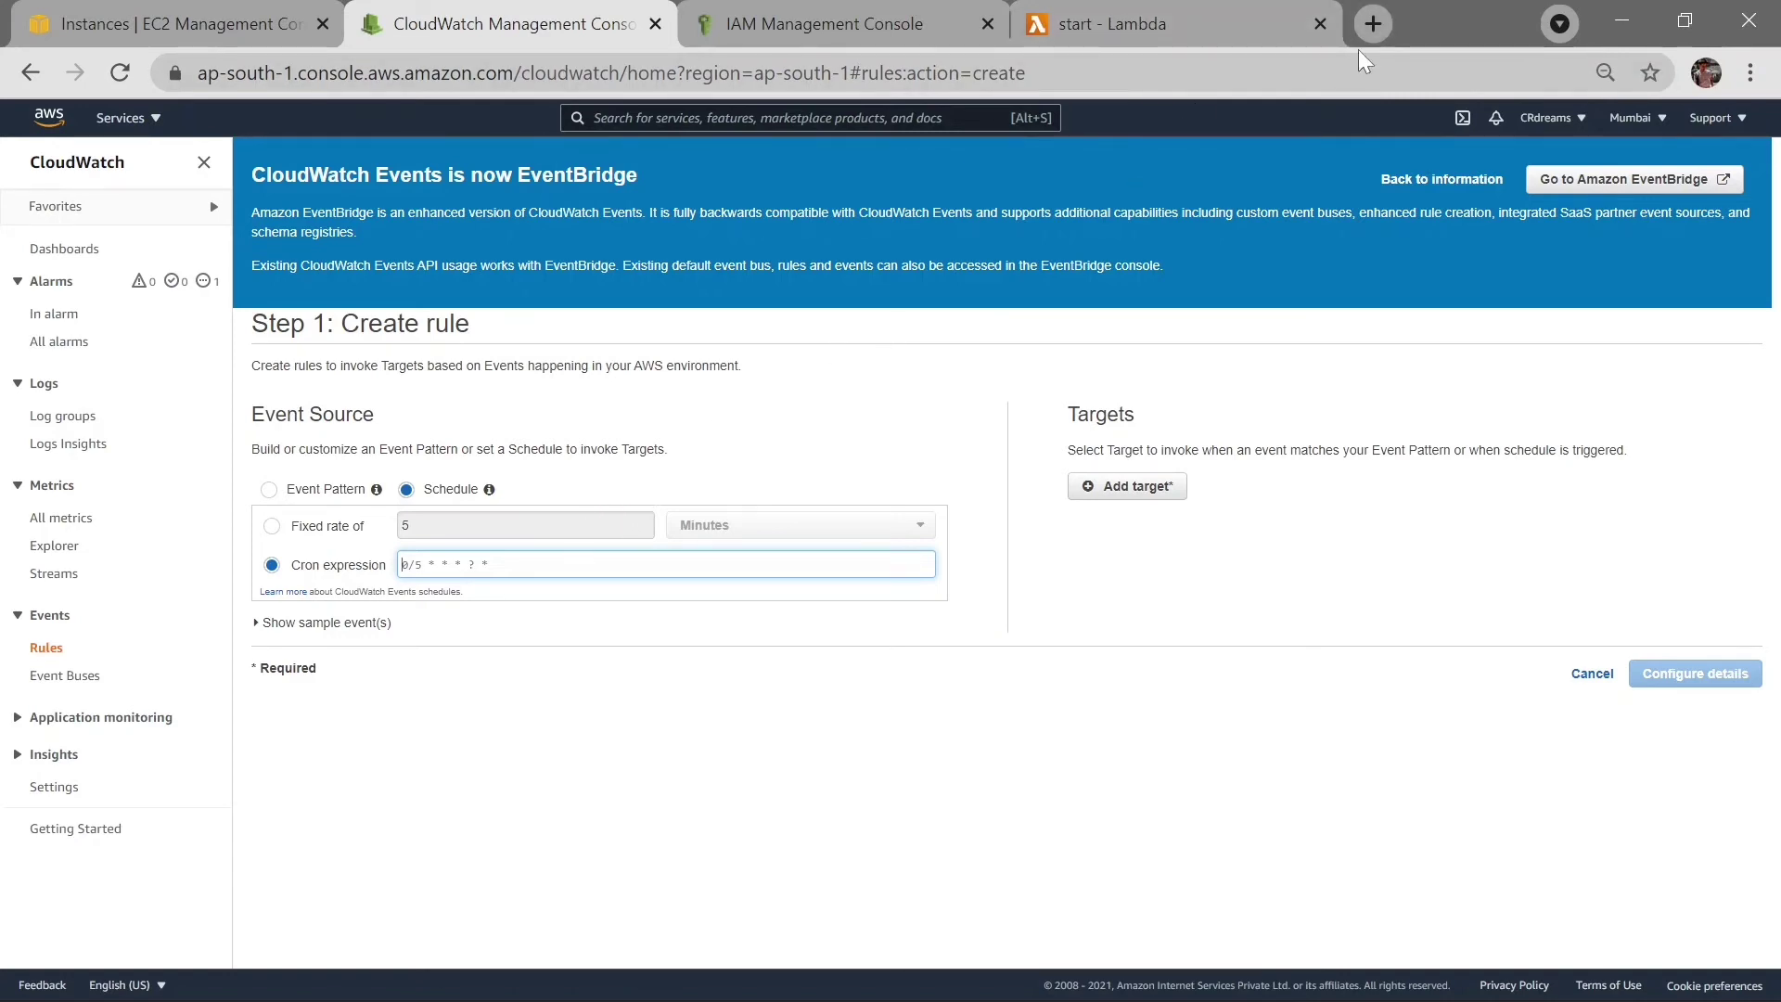
Search Google for "7 ist to gmt" in a separate browser tab.
click(1373, 23)
click(913, 72)
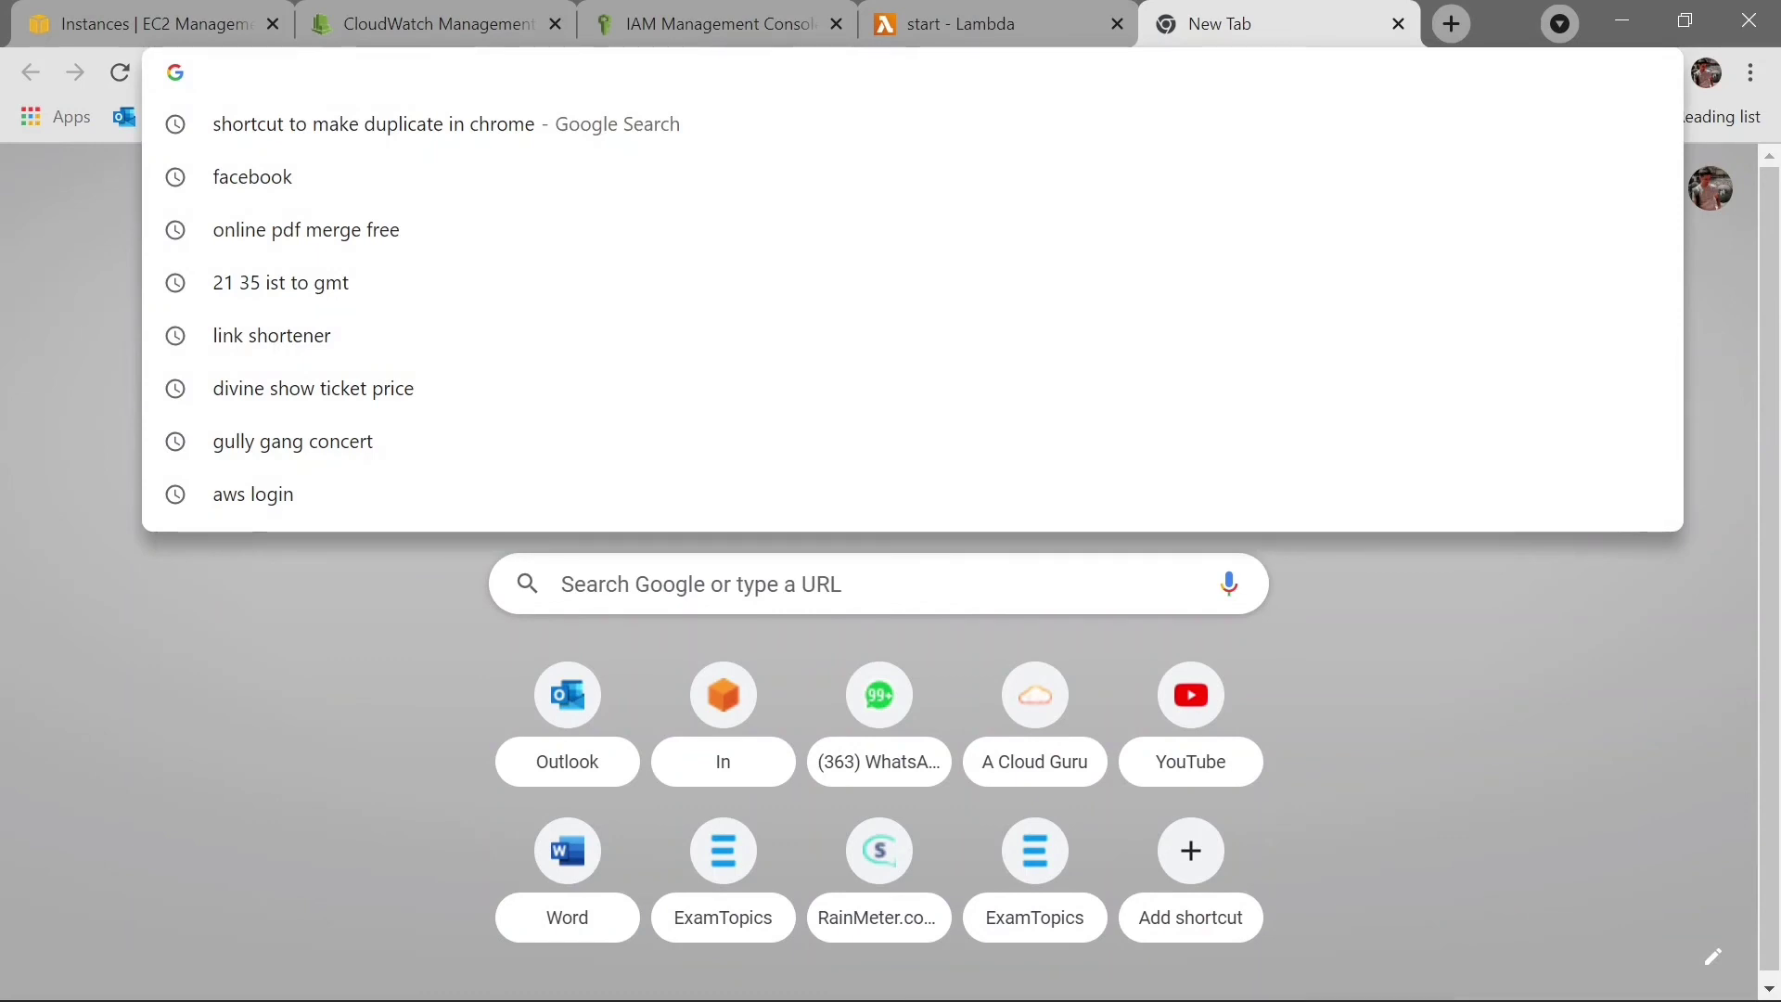
text(7 i)
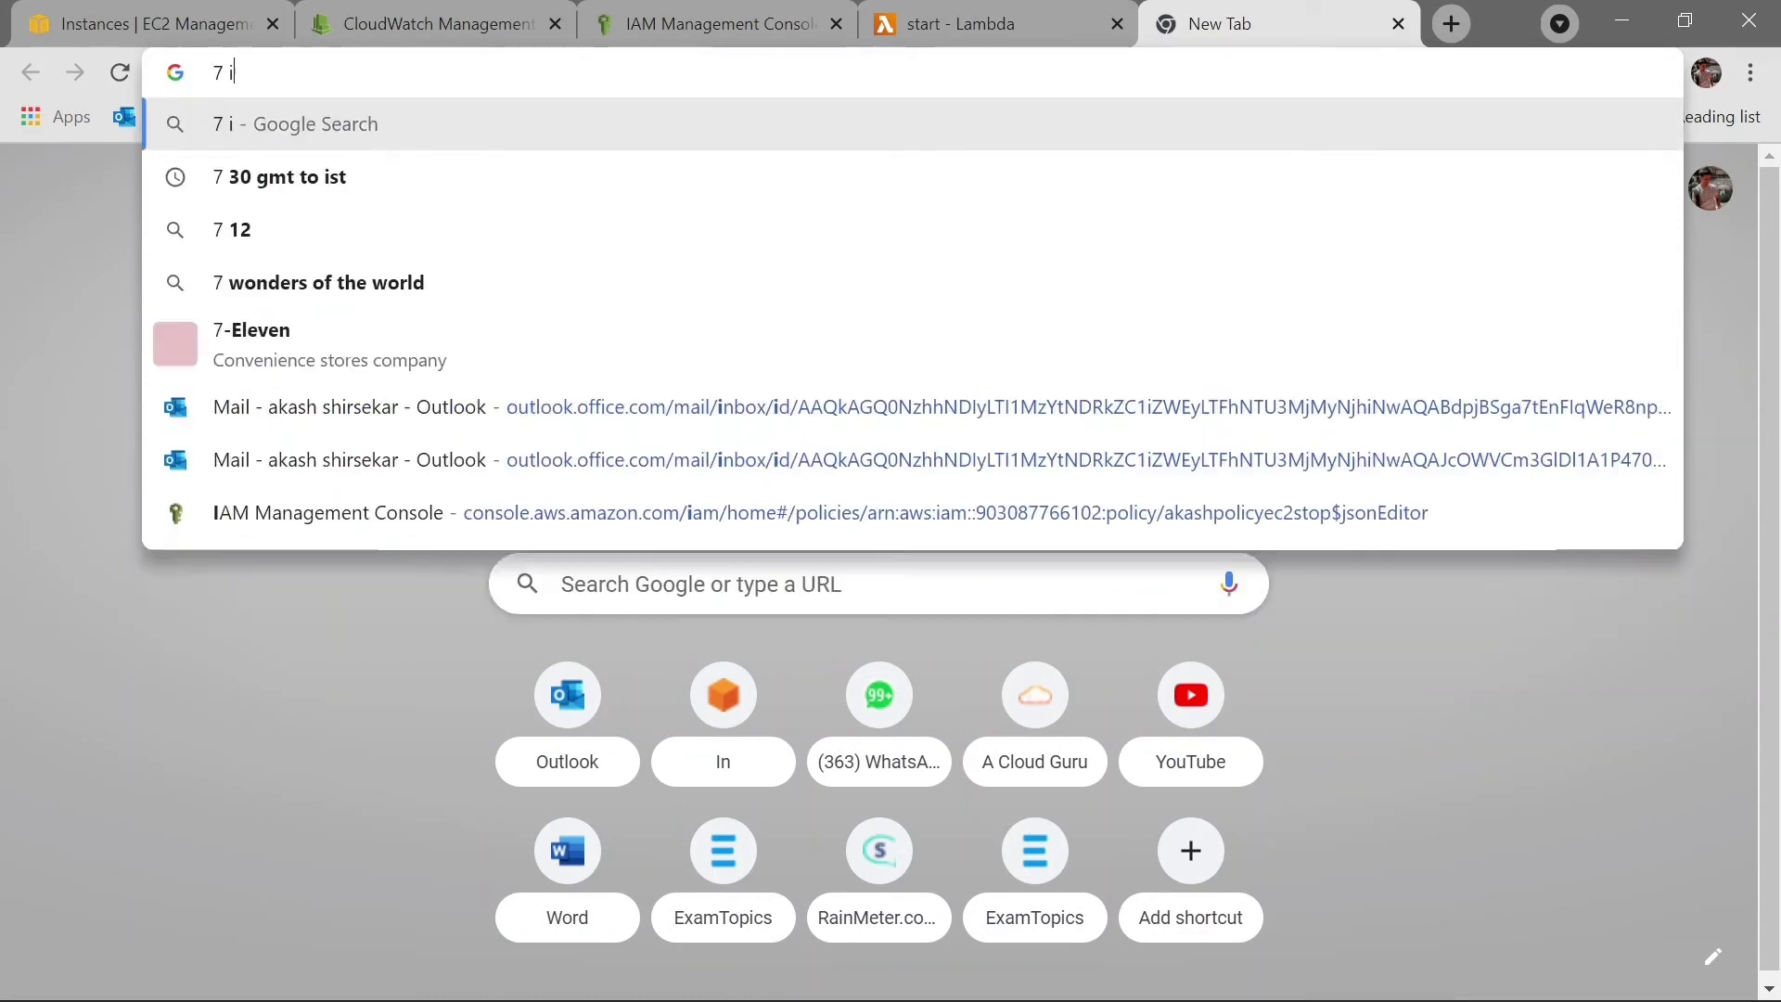
text(st to gmt)
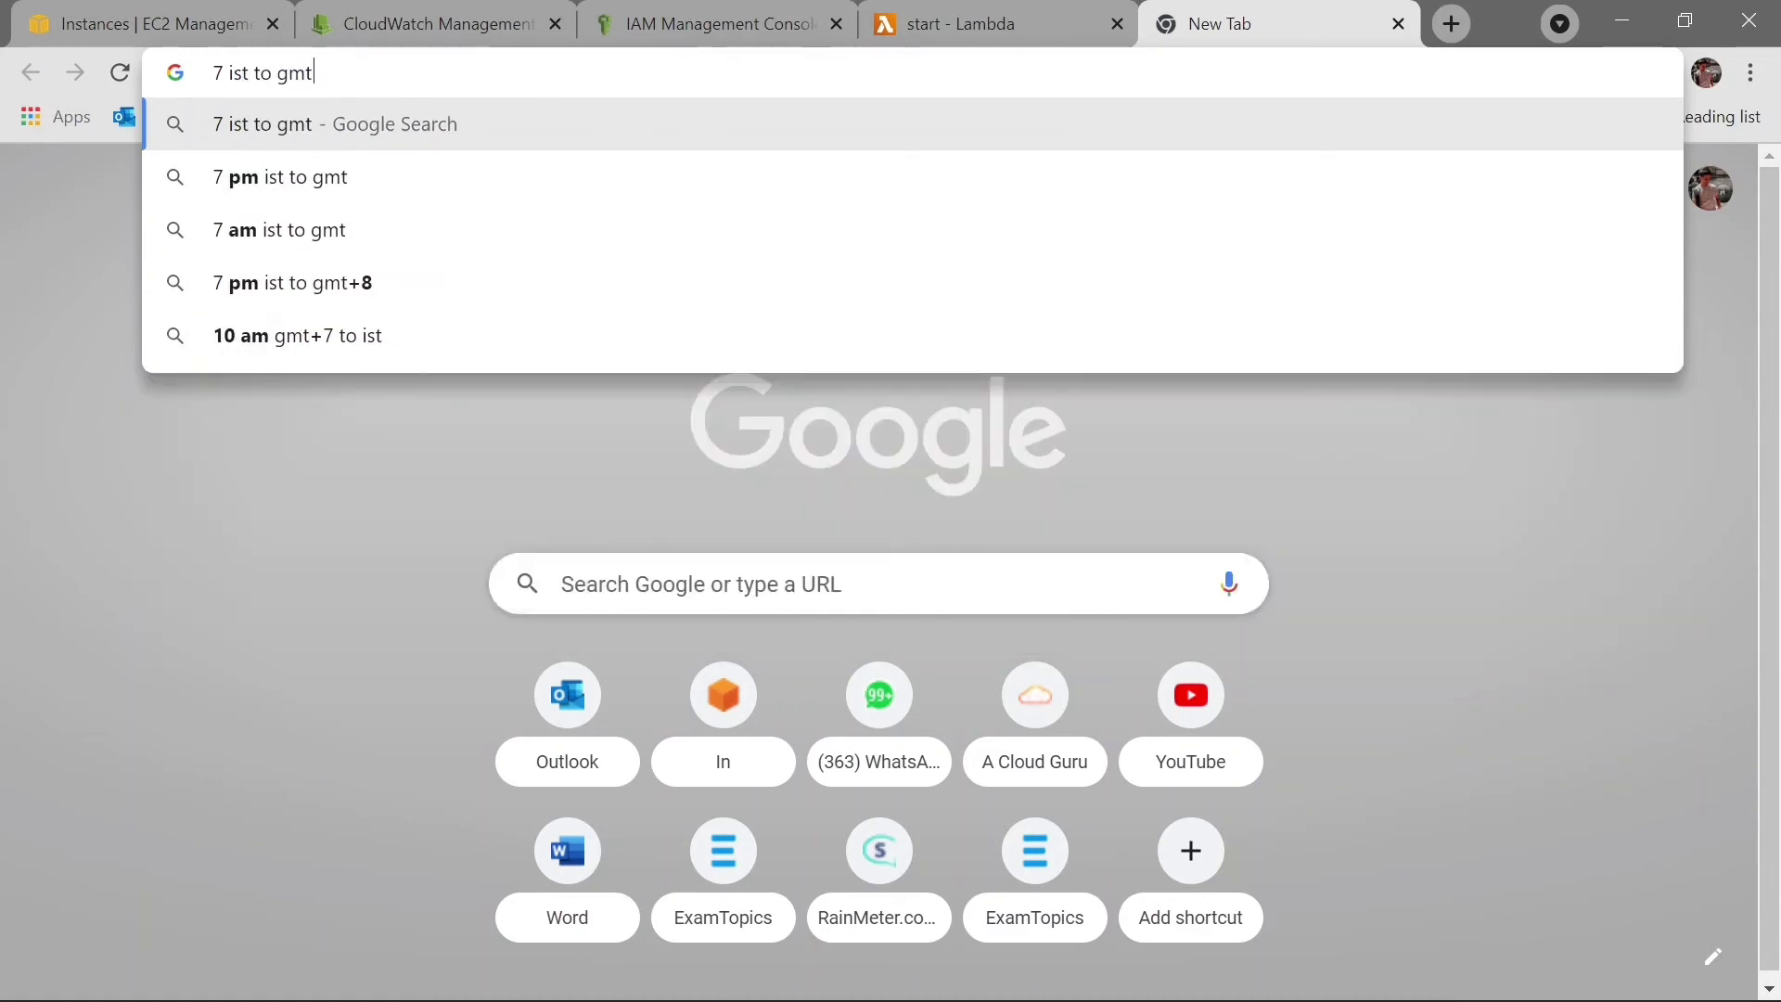
key(Return)
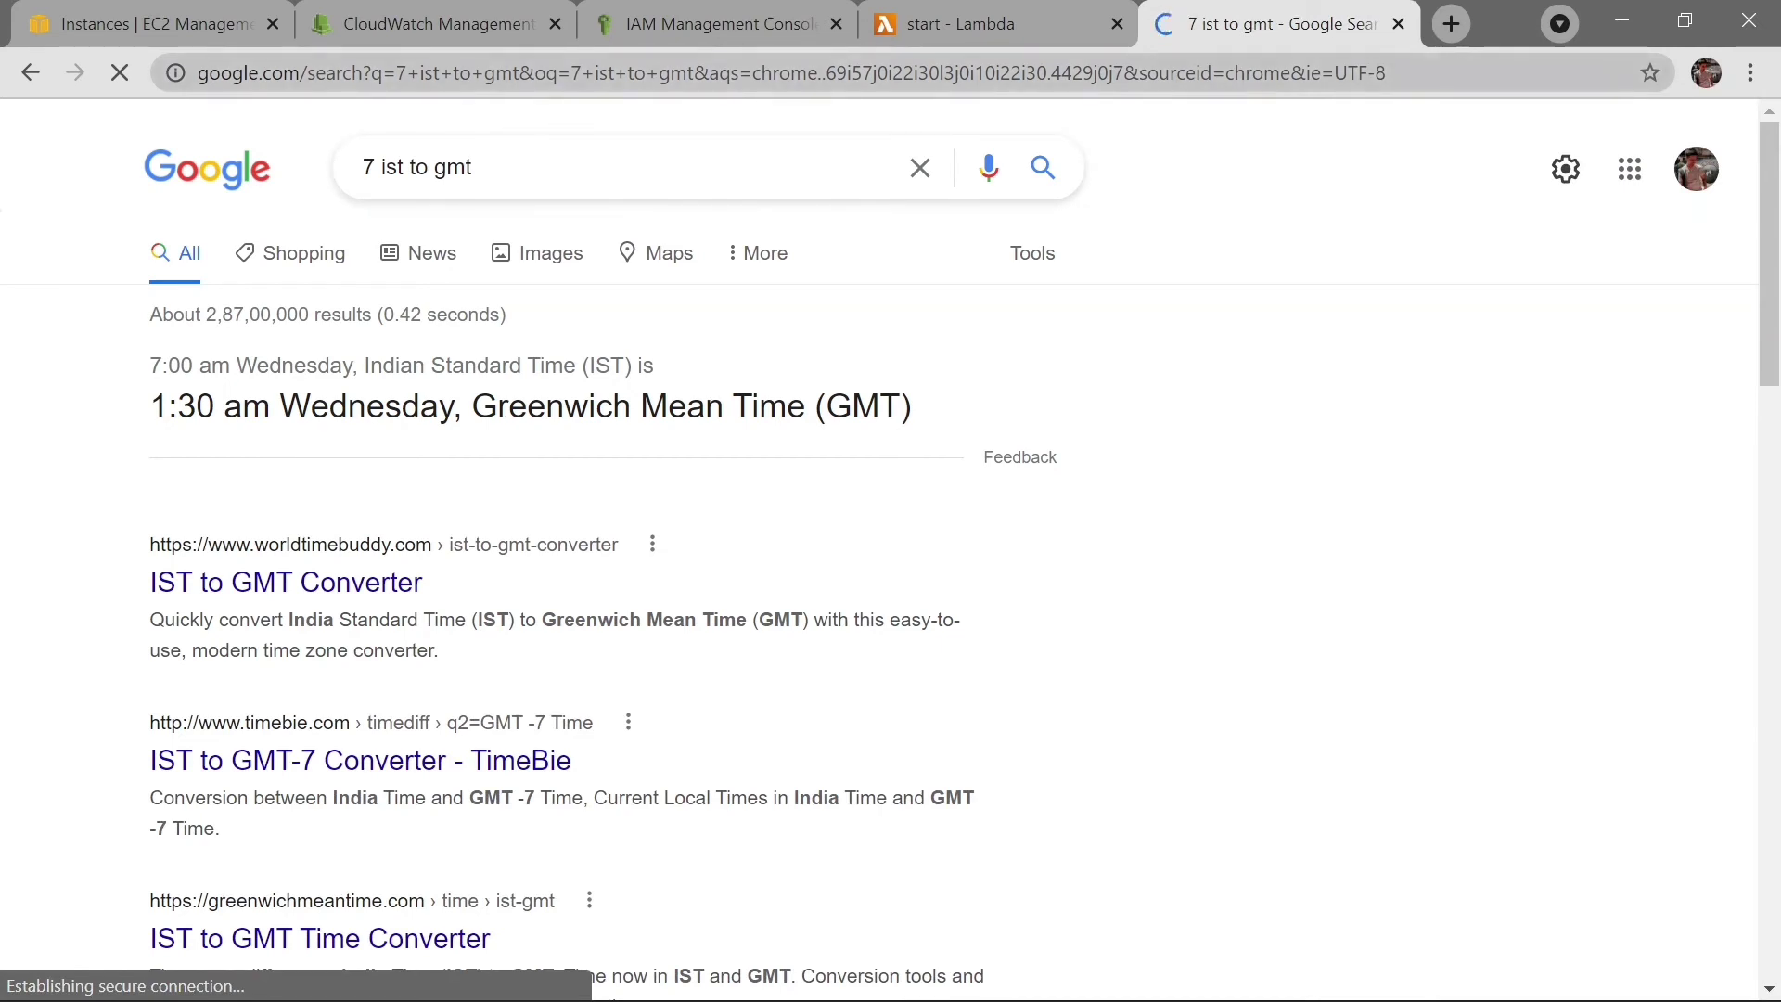
Set the CloudWatch rule's cron expression to 30 01 * * ? * and add the Lambda function start as its target.
click(397, 17)
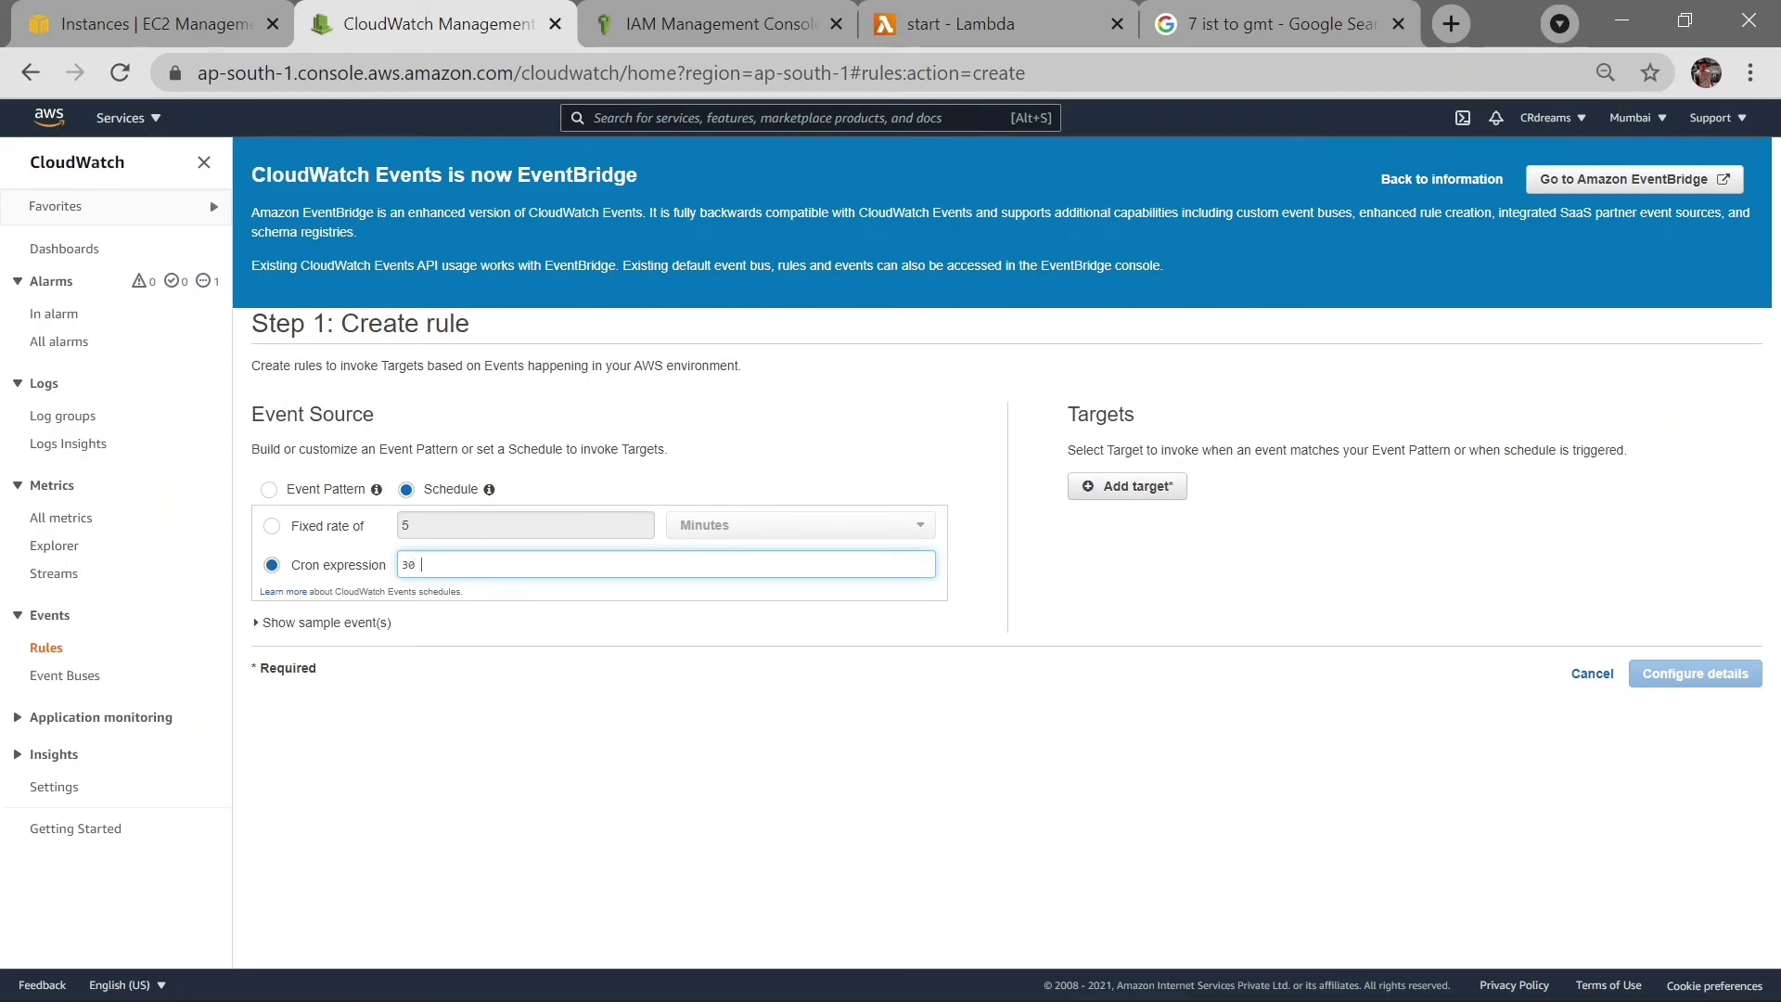
text(1)
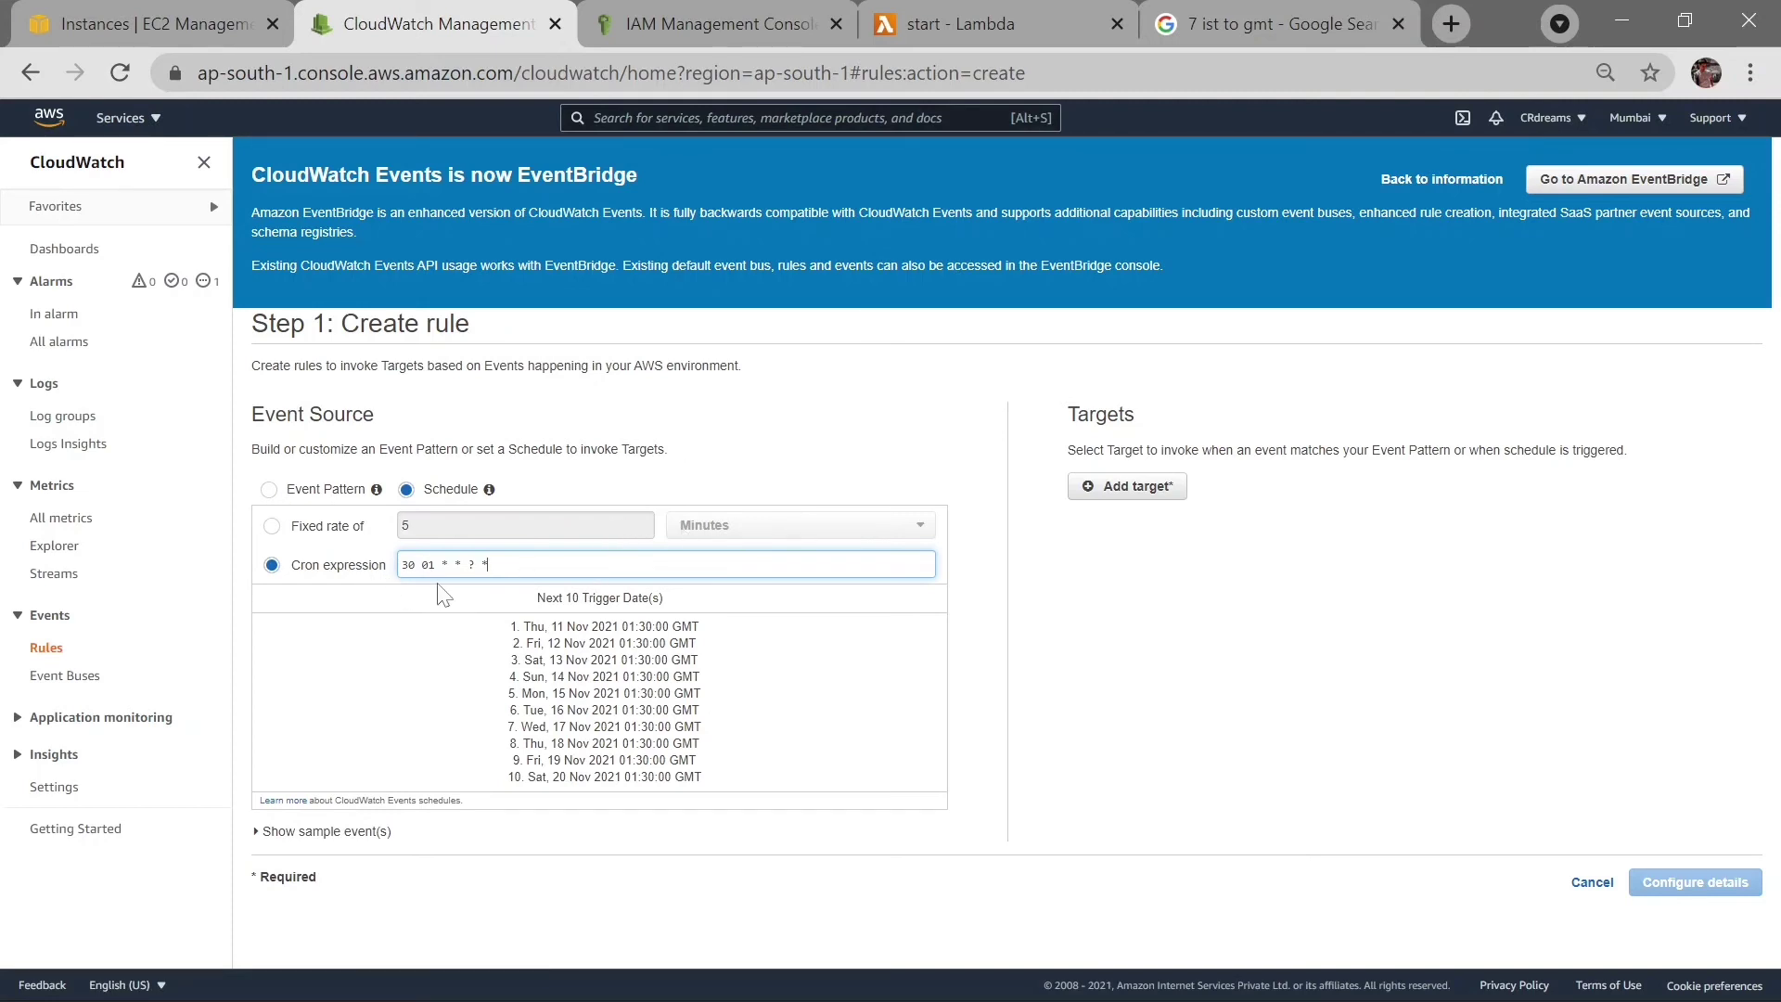
click(1139, 488)
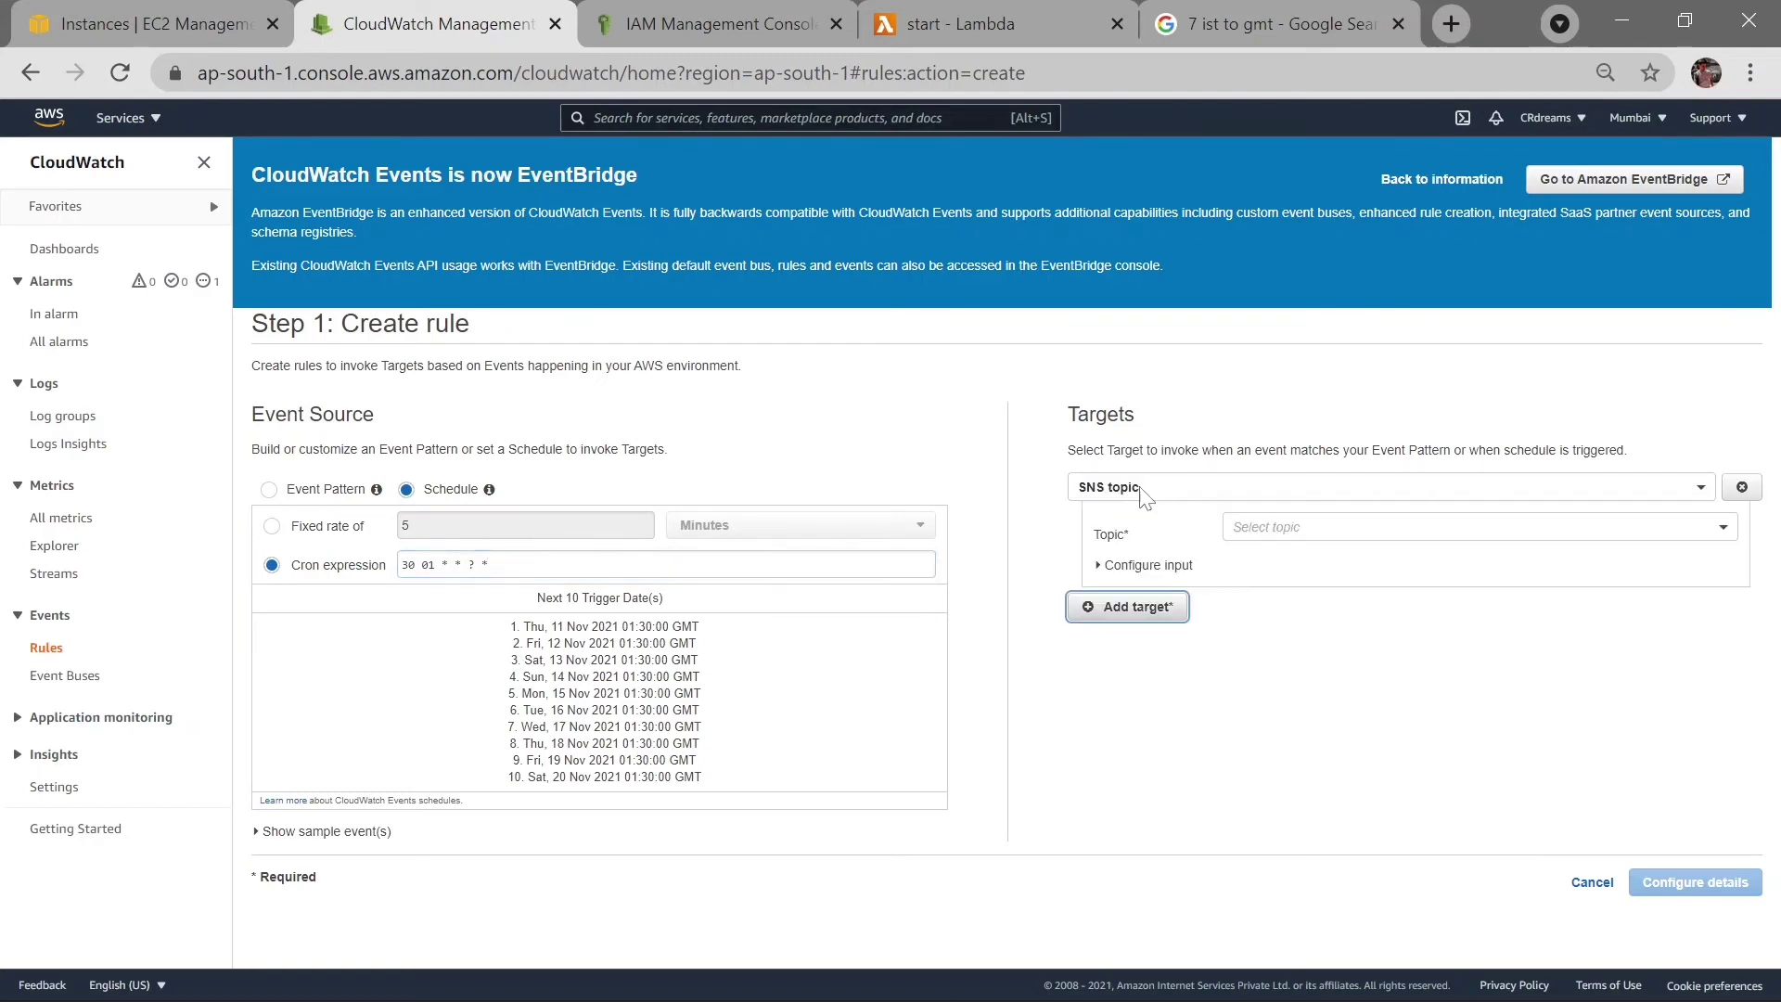
click(1274, 489)
click(1187, 541)
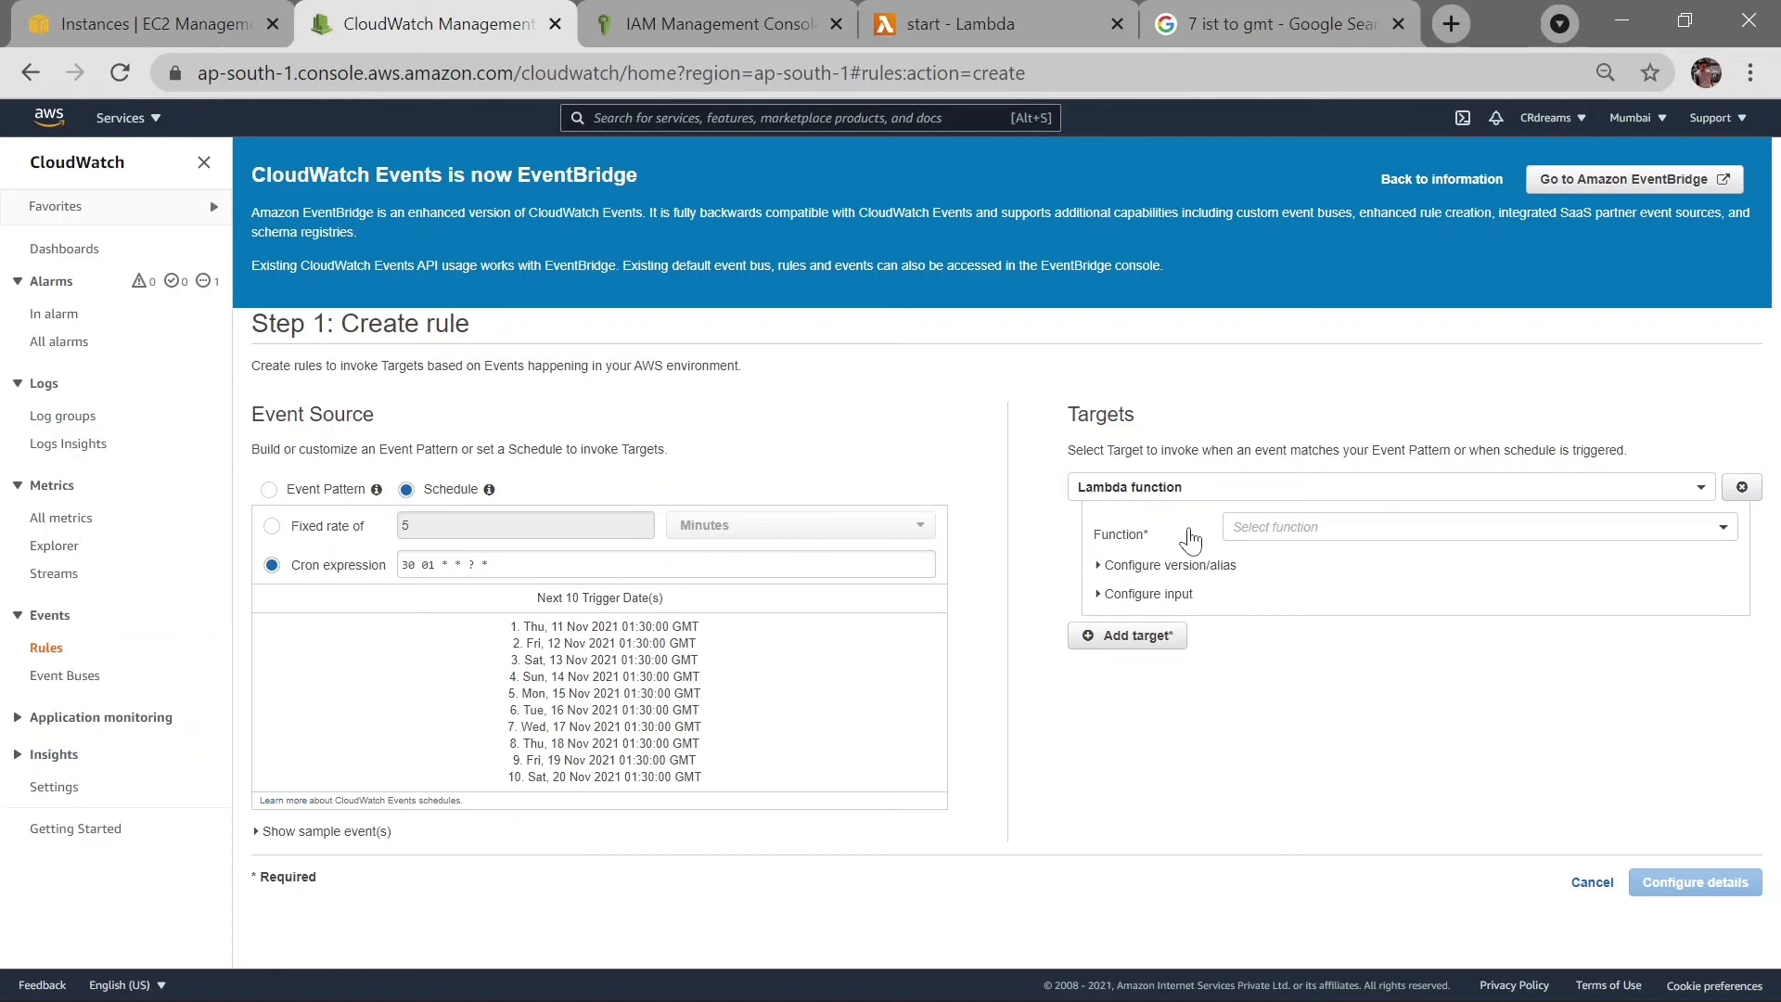
click(1272, 536)
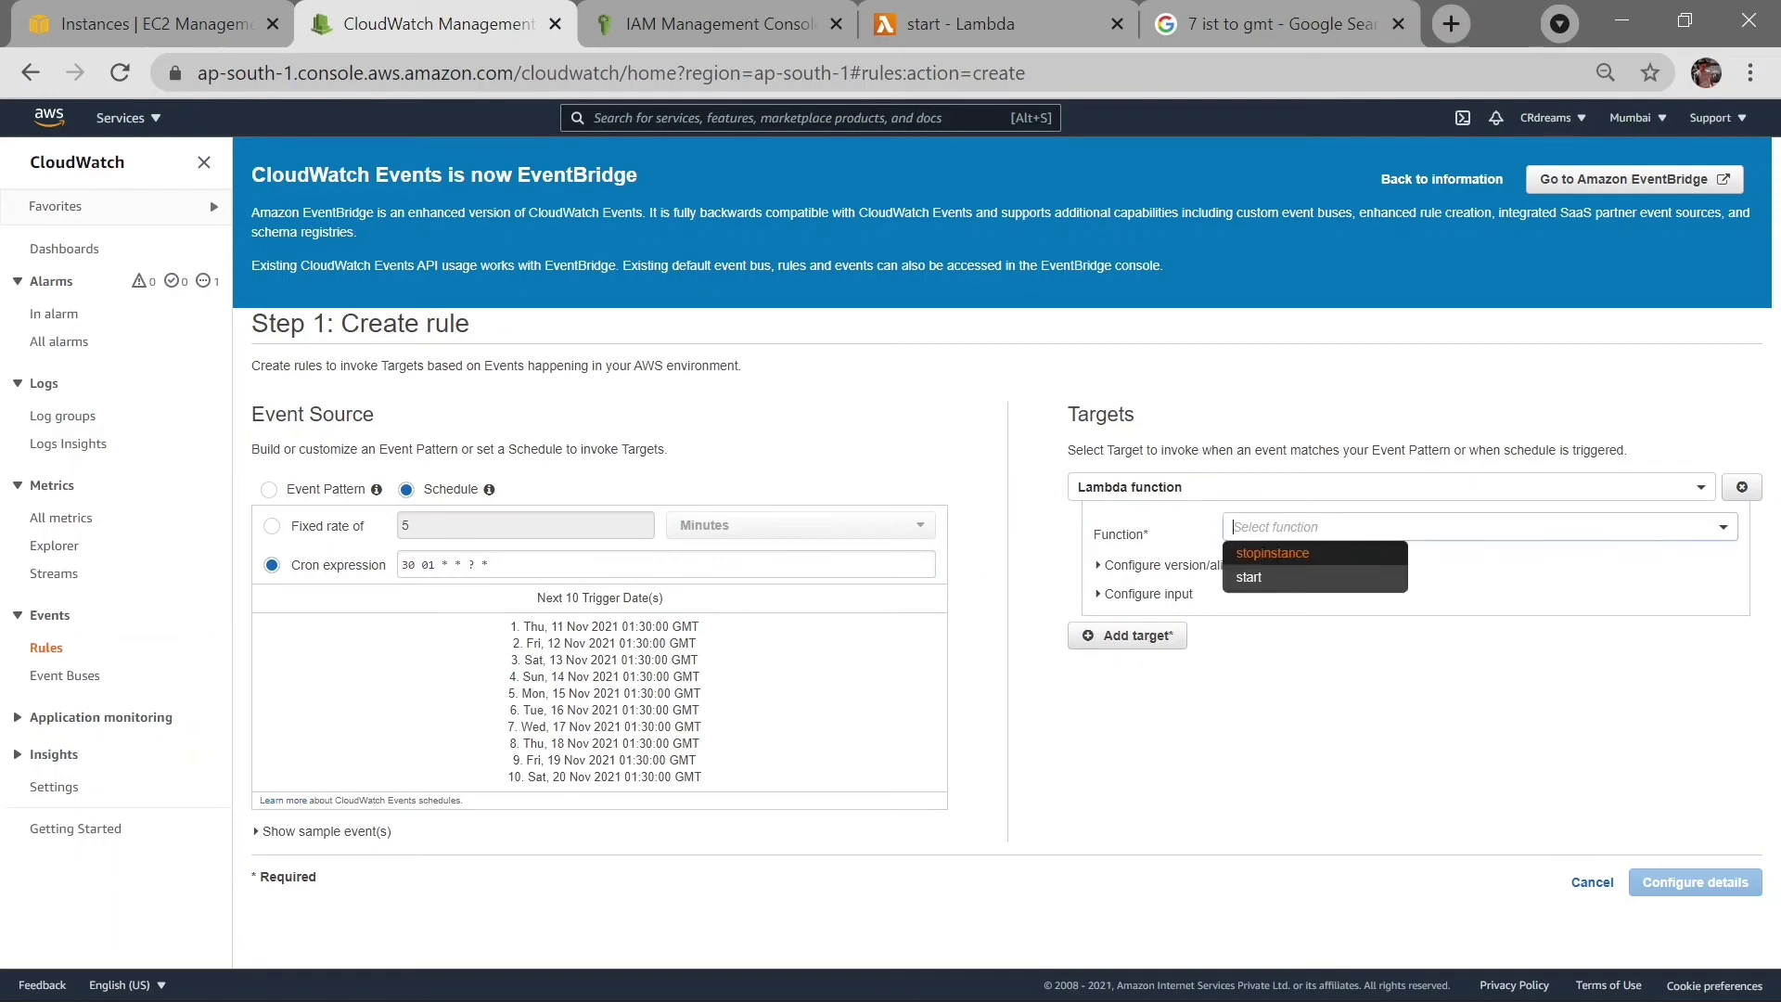
click(1287, 579)
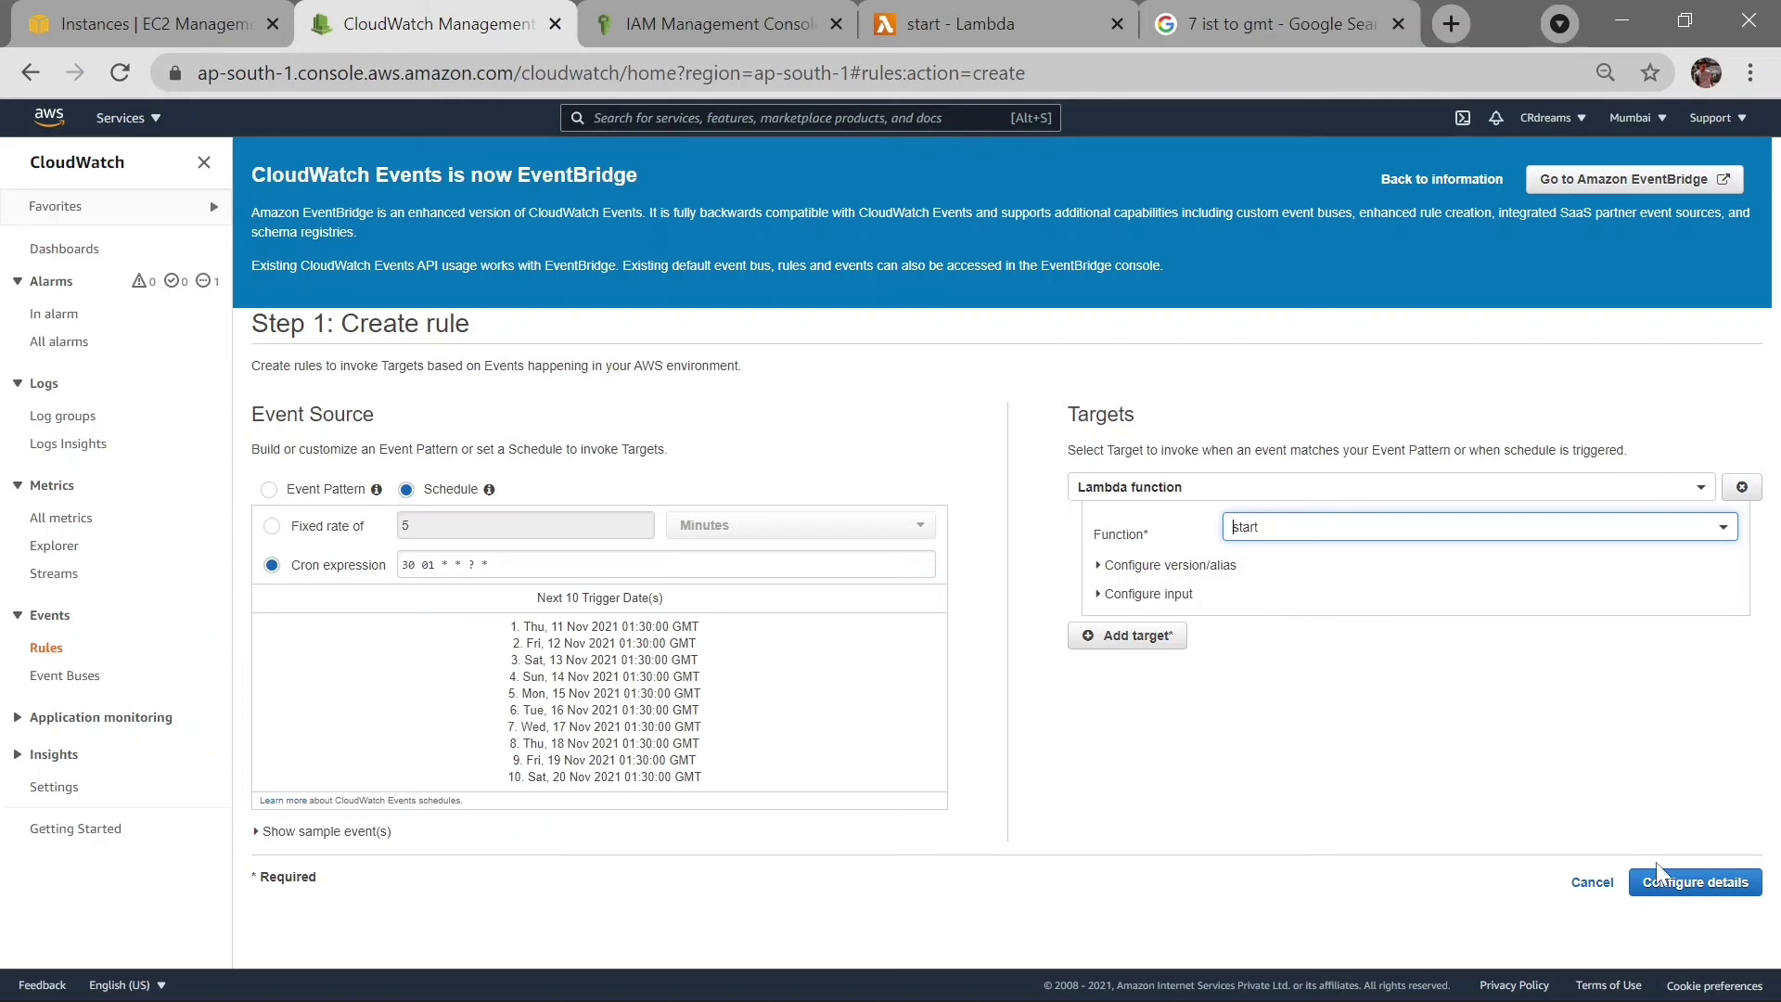
Create the rule with the name startrule and the description "server will start at 7 ist".
click(1686, 883)
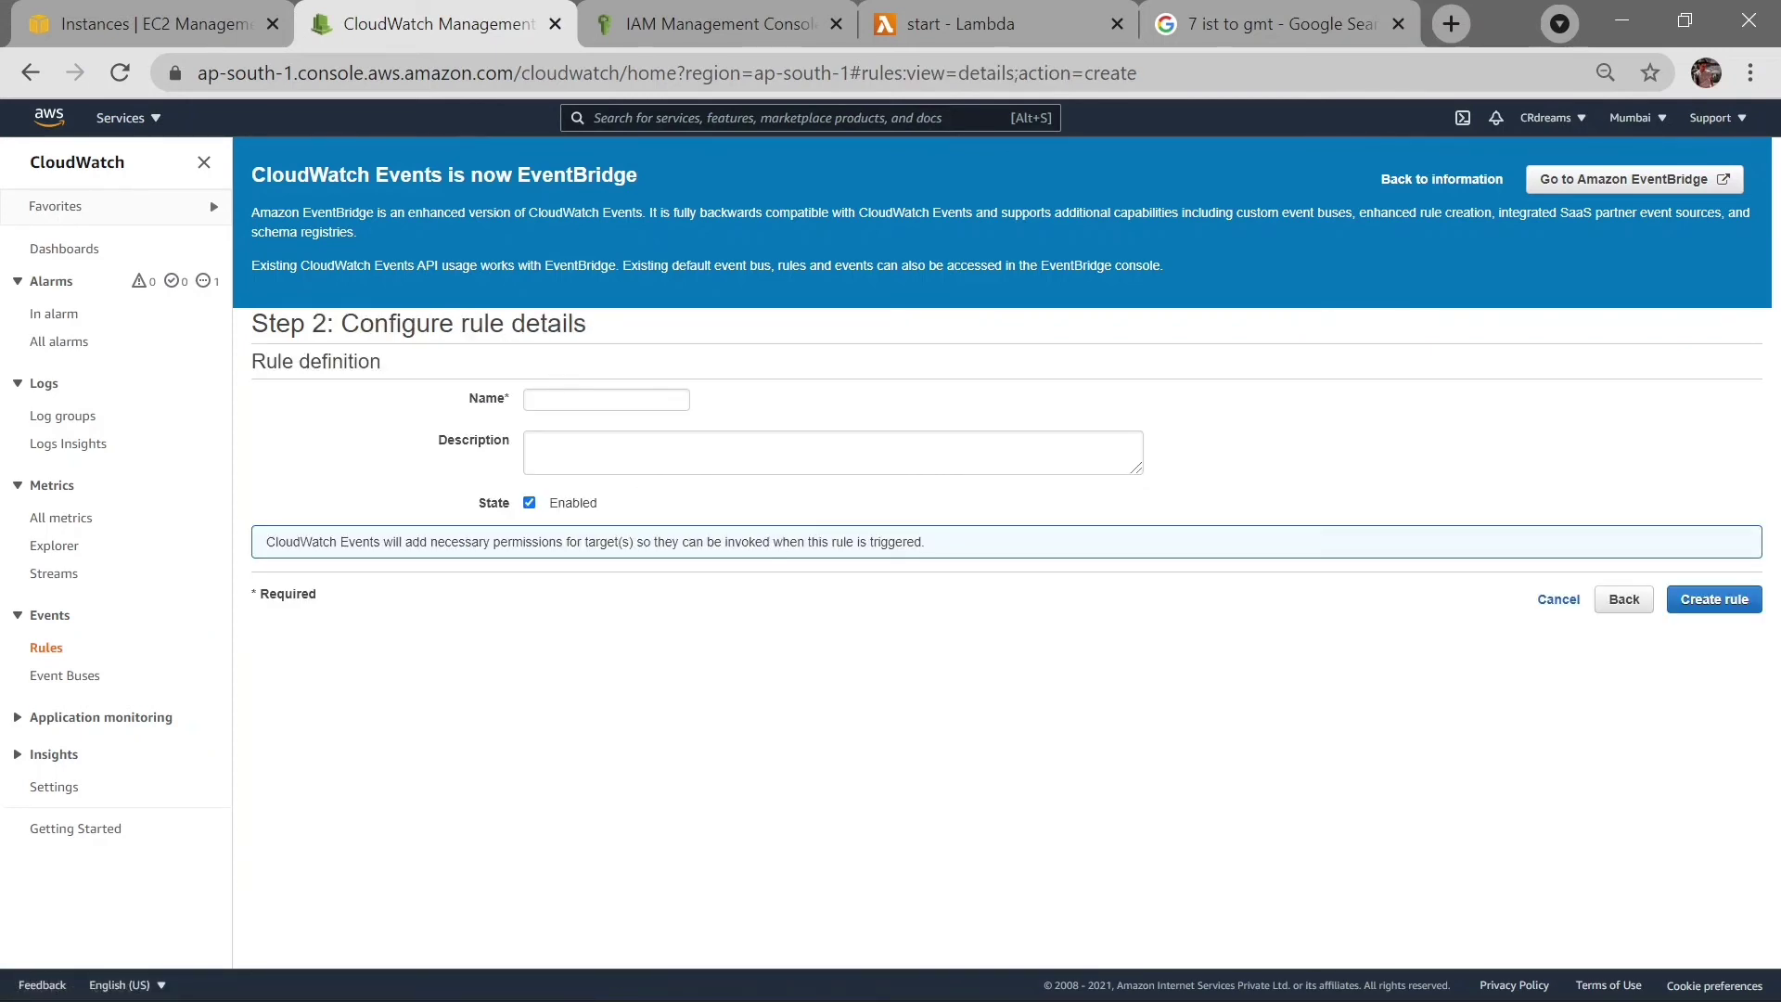
click(606, 400)
text(star)
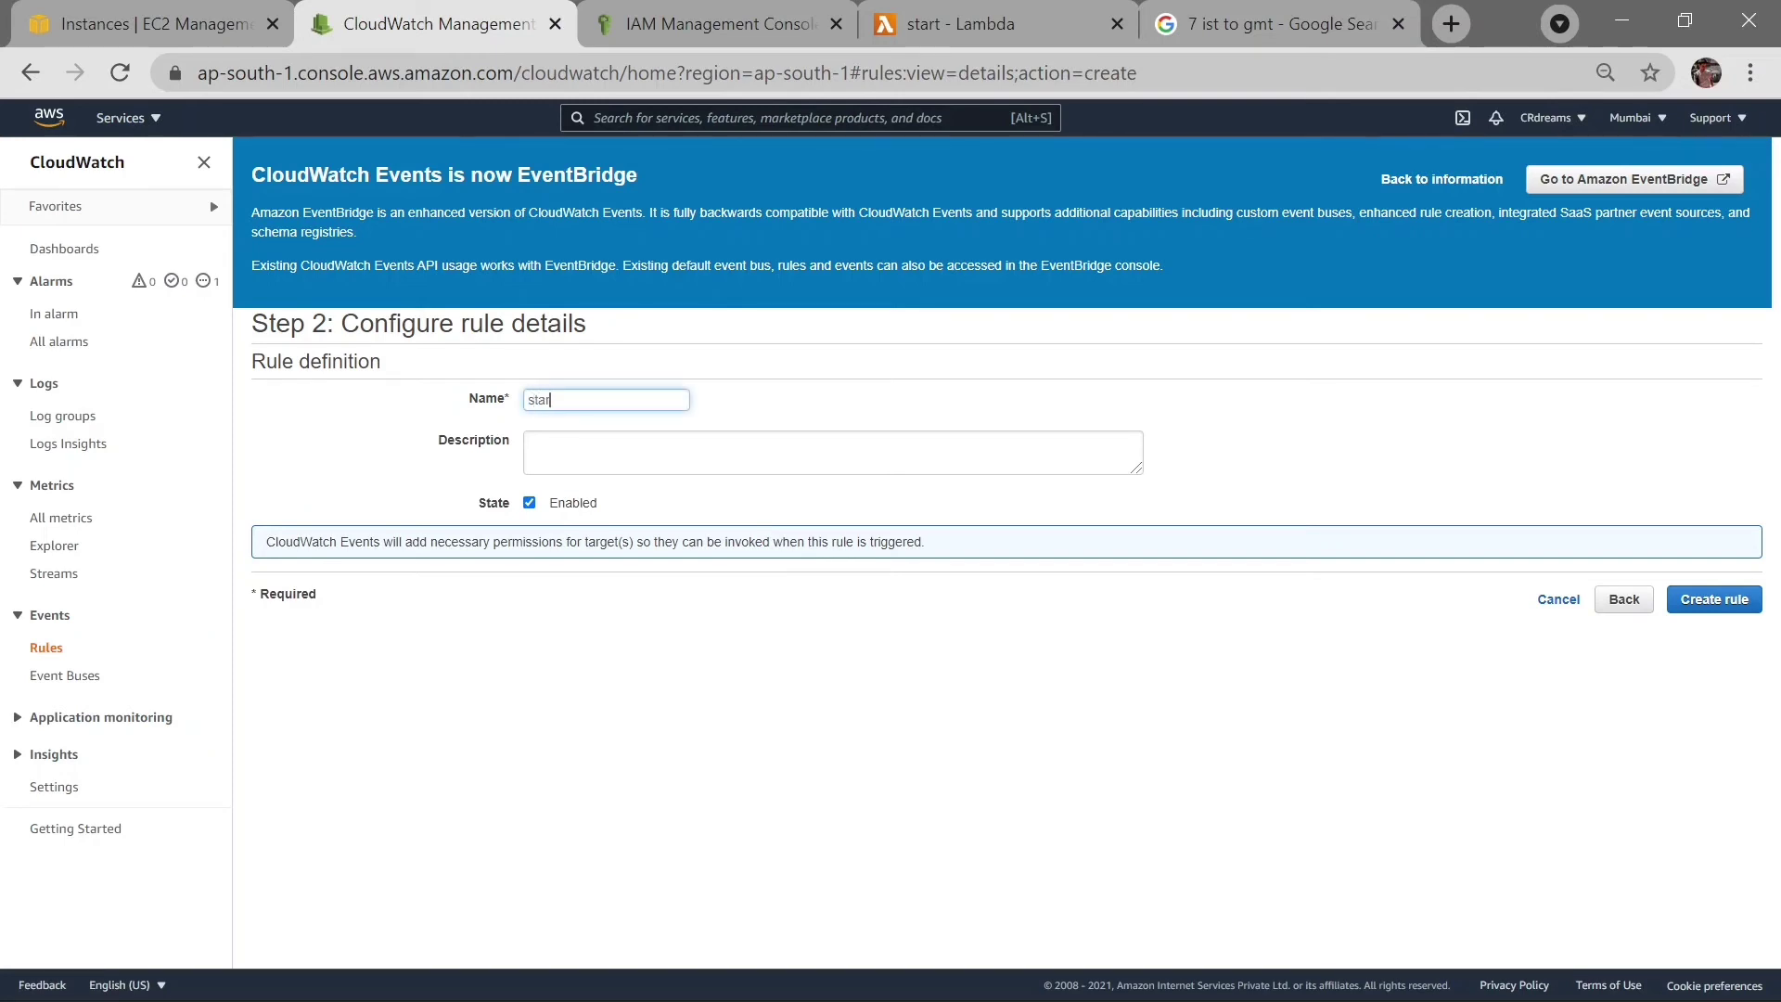
text(trule)
key(Tab)
text(ser)
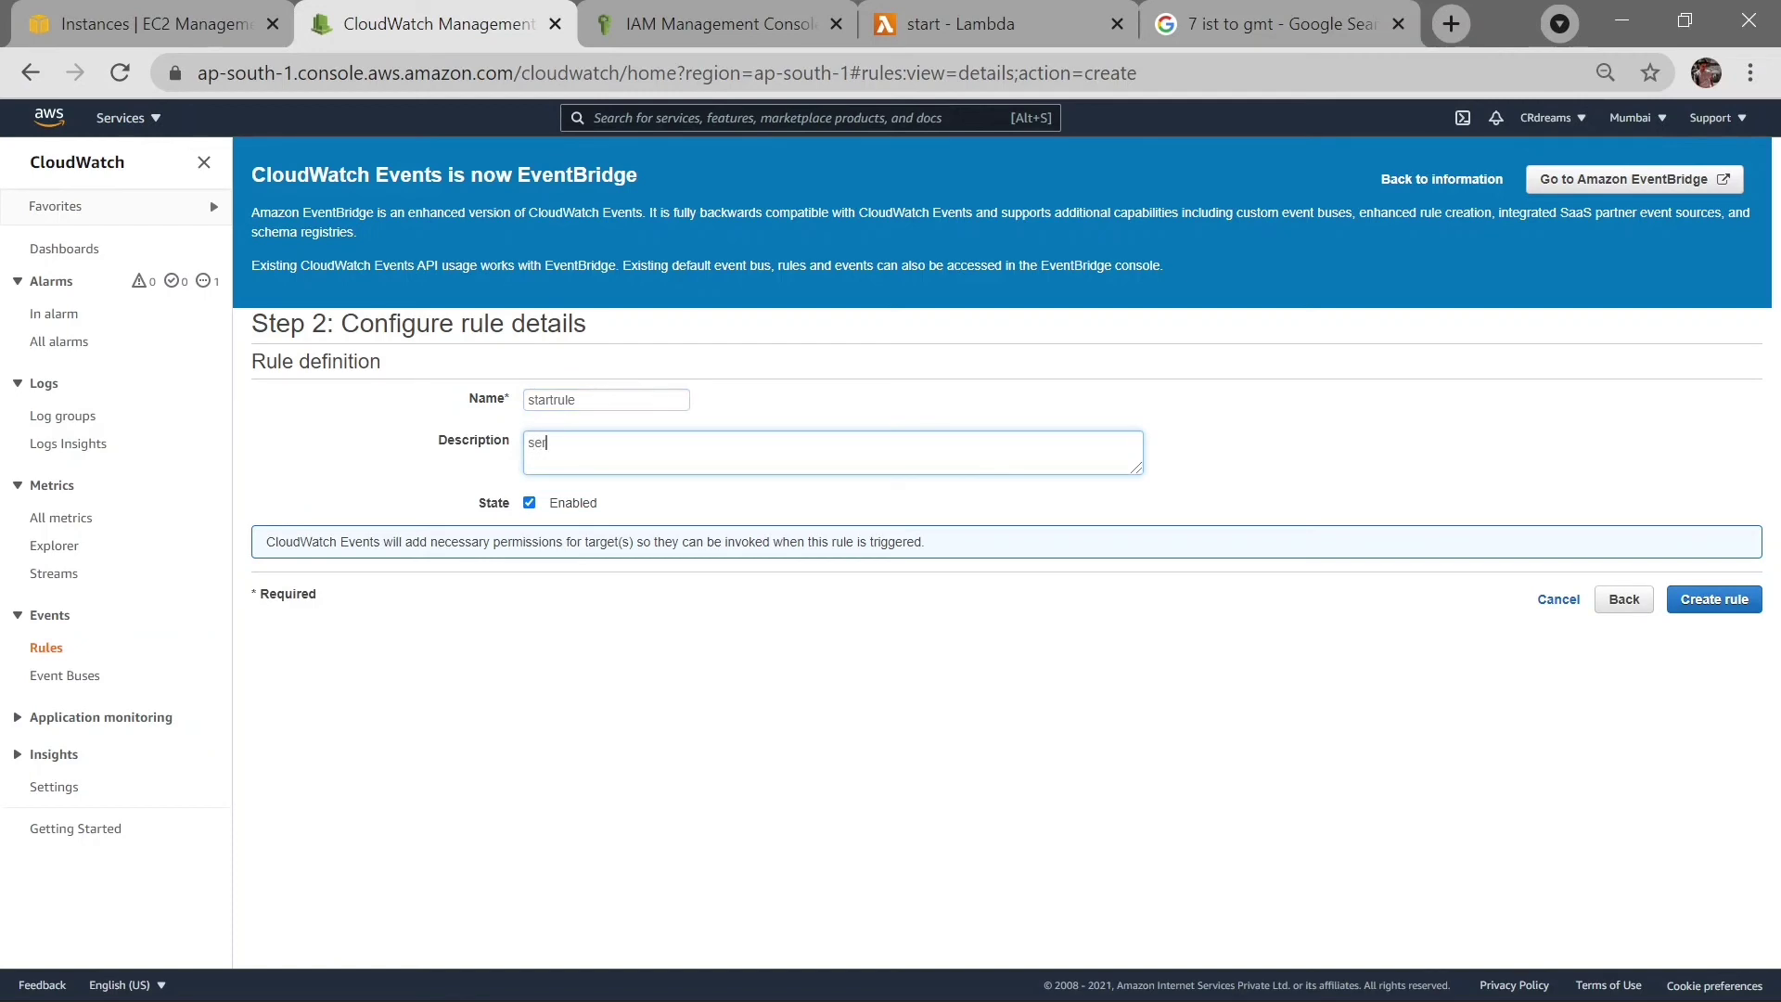
text(ver will start at 7 ist)
click(1704, 599)
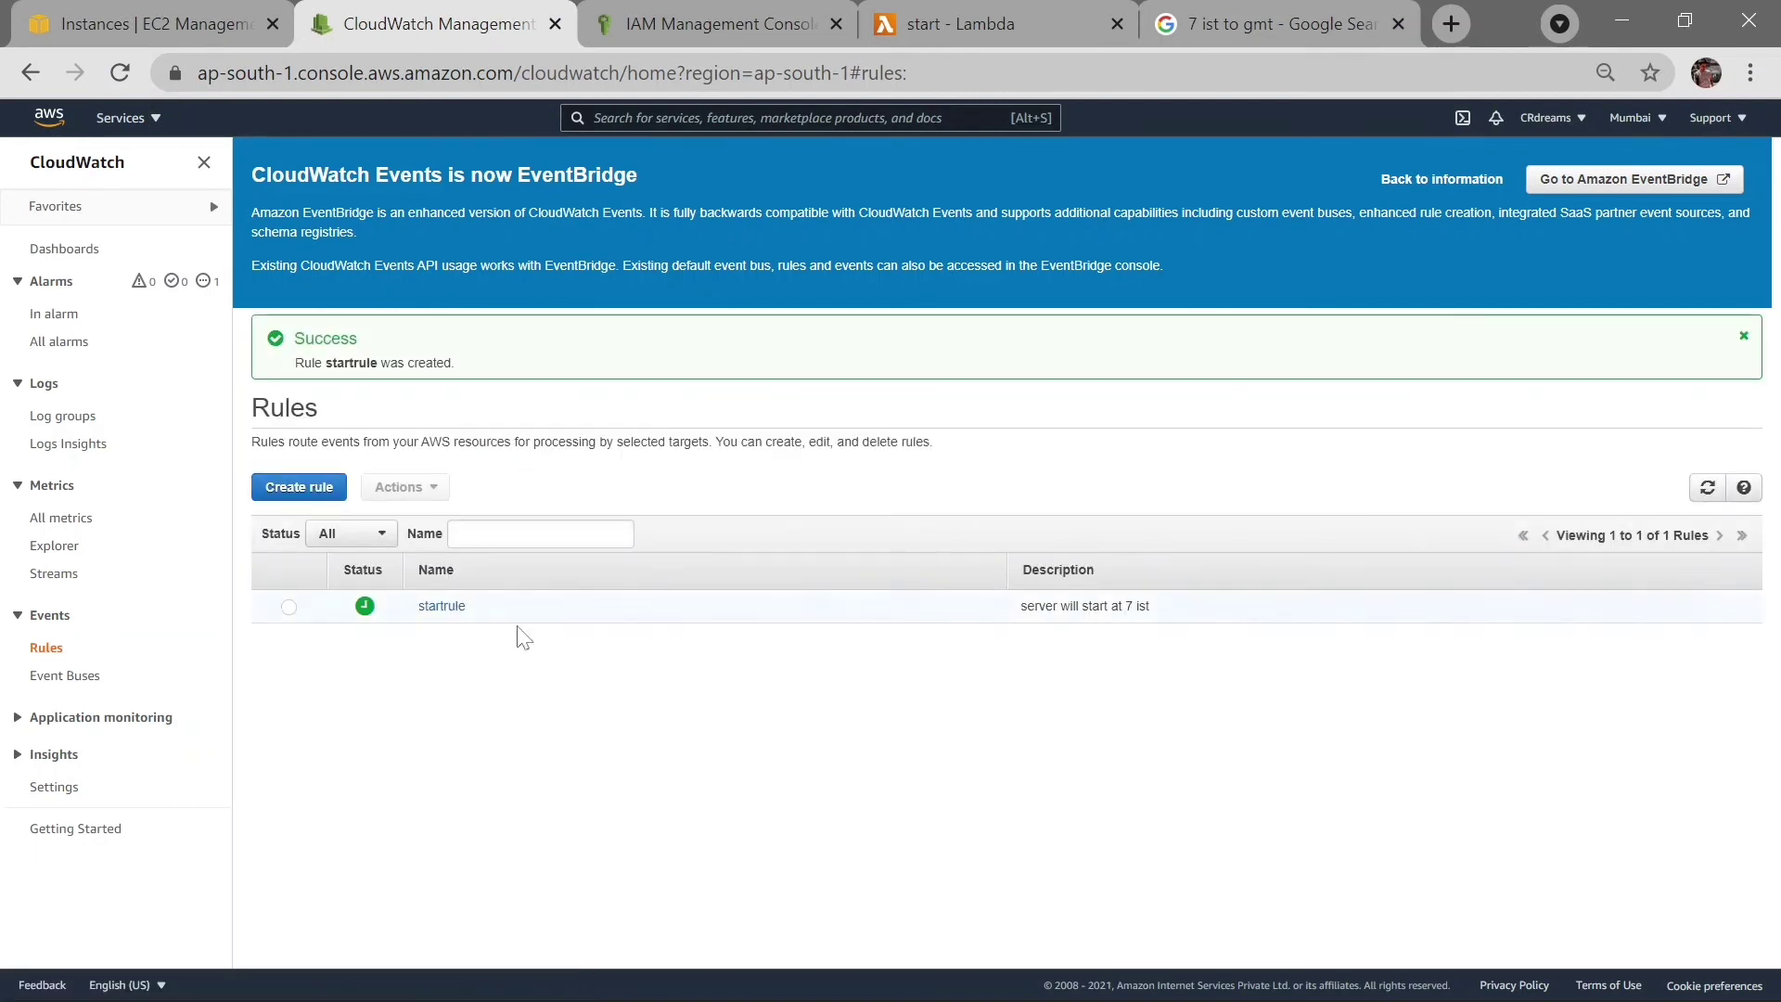
Begin a second rule in CloudWatch Events with a Schedule event source based on a cron expression.
click(329, 488)
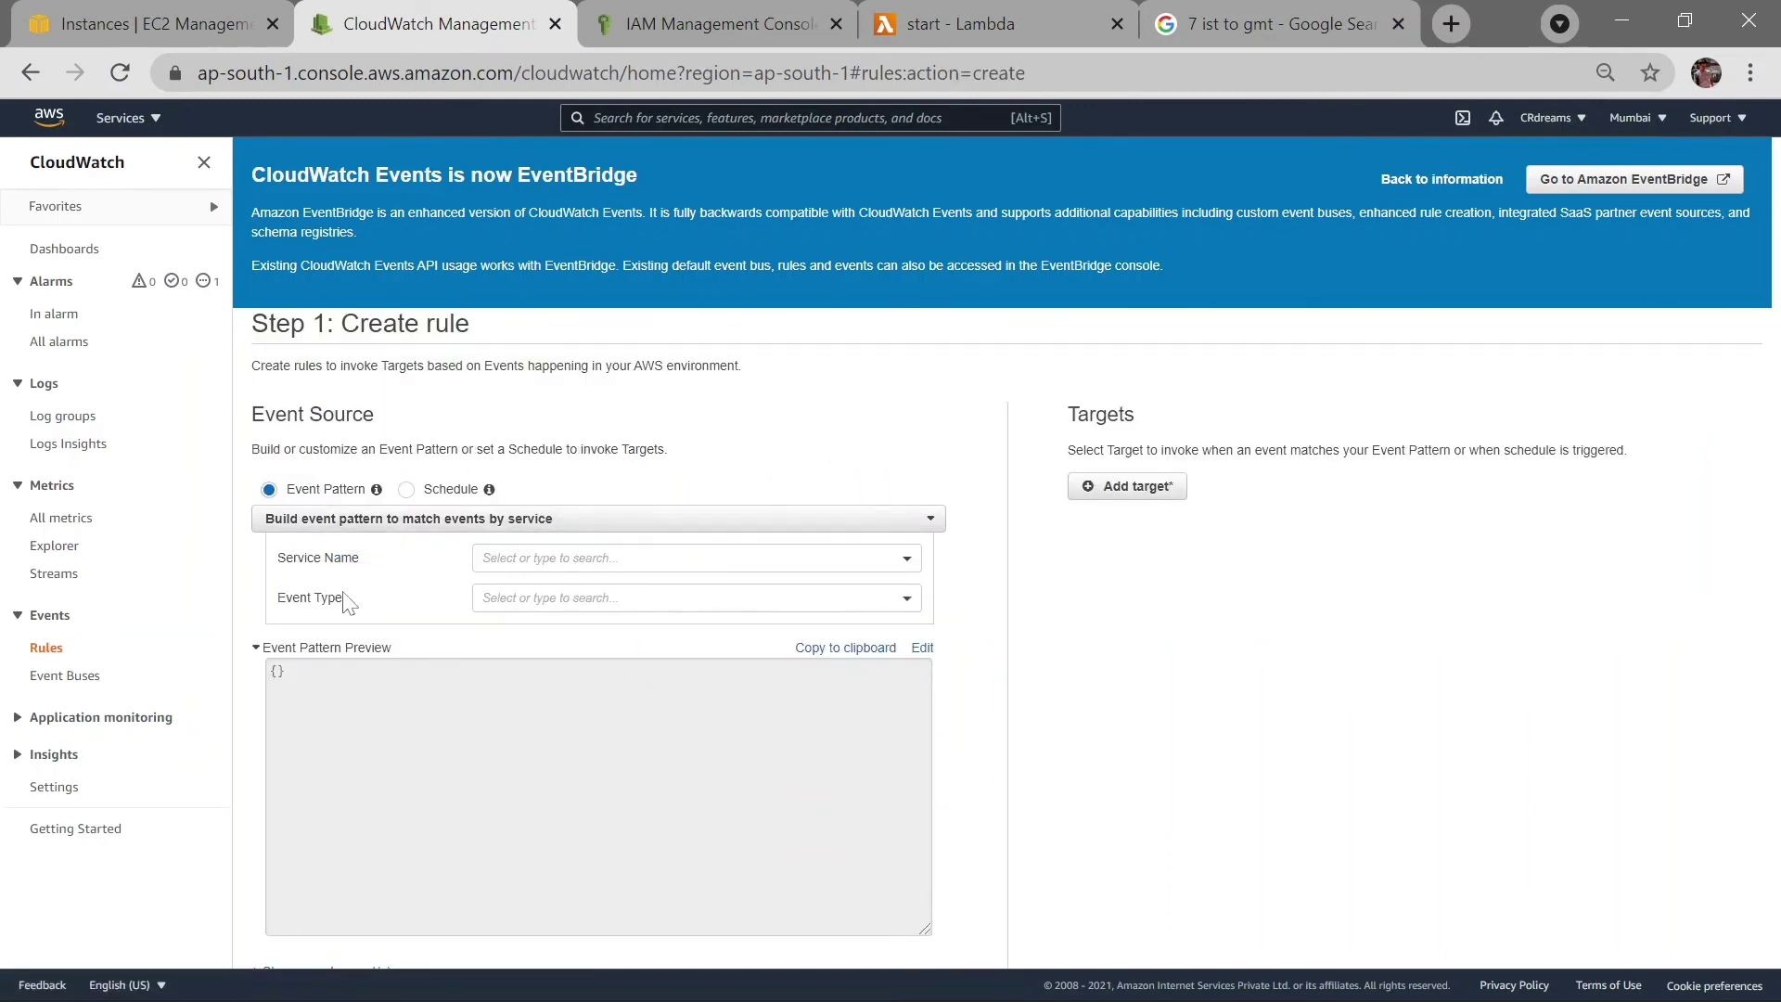
click(404, 494)
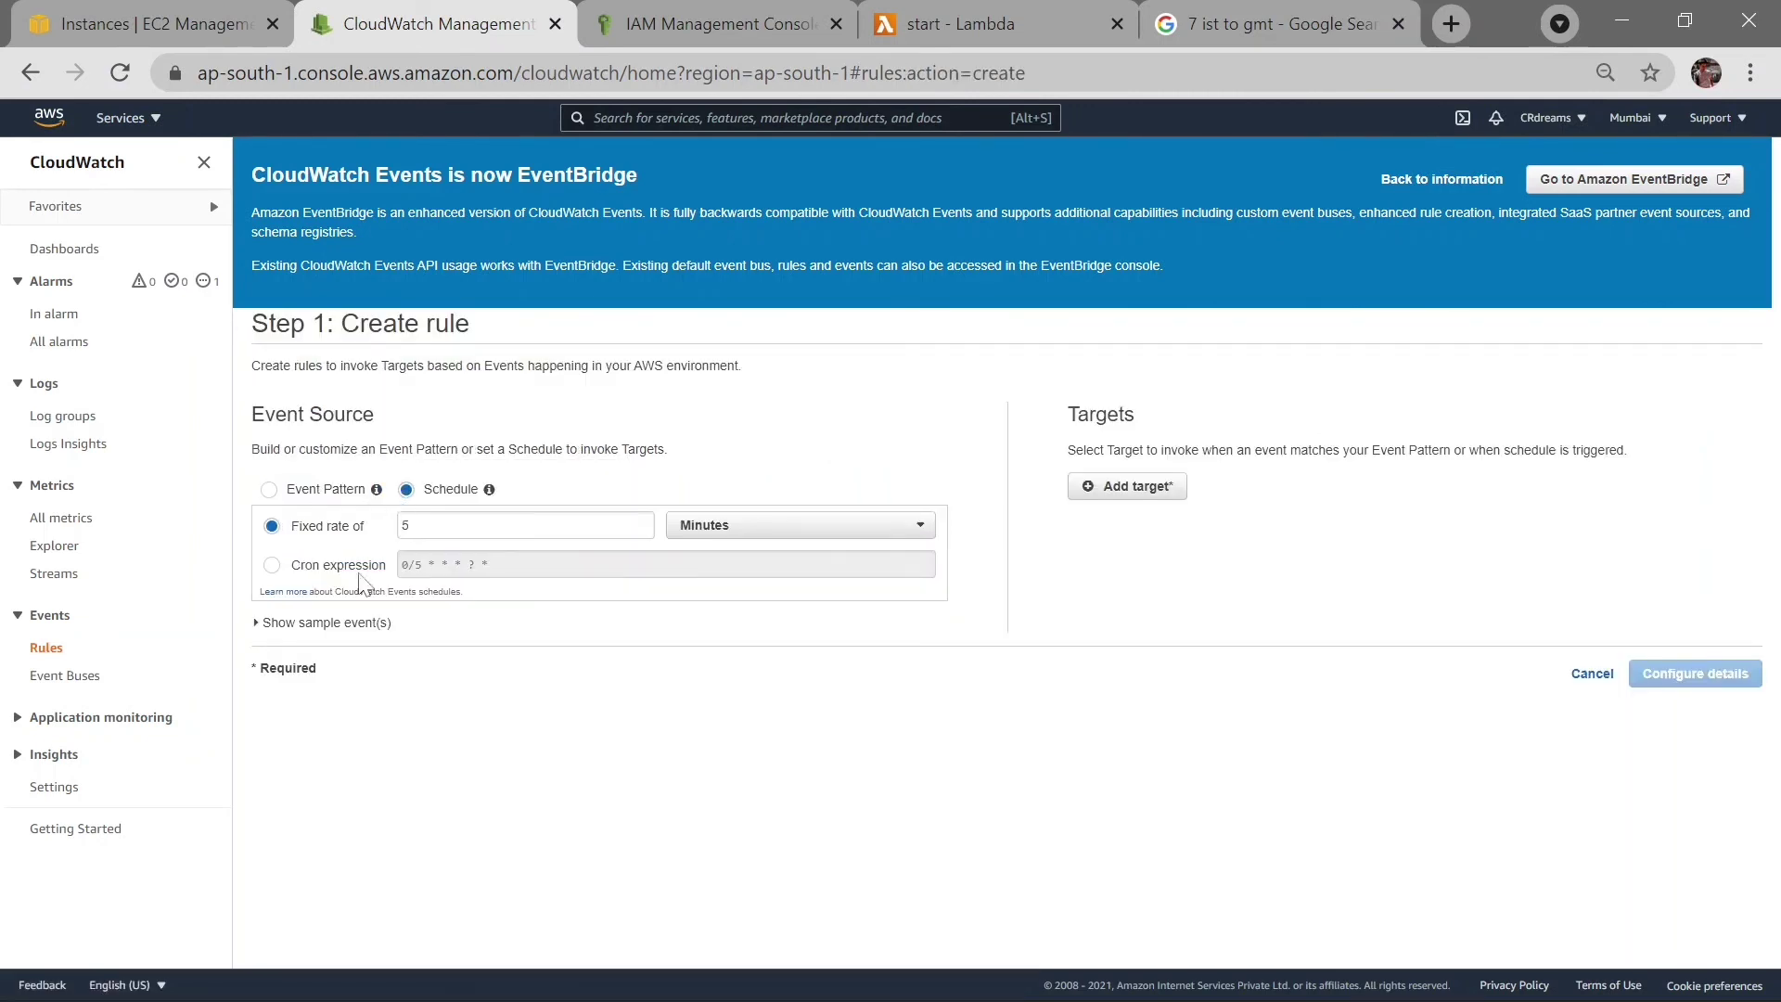
click(271, 567)
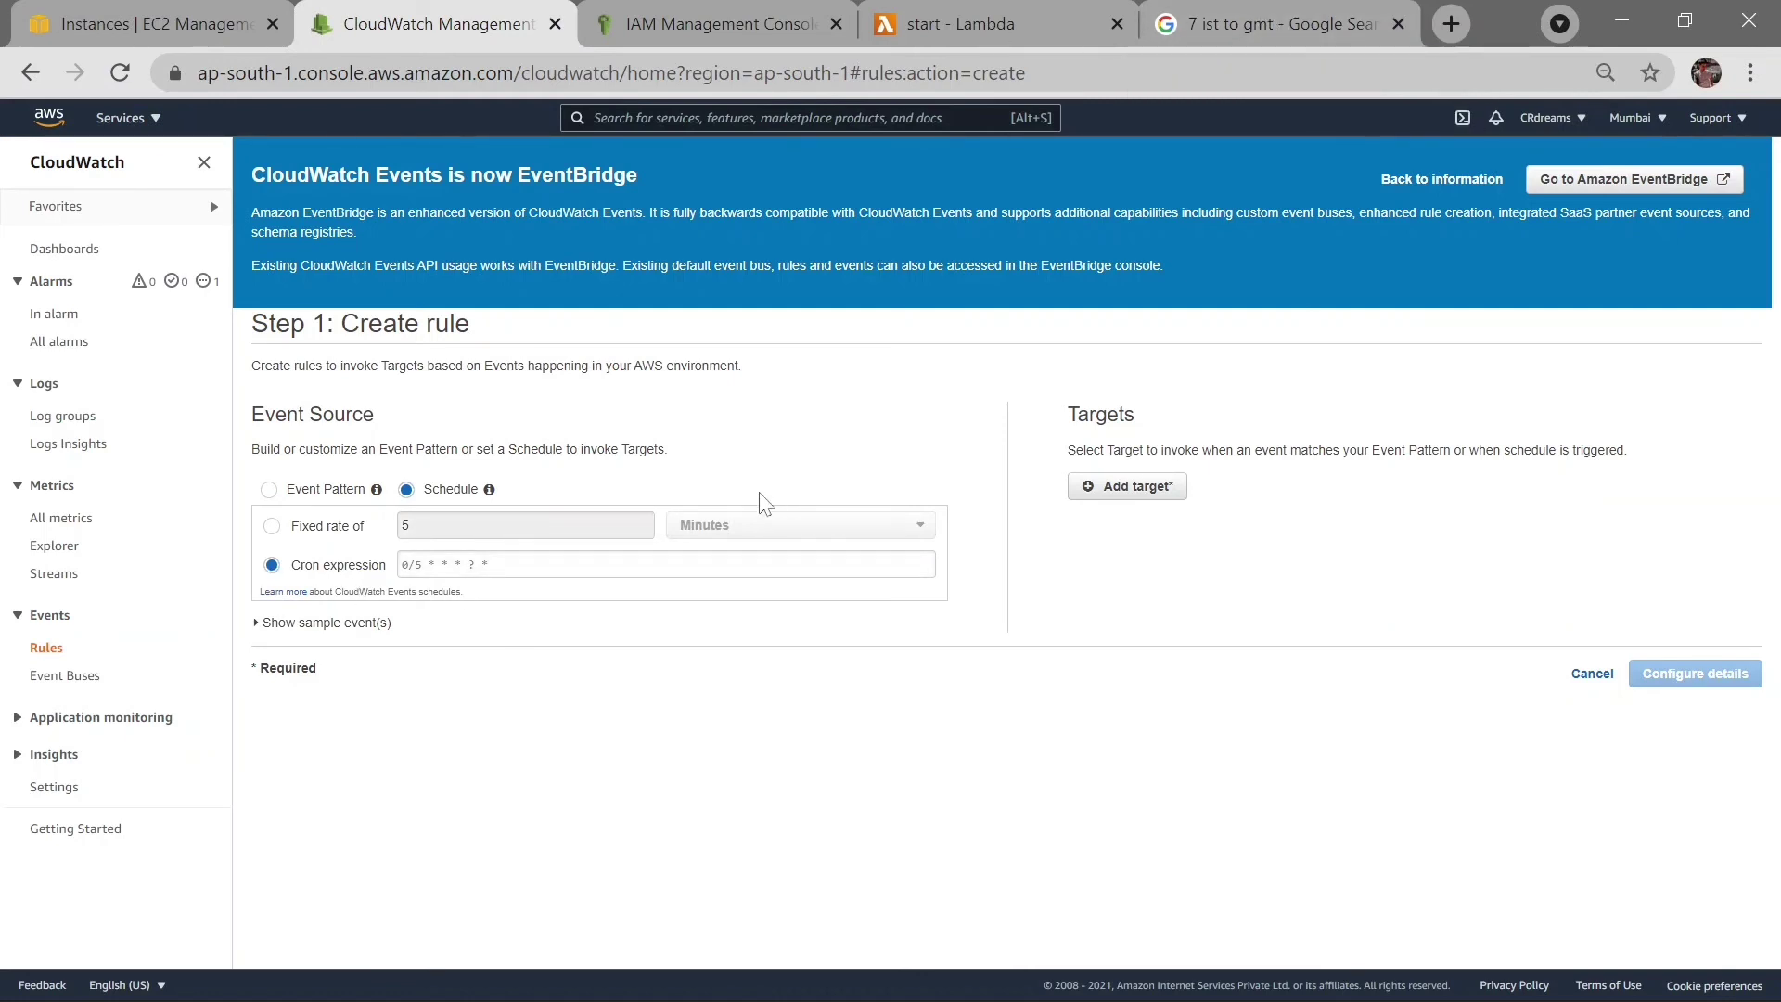
Change the Google time conversion search to "17 ist to gmt" and run it.
click(1233, 24)
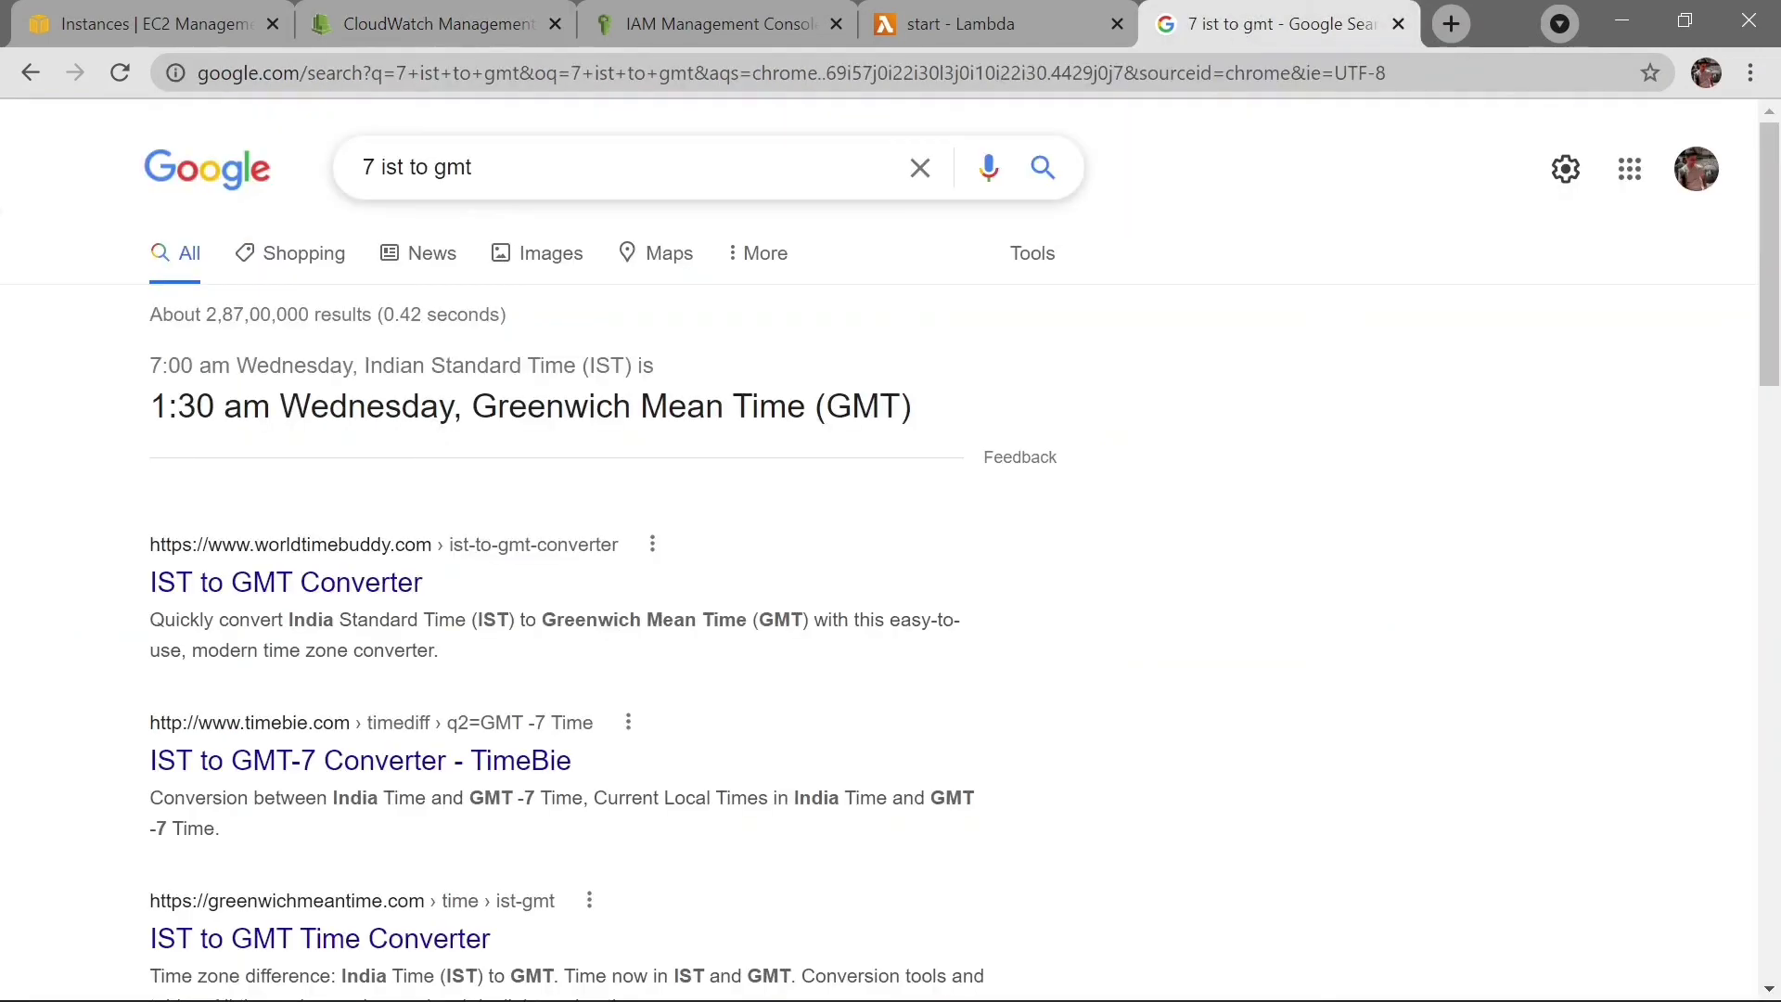
key(BackSpace)
text(17)
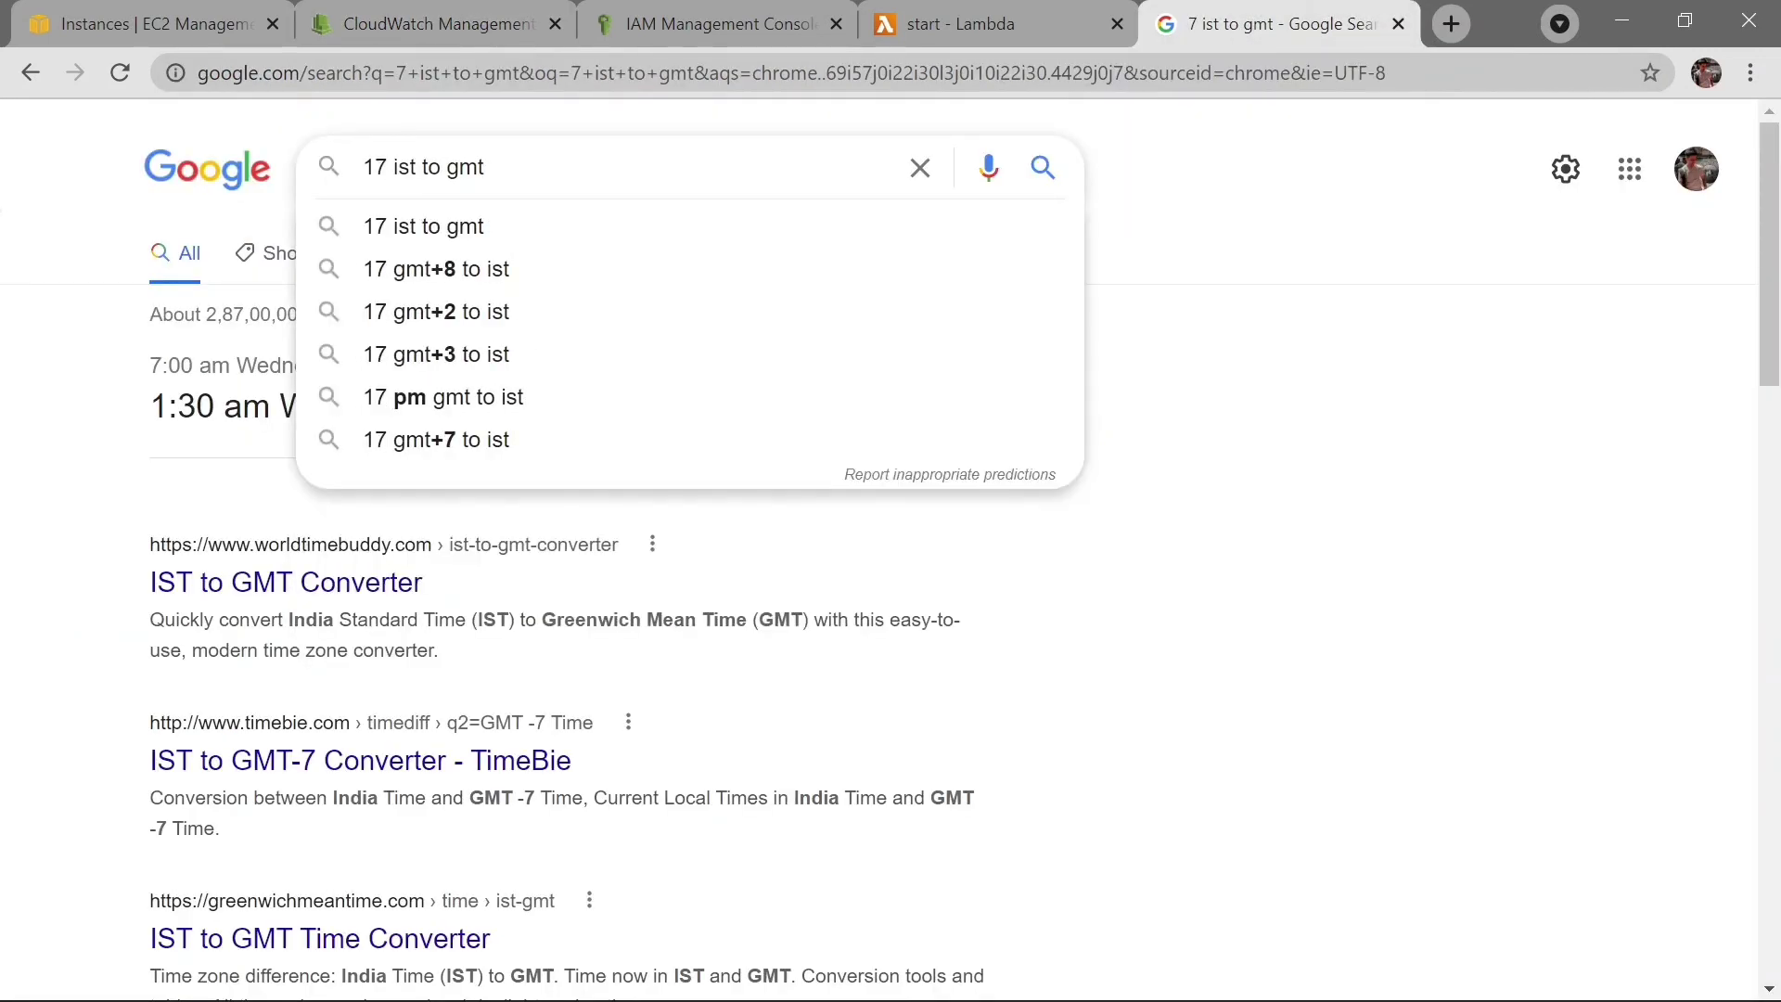
key(Return)
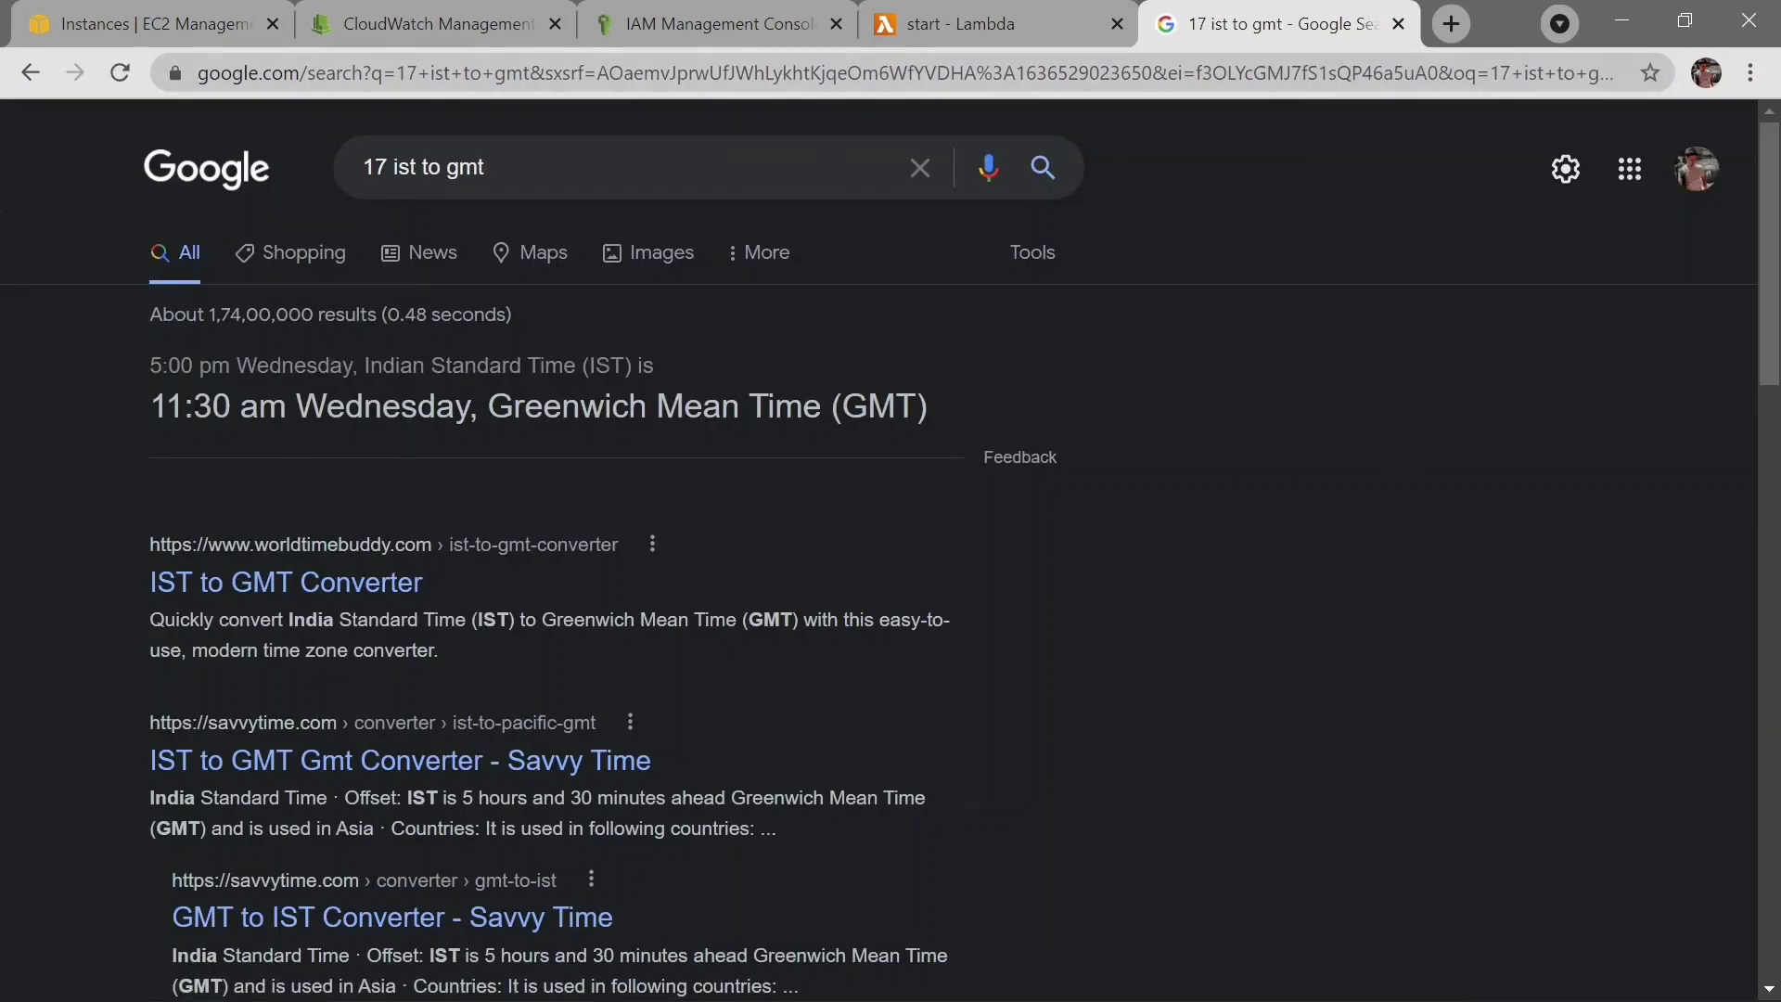
Set the second CloudWatch rule's cron expression to 30 11 * * ? * and add the Lambda function stopinstance as its target.
click(453, 26)
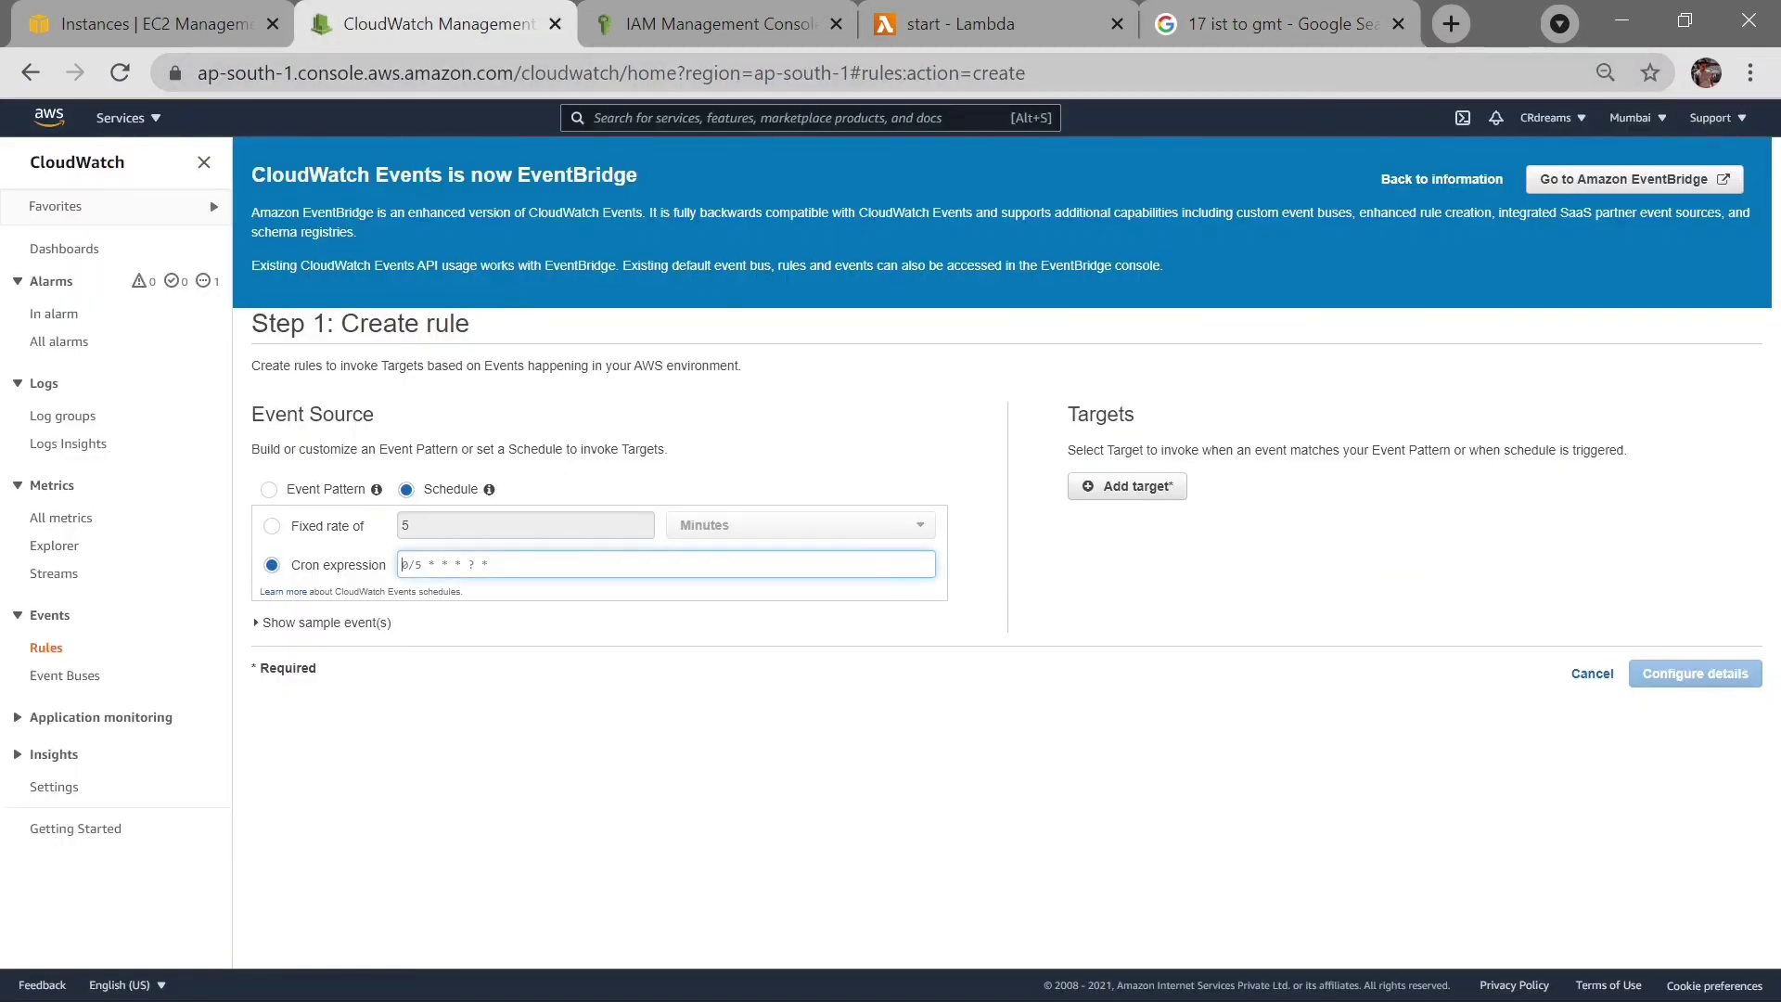
text(30 11)
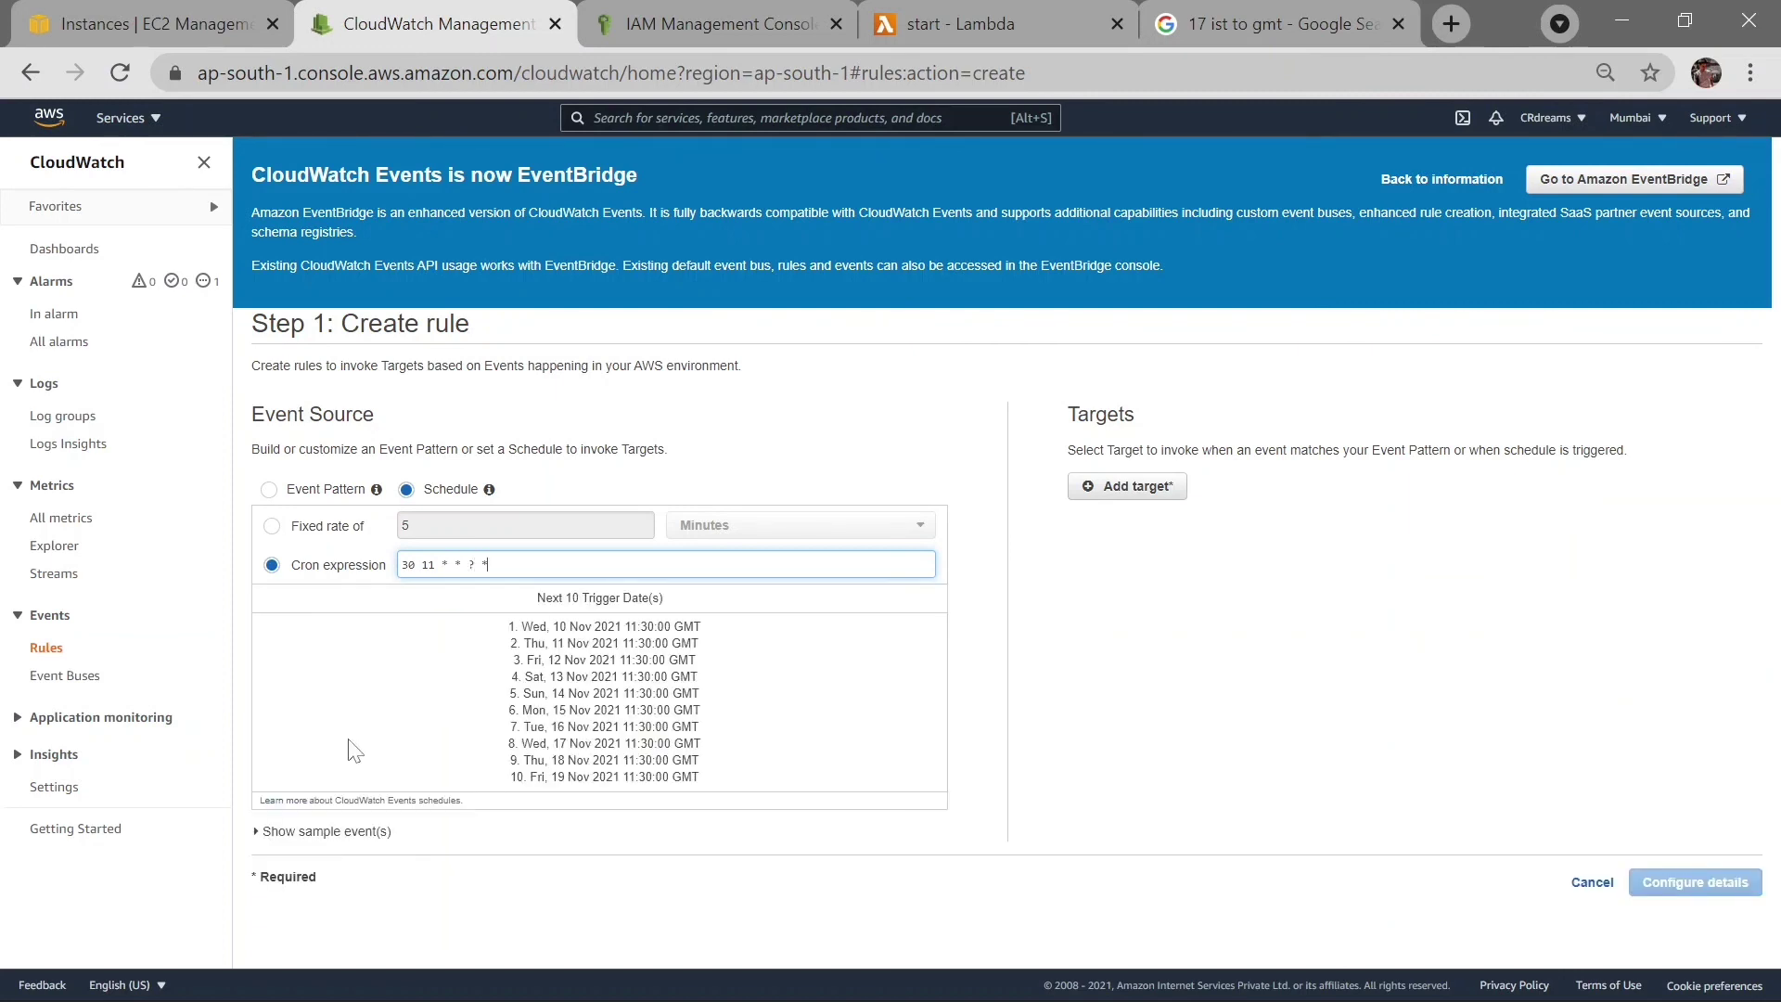
click(1138, 498)
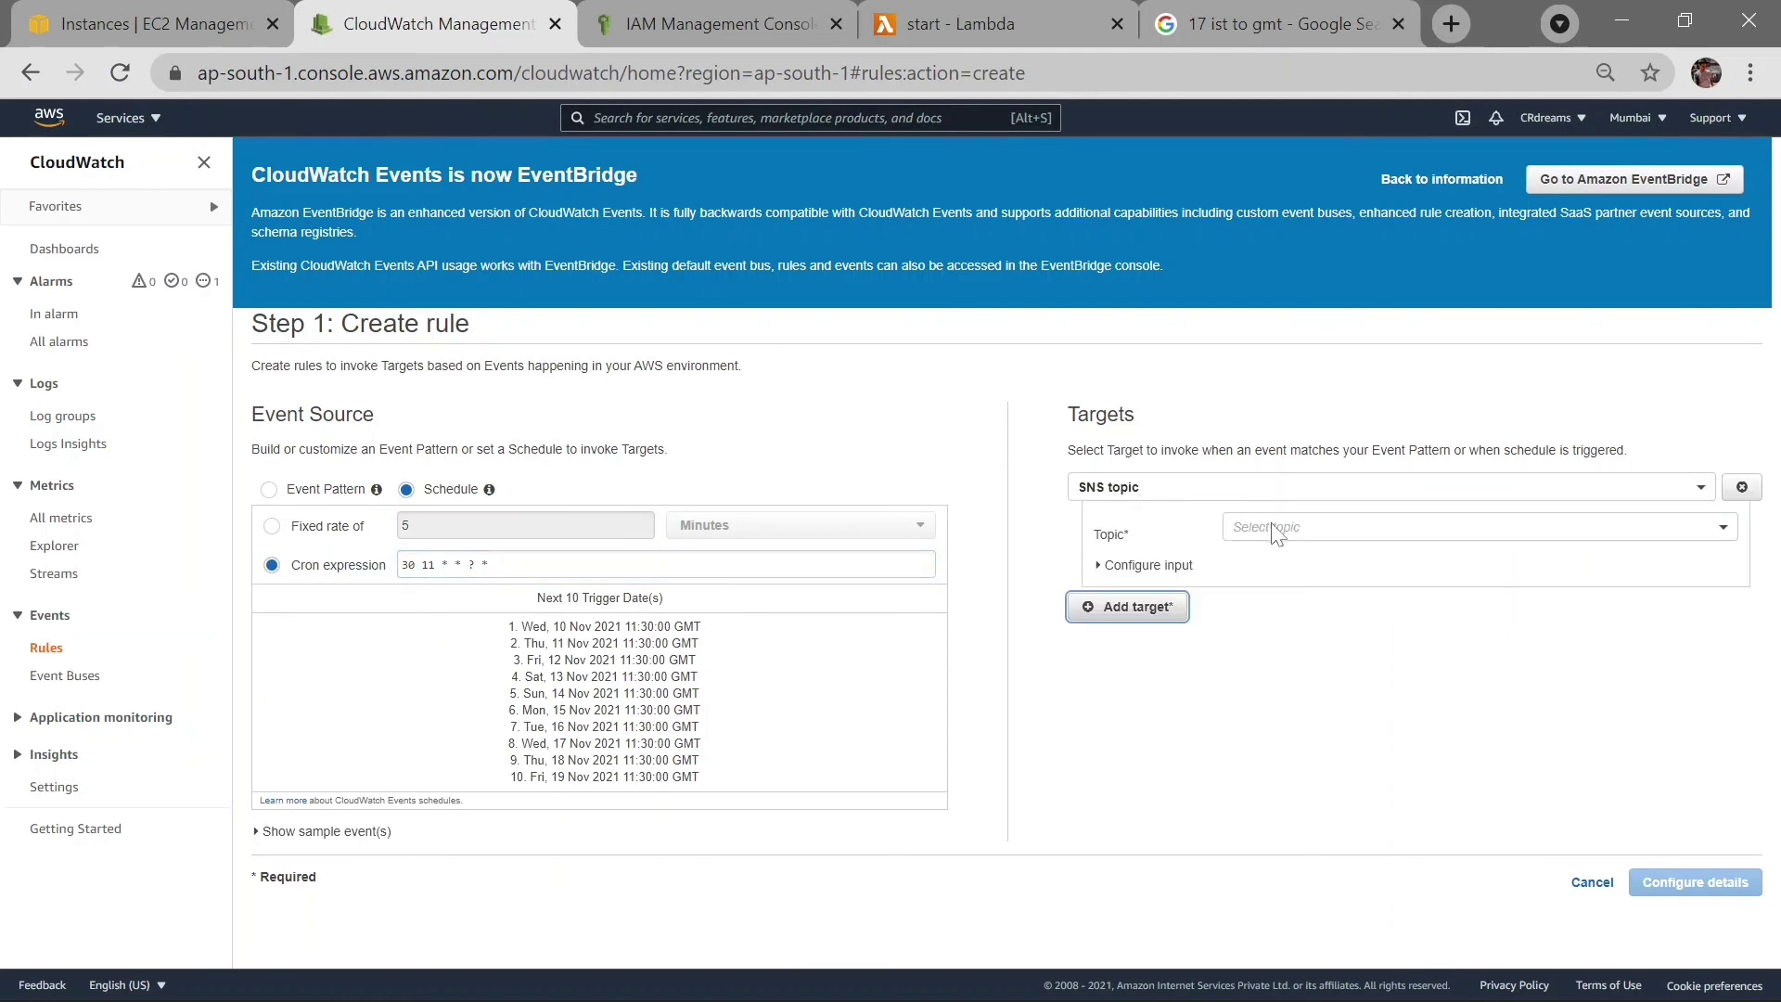
click(1281, 489)
click(1205, 534)
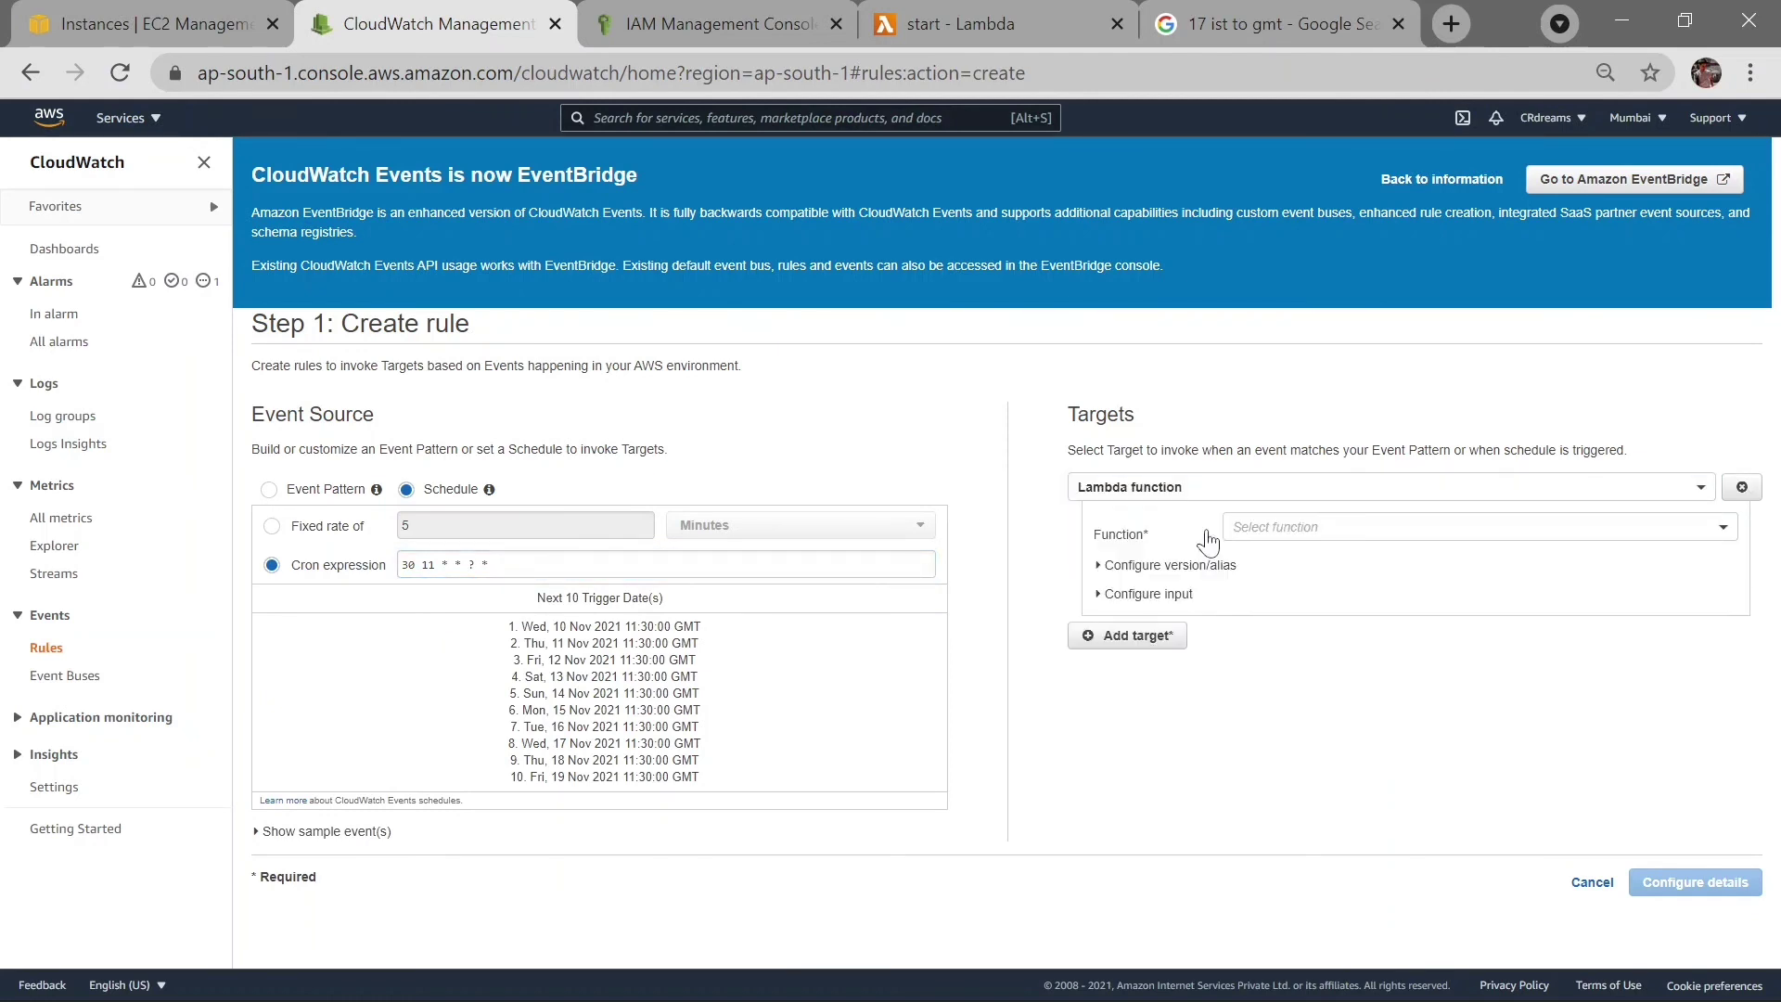
click(1299, 529)
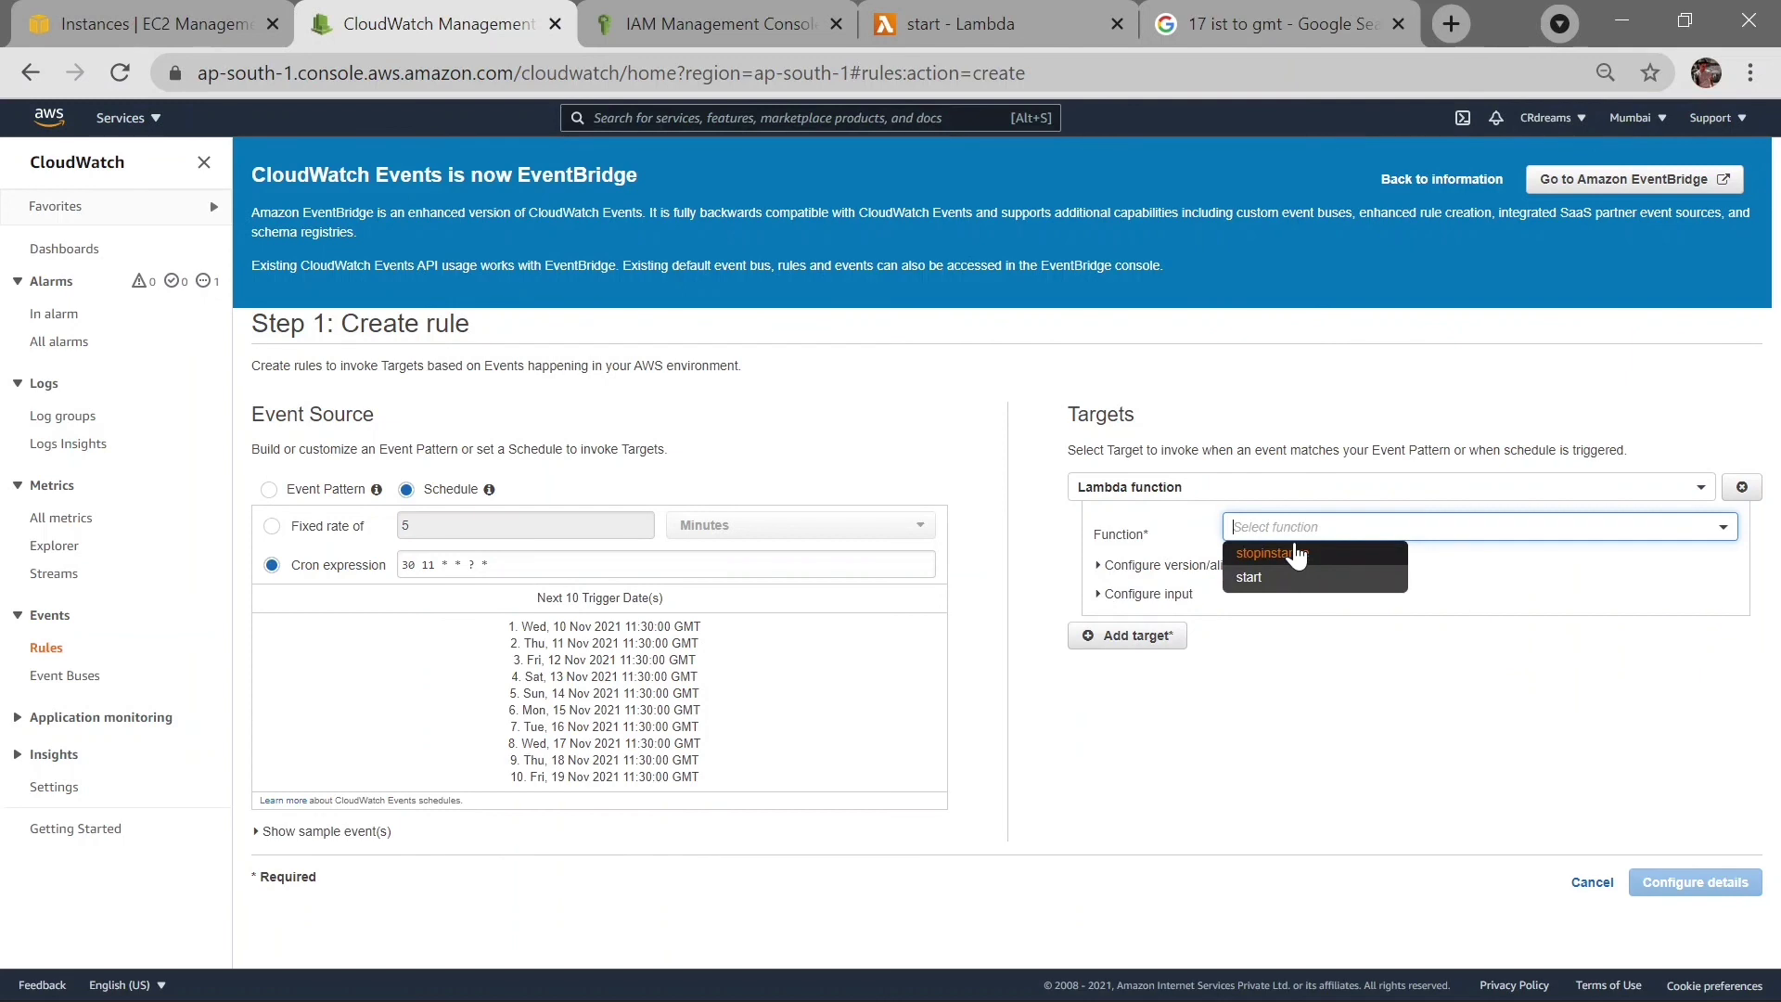
click(1294, 548)
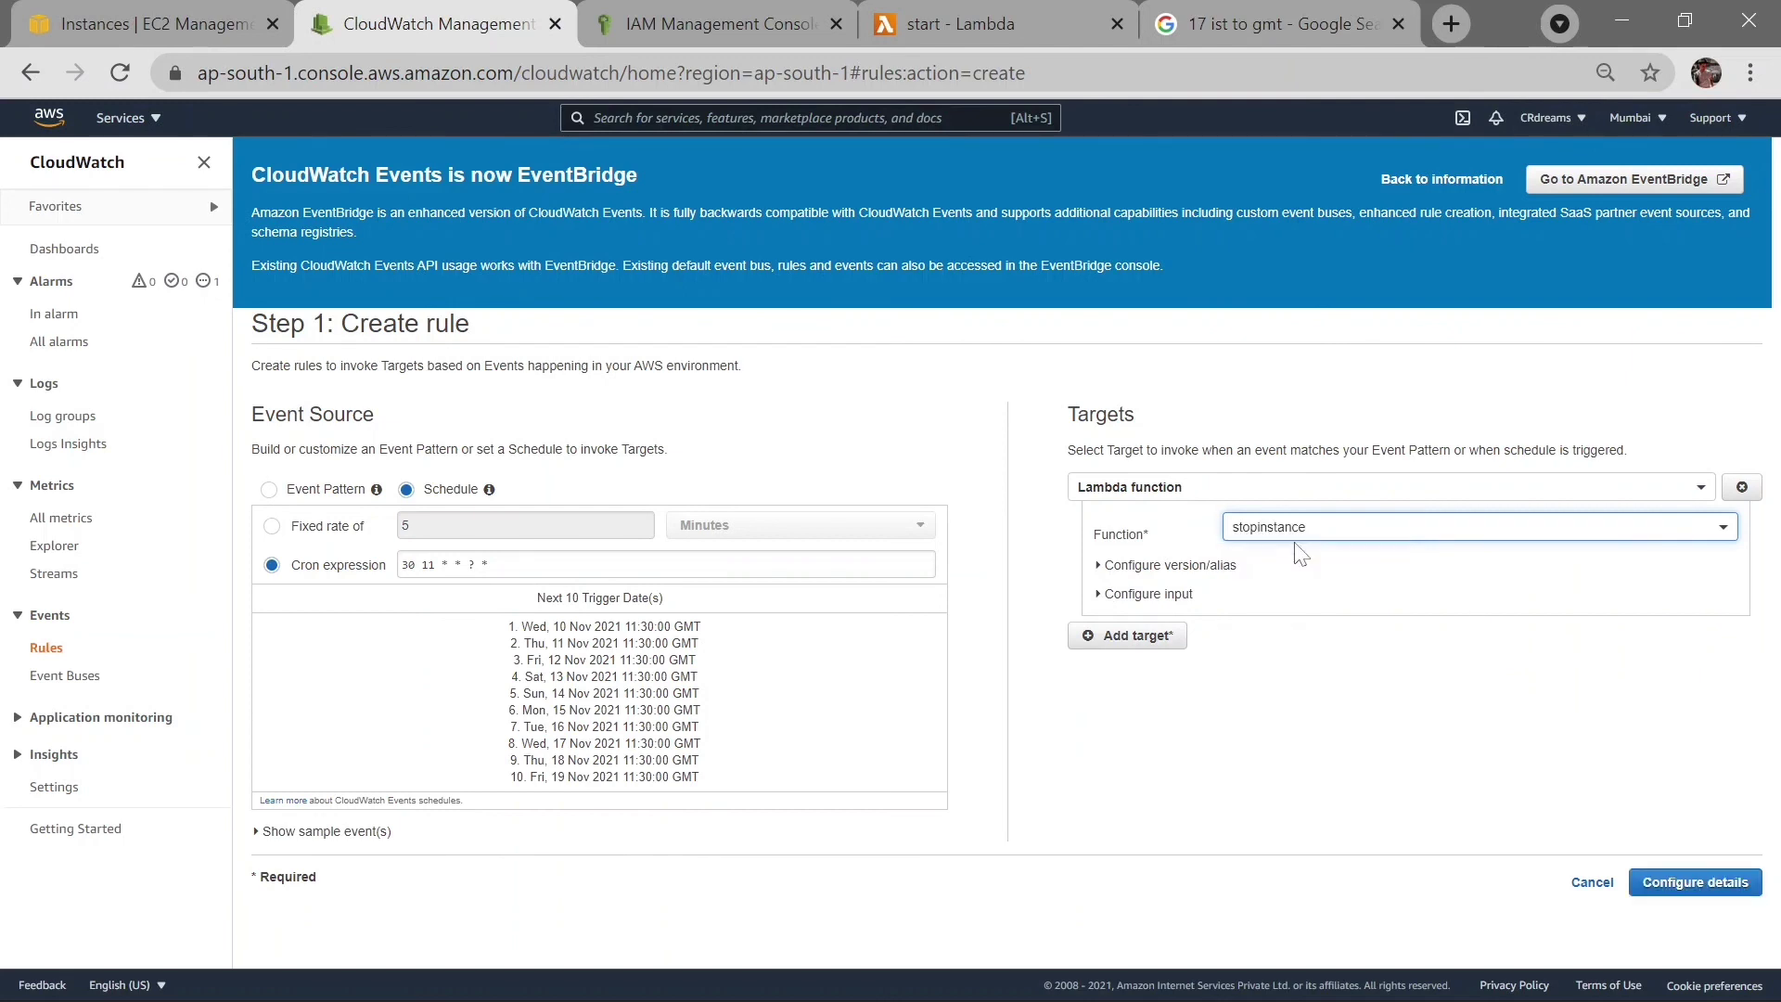
Create the rule with the name stoprule and the description "server will stop at 17 ist".
click(1683, 891)
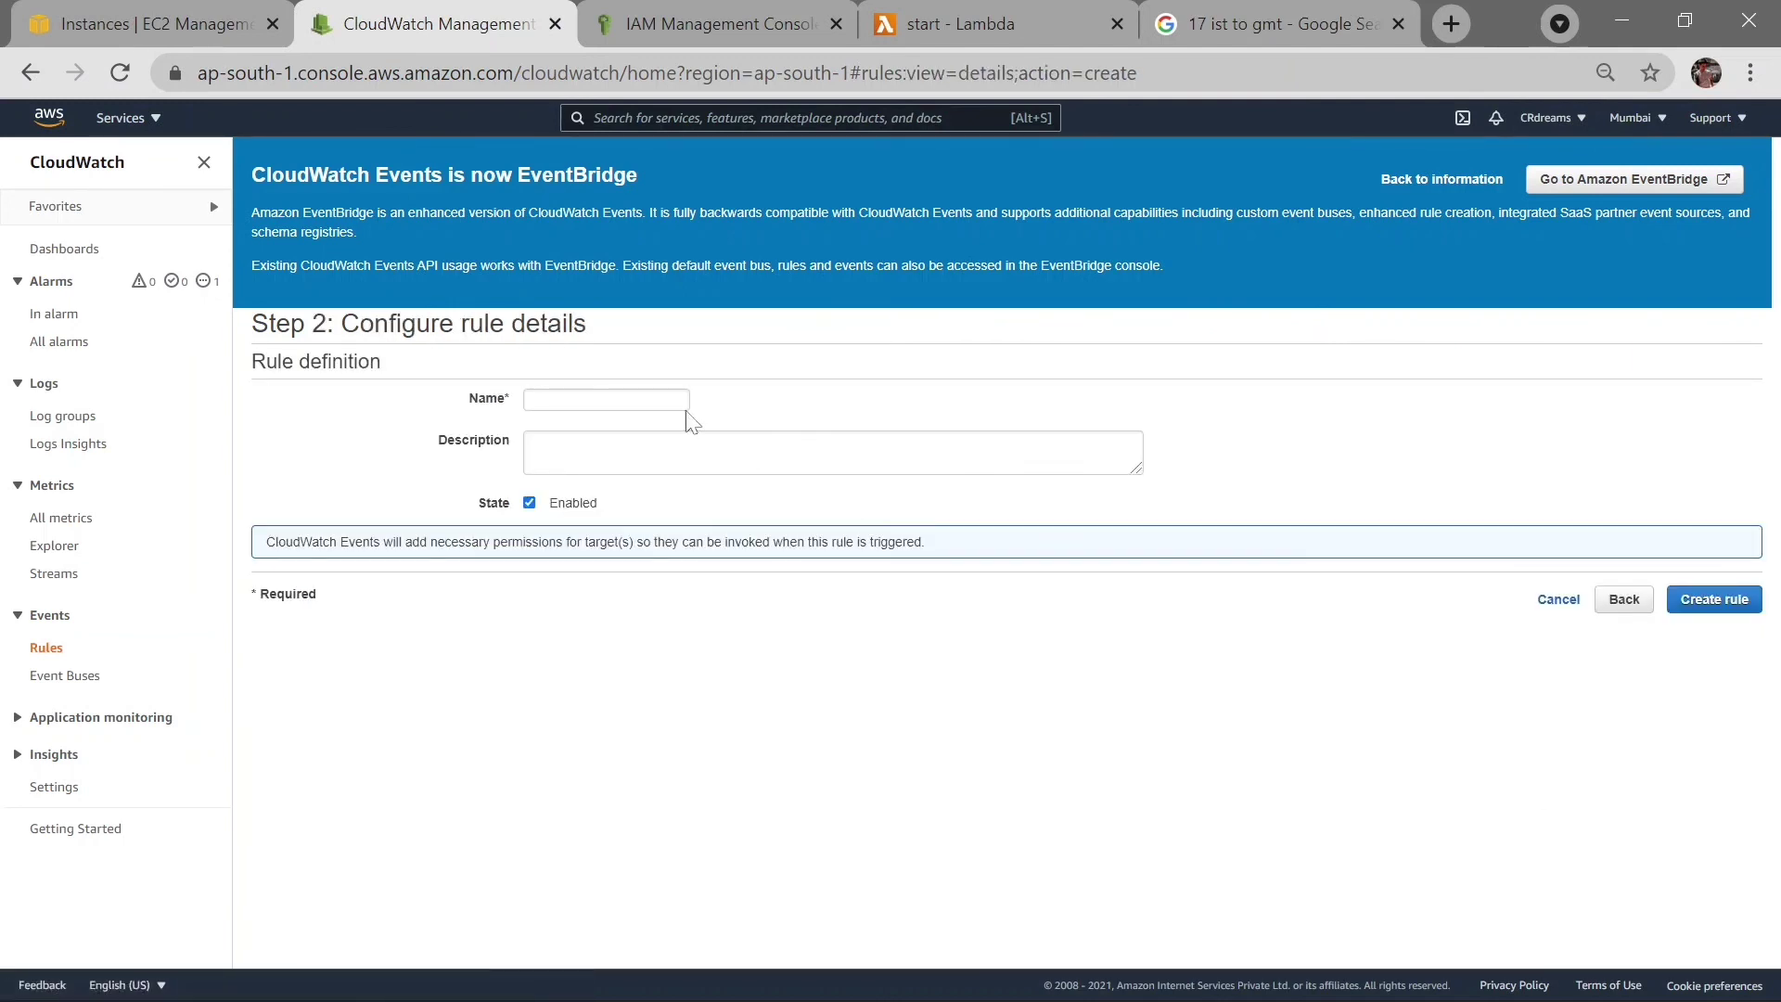
click(612, 400)
text(stop)
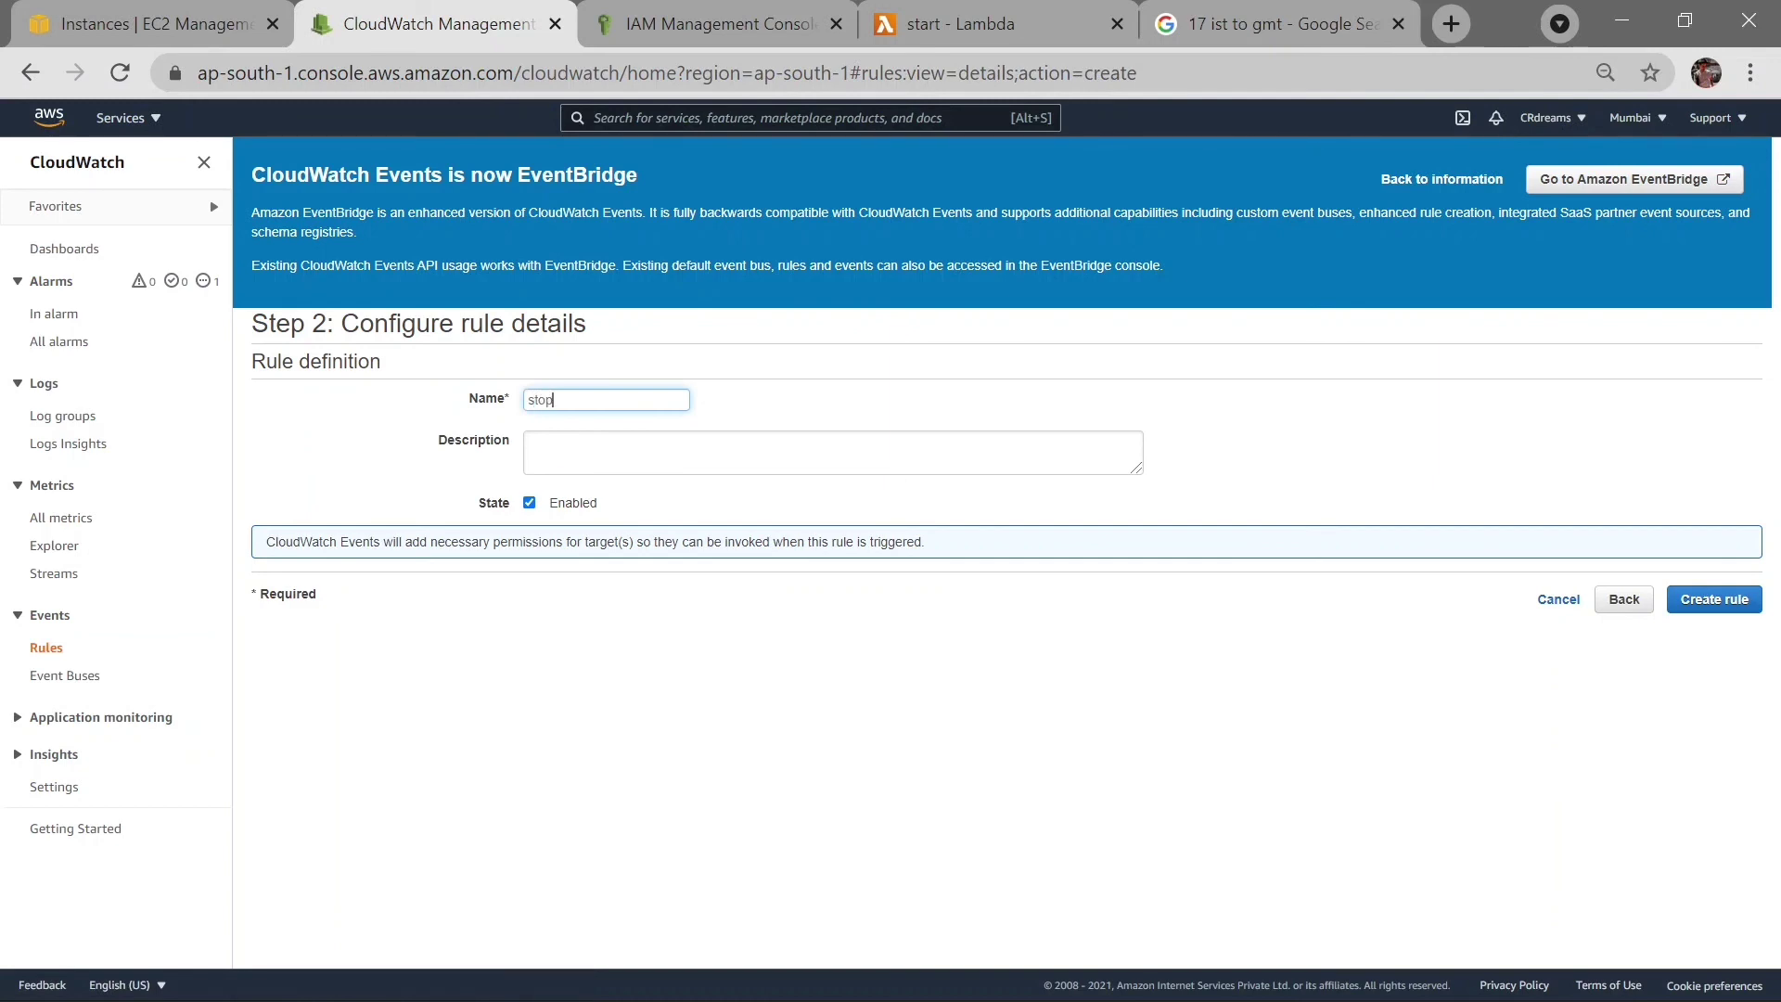
text(rule)
click(649, 452)
text(serve)
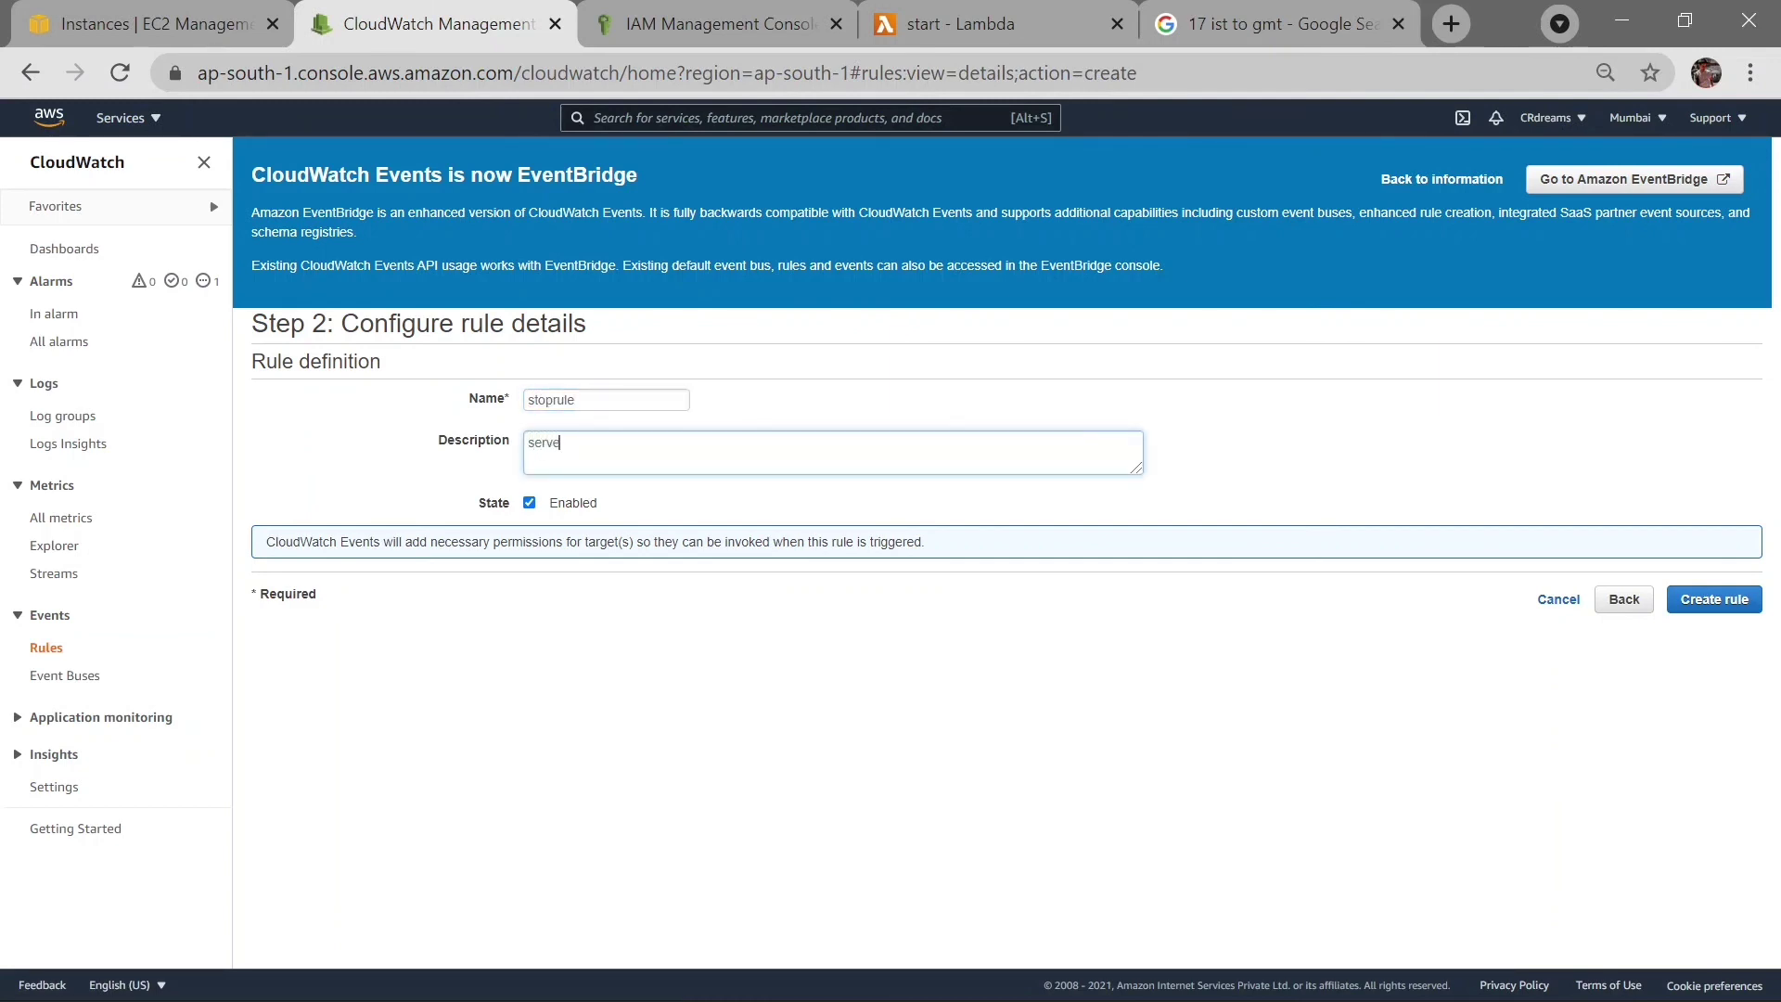
text(r will stop at )
text(5 )
text(17 ist)
drag(1707, 582, 1709, 599)
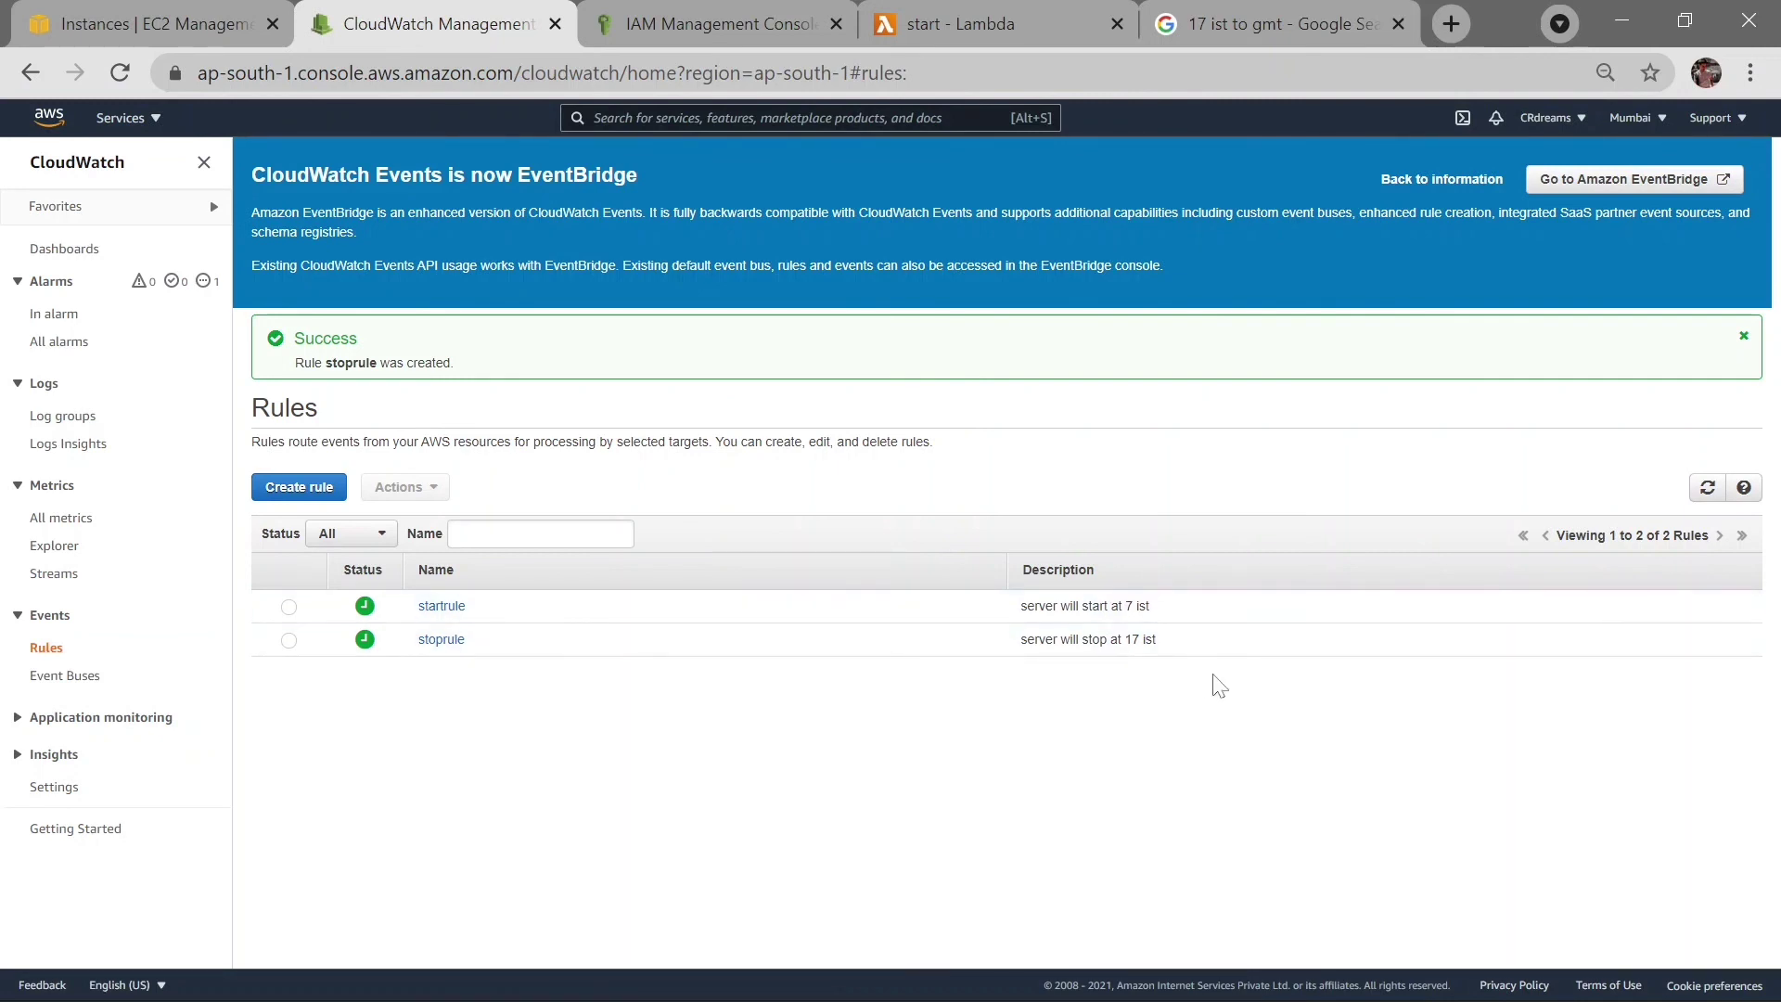
Return to the EC2 instance list to check the states of dev, qa and prd.
click(211, 7)
click(1433, 728)
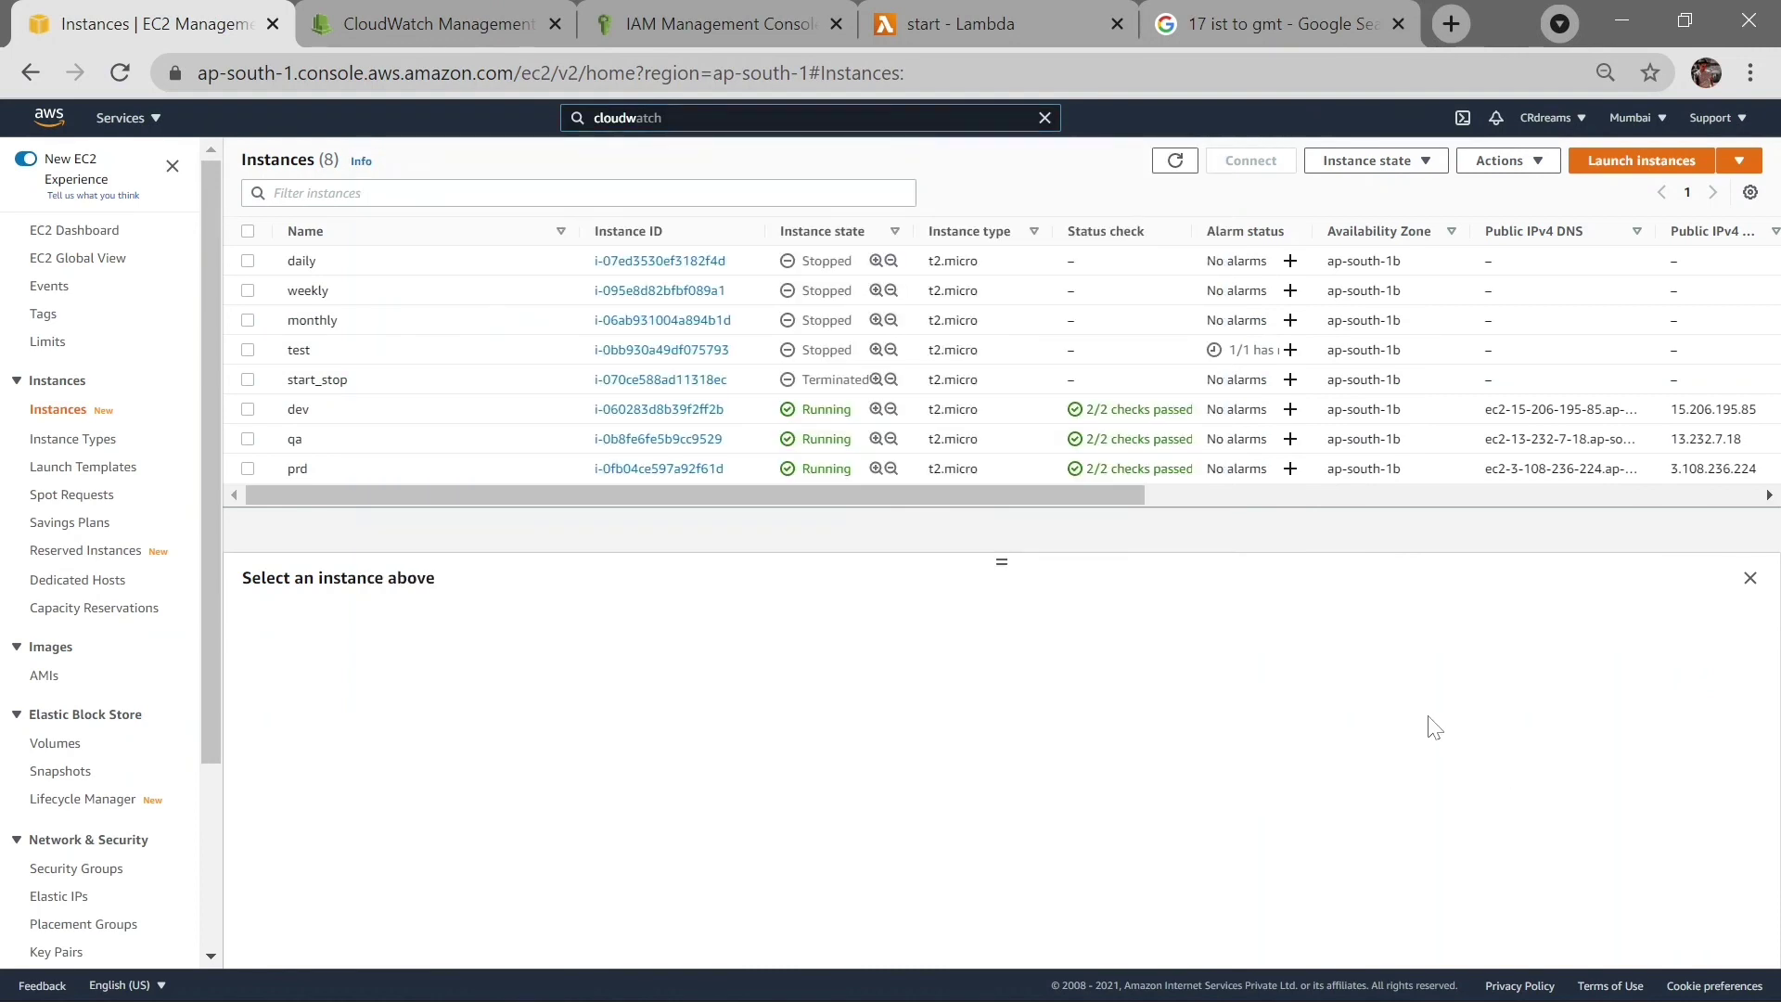